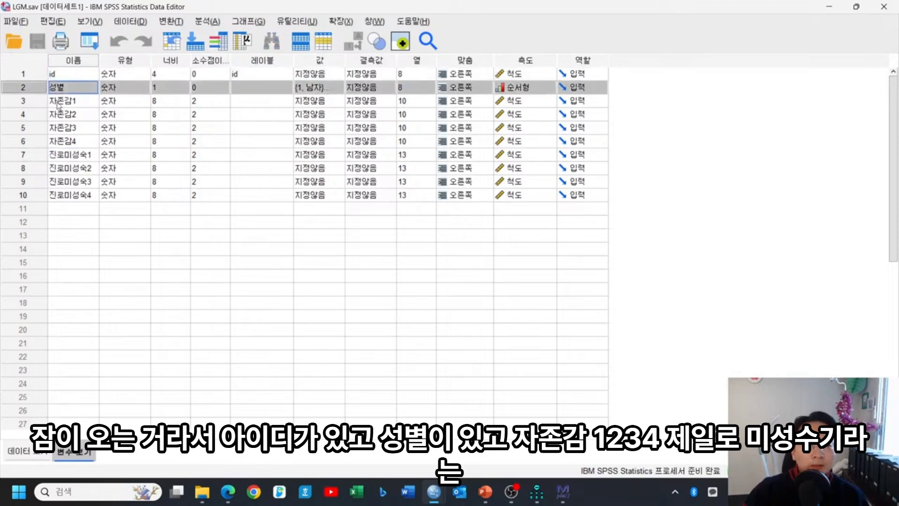
Step: Review the 자존감1–4 and 진로미성숙1–4 variable definitions and look over their values in the data view
drag(45, 105, 31, 190)
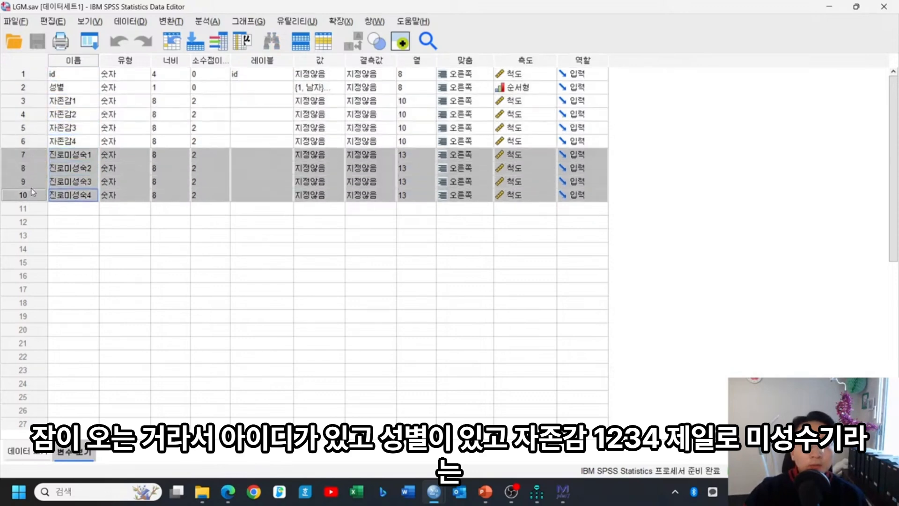
double_click(36, 104)
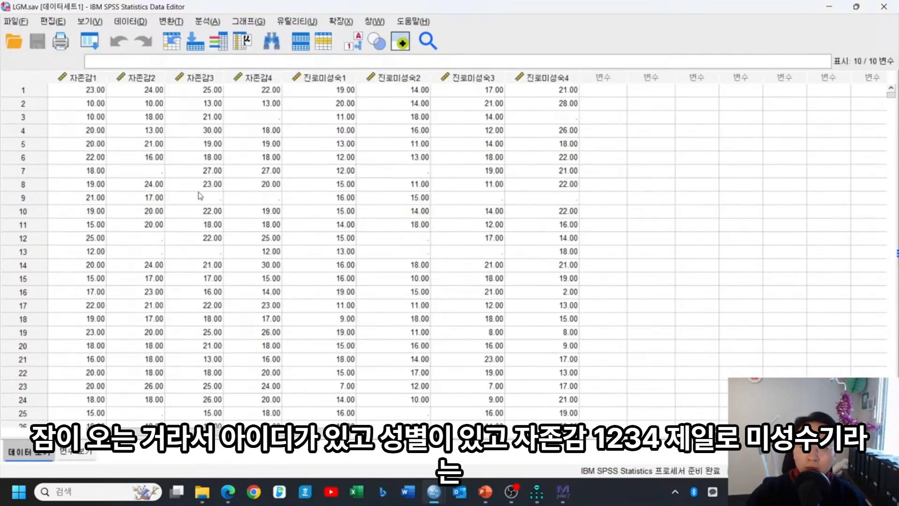
drag(101, 91, 517, 377)
click(350, 226)
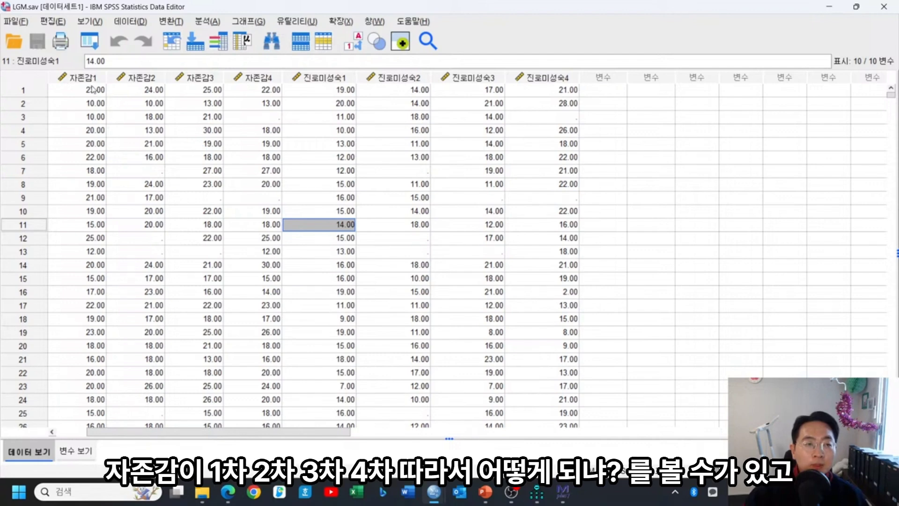
Step: Examine how the 자존감1 to 자존감4 scores change across the four waves for the first cases
click(119, 79)
click(183, 79)
click(253, 80)
click(260, 142)
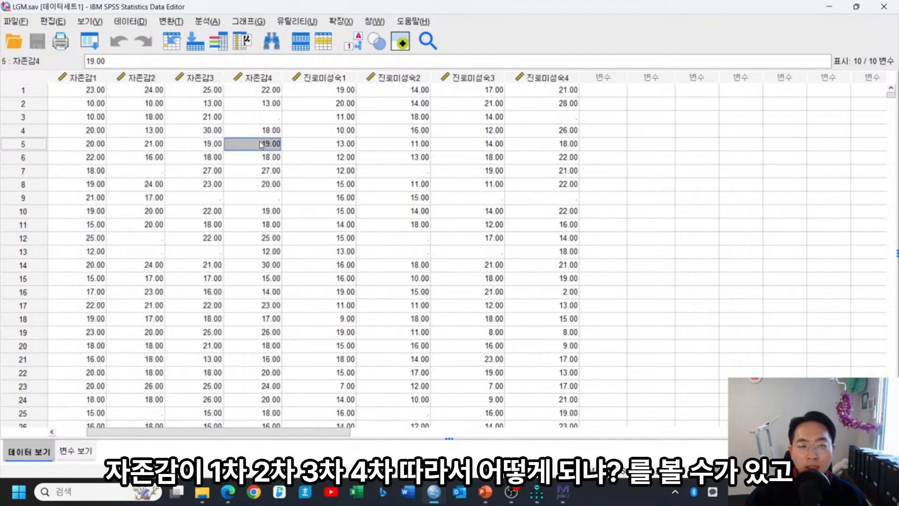
drag(93, 90, 253, 94)
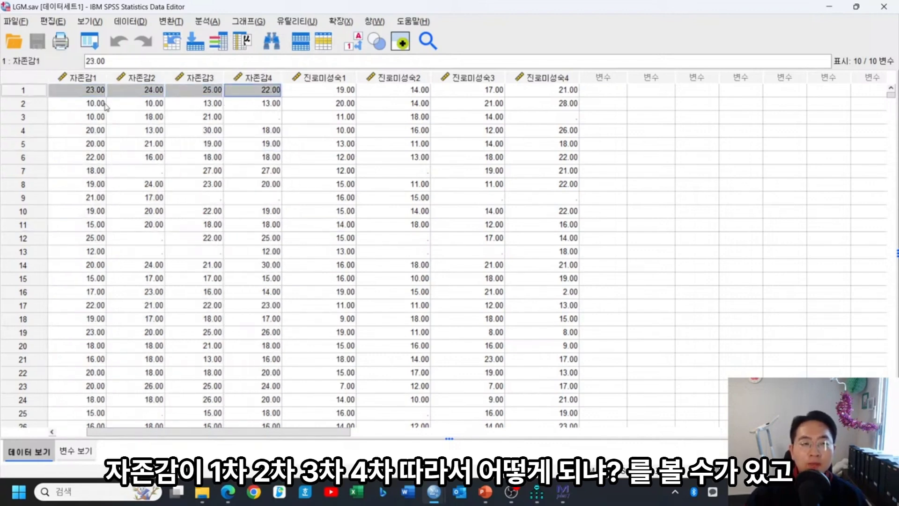
drag(105, 107, 258, 107)
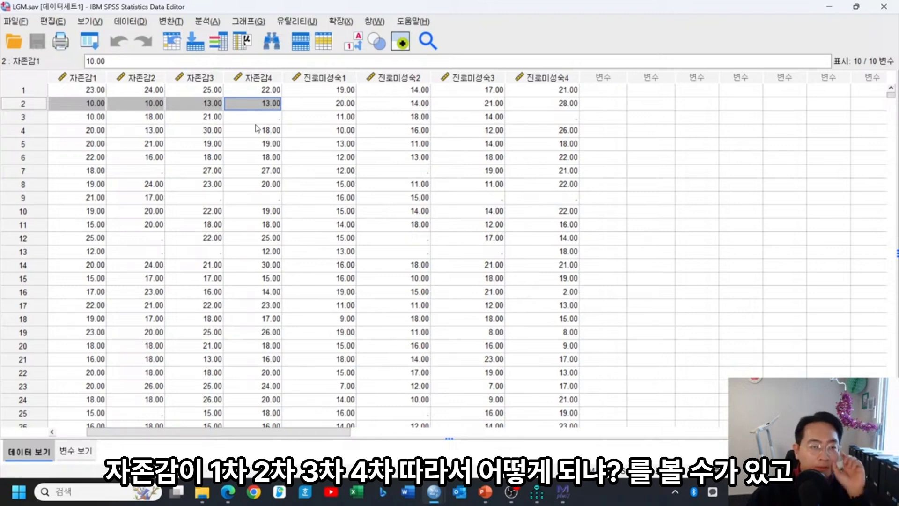
Step: Inspect the missing values in the 자존감 columns, including 자존감2 in case 7 and 자존감4 in case 3
click(158, 172)
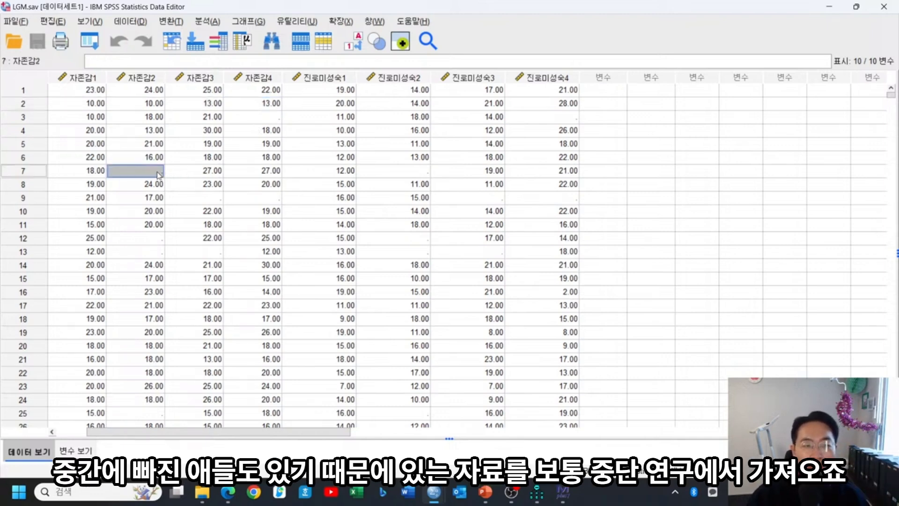
click(197, 201)
click(215, 251)
click(311, 230)
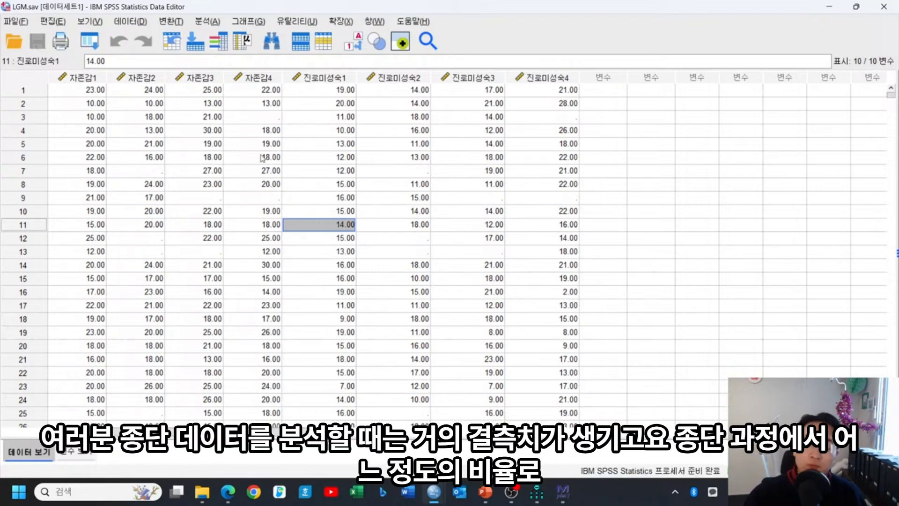
click(267, 119)
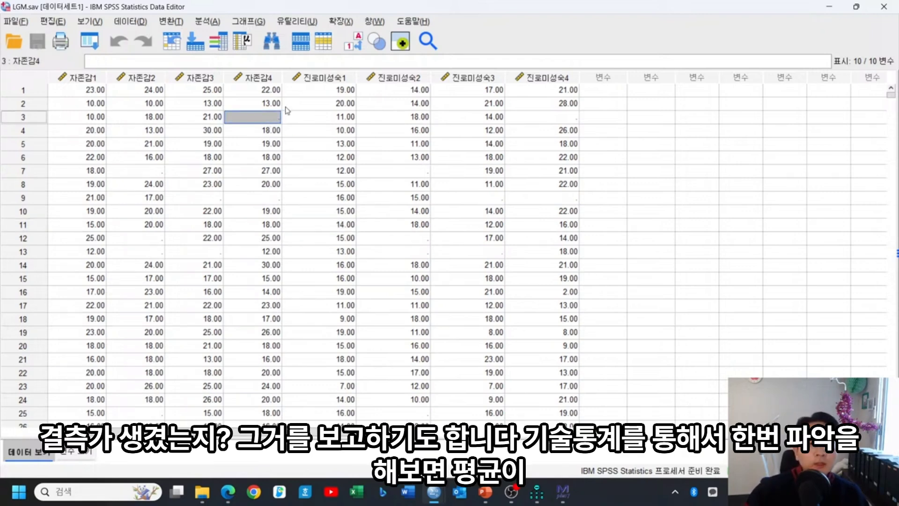
Step: Run descriptive statistics (기술통계) on 자존감1–4 and 진로미성숙1–4
click(207, 21)
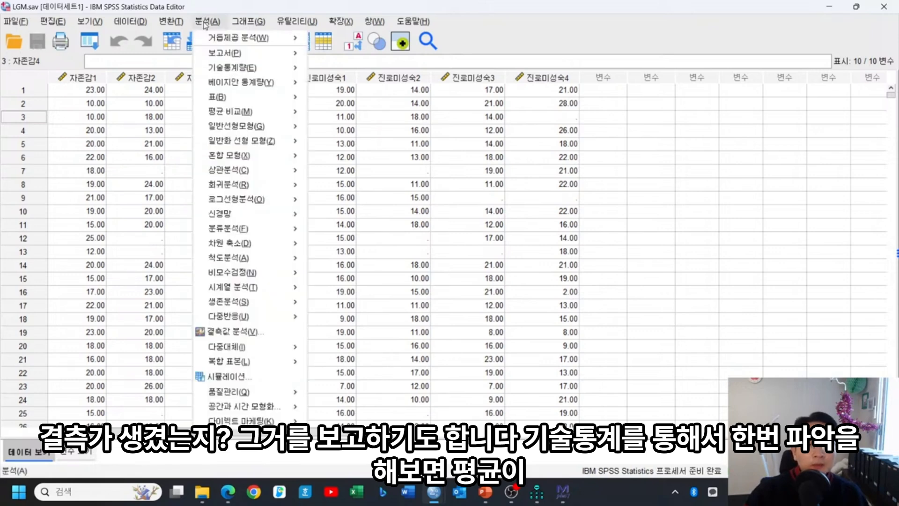
mouse_move(219, 68)
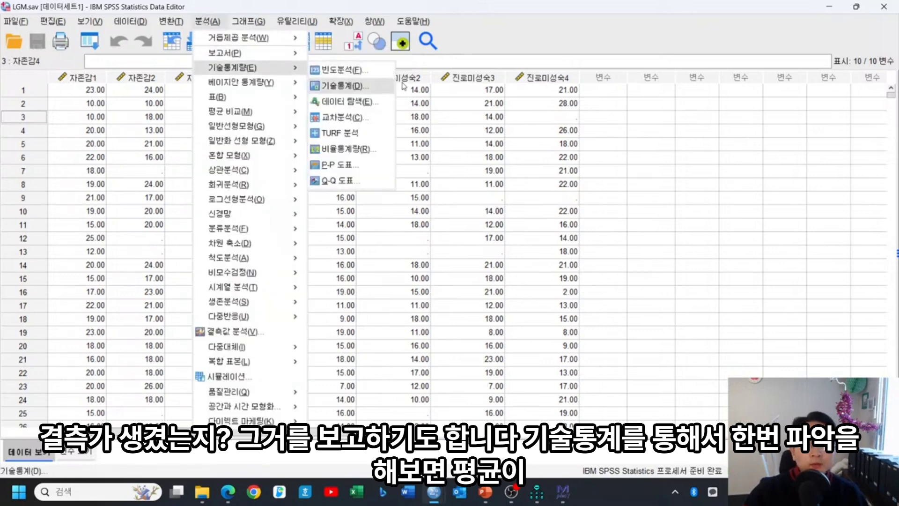
click(330, 86)
click(192, 97)
shift+click(207, 184)
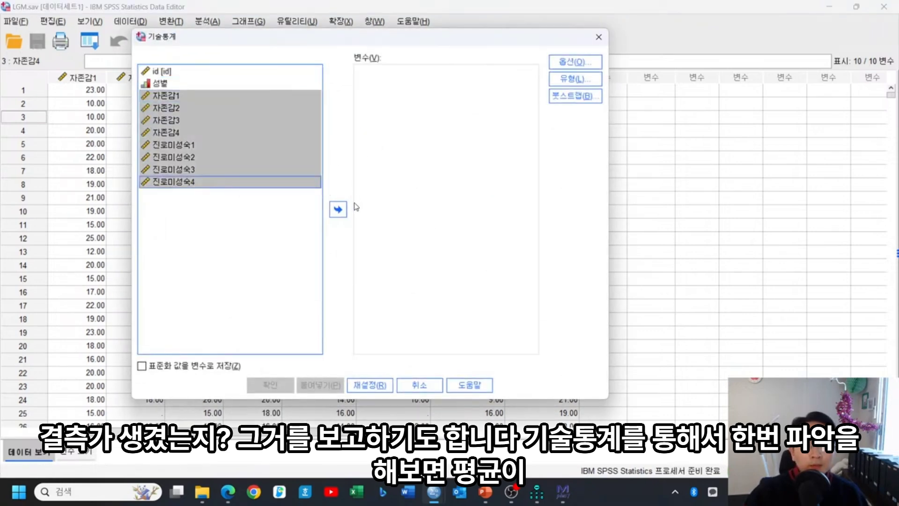
click(338, 209)
click(274, 385)
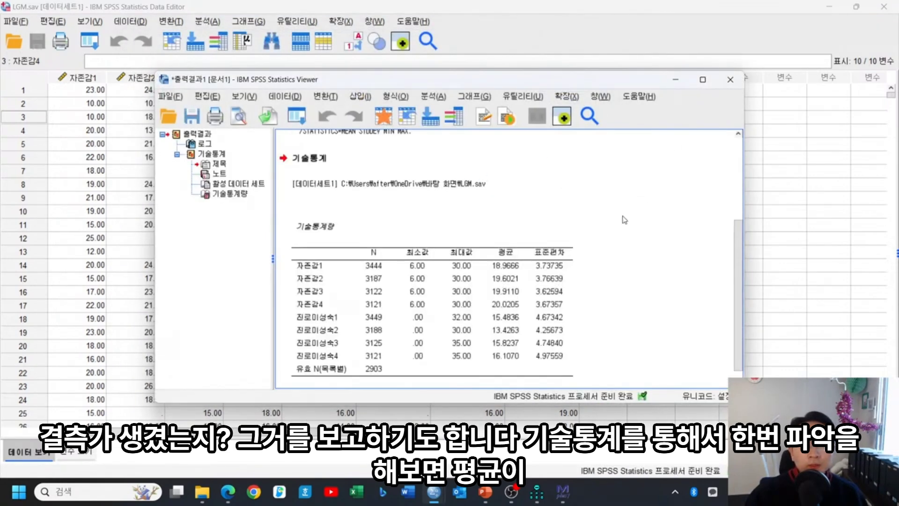
Step: Examine the means of 자존감1 to 자존감4 in the descriptives pivot table and put the output away
double_click(506, 281)
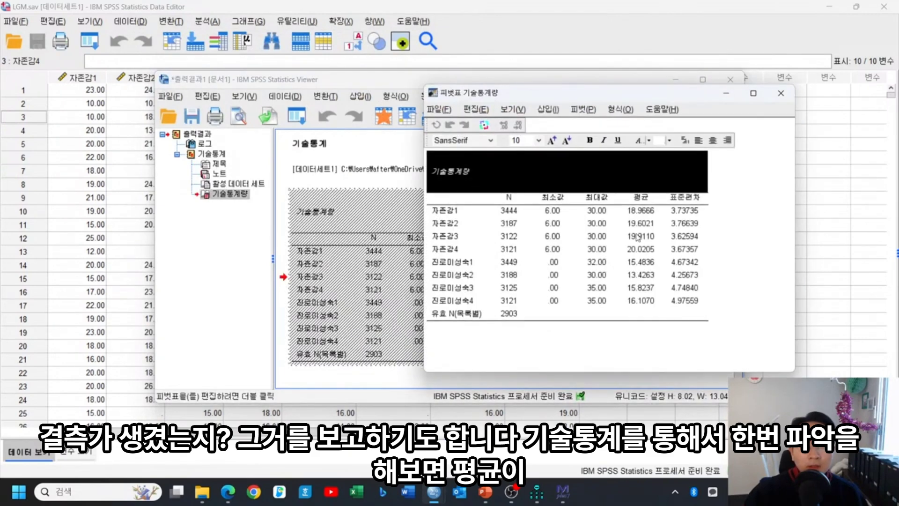
drag(487, 78, 460, 78)
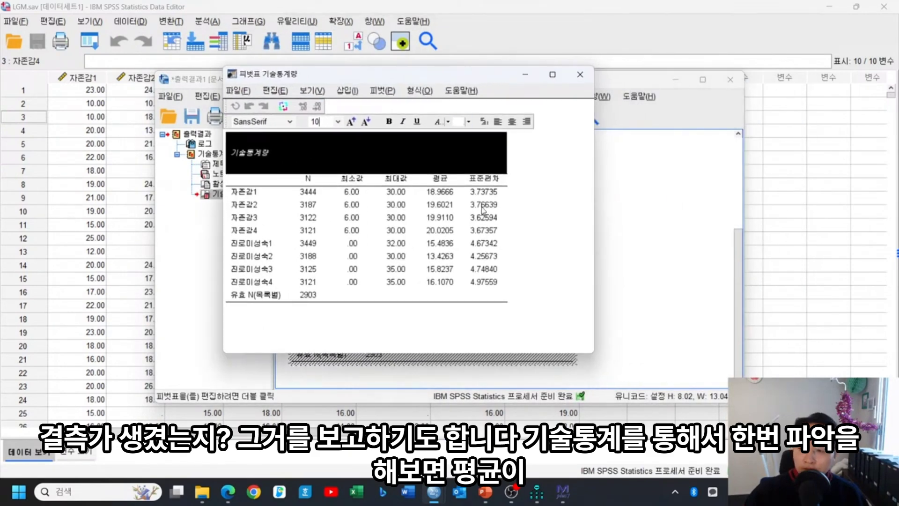
click(442, 196)
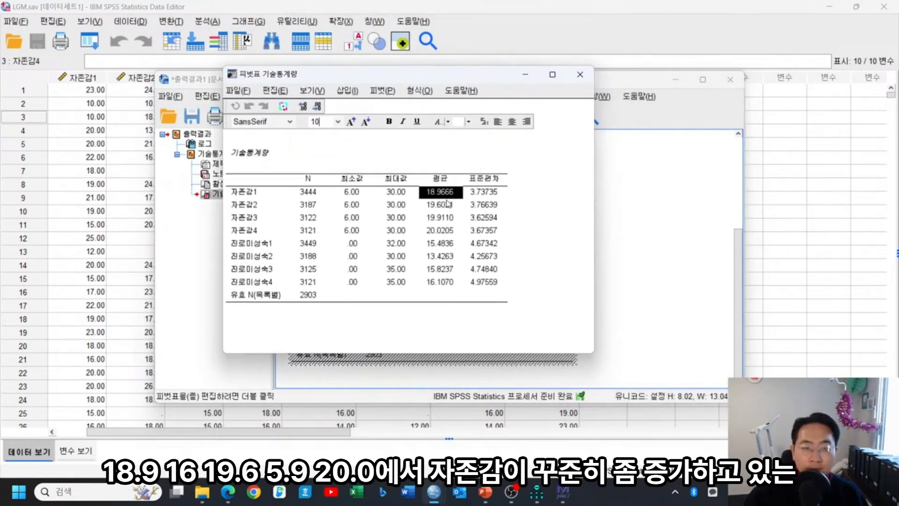
click(447, 207)
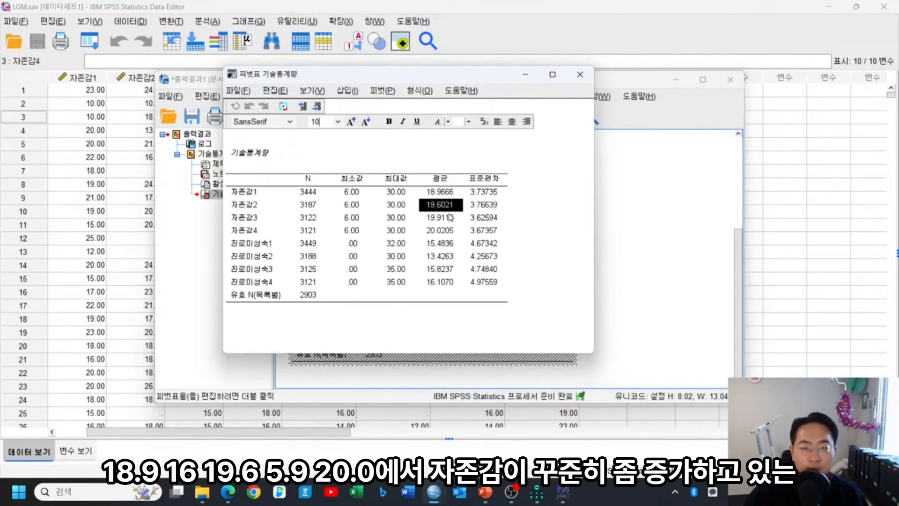
click(451, 218)
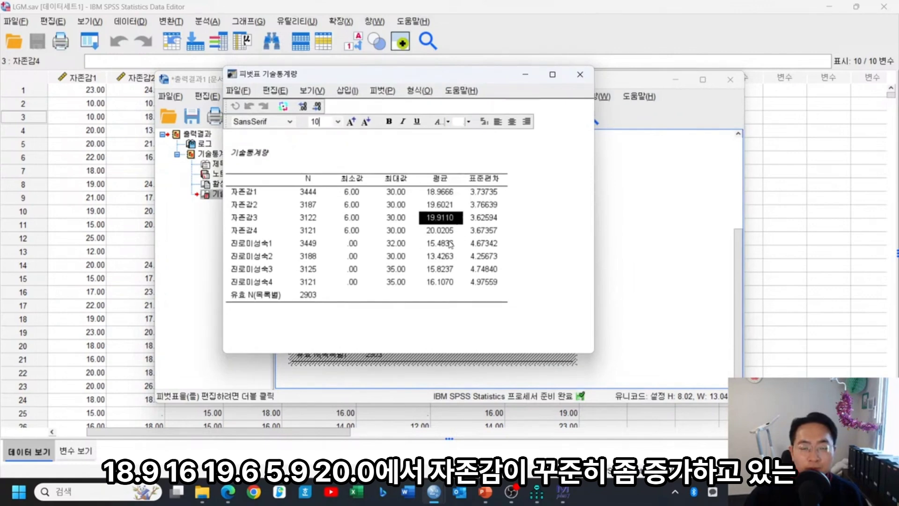
click(445, 233)
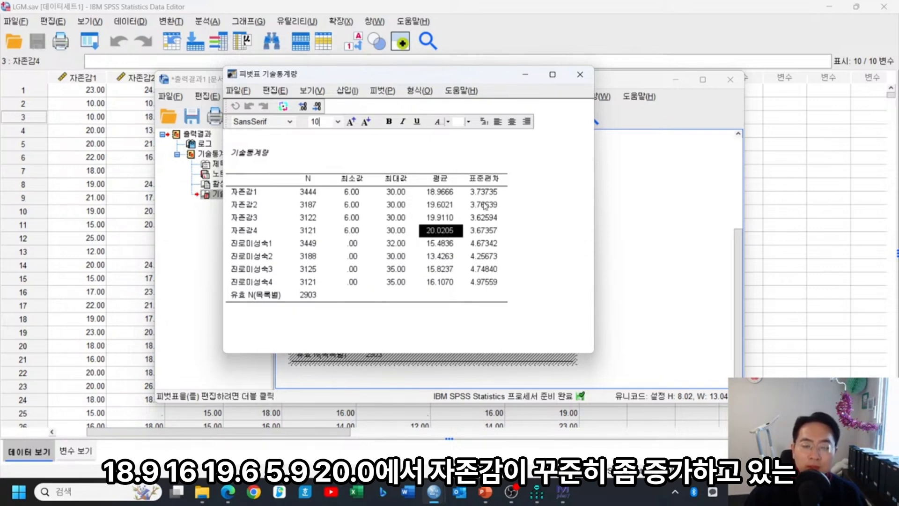
click(440, 192)
click(439, 204)
click(440, 218)
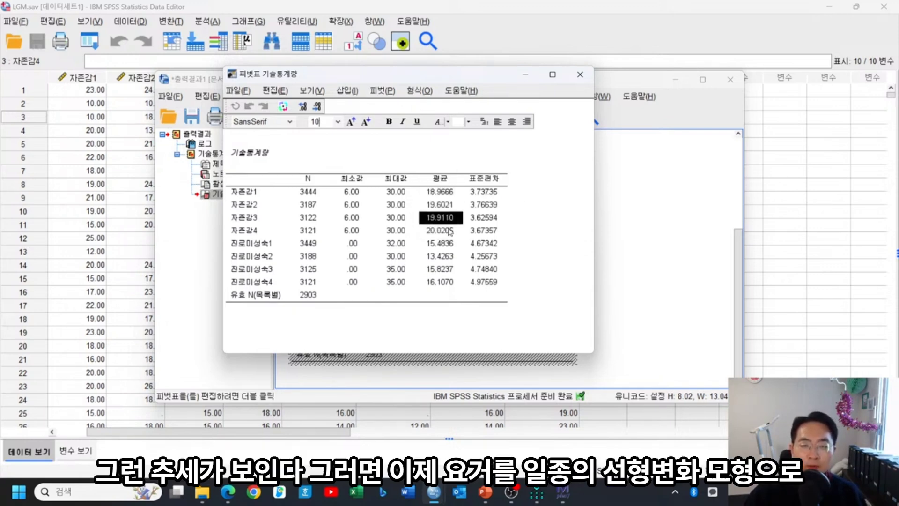
click(439, 230)
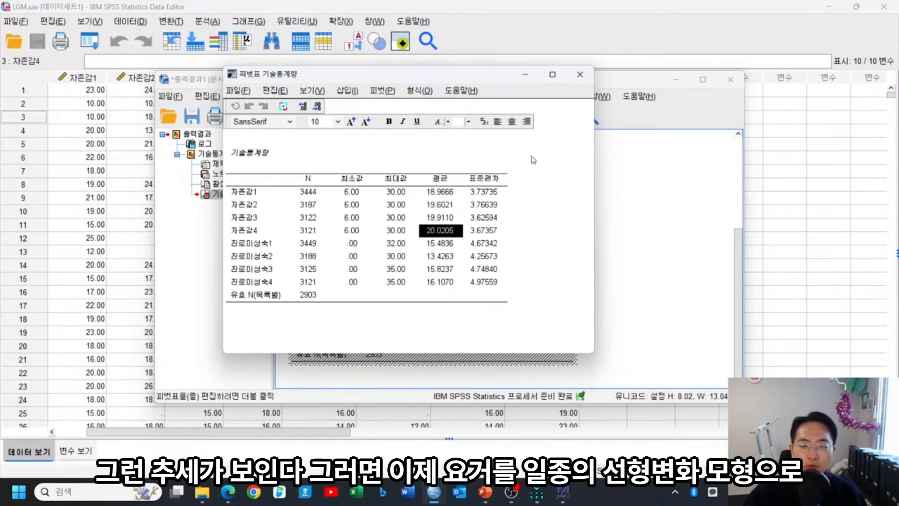
click(581, 74)
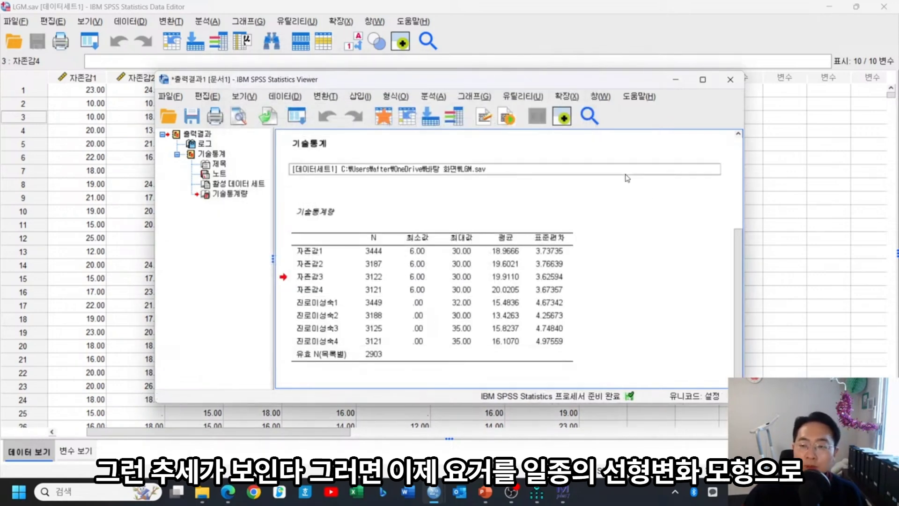
click(676, 79)
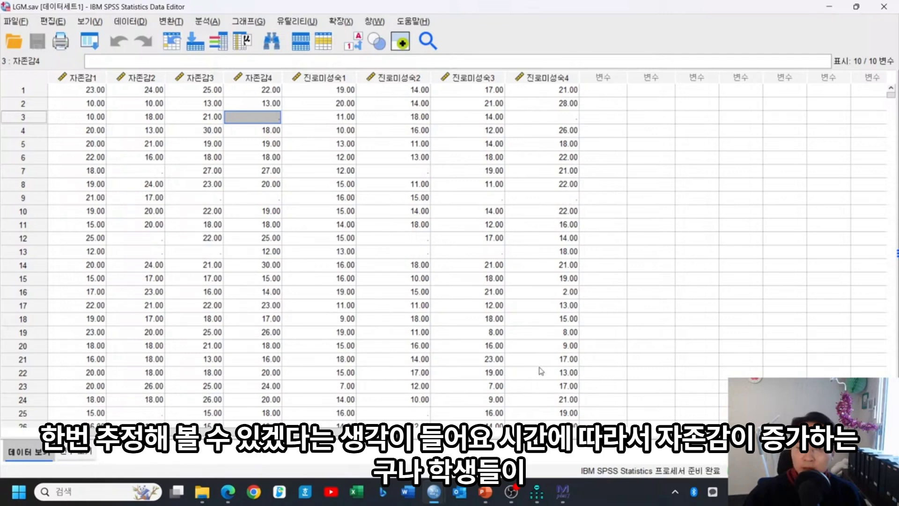
Step: Switch to Amos Graphics and load LGM.sav from the desktop as the data file for Group number 1
click(538, 490)
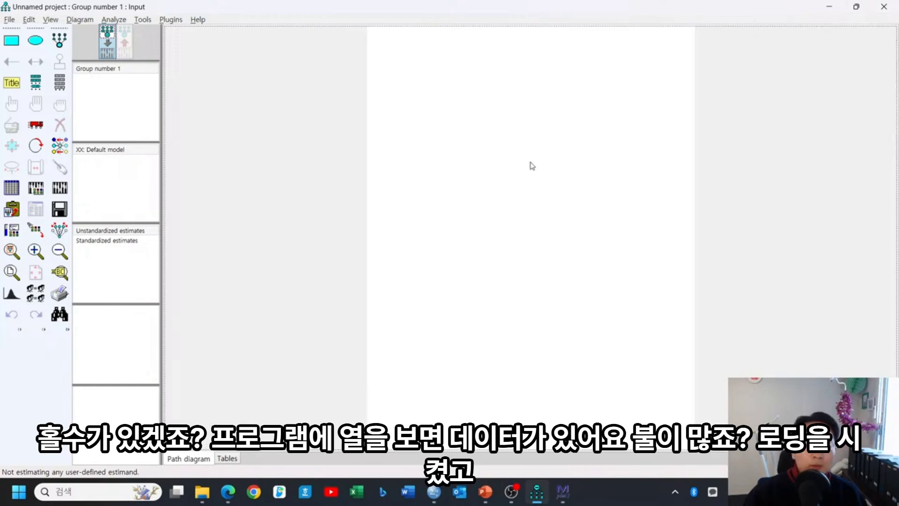
click(11, 188)
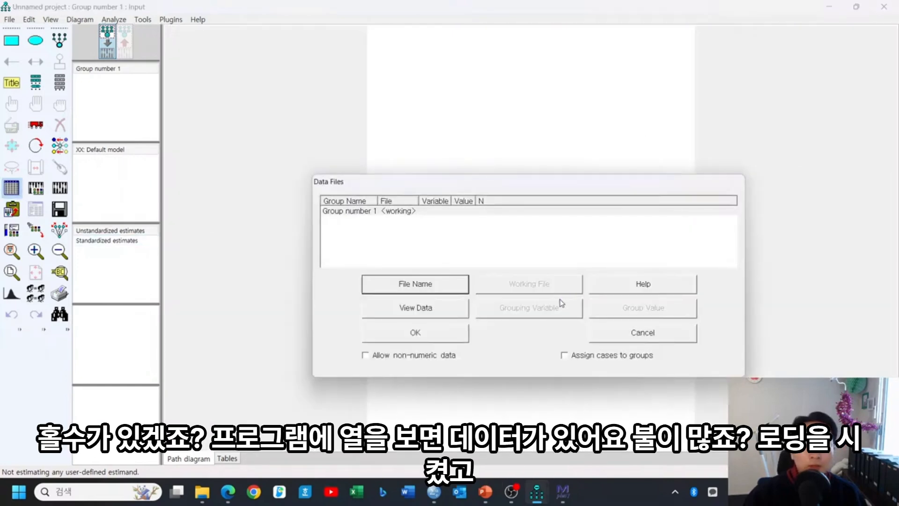
click(435, 282)
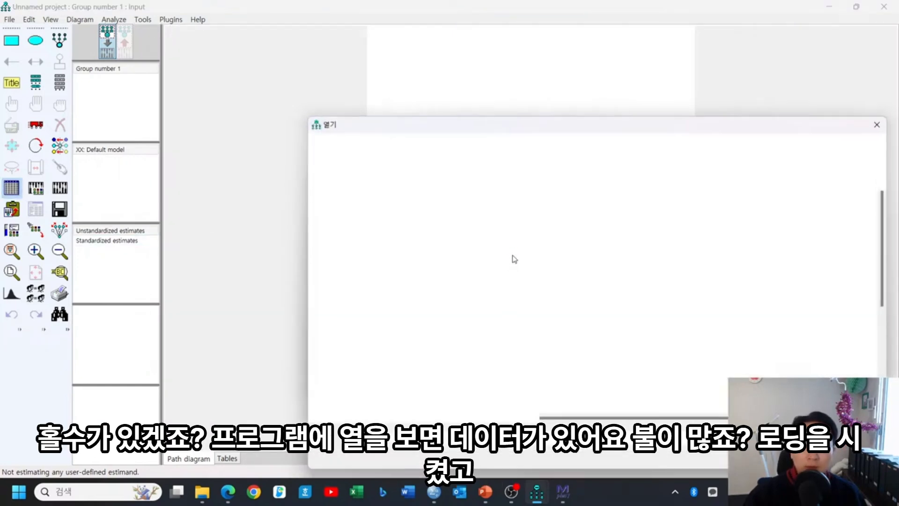
click(452, 264)
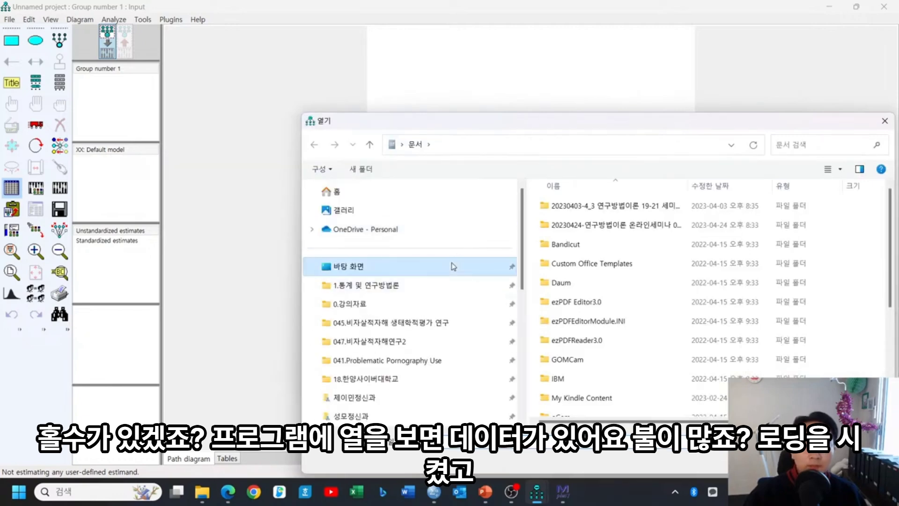
drag(671, 124, 526, 96)
click(413, 166)
double_click(414, 166)
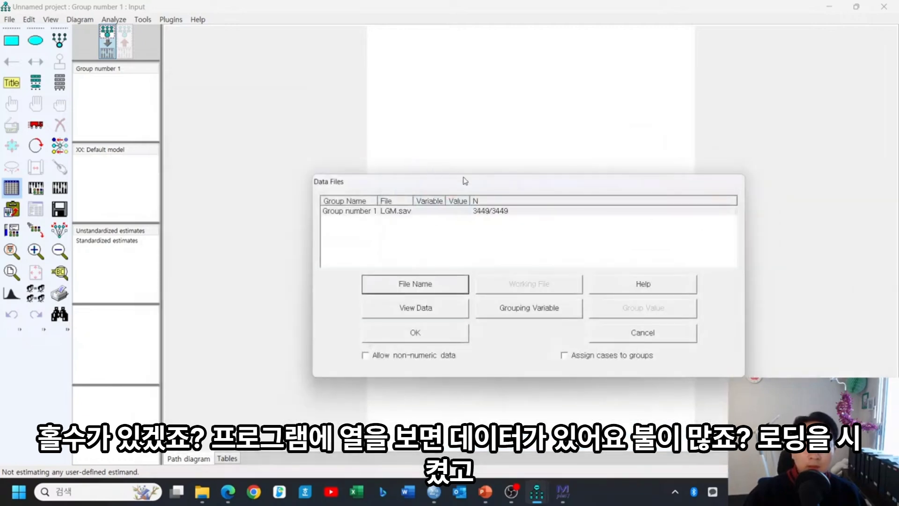
click(474, 214)
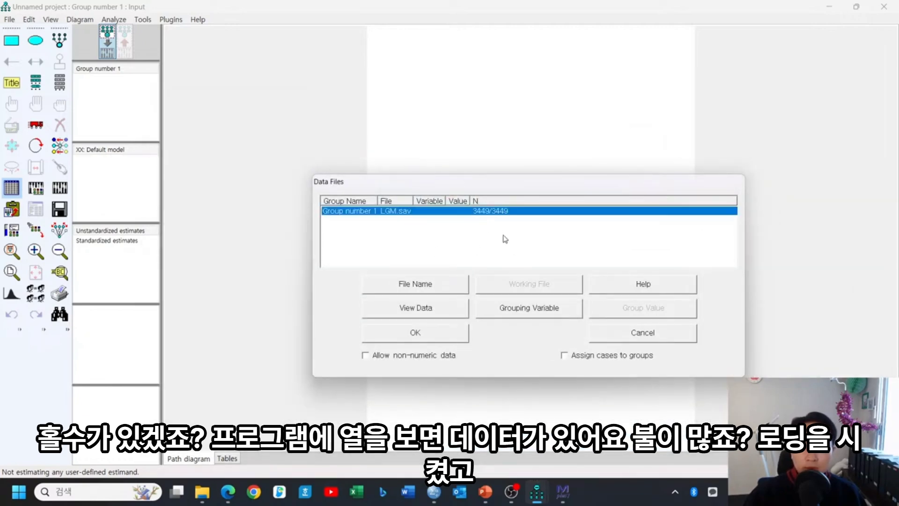
click(454, 342)
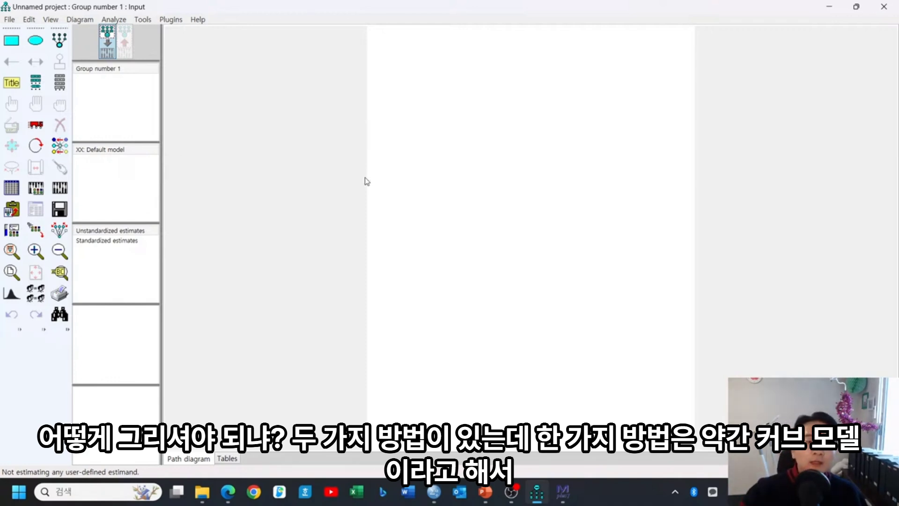
Step: Start the Growth Curve Model plugin, saving the current work to the desktop (바탕 화면) as 1
click(170, 20)
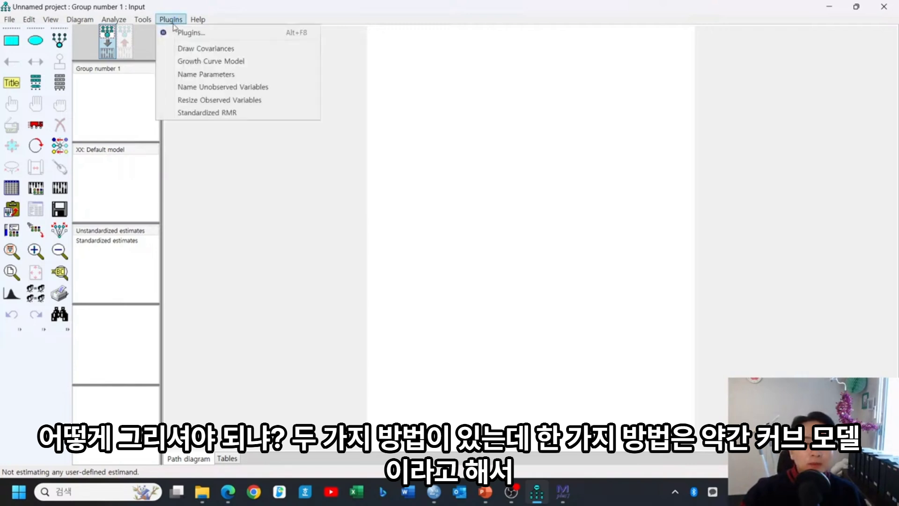
click(235, 65)
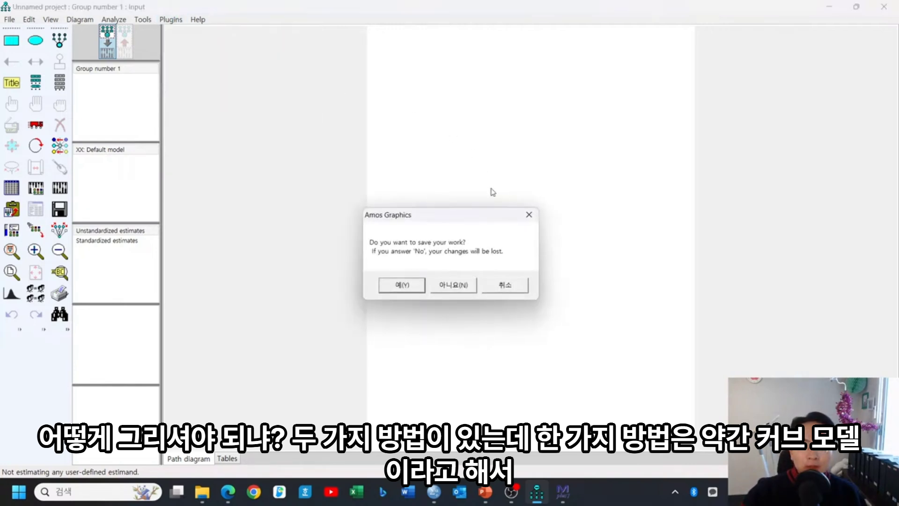
click(403, 285)
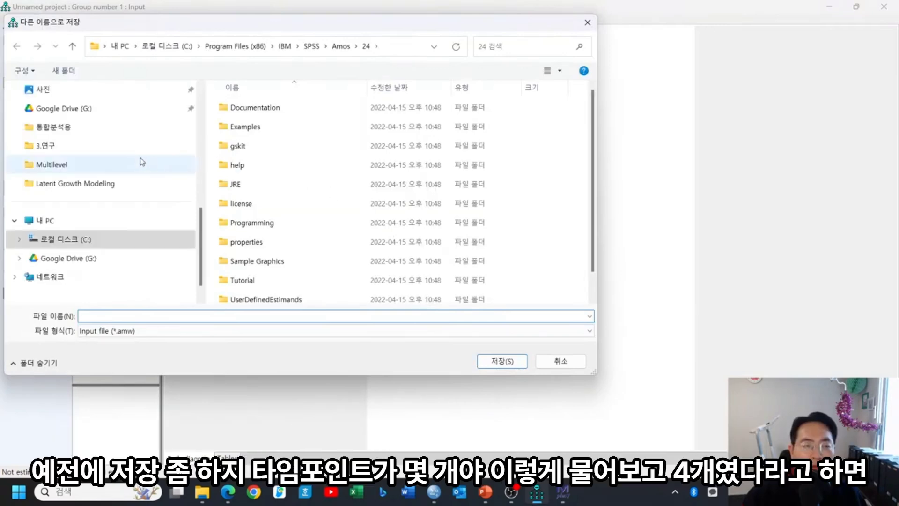
scroll(150, 117, up, 5)
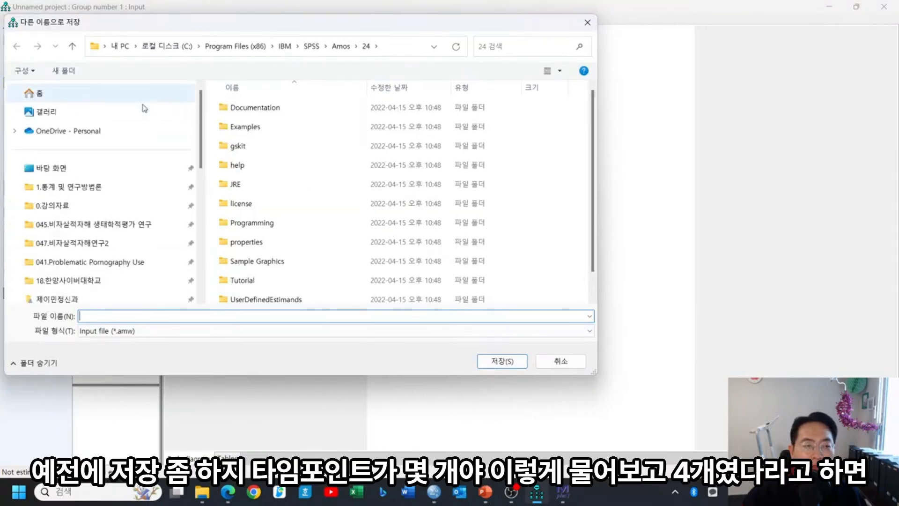
click(121, 175)
click(500, 361)
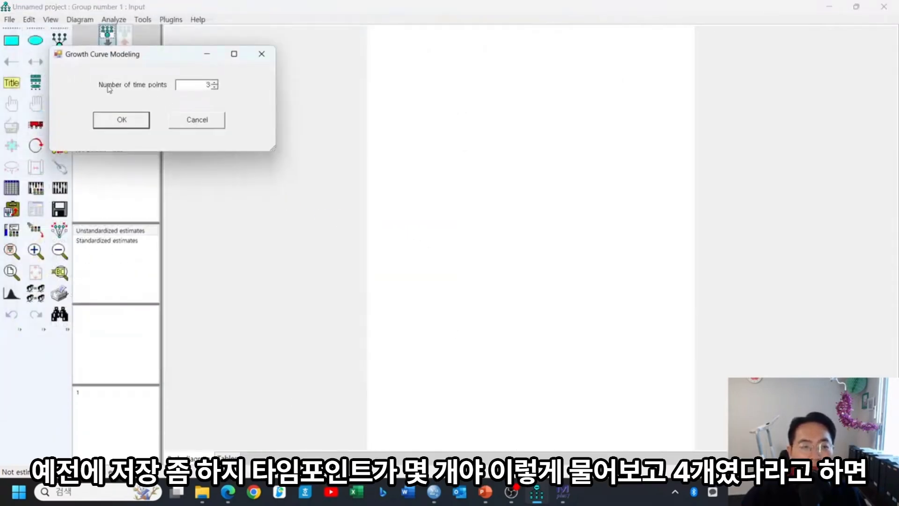
Step: Generate a growth curve model with 4 time points
click(214, 84)
click(144, 119)
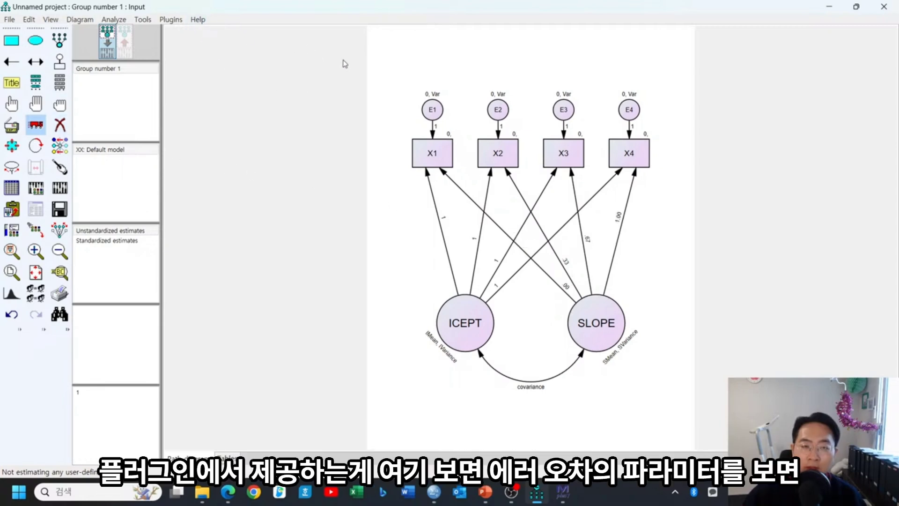
Step: Examine the mean and variance parameters of the error terms E1 to E4 in their object properties
click(11, 103)
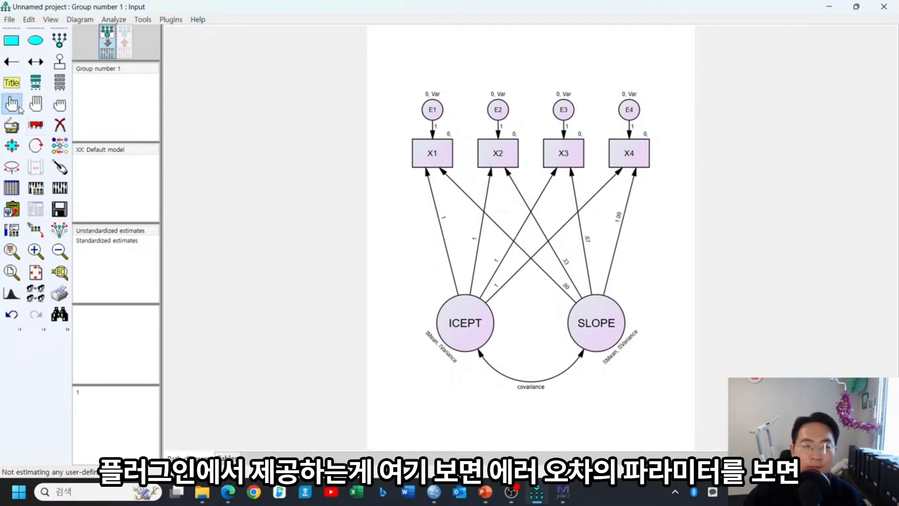
double_click(439, 113)
click(320, 139)
drag(377, 130, 283, 213)
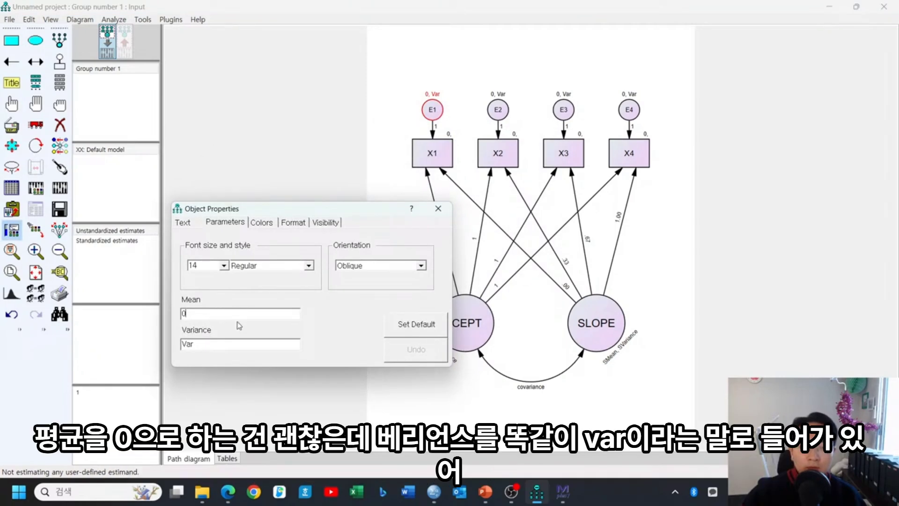
double_click(200, 344)
click(227, 343)
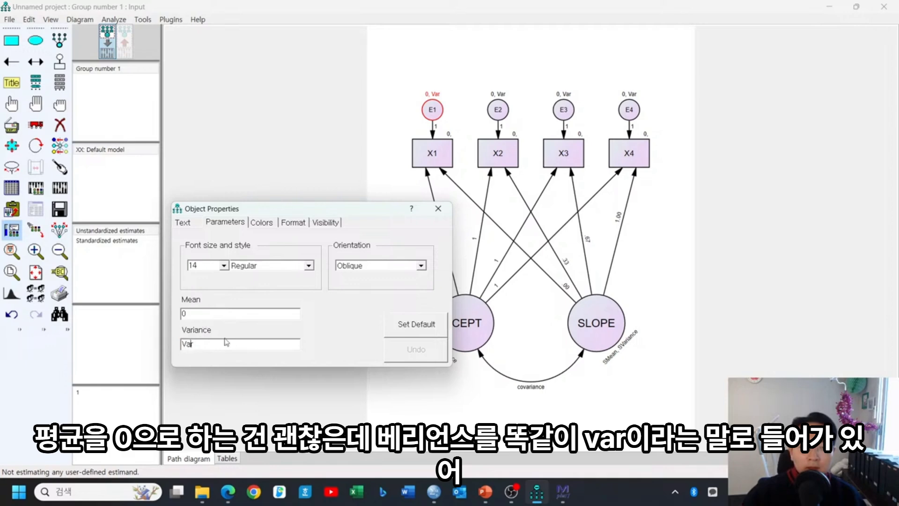
click(507, 113)
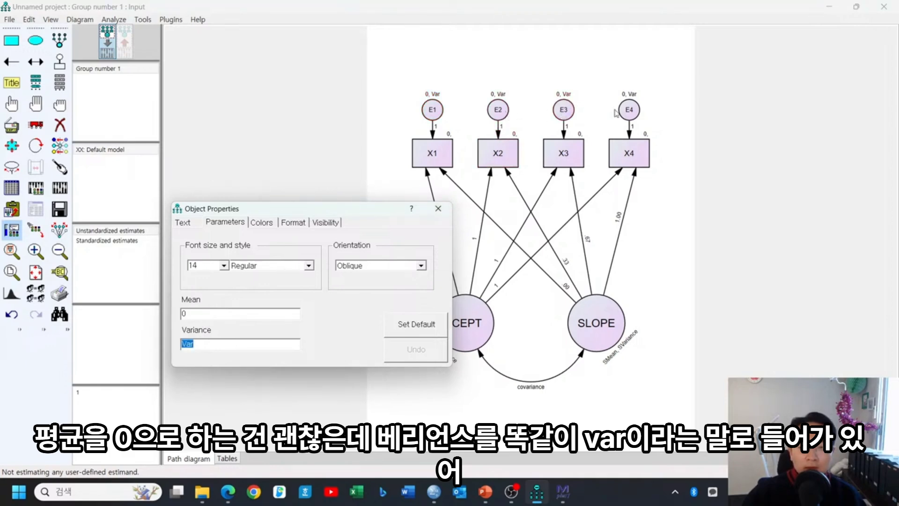
click(616, 114)
click(625, 112)
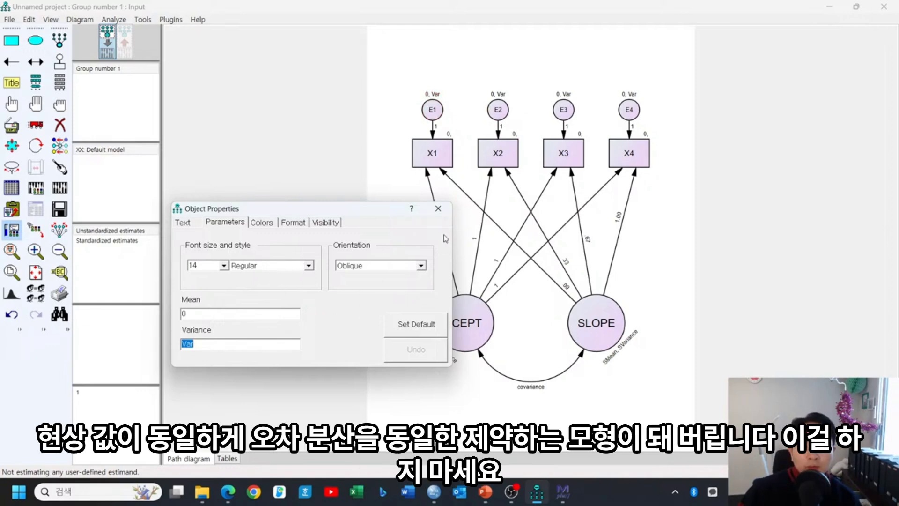
click(438, 209)
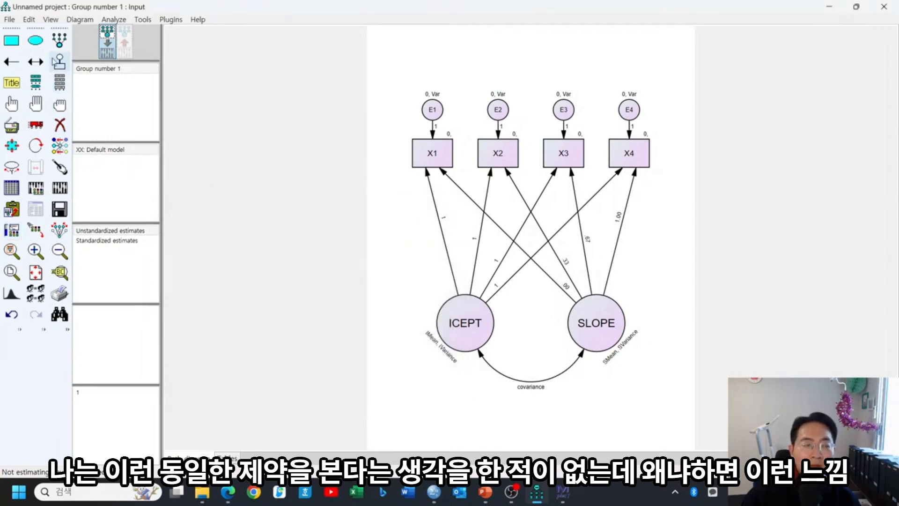
click(12, 20)
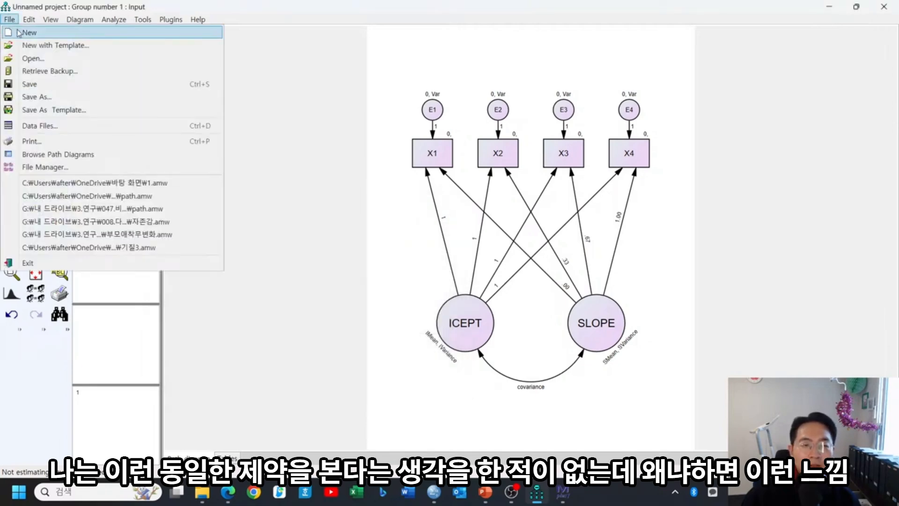
click(29, 33)
click(422, 286)
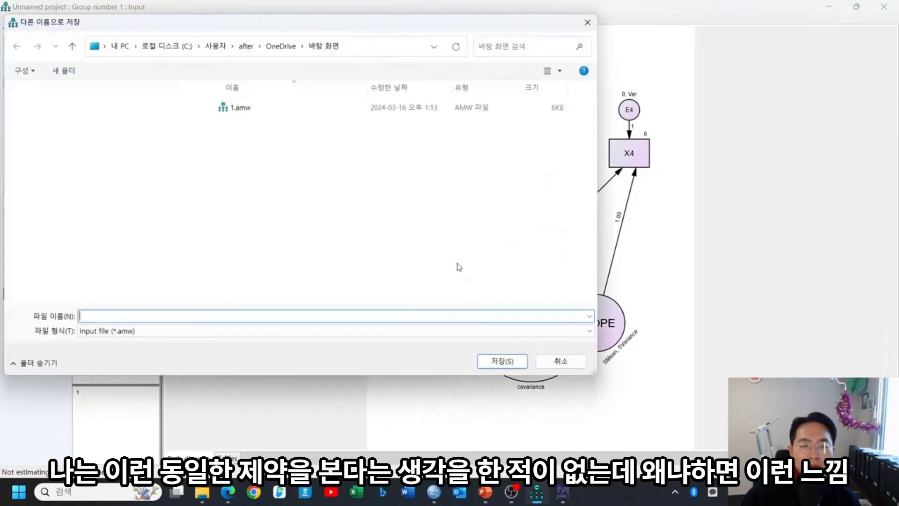
click(561, 361)
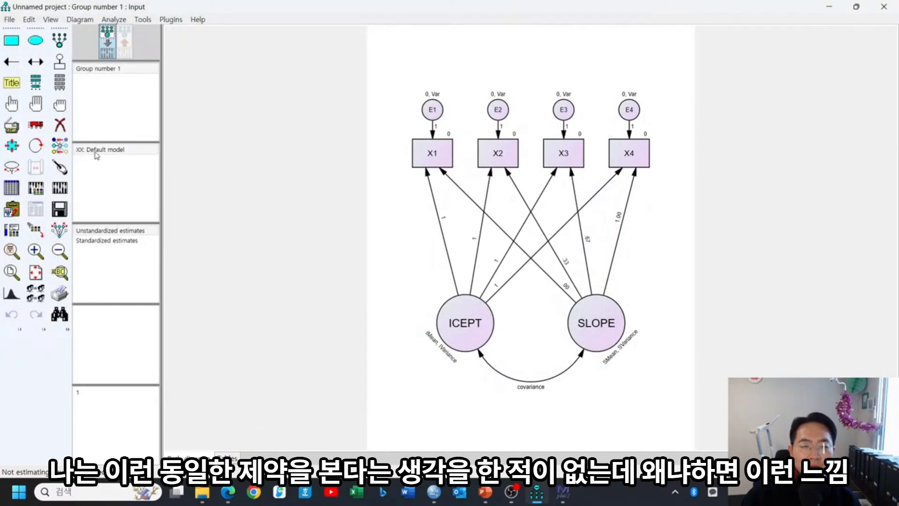
Step: Save the generated model over 1.amw on the desktop (바탕 화면) and start a new blank path diagram
click(59, 209)
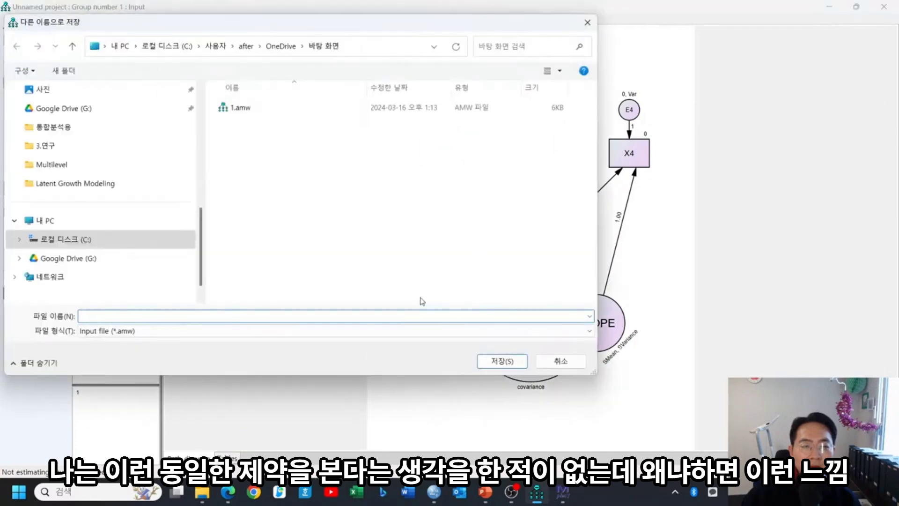
double_click(298, 108)
click(473, 248)
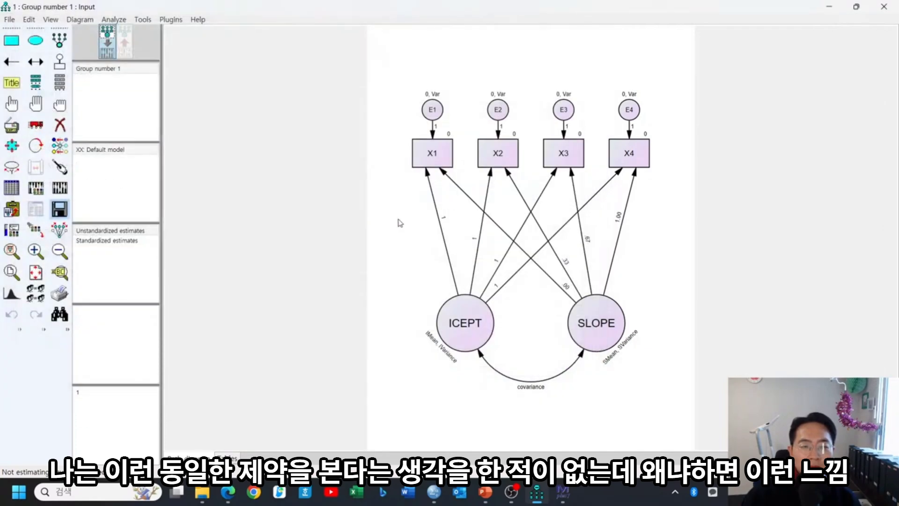
click(11, 20)
click(35, 33)
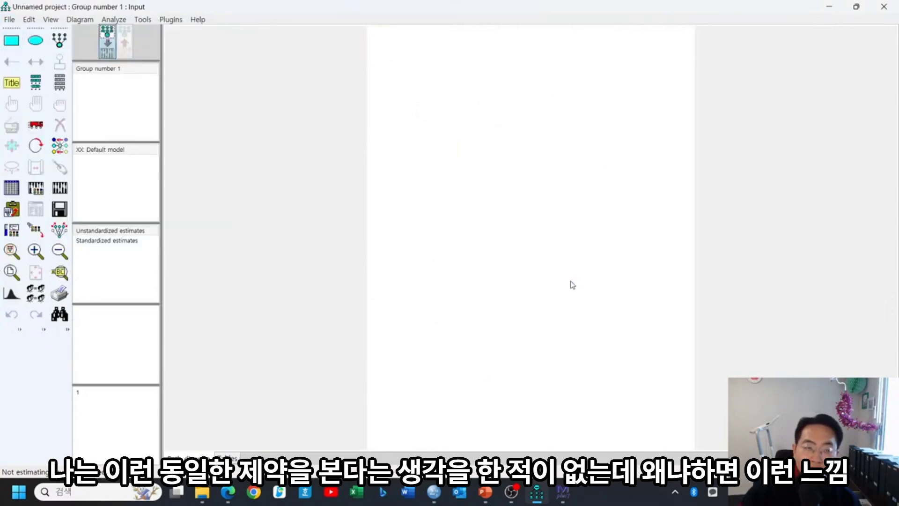
Step: Load LGM.sav from the desktop (바탕 화면) as the data file for Group number 1 in the new diagram
click(11, 188)
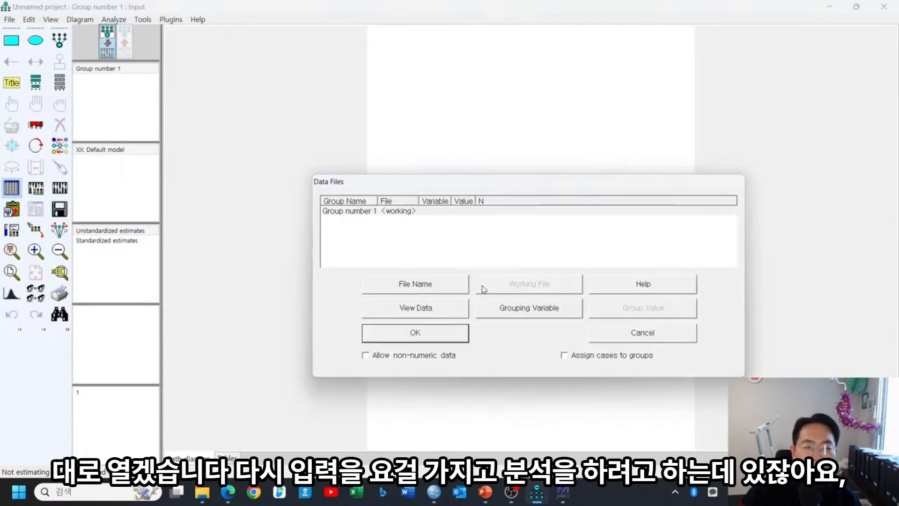
click(480, 284)
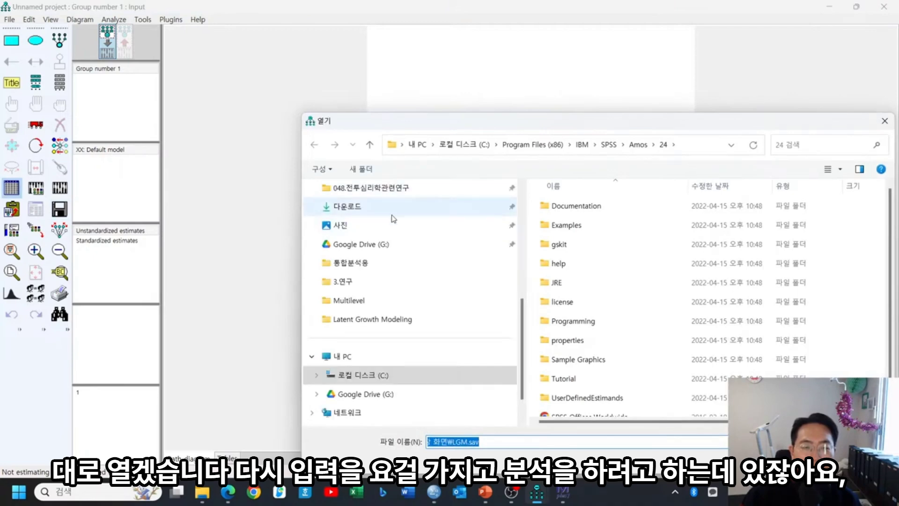
click(408, 355)
click(427, 266)
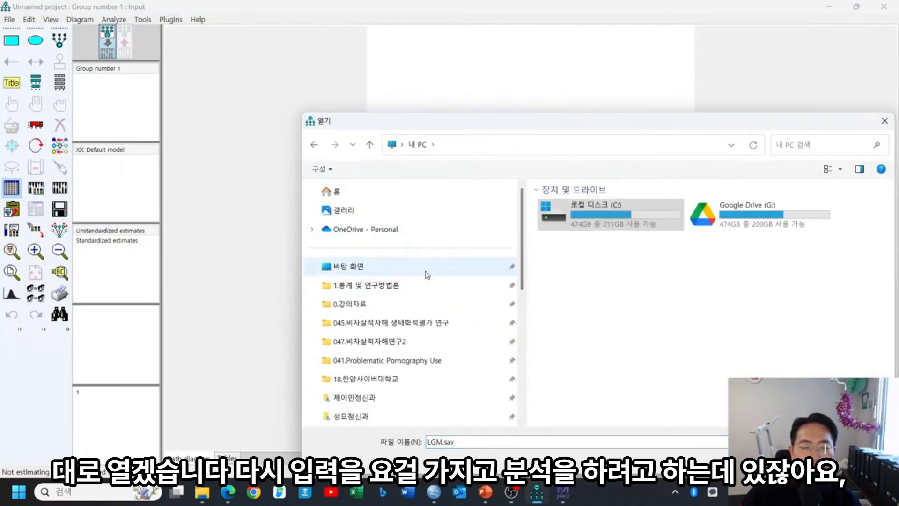
double_click(568, 216)
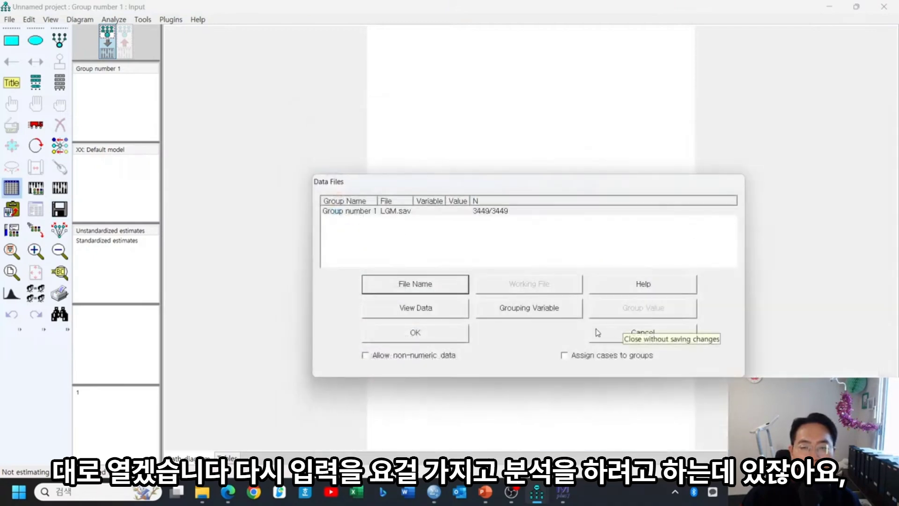
click(447, 337)
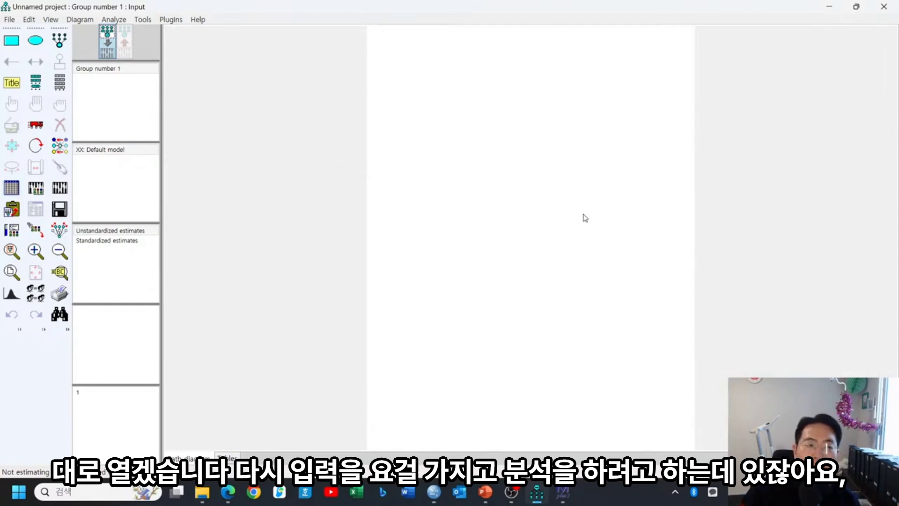
Step: List the variables in the dataset beside the drawing area, find 자존감1 to 자존감4, and enlarge the list to show every variable
click(59, 82)
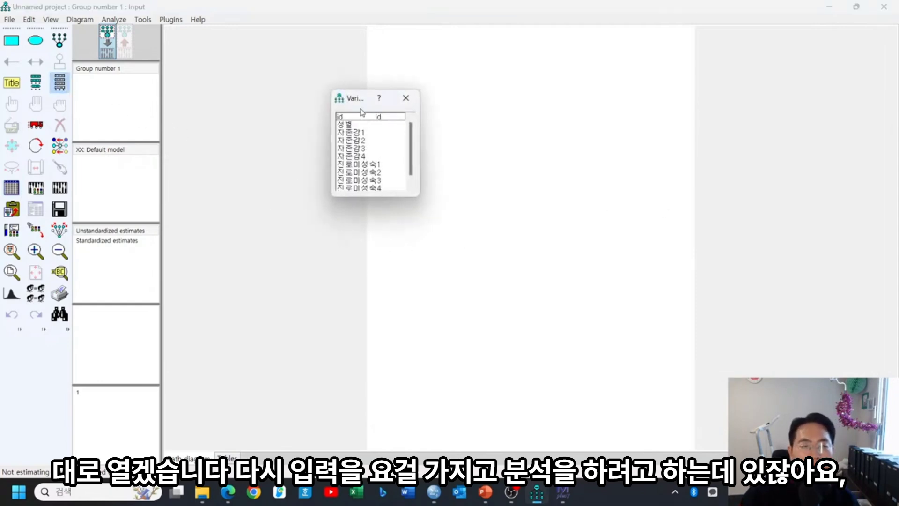
drag(360, 106, 214, 82)
click(211, 111)
click(214, 119)
click(216, 126)
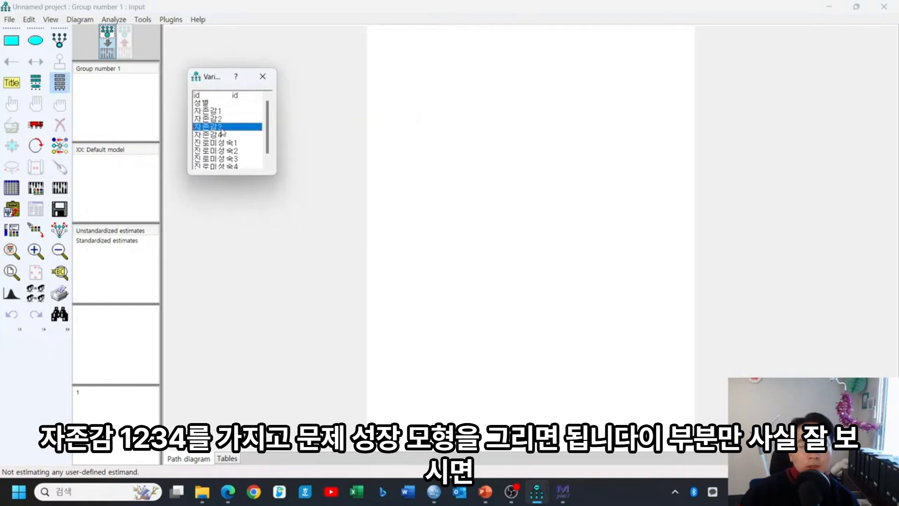
click(220, 134)
drag(278, 179, 288, 345)
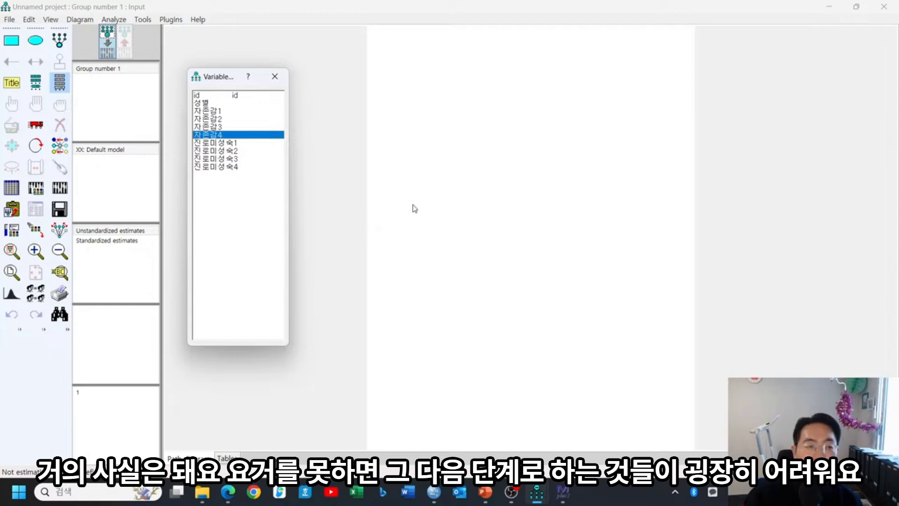
click(171, 19)
click(197, 32)
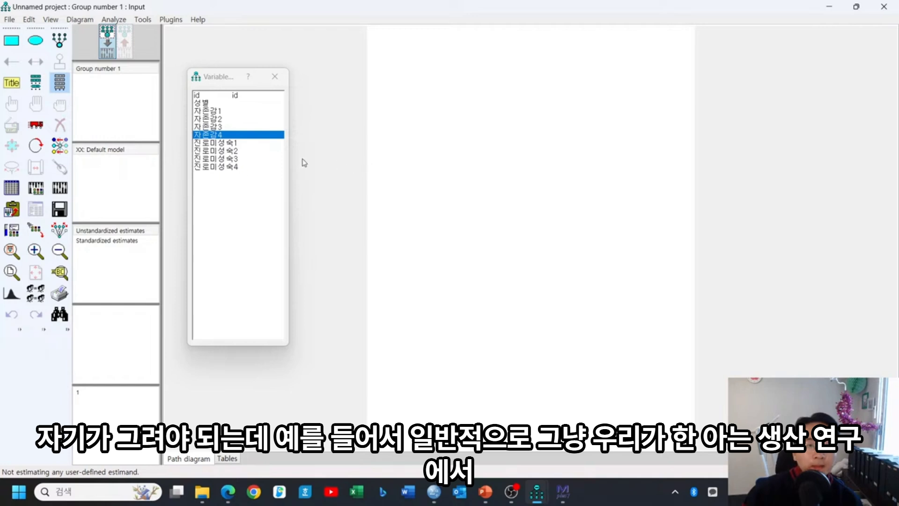
Step: Draw a latent variable in the middle of the page and add four indicators with error terms above it
click(65, 46)
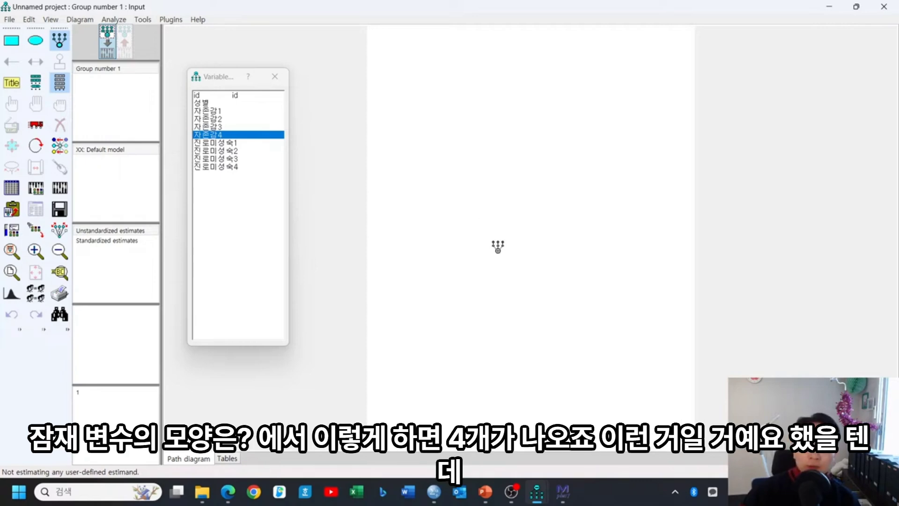
drag(480, 237, 530, 290)
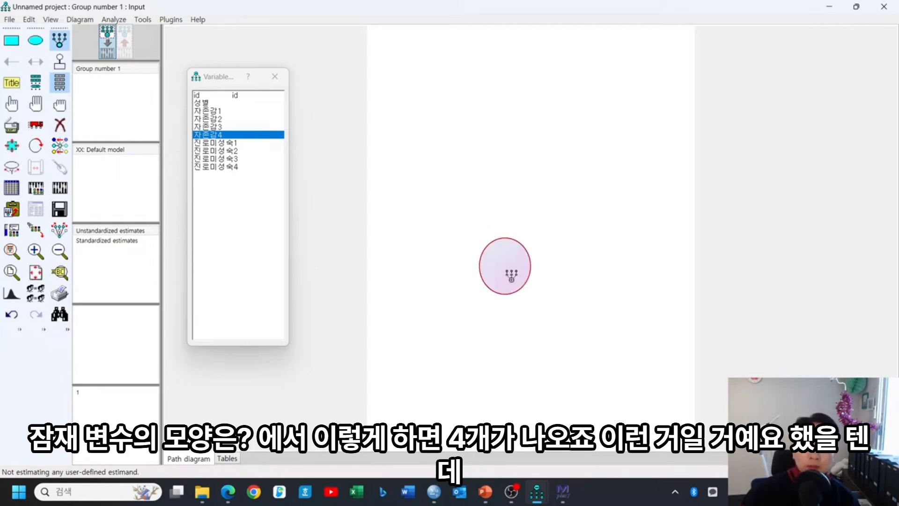
click(504, 272)
click(504, 272)
click(504, 272)
click(503, 271)
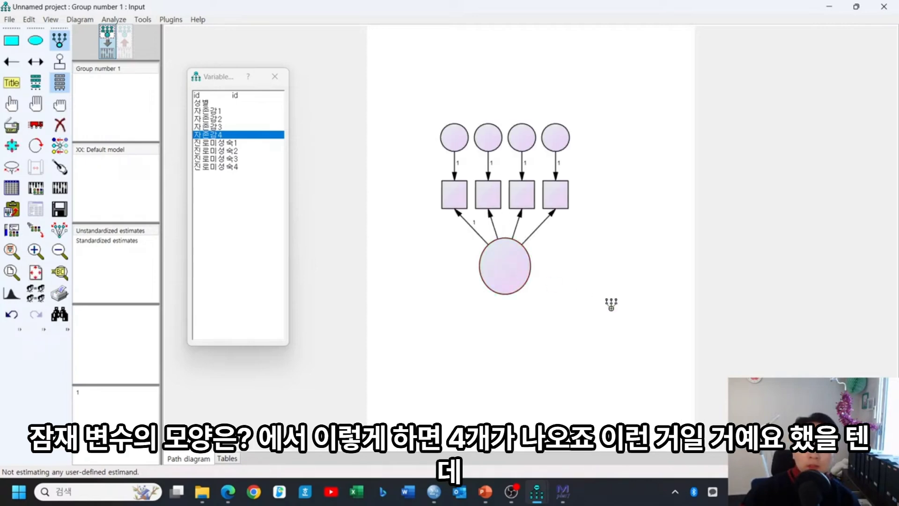
Step: Assign 자존감1, 자존감2, 자존감3 and 자존감4 in order to the four indicator boxes and put the variable list away
scroll(608, 256, up, 2)
scroll(608, 256, up, 2)
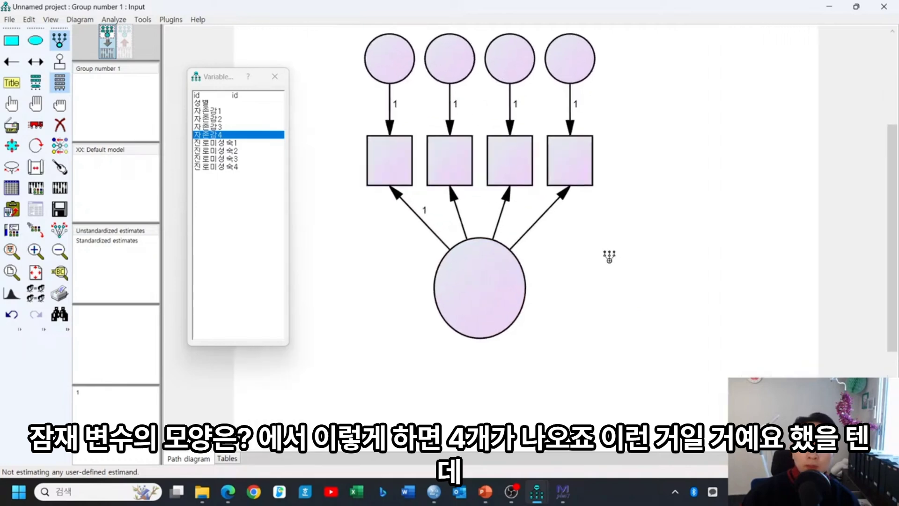
drag(896, 235, 896, 204)
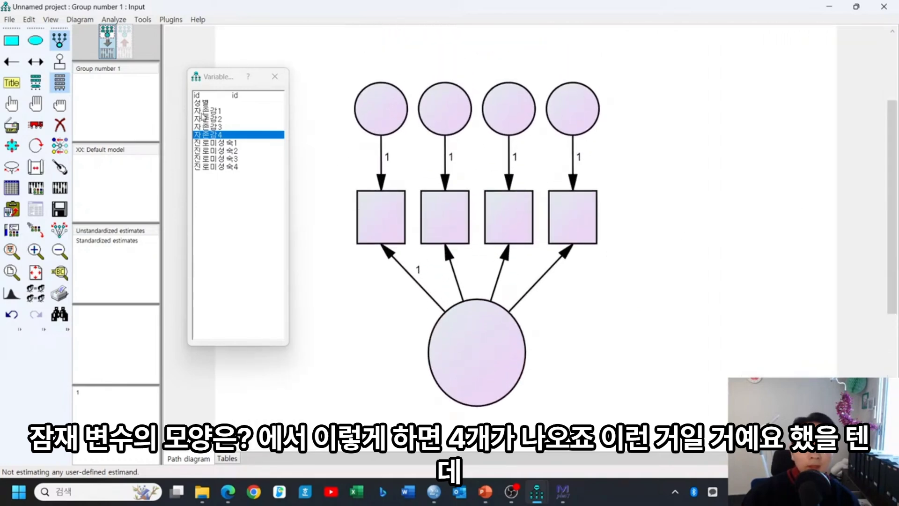
drag(206, 110, 381, 216)
drag(231, 123, 506, 215)
drag(241, 136, 573, 216)
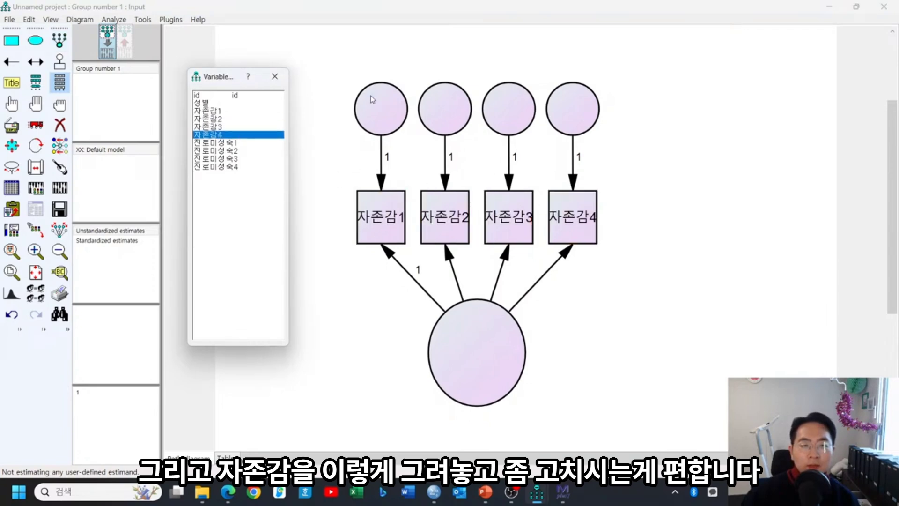
click(275, 76)
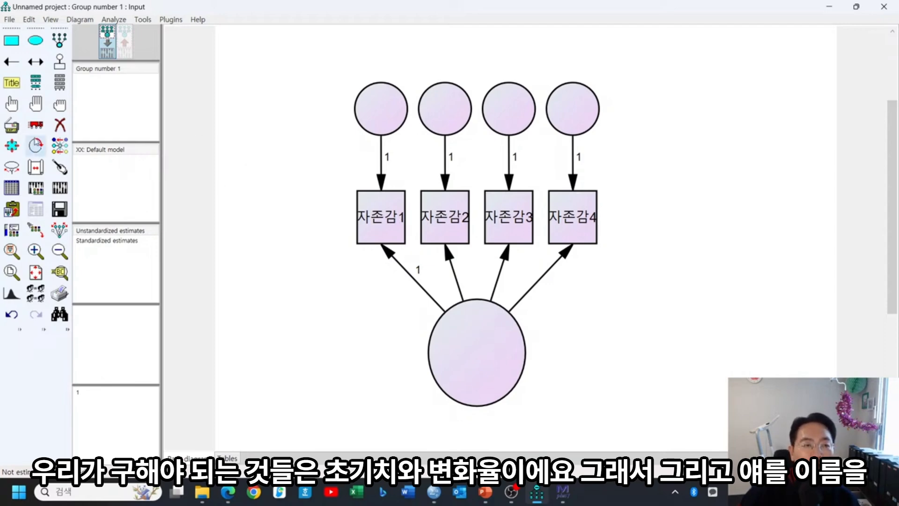
Step: Move the latent variable left beneath 자존감1 and draw a second latent variable of similar size to its right
click(35, 125)
drag(502, 380, 425, 380)
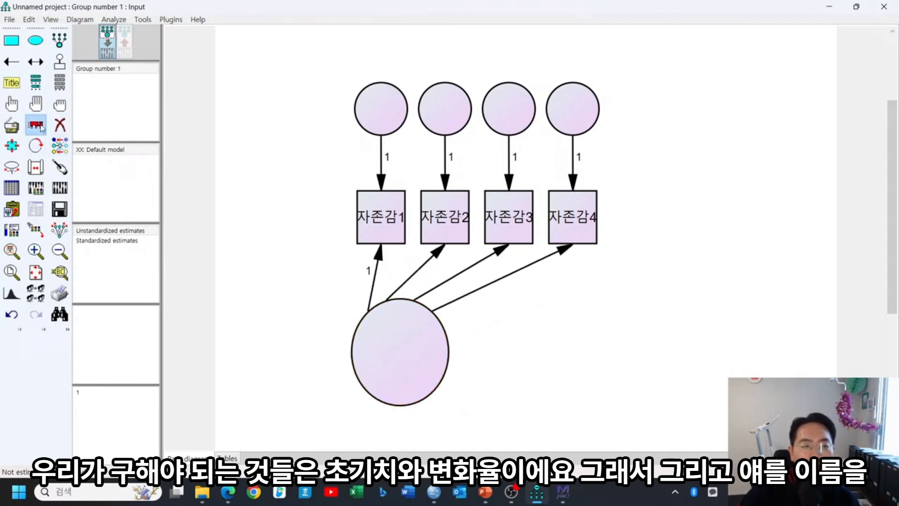
click(35, 41)
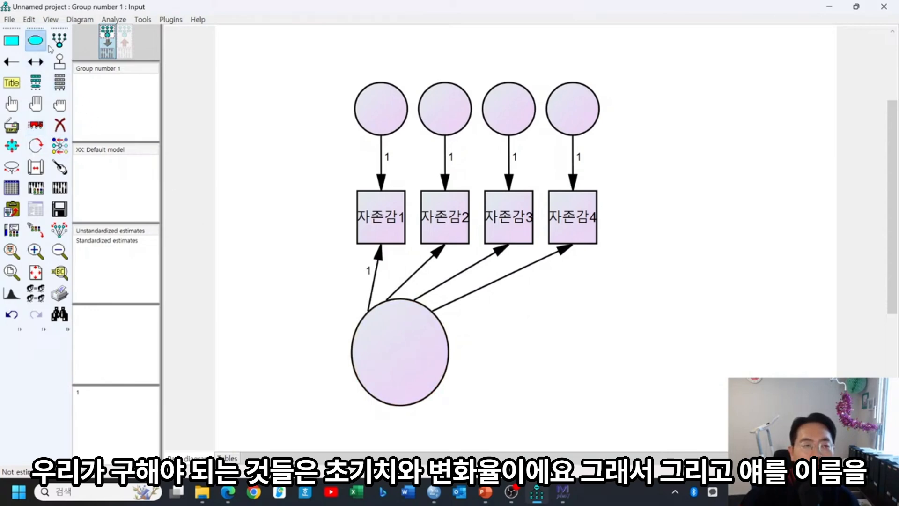
drag(517, 300, 610, 405)
Step: Draw single-headed paths from the second latent variable to each of 자존감1, 자존감2, 자존감3 and 자존감4
click(12, 61)
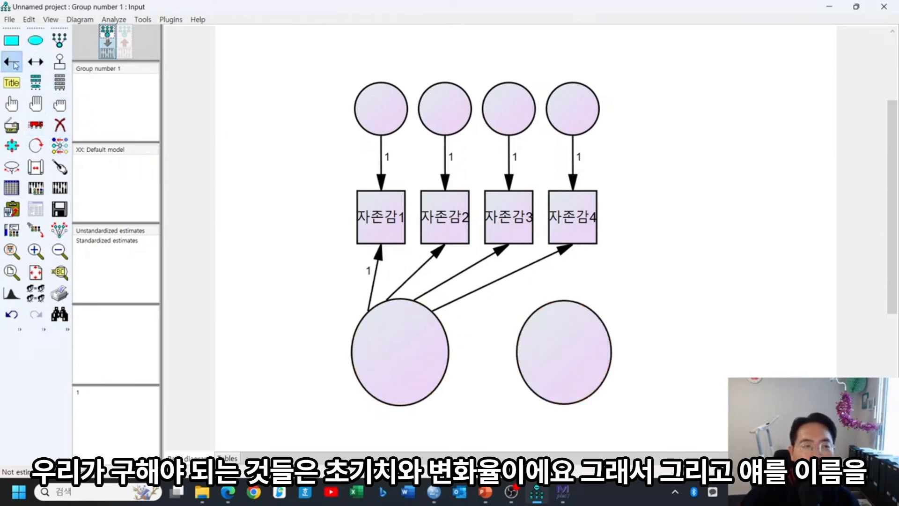
mouse_move(536, 323)
mouse_down()
mouse_move(411, 271)
mouse_move(393, 237)
mouse_up()
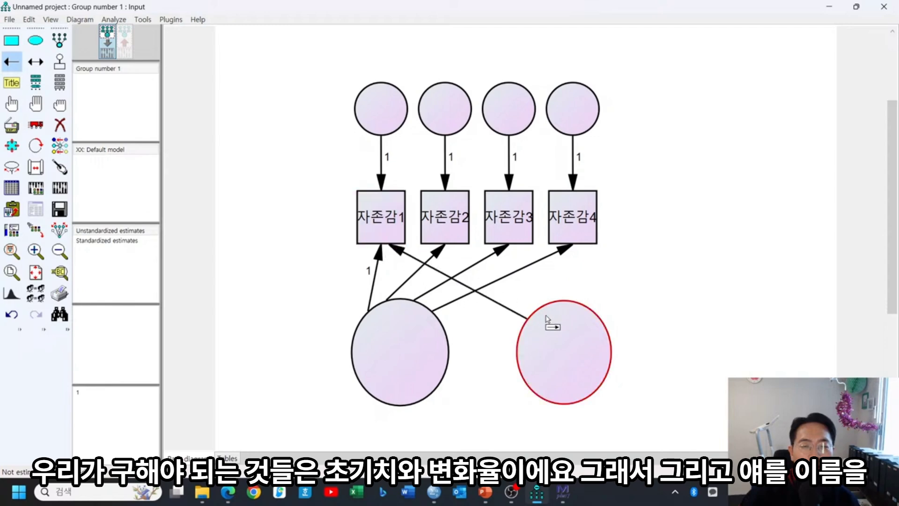
mouse_move(547, 314)
mouse_down()
mouse_move(447, 232)
mouse_move(519, 247)
mouse_move(512, 230)
mouse_up()
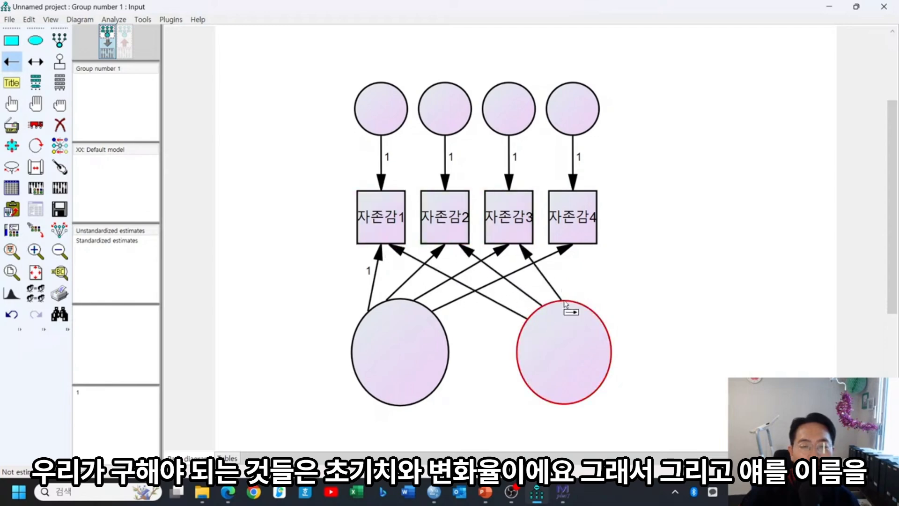
drag(566, 302, 570, 248)
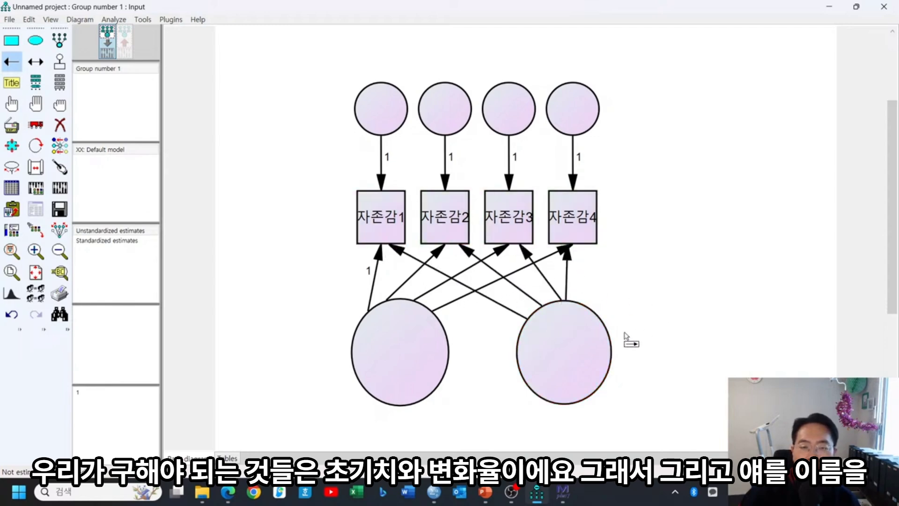
Step: Name the latent variable beneath 자존감1 as 자존감초기치 in its object properties
scroll(628, 341, up, 1)
right_click(397, 359)
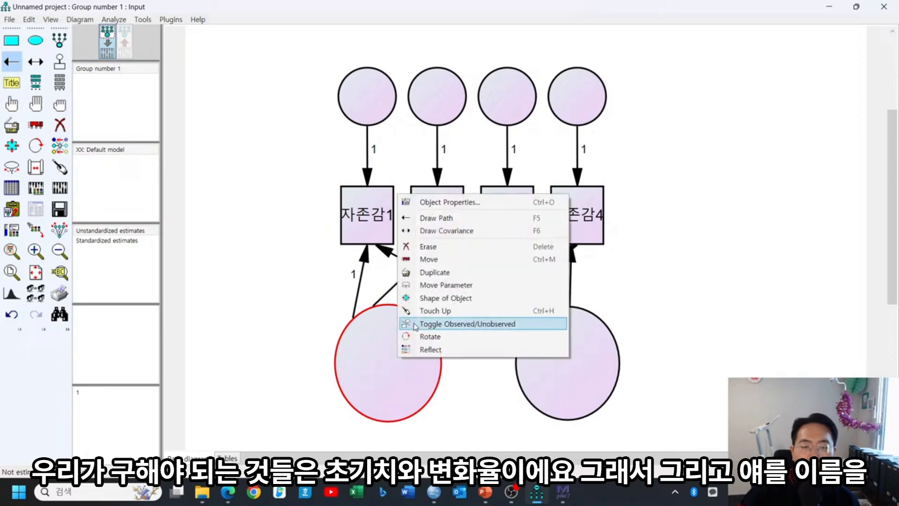
click(452, 204)
click(184, 223)
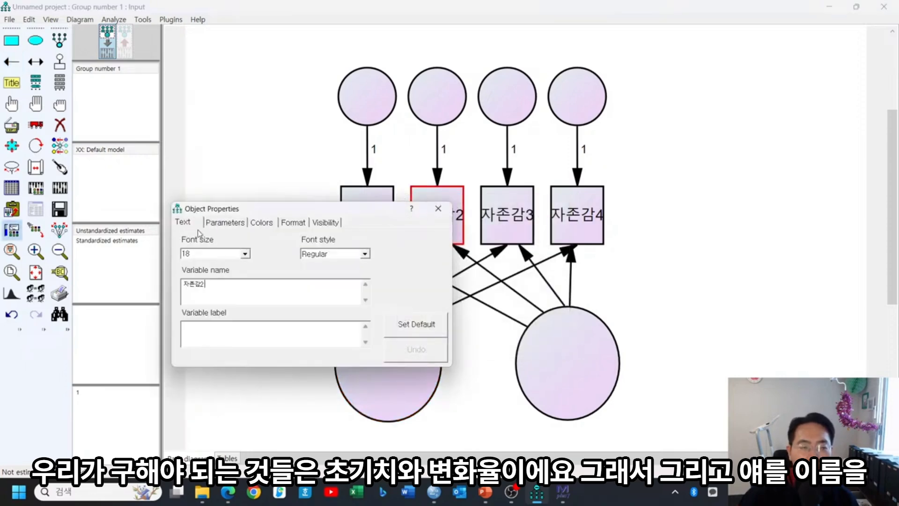
double_click(217, 285)
drag(309, 216, 196, 117)
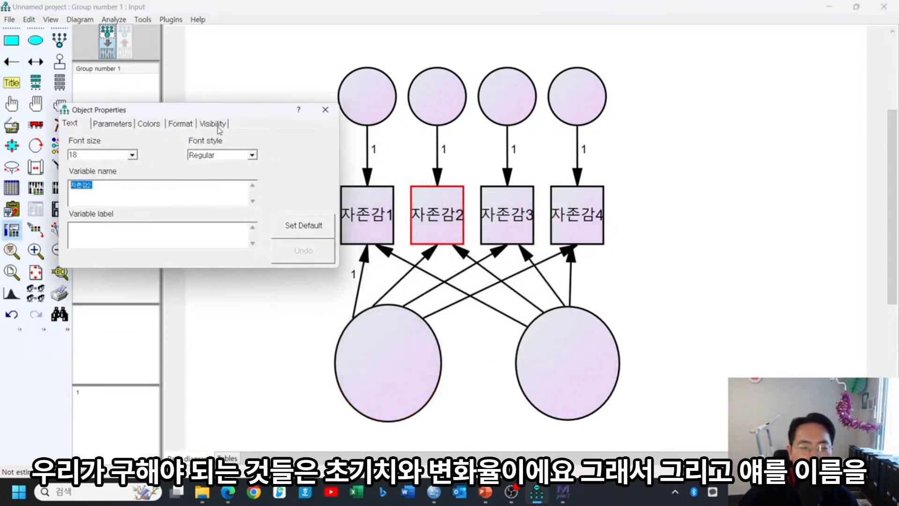
click(433, 368)
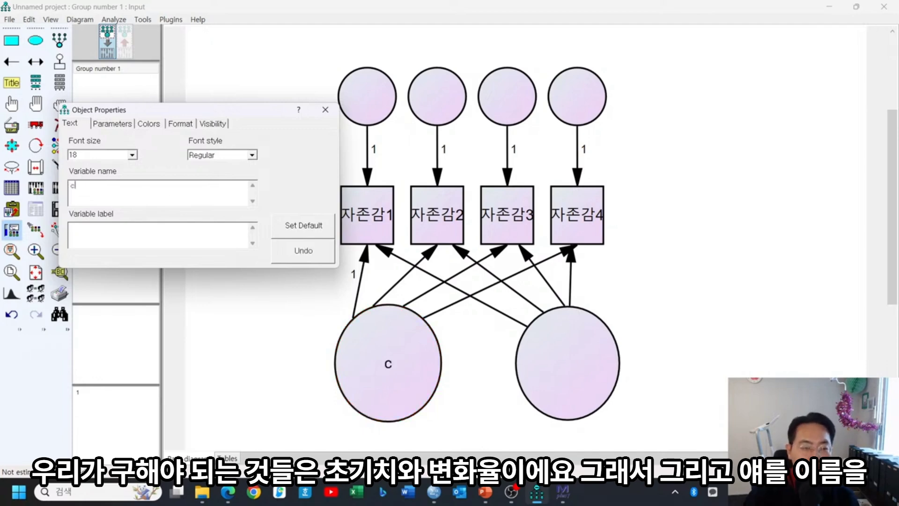
text(자존감ㅊ)
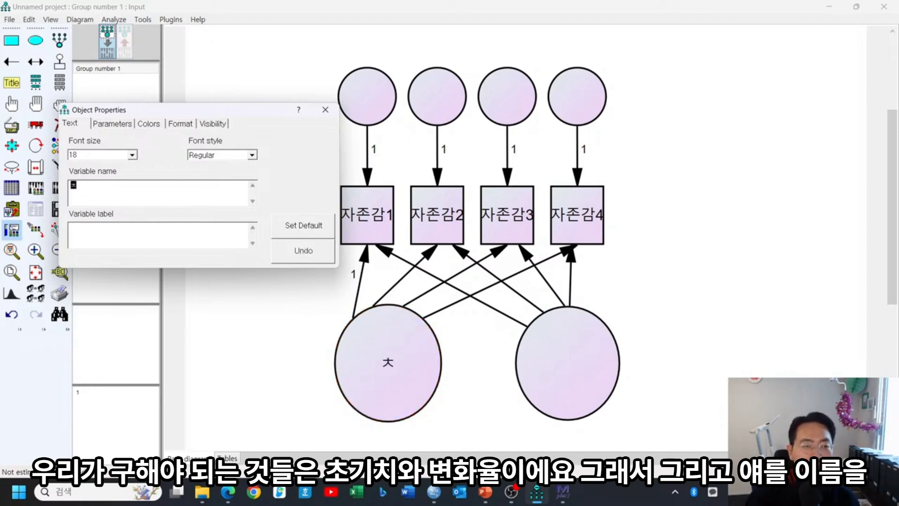
text(ㅗ기)
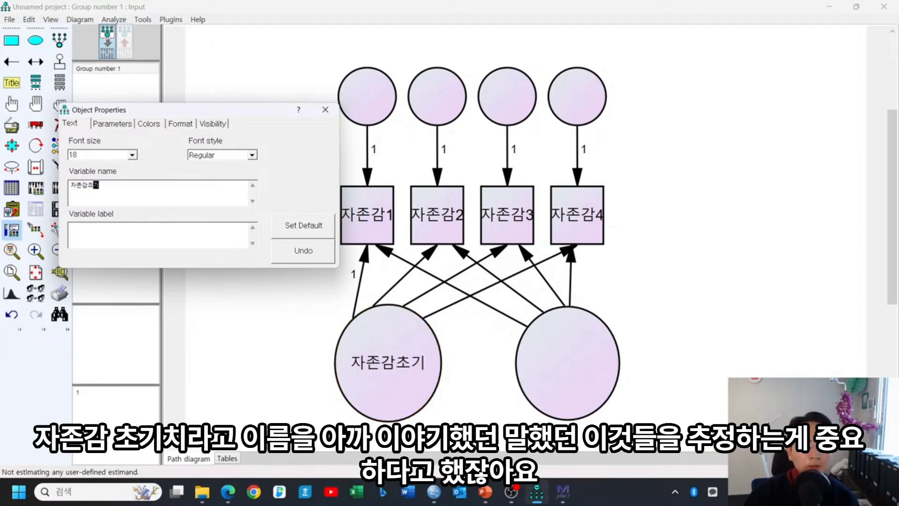
text(치)
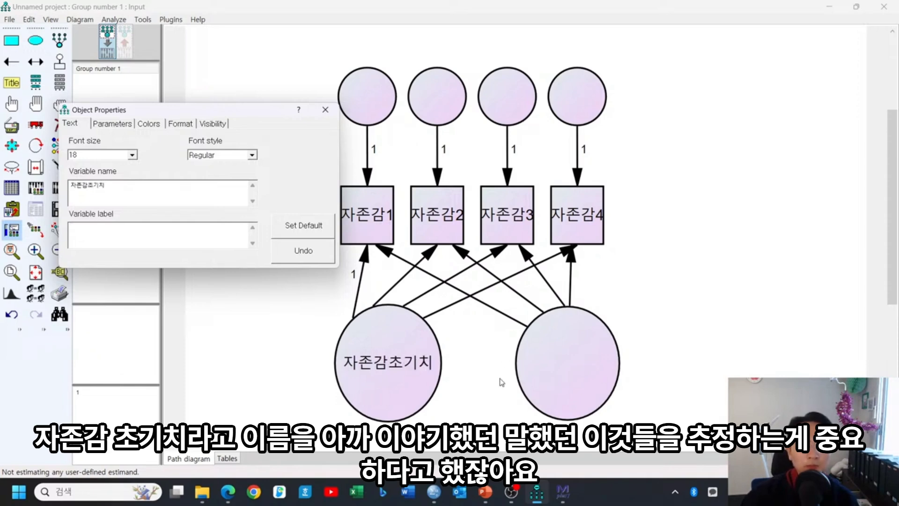
Step: Name the second latent variable 자존감변화률 and finish editing the object properties
click(181, 238)
click(94, 199)
text(자존)
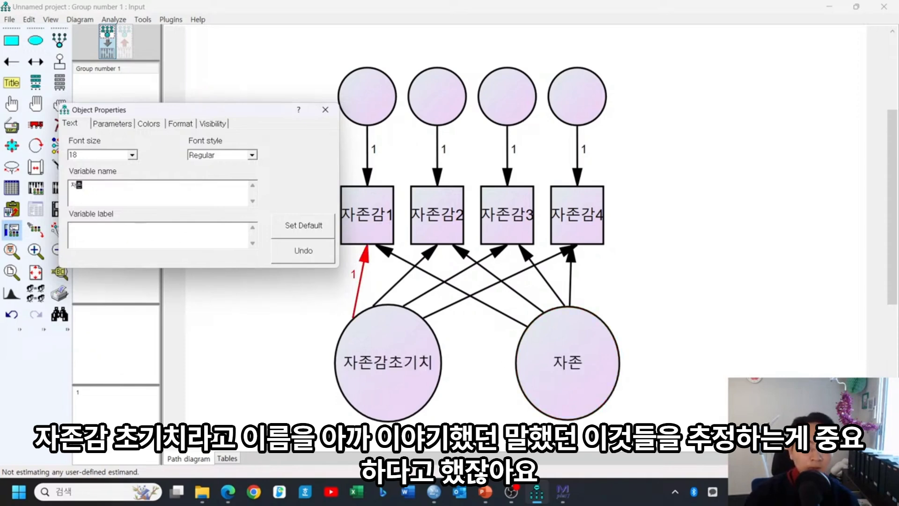
text(감변활ㅠㄹ)
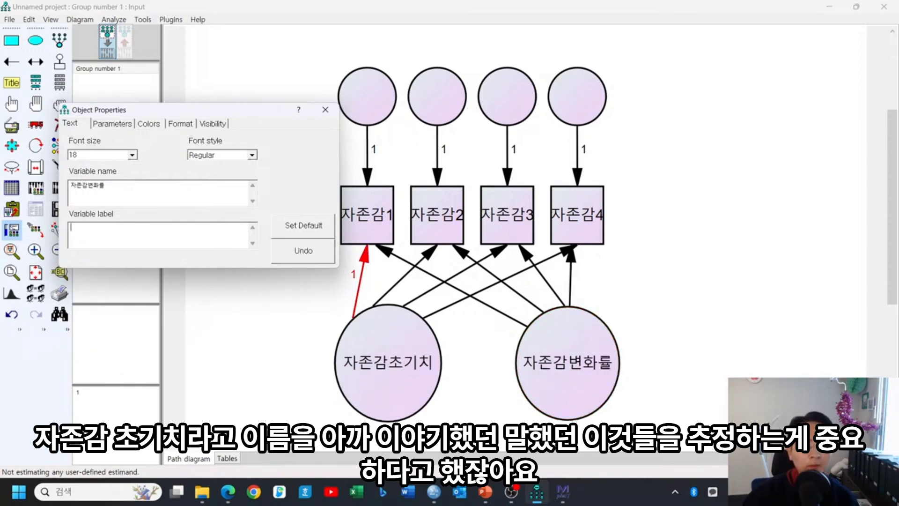
click(326, 110)
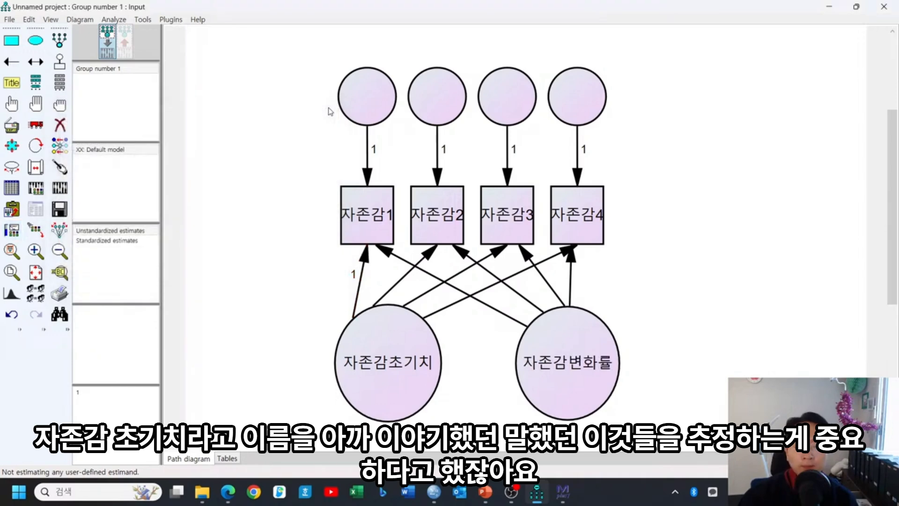
Step: Switch to the slide show, go back to the slide on 초기치와 변화율, mark that bullet, and return to Amos
key(alt+Tab)
key(alt+Tab)
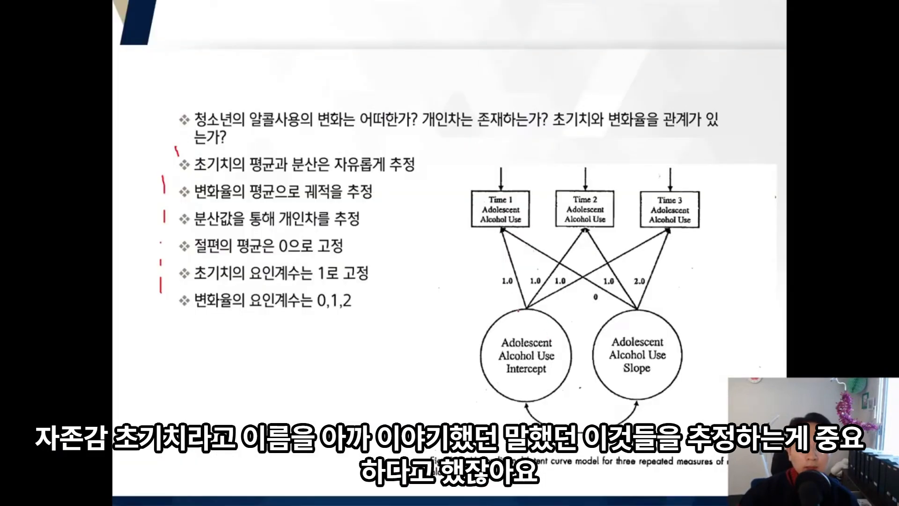
key(Left)
key(Left)
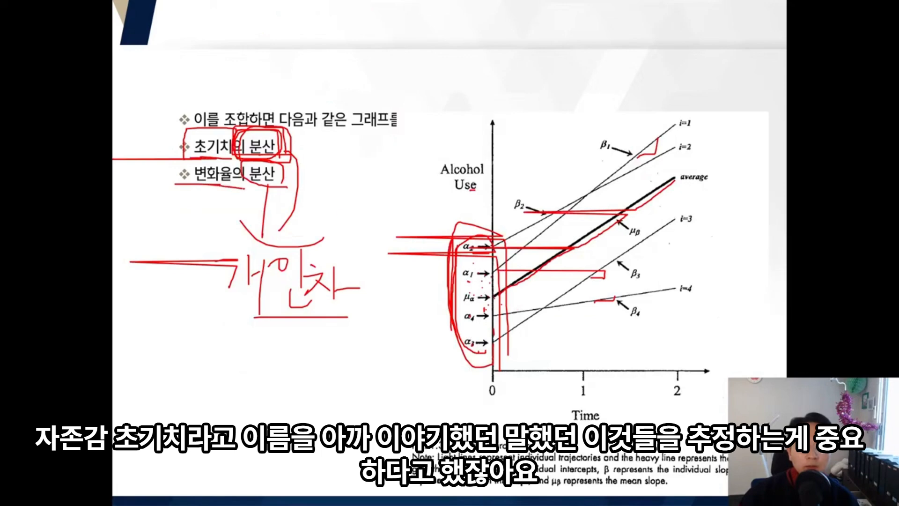
key(Left)
drag(211, 186, 295, 195)
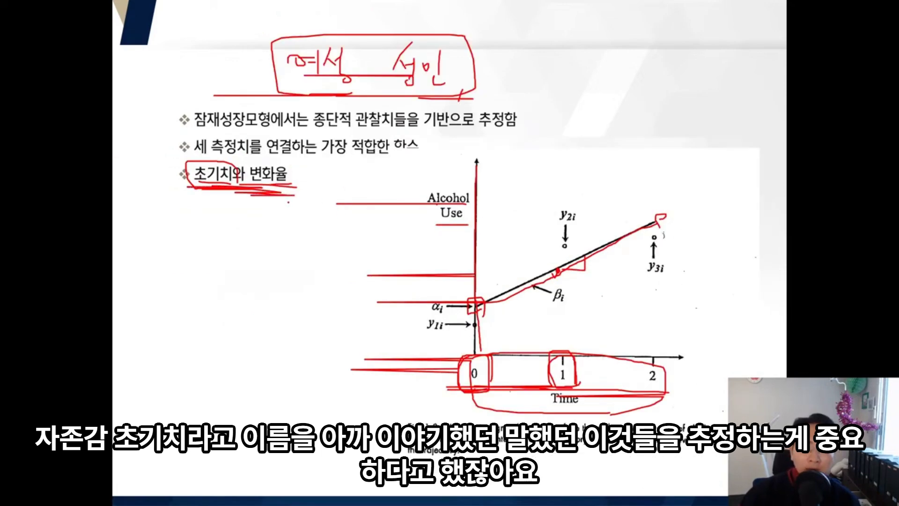
mouse_move(261, 197)
mouse_down()
mouse_move(201, 197)
mouse_move(344, 183)
mouse_up()
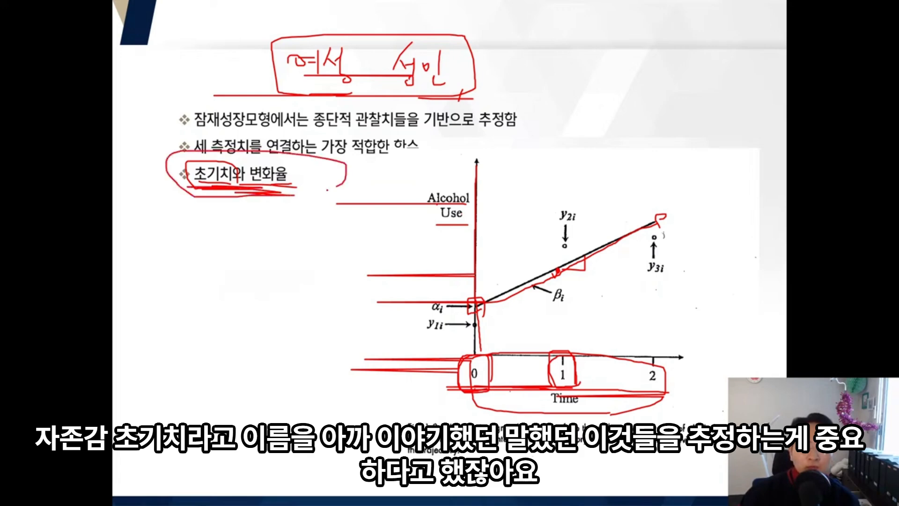
key(alt+Tab)
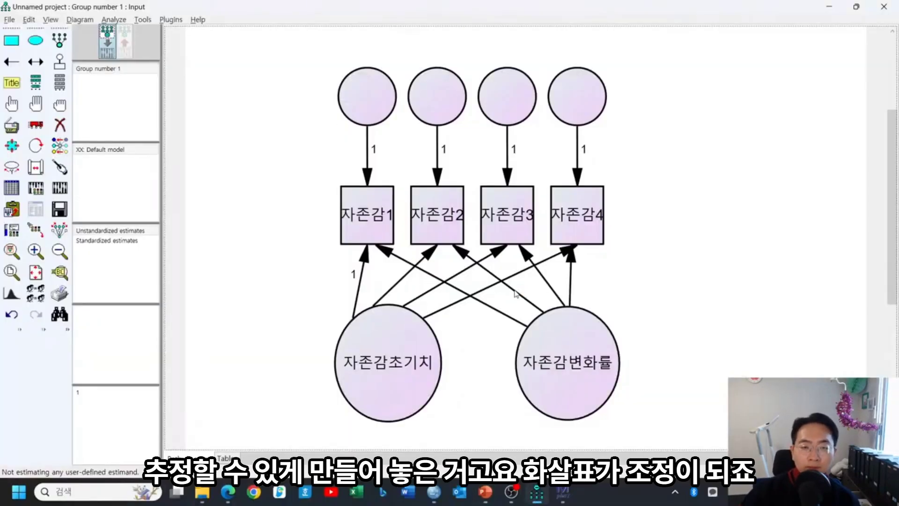
Step: Touch up the path arrows around the two latent variables and automatically name the unobserved error terms
click(59, 167)
click(349, 375)
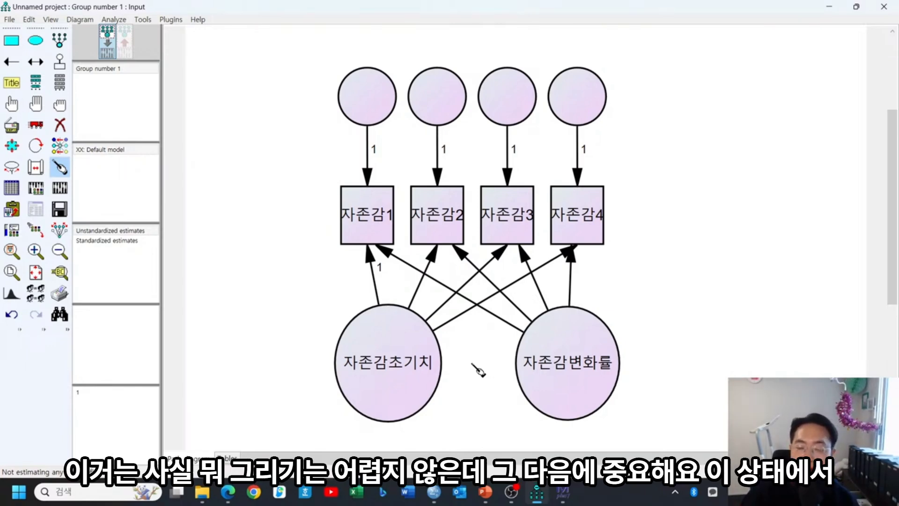
click(171, 19)
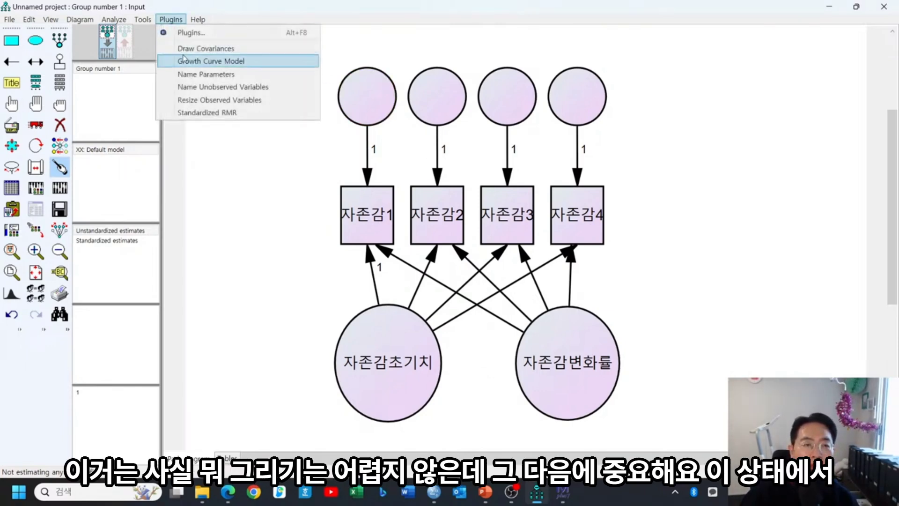
click(184, 87)
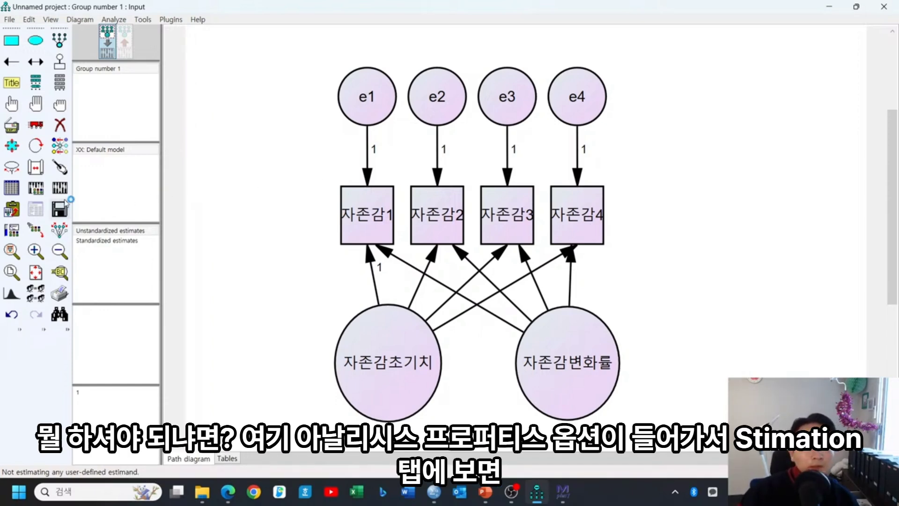
Step: Enable estimation of means and intercepts in the analysis properties
click(45, 191)
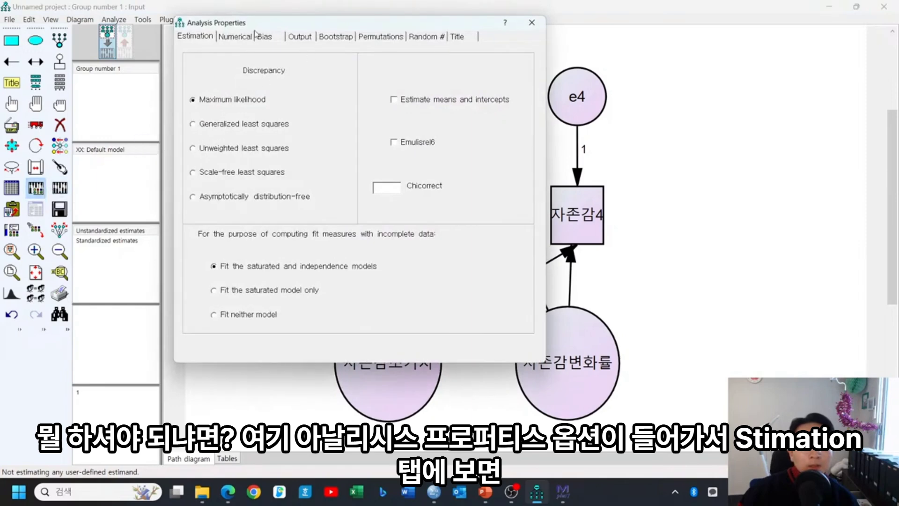
drag(262, 25, 215, 55)
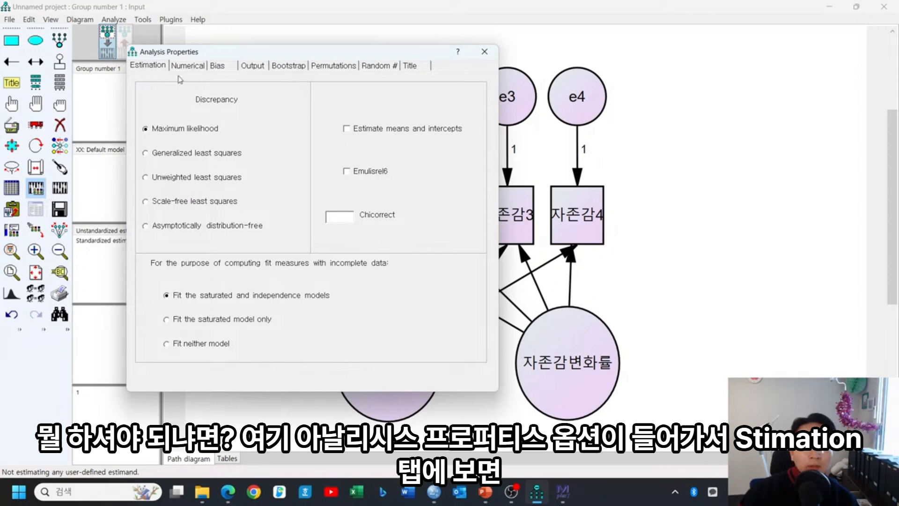
click(346, 129)
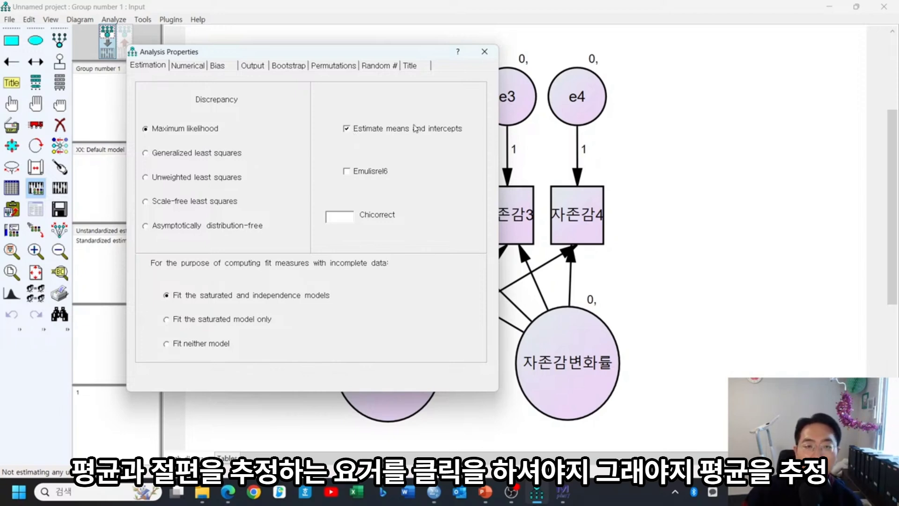
click(485, 52)
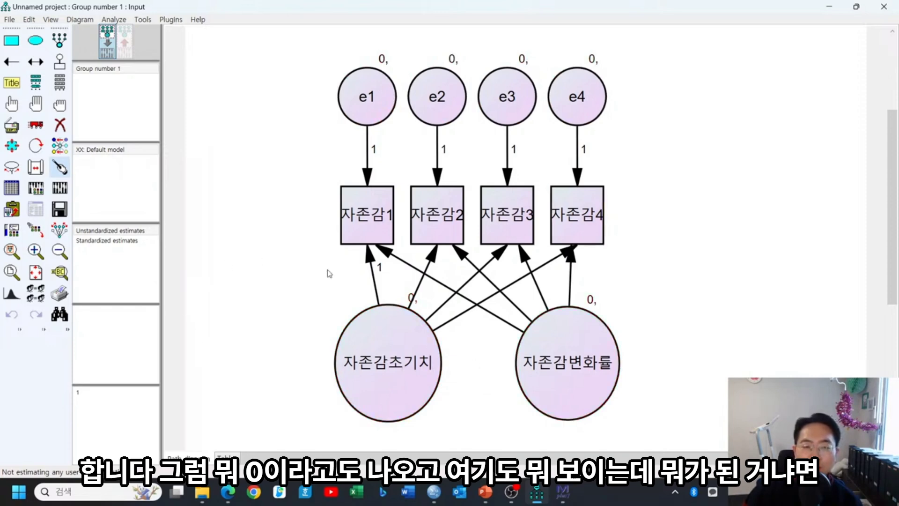
Step: Clear the fixed mean of the 자존감초기치 latent variable, leaving its variance blank
double_click(362, 372)
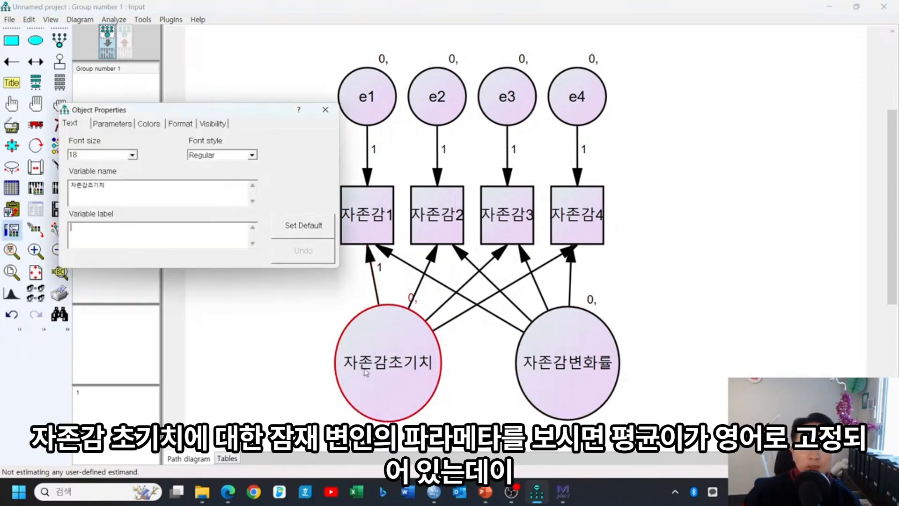
click(120, 125)
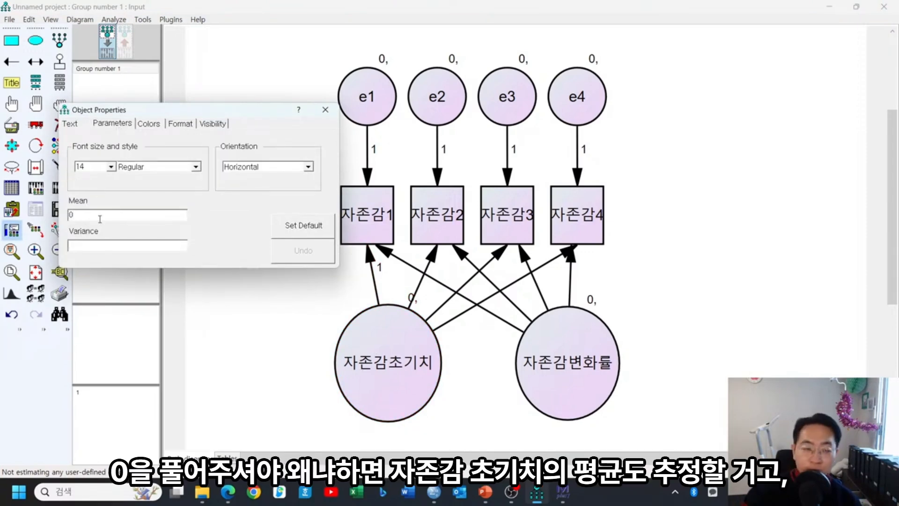
key(BackSpace)
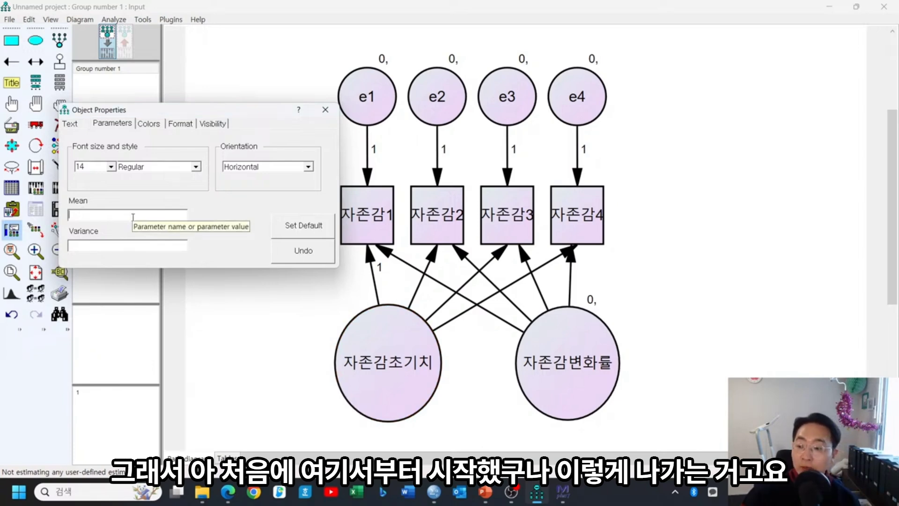
click(134, 245)
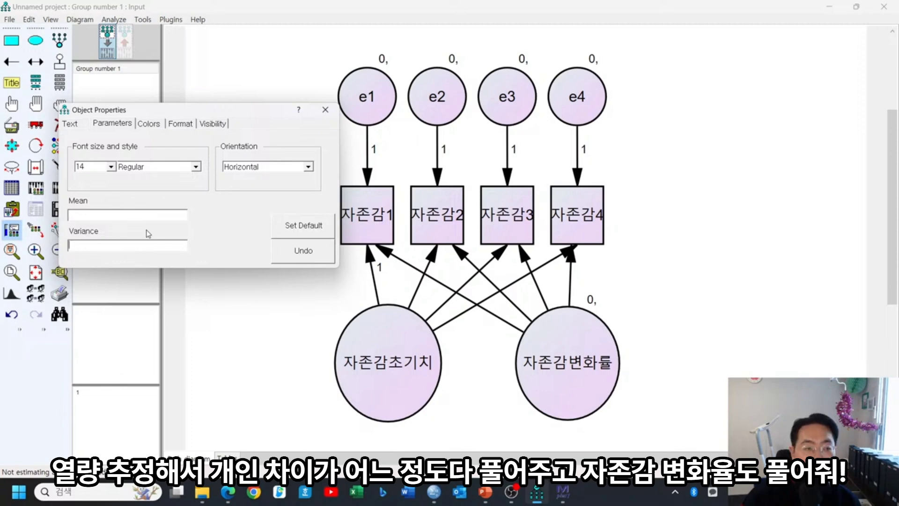
click(332, 114)
Step: Remove the mean constraint from the 자존감변화률 latent variable so its mean is freely estimated
double_click(544, 353)
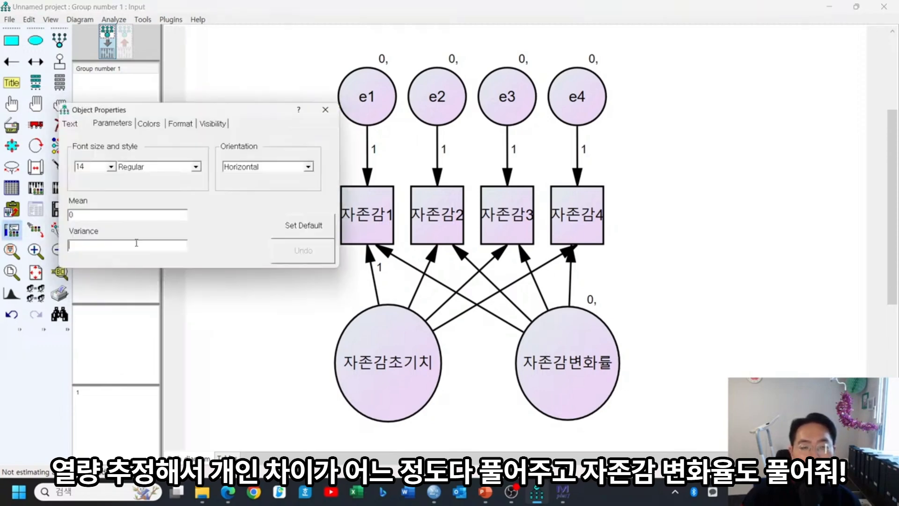
click(99, 213)
key(BackSpace)
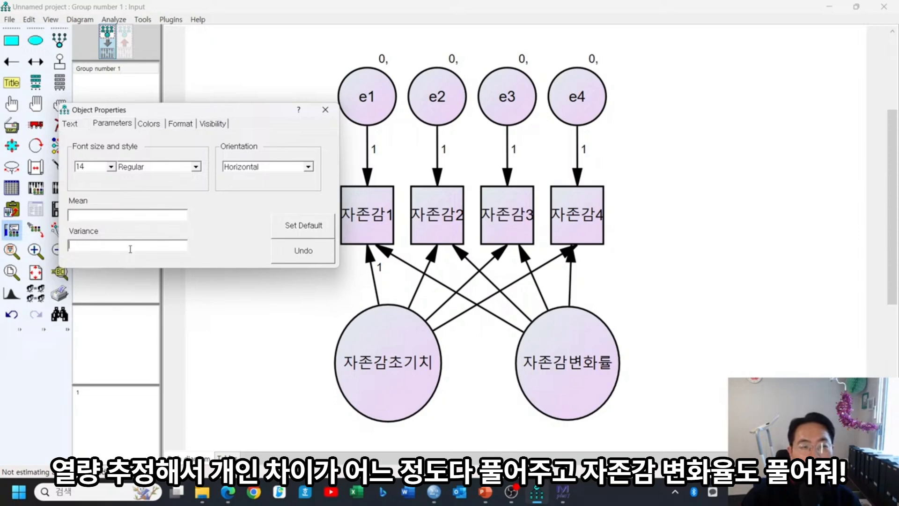
click(325, 110)
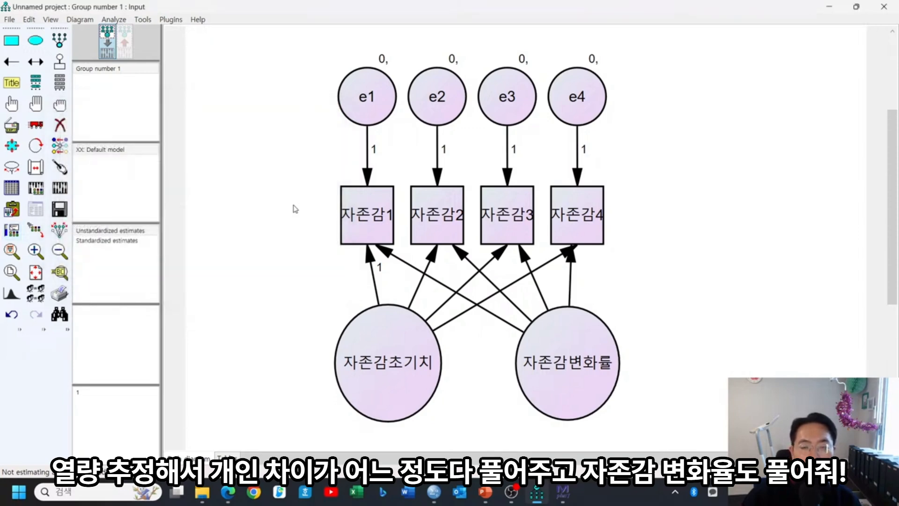
Step: Review the parameter settings of 자존감초기치 and 자존감1 in their object properties
double_click(394, 348)
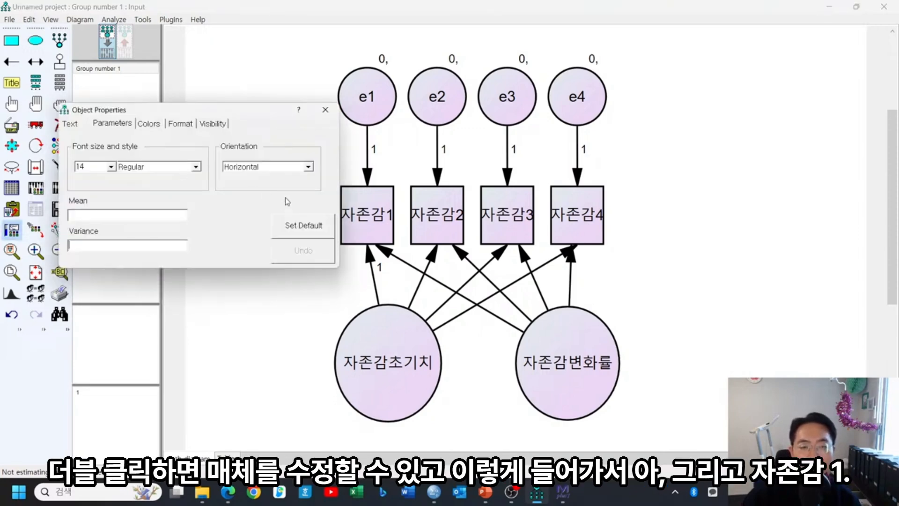
click(325, 109)
right_click(387, 189)
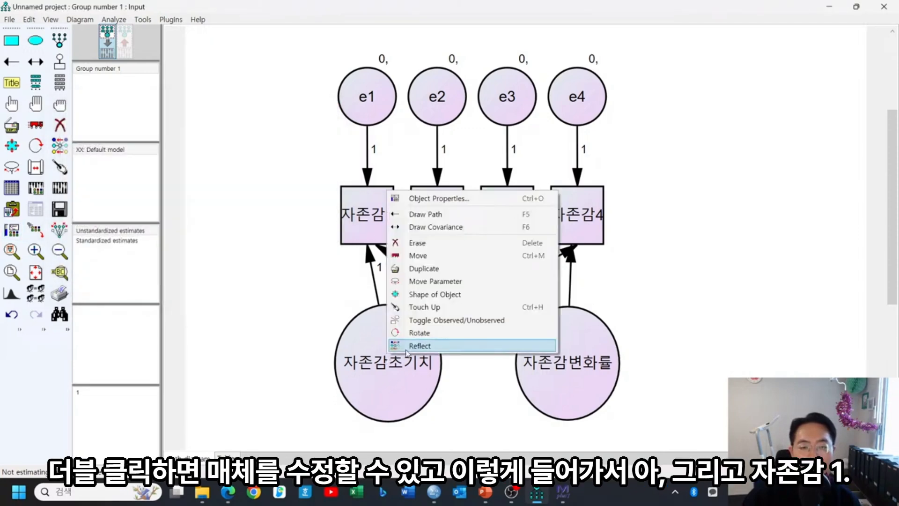
click(431, 199)
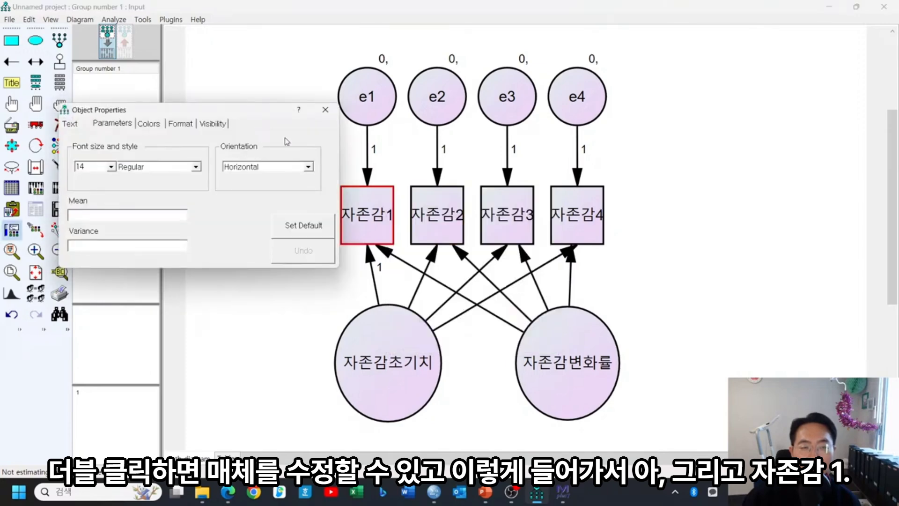
click(325, 110)
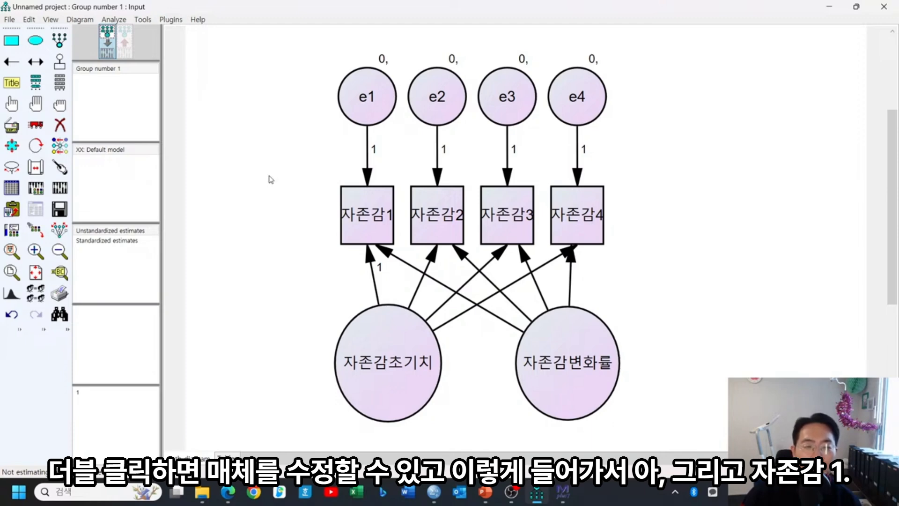
Step: Fix the intercept of the observed variable 자존감1 at 0 in its object parameters
double_click(363, 221)
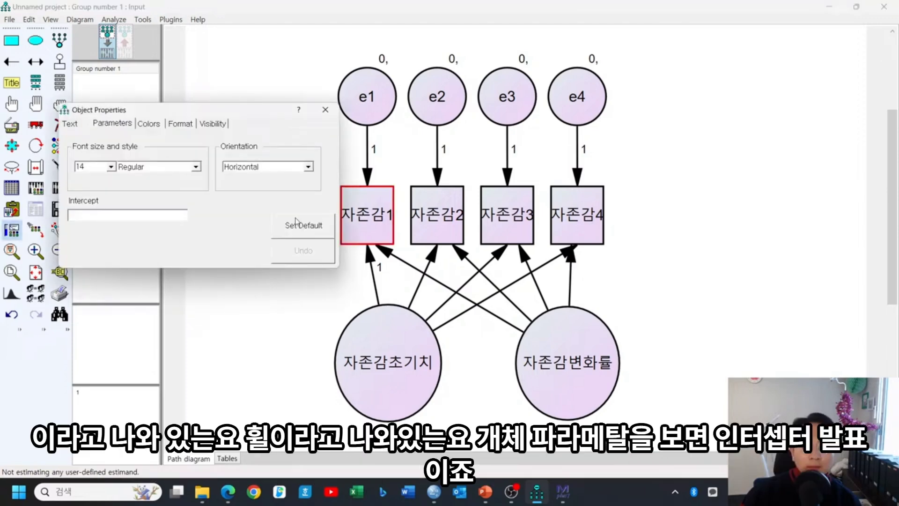
drag(253, 117, 237, 234)
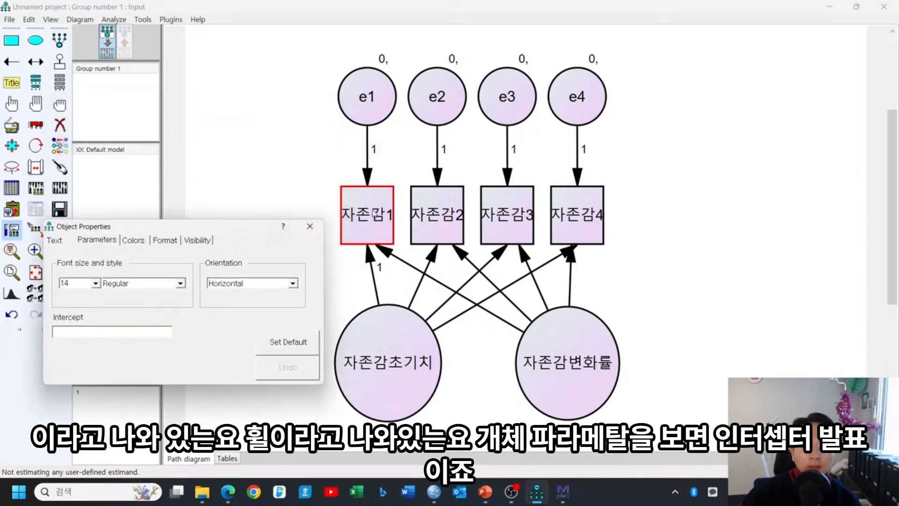
click(67, 244)
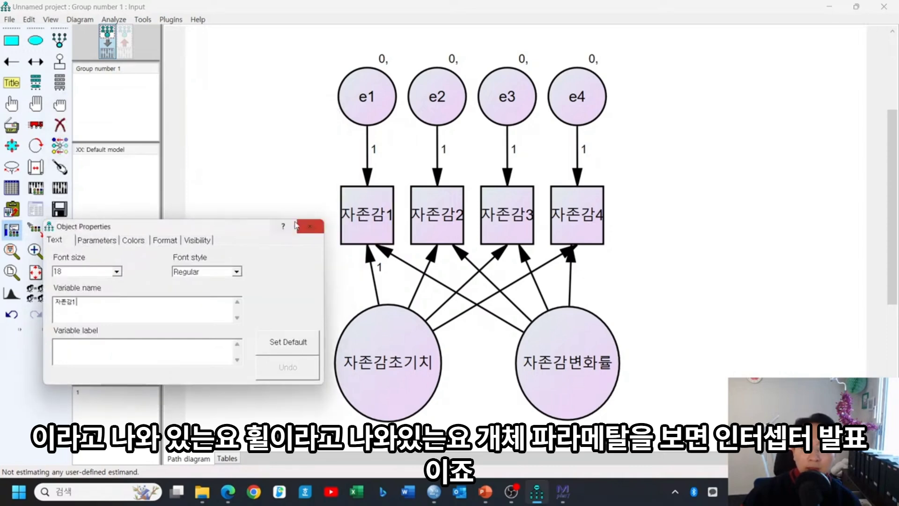
click(93, 241)
click(84, 336)
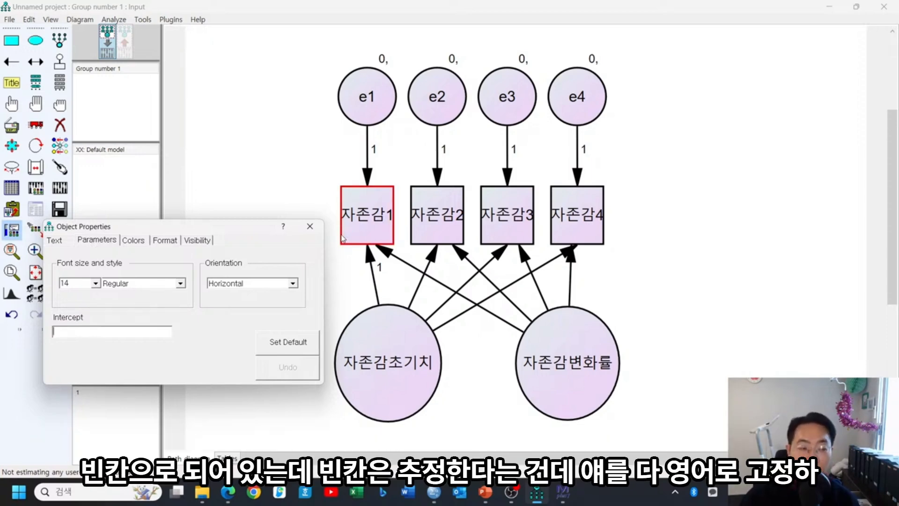
text(0)
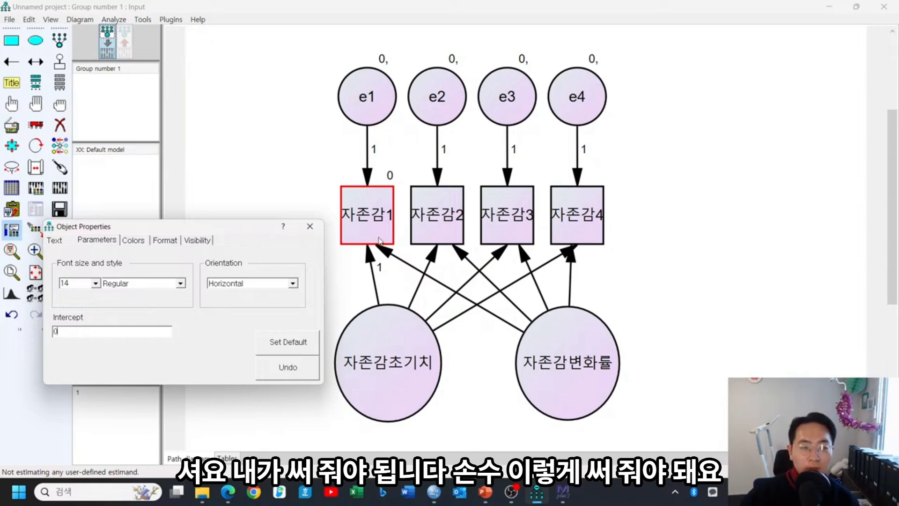
Step: Fix the intercepts of the observed variables 자존감2, 자존감3 and 자존감4 at 0
click(424, 238)
text(0)
click(506, 219)
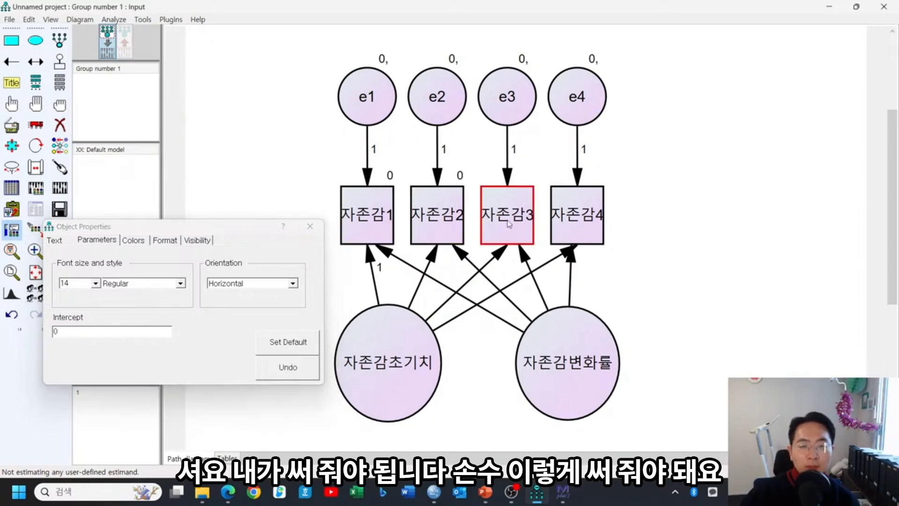
text(0)
click(578, 222)
text(0)
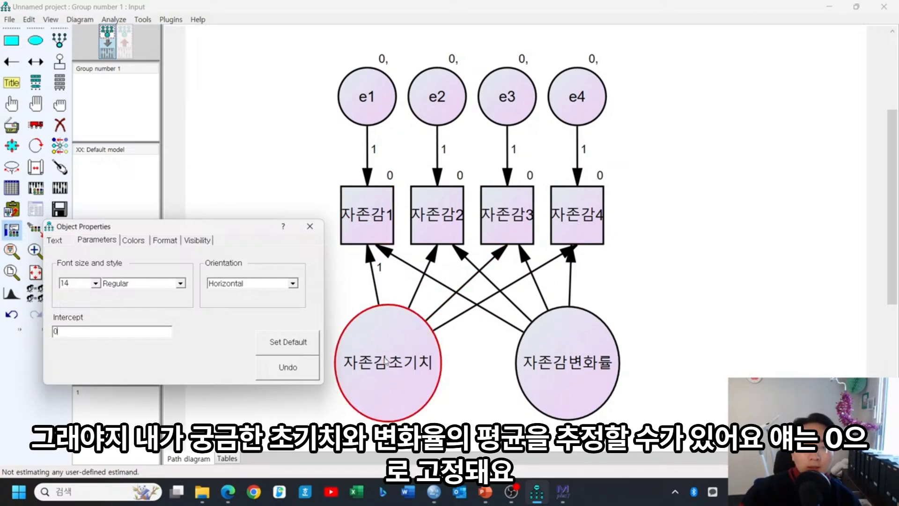
Step: Review the mean and variance settings of 자존감초기치 and the intercept settings of the observed 자존감 variables, then close the object properties
click(409, 373)
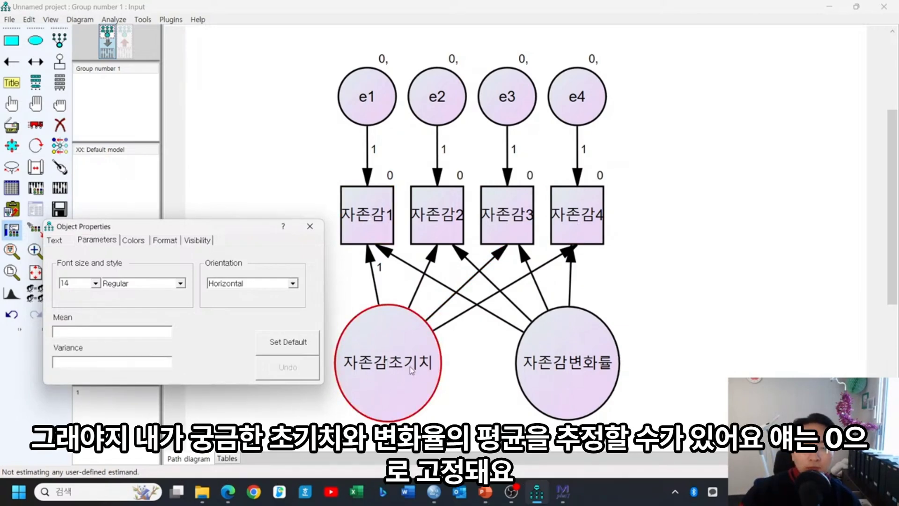
click(123, 336)
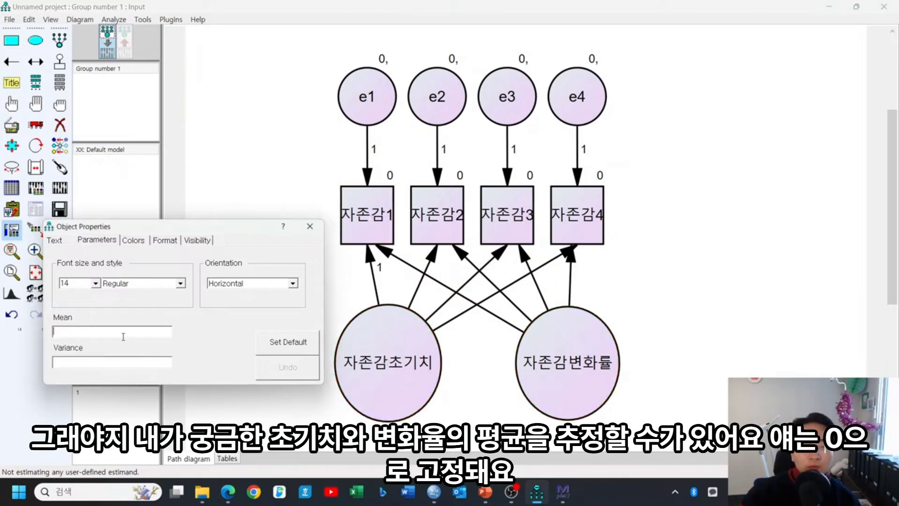
click(370, 225)
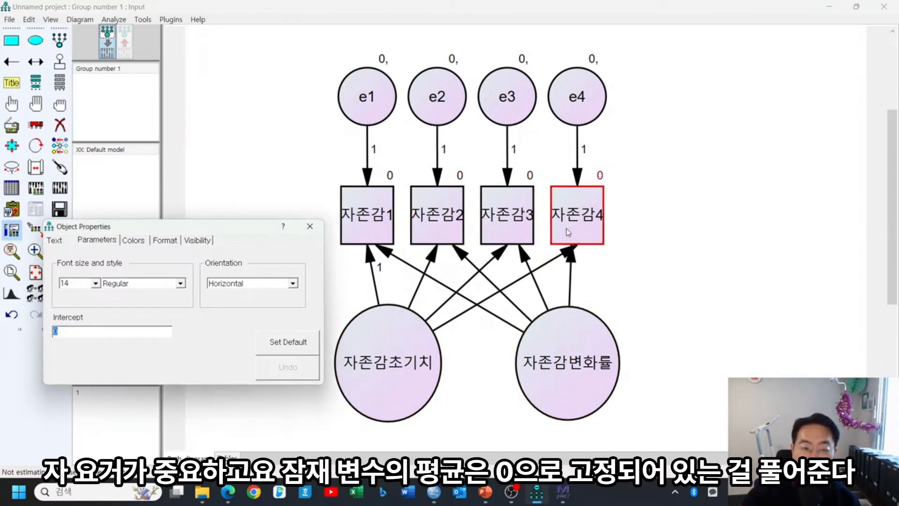
click(310, 226)
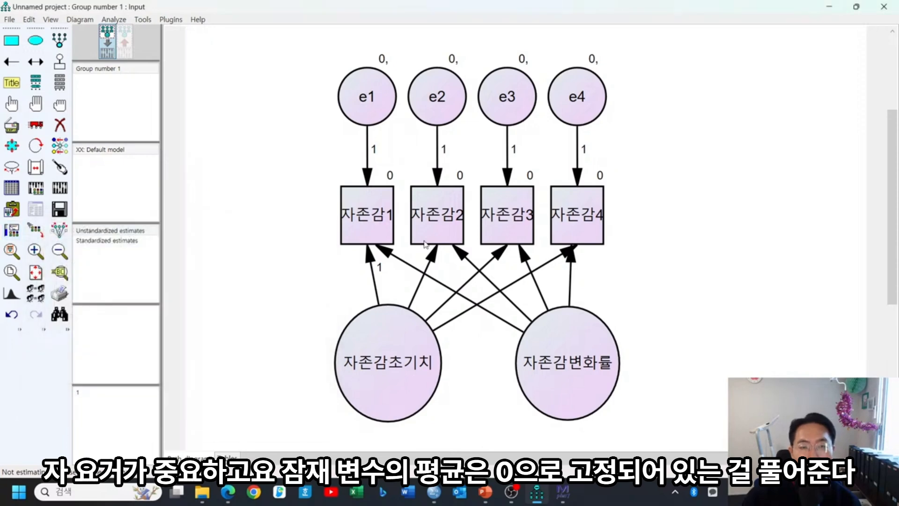
double_click(401, 361)
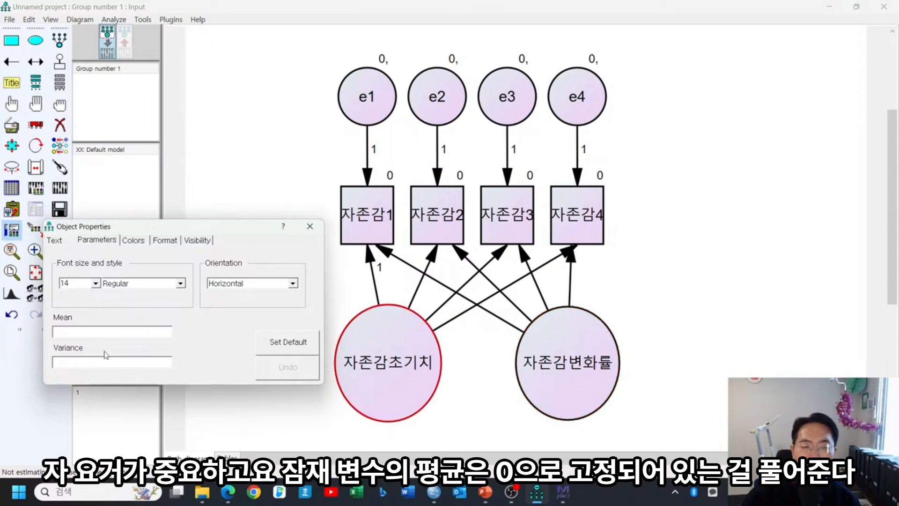
key(Tab)
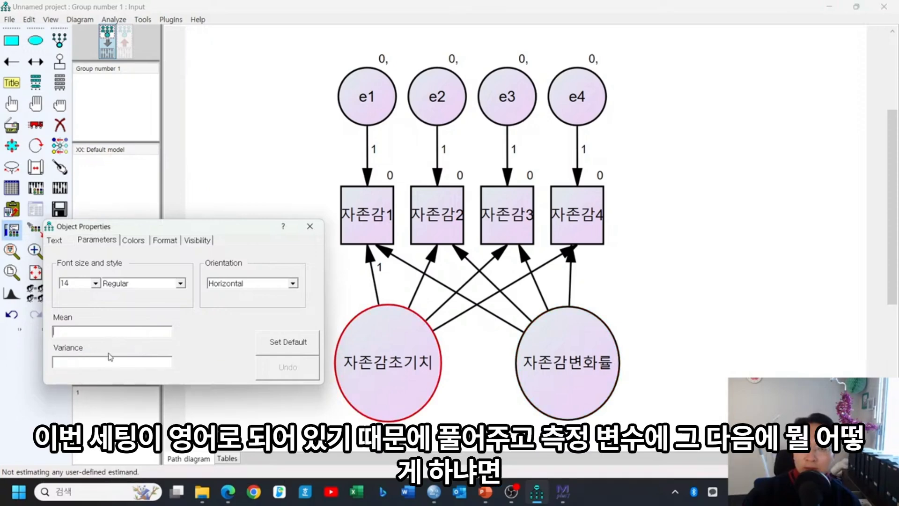
click(369, 224)
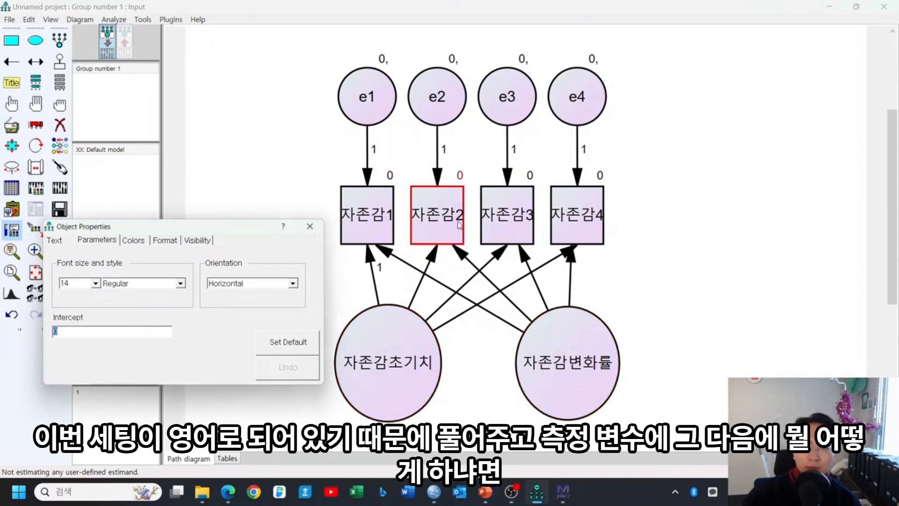
click(584, 226)
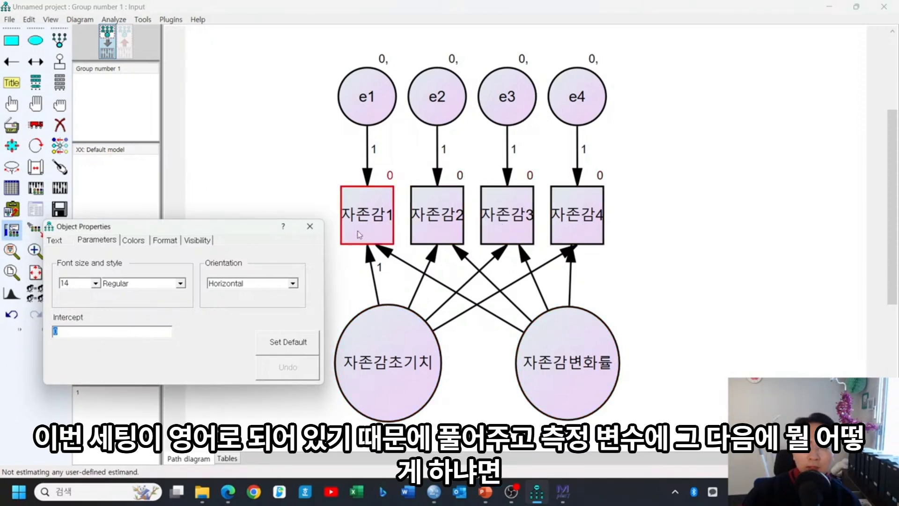
click(429, 226)
click(580, 222)
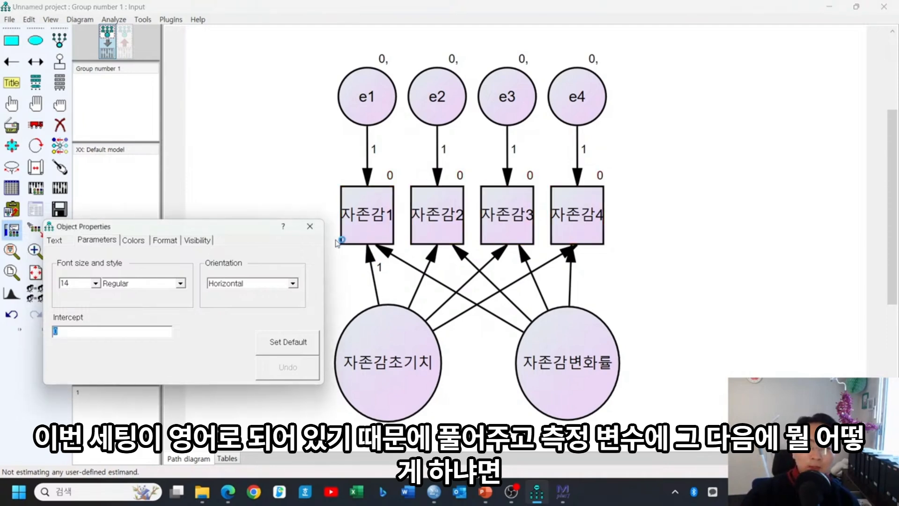
click(310, 227)
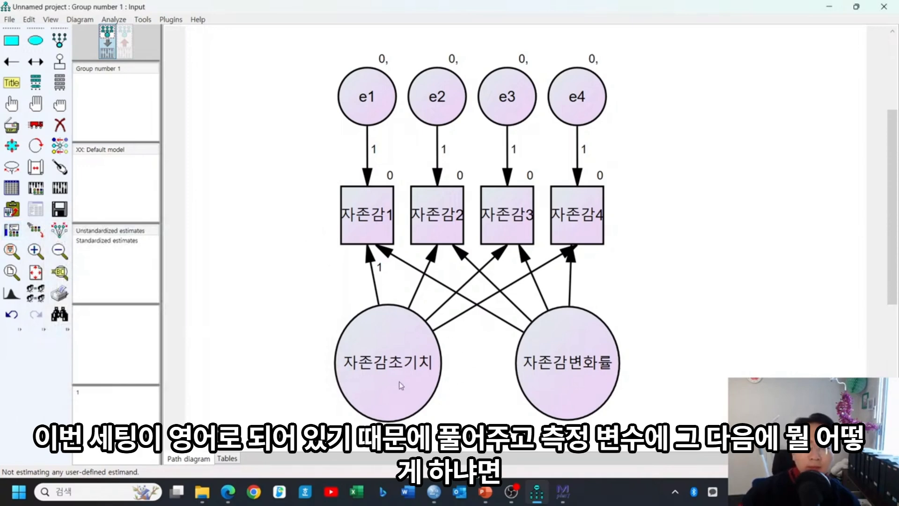
Step: Fix the regression weights of all paths from 자존감초기치 to 자존감1–4 at 1
click(12, 104)
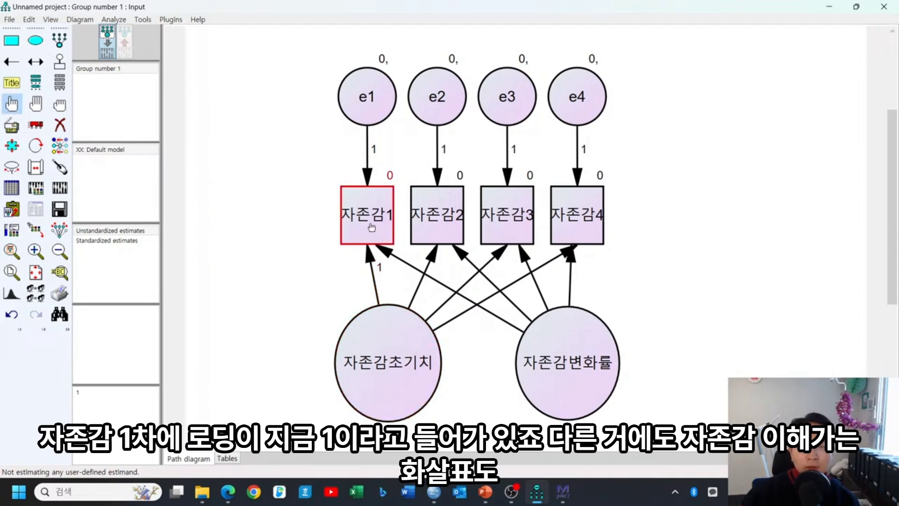
double_click(371, 260)
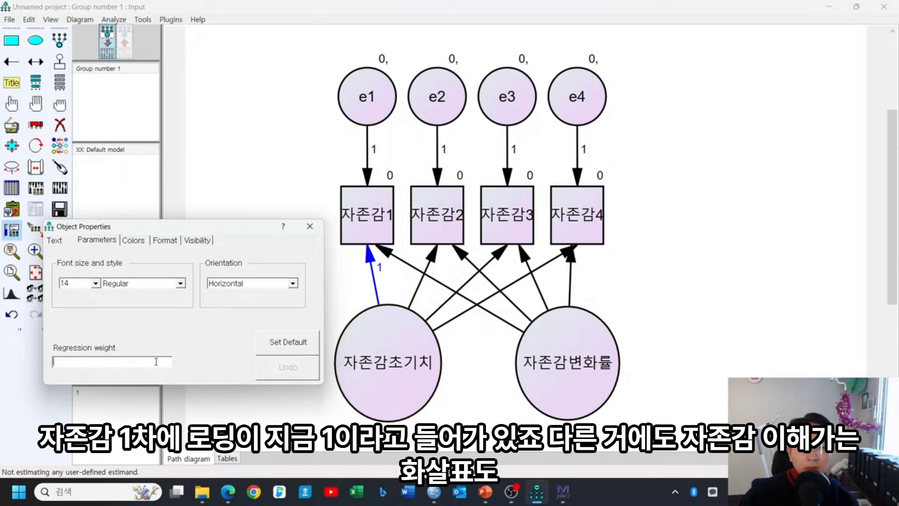
text(11)
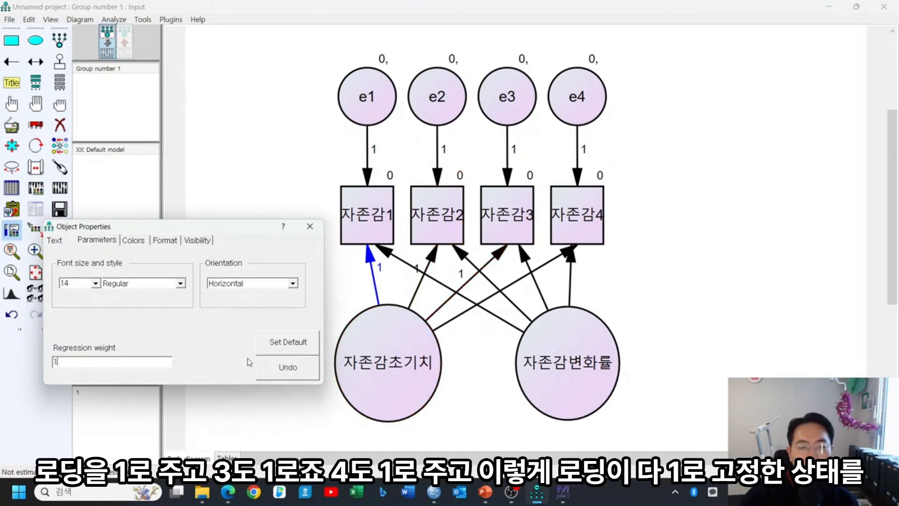
text(1)
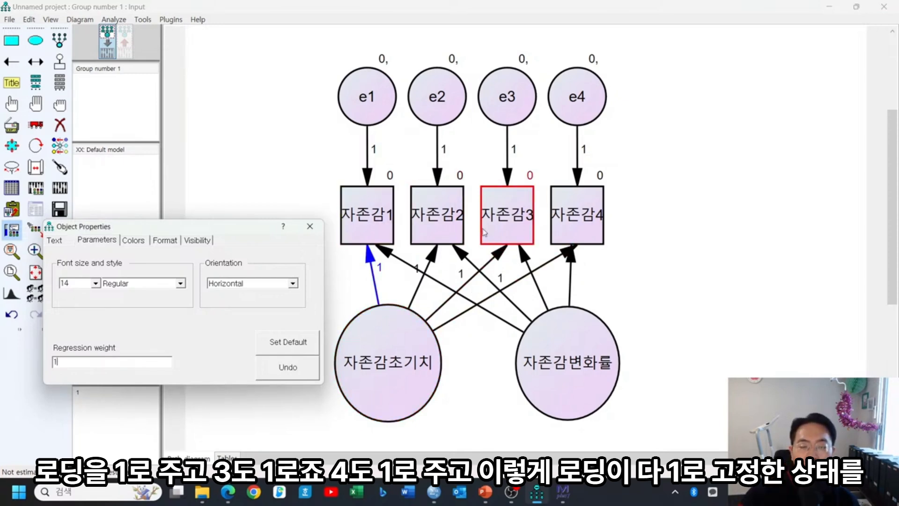
click(310, 226)
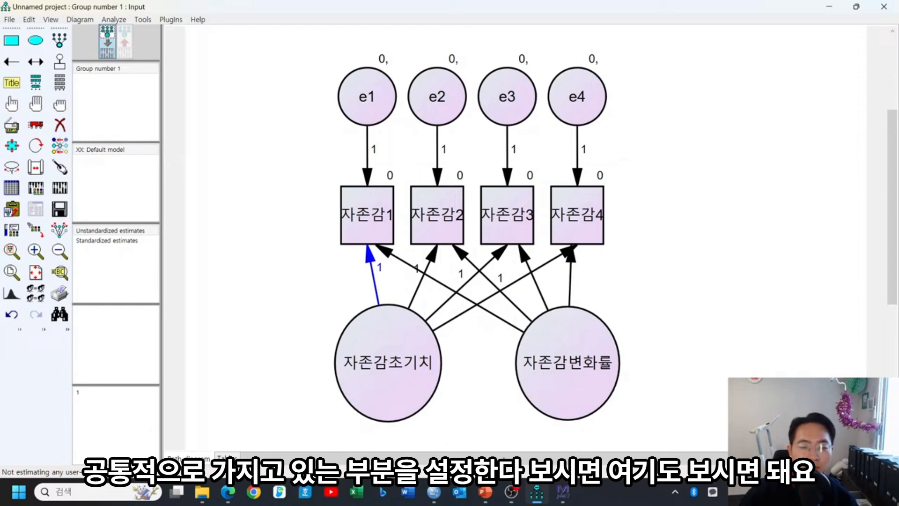
Step: Switch to the PowerPoint slide show and mark the 1.0 loadings and the Intercept factor in the adolescent alcohol use growth model diagram
mouse_move(485, 492)
click(533, 412)
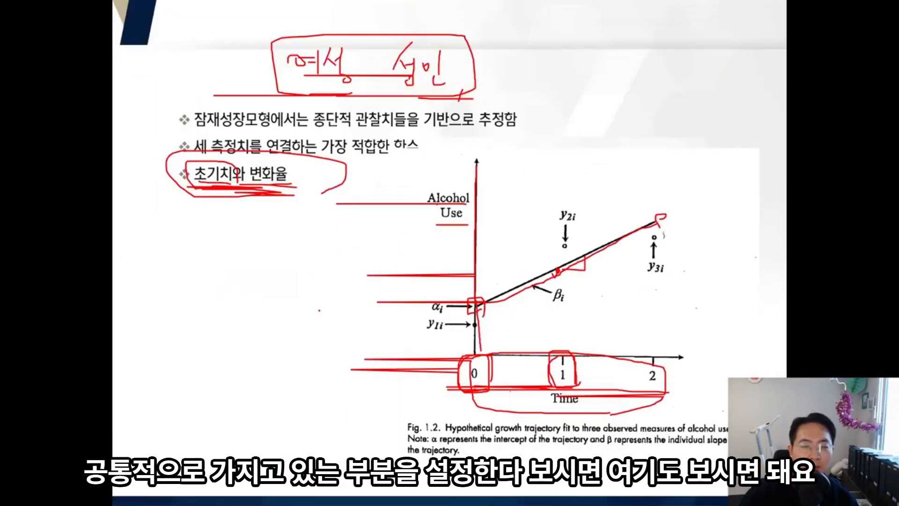
key(Right)
key(Right)
key(Left)
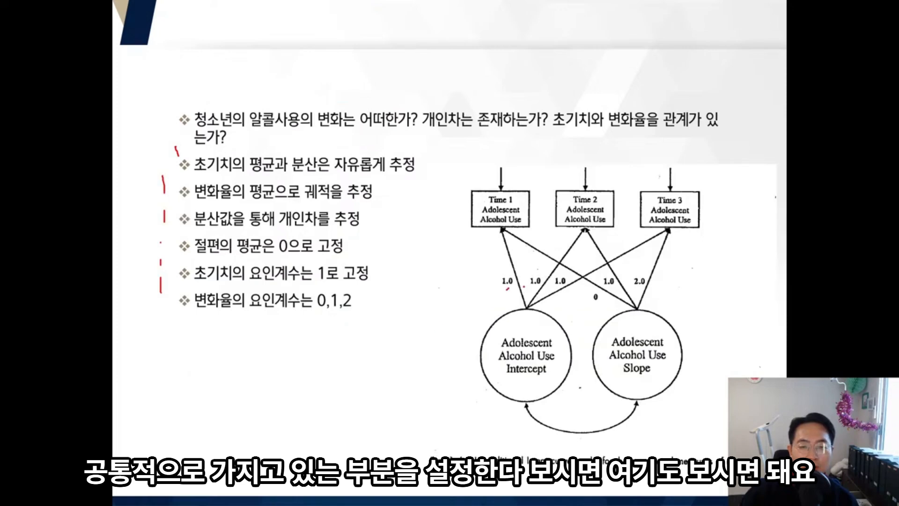
drag(532, 286, 541, 284)
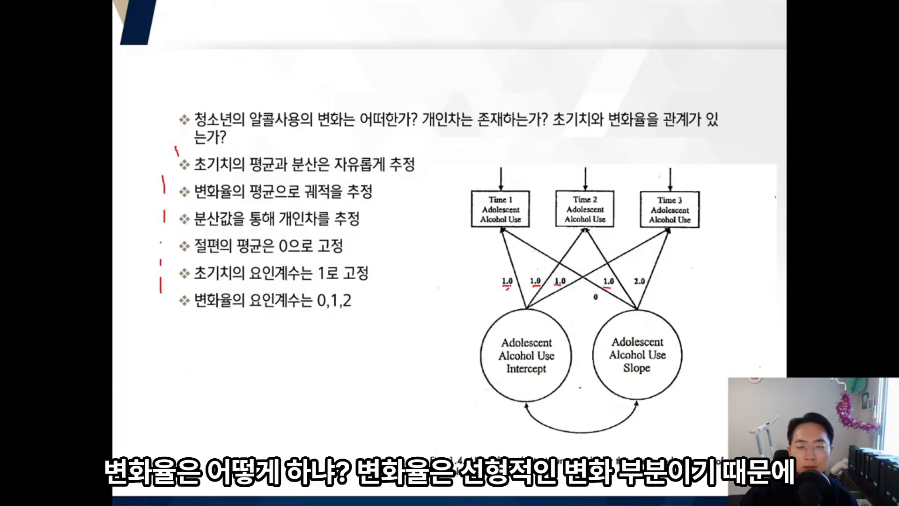
mouse_move(515, 284)
mouse_down()
mouse_move(514, 278)
mouse_move(542, 294)
mouse_move(562, 289)
mouse_up()
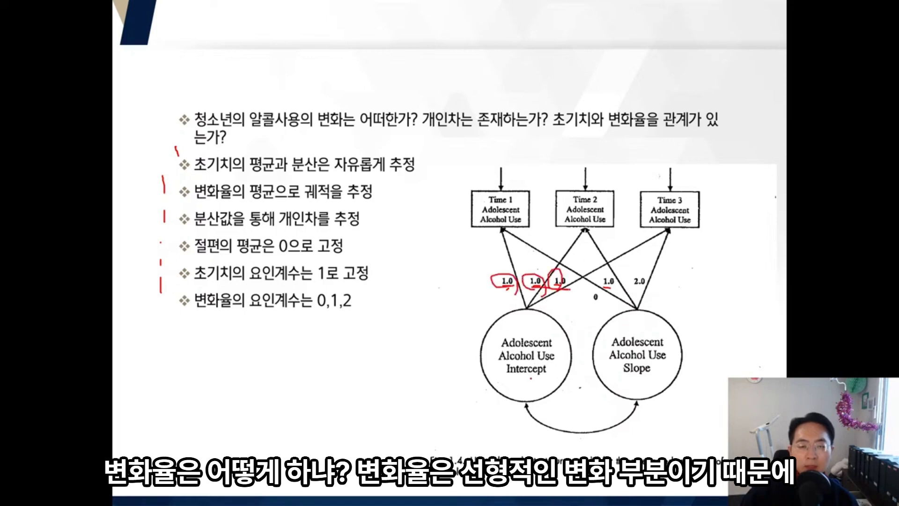
mouse_move(495, 373)
mouse_down()
mouse_move(555, 373)
mouse_move(581, 315)
mouse_move(480, 388)
mouse_up()
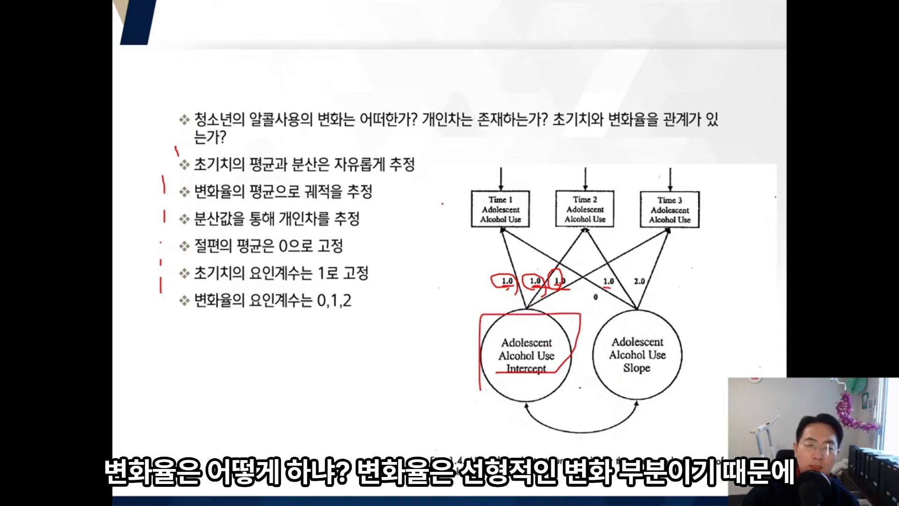
Step: Return to Amos and fix the regression weights from 자존감변화률 to 자존감1, 자존감2, 자존감3 and 자존감4 at 1, 2, 3 and 4
key(alt+Tab)
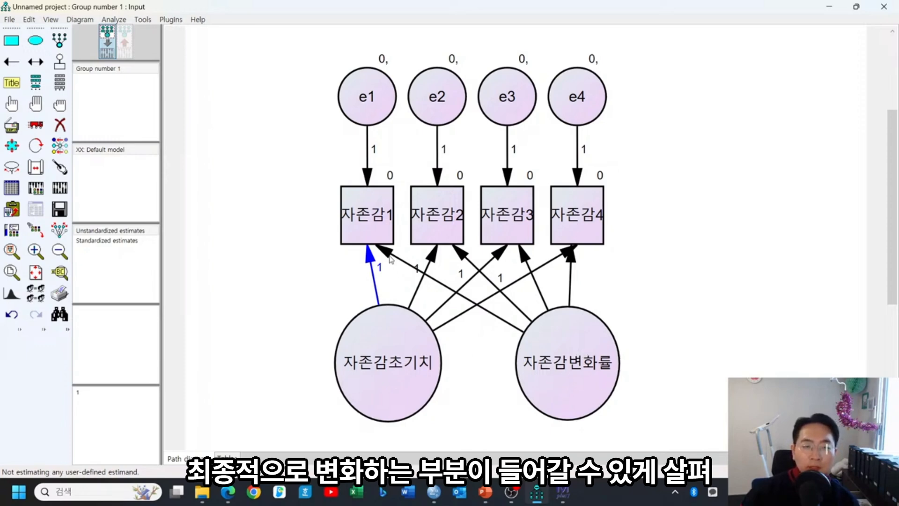
click(12, 103)
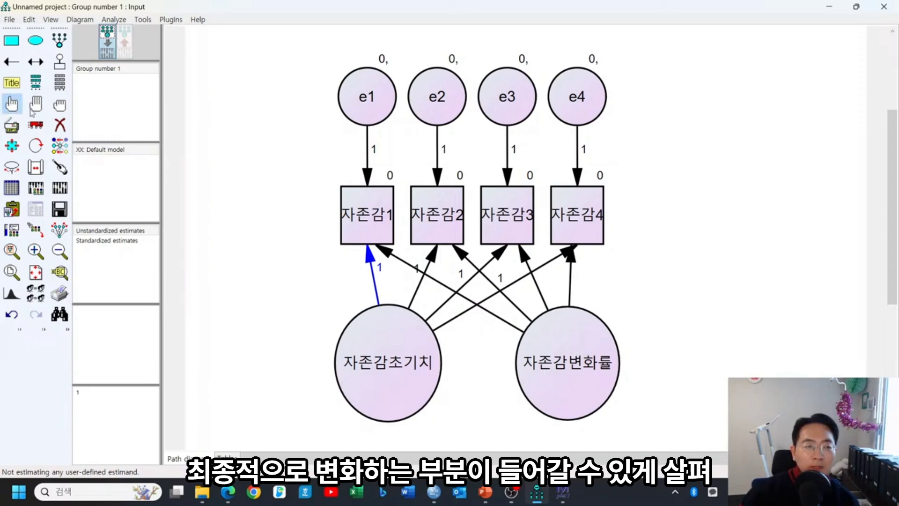
double_click(391, 255)
text(1)
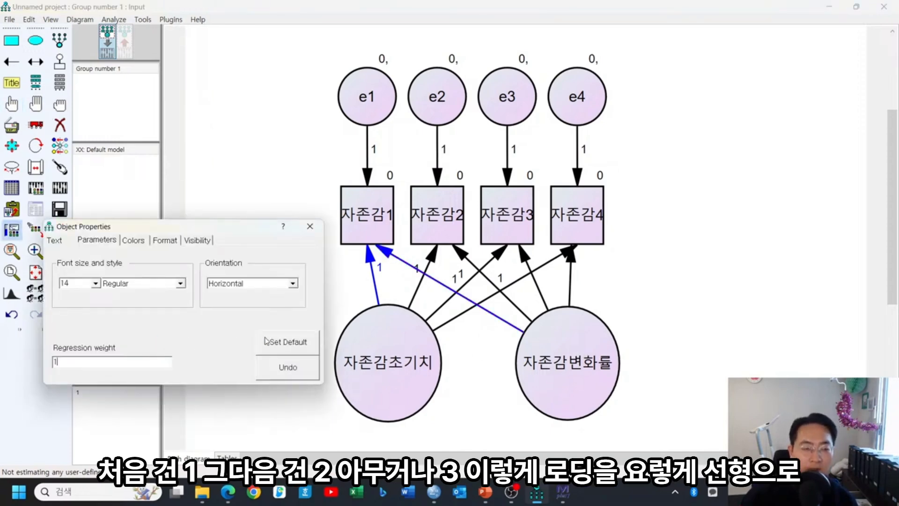
click(463, 257)
text(2)
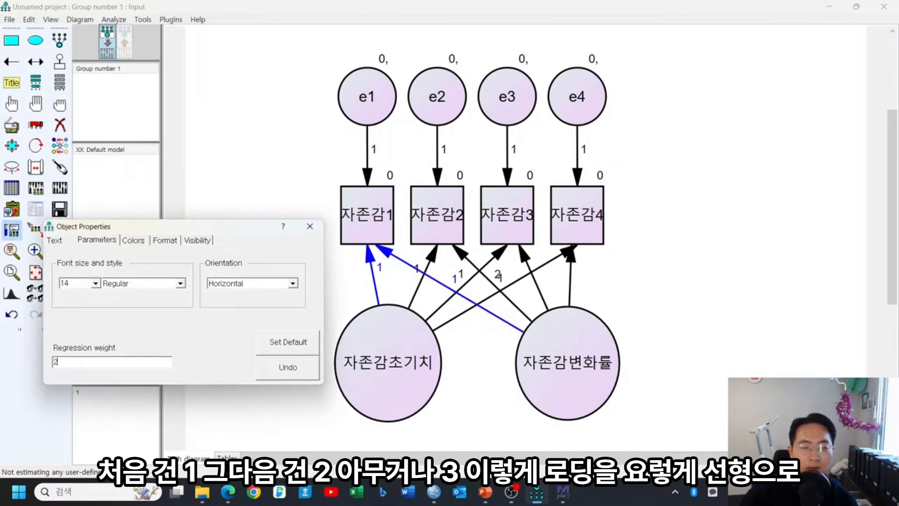
click(534, 264)
text(3)
click(570, 281)
text(4)
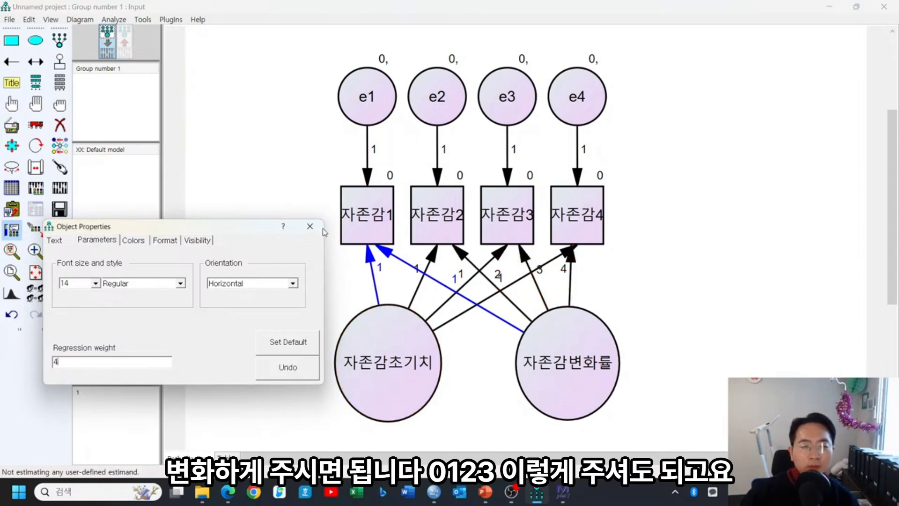
click(310, 226)
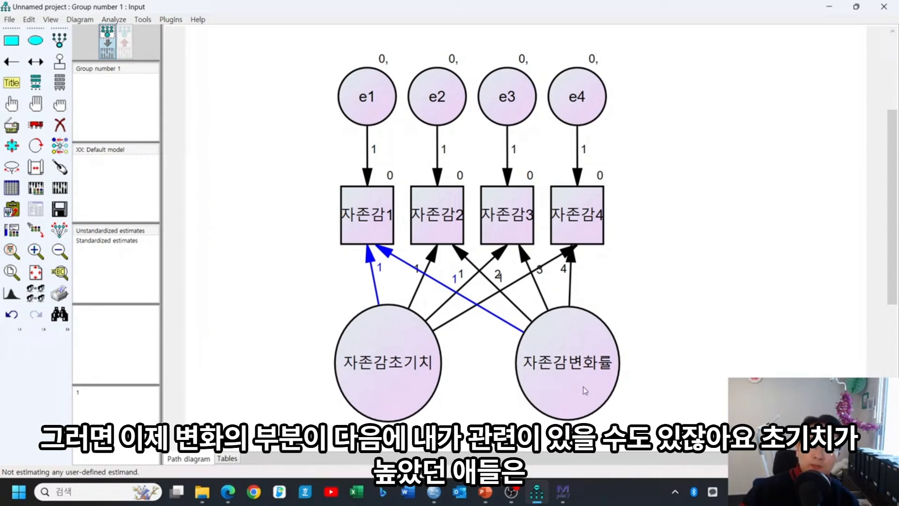
Step: Draw a covariance between the latent factors 자존감변화률 and 자존감초기치
click(12, 105)
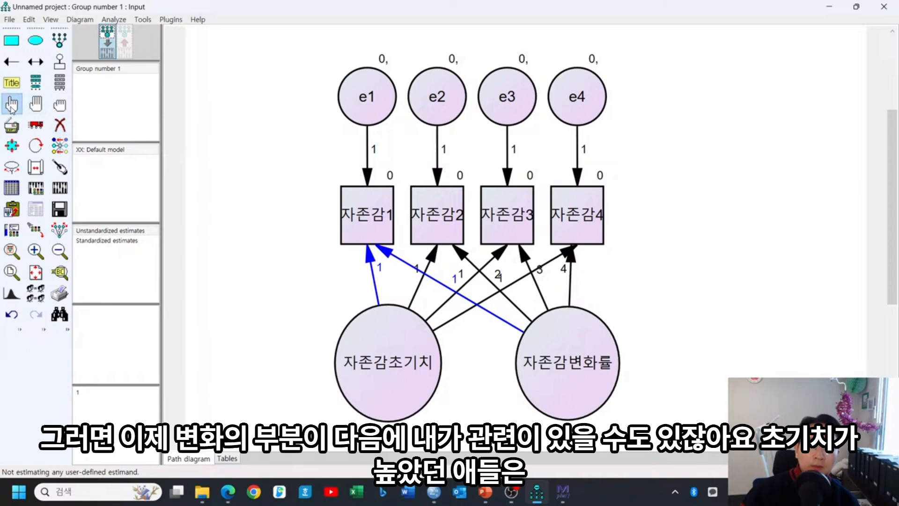
click(566, 344)
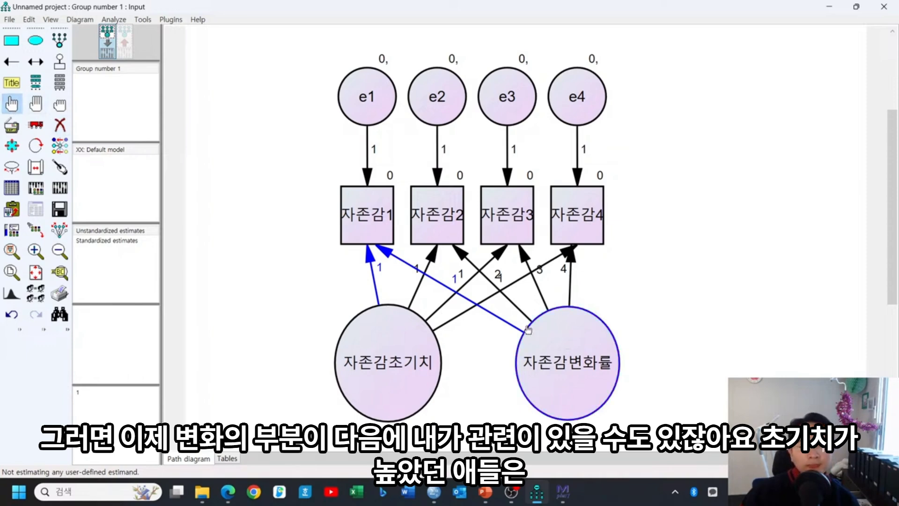
click(36, 61)
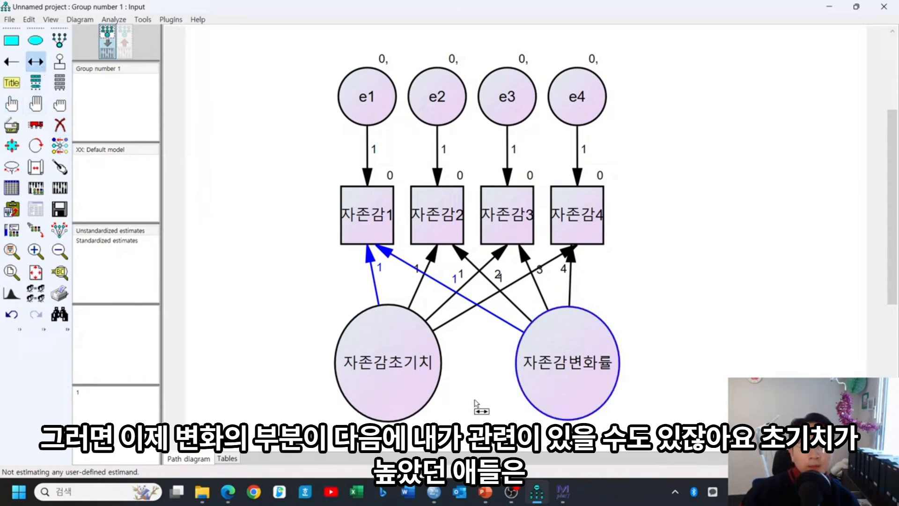
drag(541, 400, 435, 400)
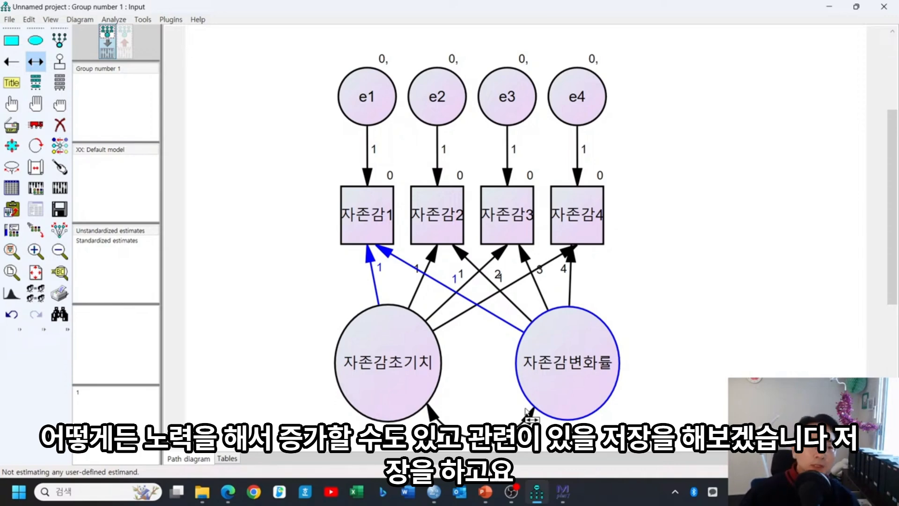
Step: Save the model on the desktop under the file name 2
click(60, 209)
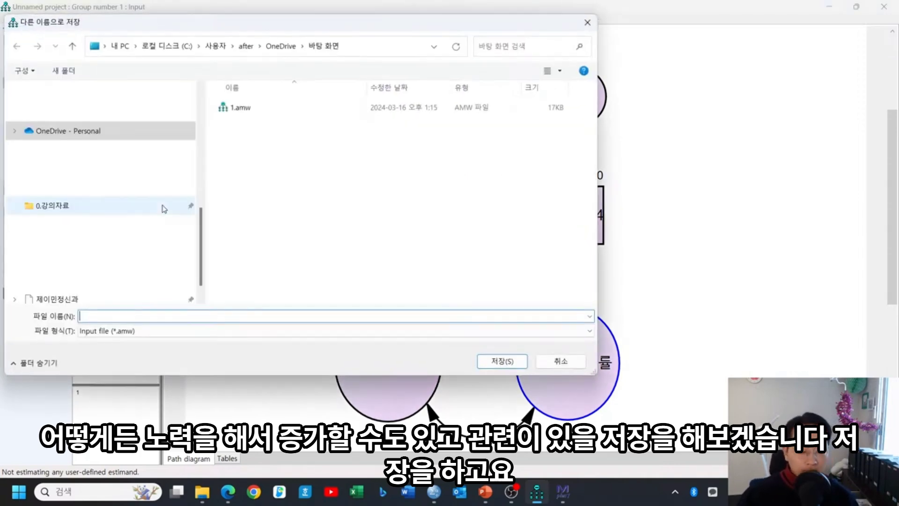
text(2)
click(511, 361)
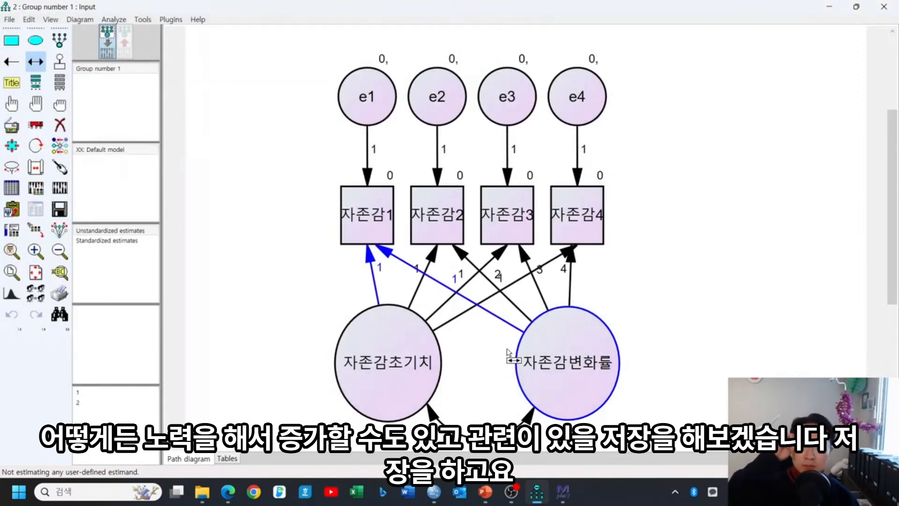
Step: Switch to the PowerPoint slide show on the growth model, and reopen Amos by searching Windows for amos
click(485, 492)
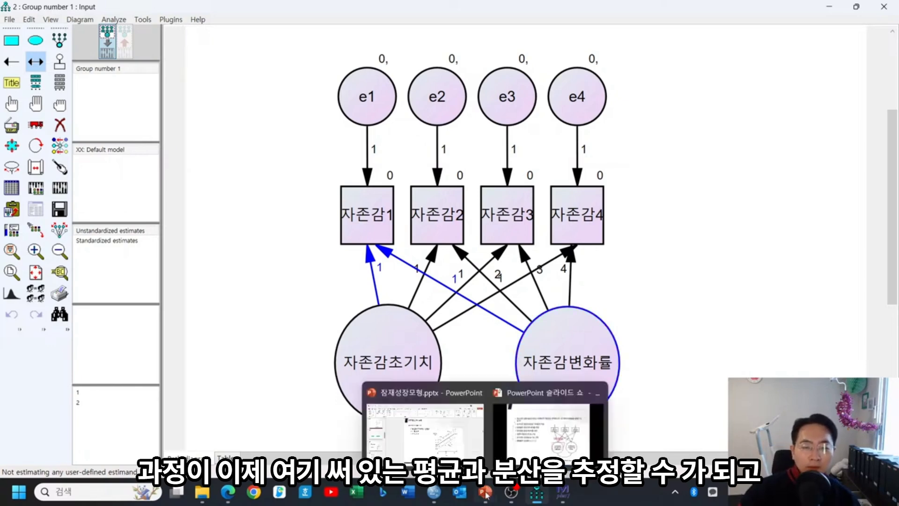
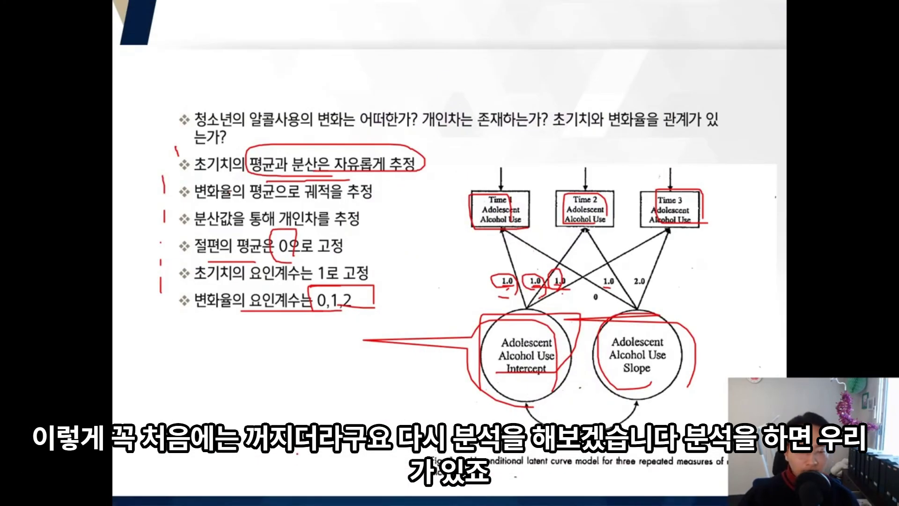
key(super)
click(107, 497)
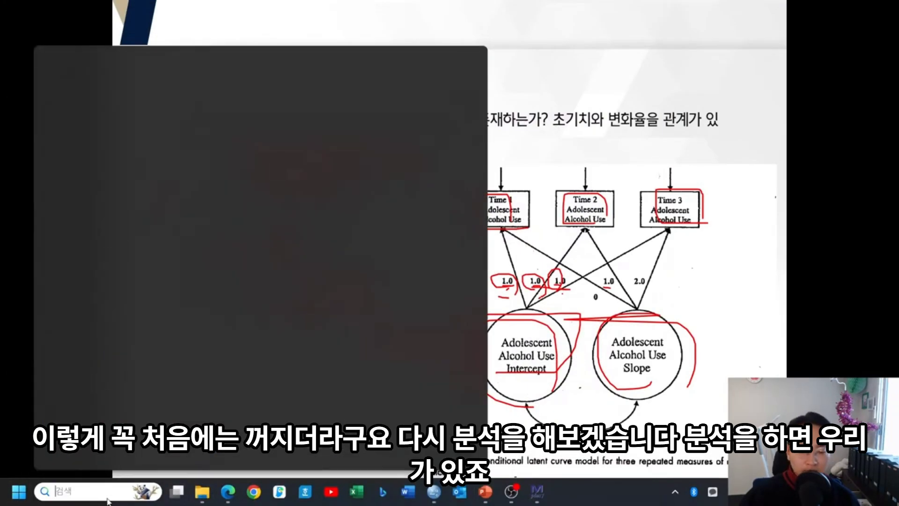
text(amos)
key(Return)
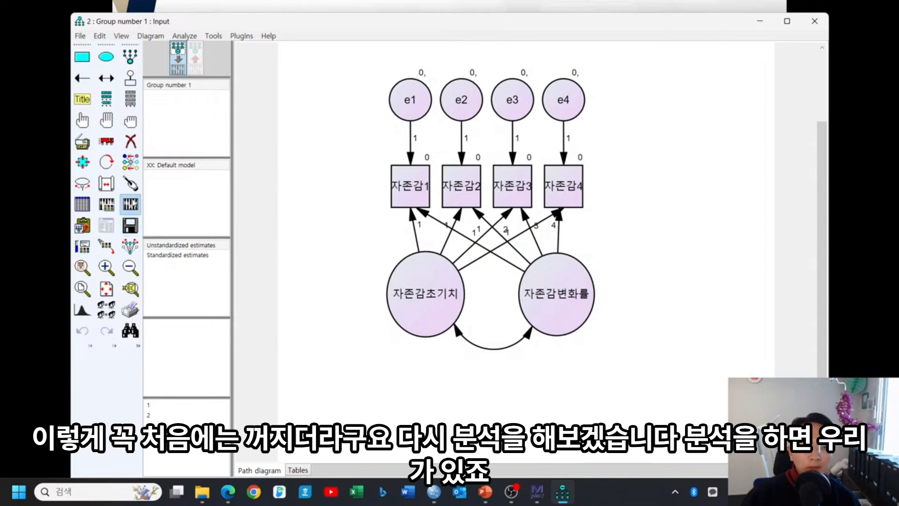
Step: Calculate the estimates of model 2 and open the Model Fit page in the maximized text output
click(130, 203)
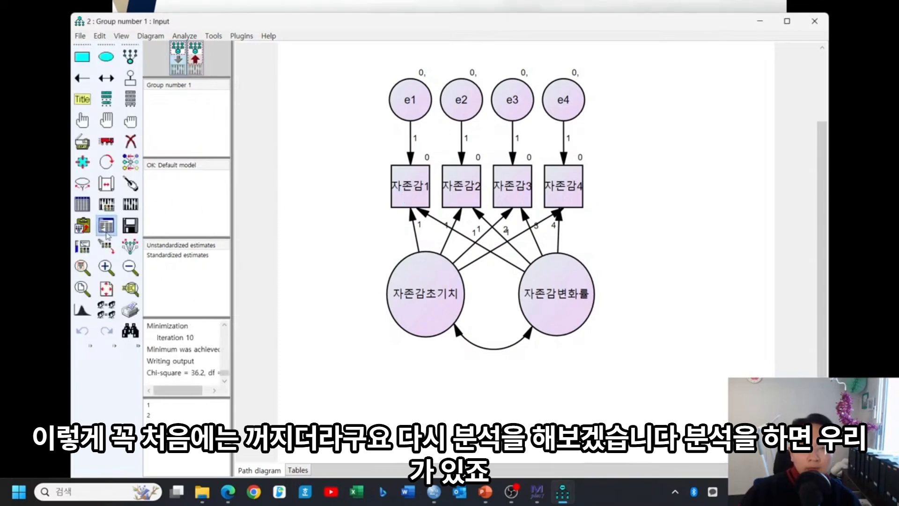
key(F10)
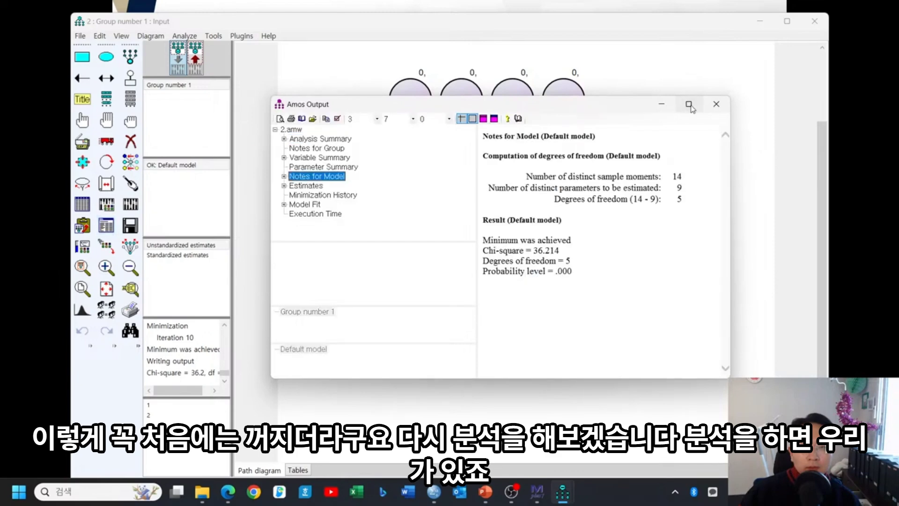
click(688, 101)
click(32, 105)
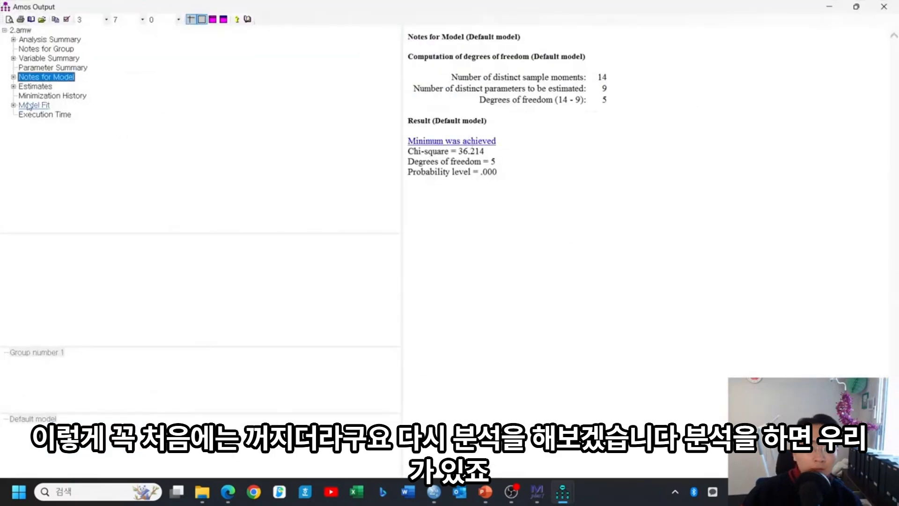
Step: Examine the default model's CMIN, DF, TLI and CFI in the Model Fit Summary
click(720, 257)
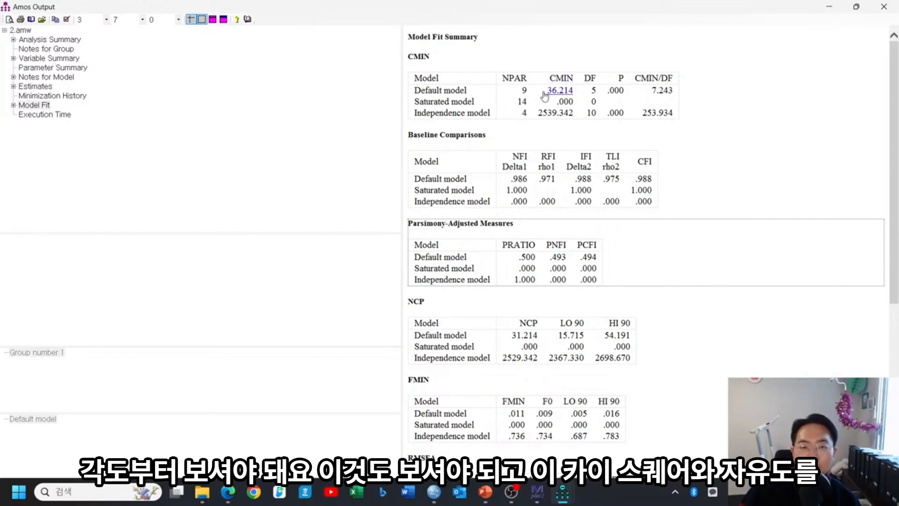
drag(546, 90, 596, 91)
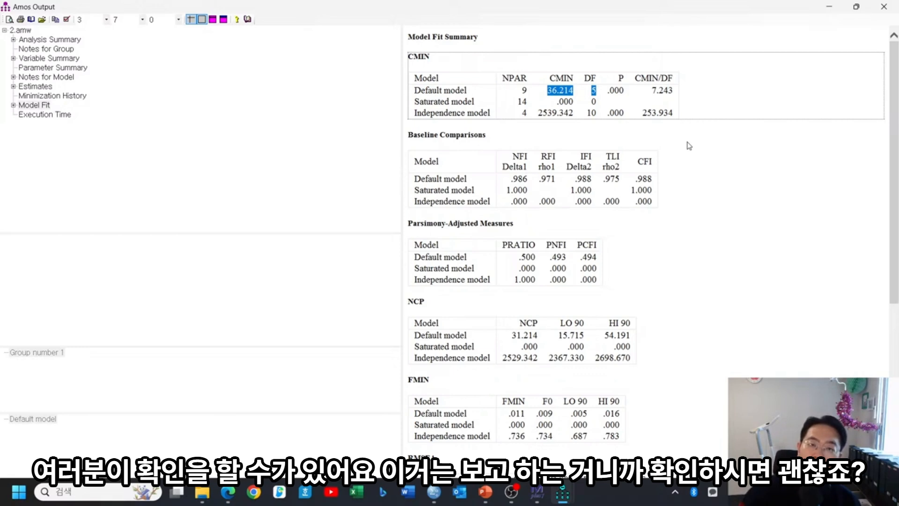
click(732, 150)
drag(621, 175, 648, 189)
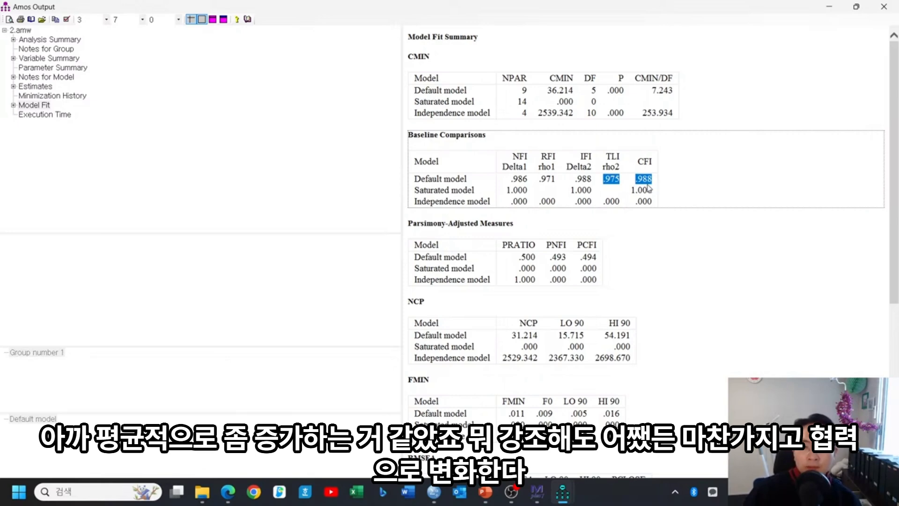
click(687, 182)
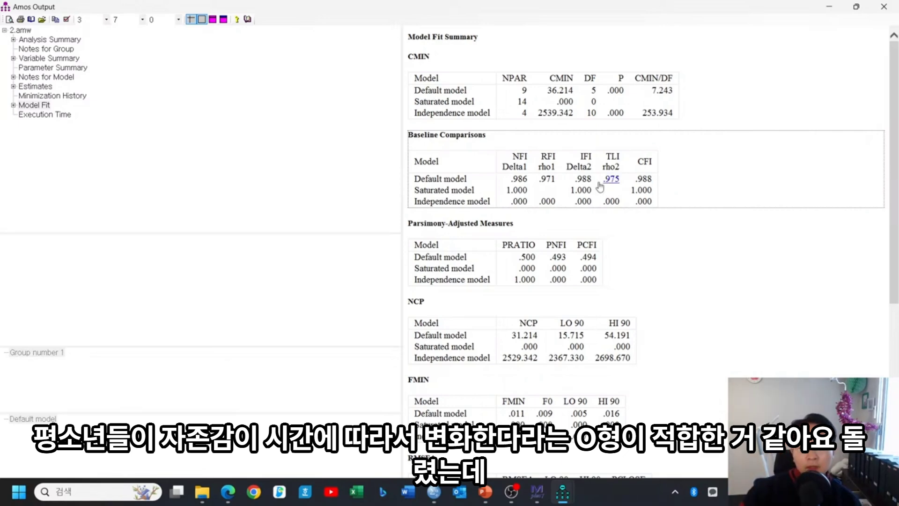
drag(601, 182, 648, 182)
click(673, 186)
Step: Examine the default model's RMSEA and weigh it against the CFI in the Baseline Comparisons table
scroll(674, 187, down, 4)
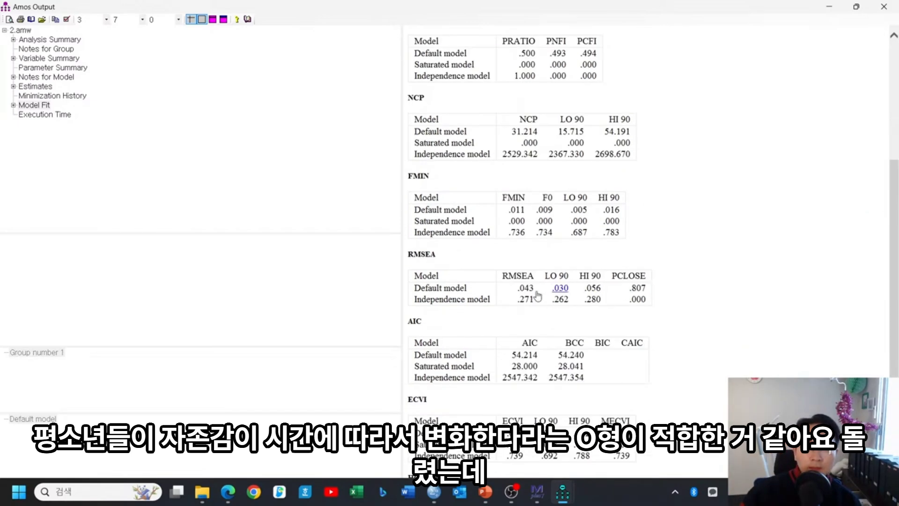
drag(535, 289, 515, 288)
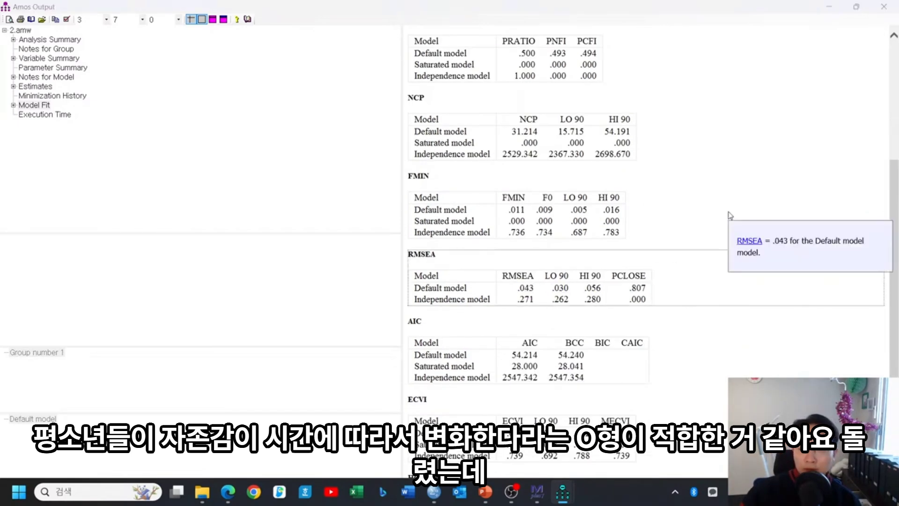
click(727, 192)
scroll(747, 196, up, 4)
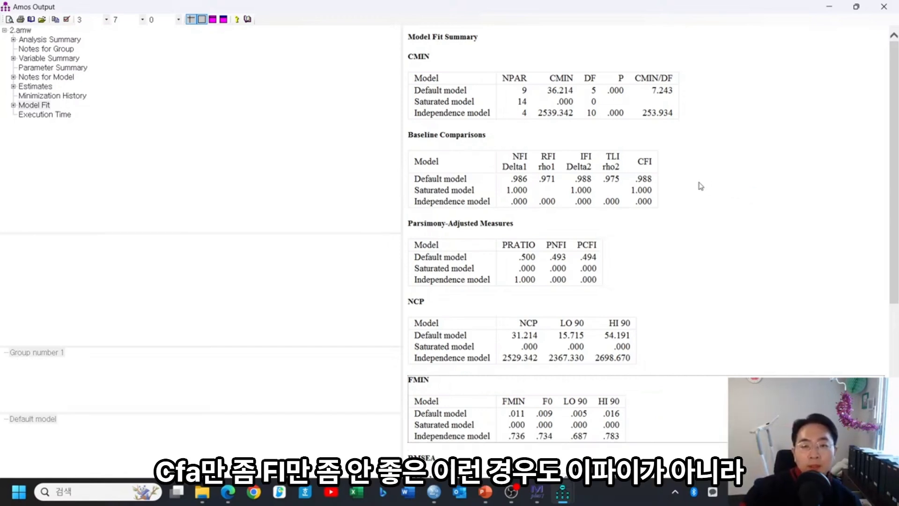
drag(638, 161, 655, 167)
click(669, 169)
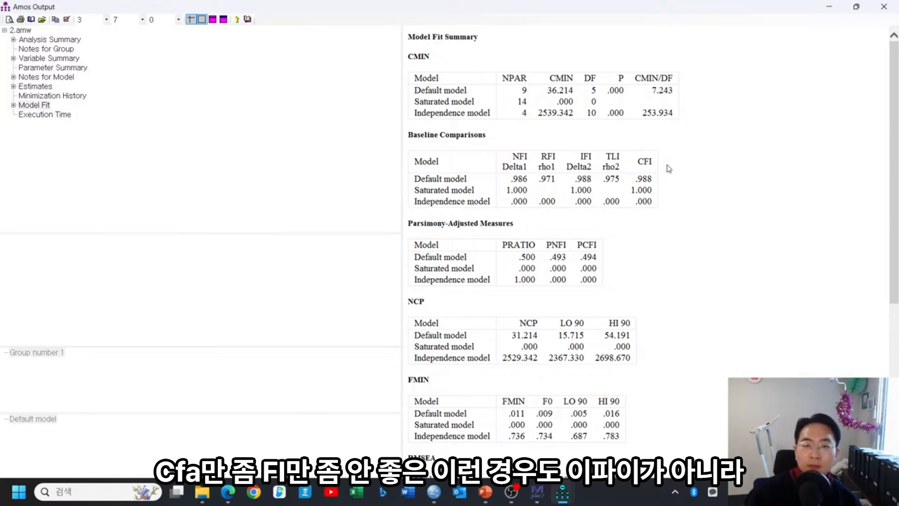
scroll(668, 168, down, 3)
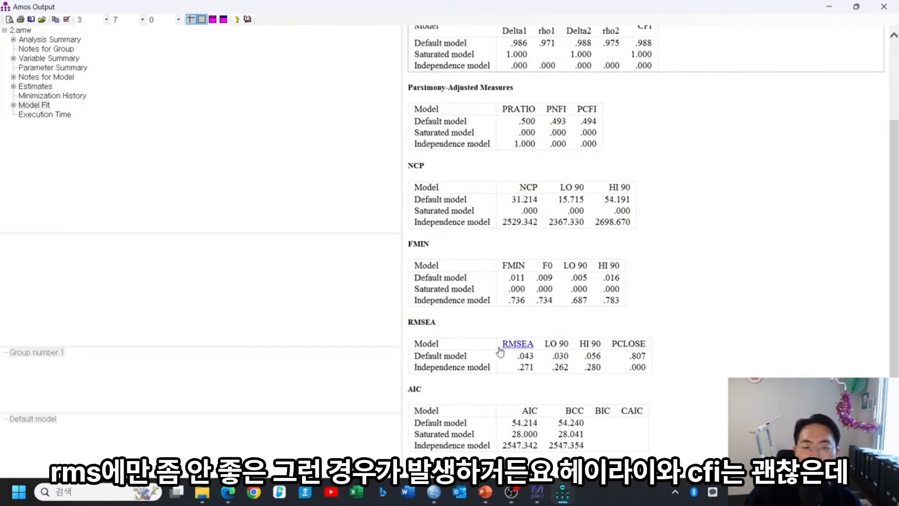
drag(500, 348, 531, 349)
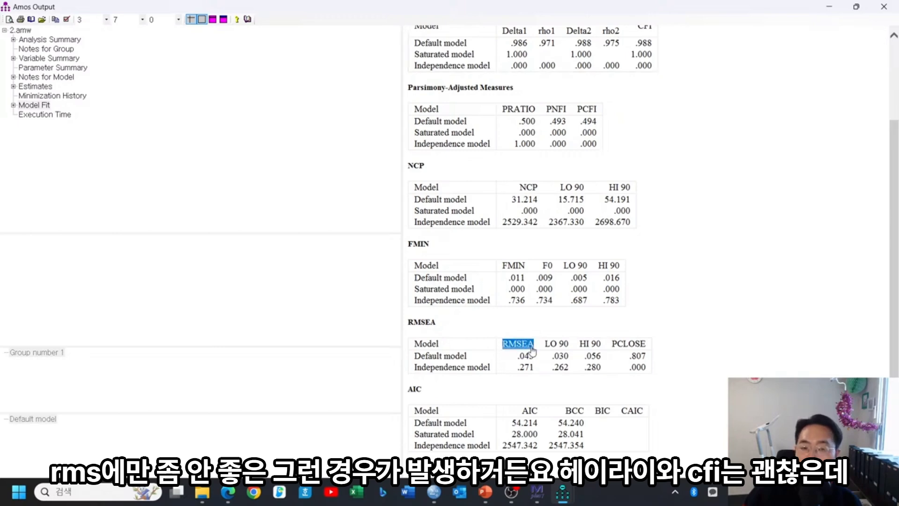
click(726, 235)
click(716, 196)
Step: Compare the TLI and CFI indices with the RMSEA table of the Model Fit Summary
scroll(716, 196, up, 3)
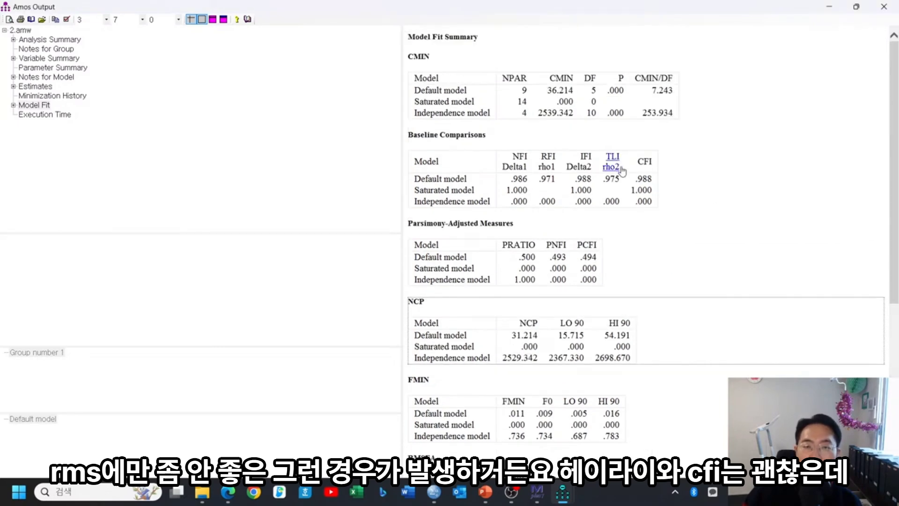
drag(621, 171, 653, 165)
click(668, 185)
scroll(685, 184, down, 3)
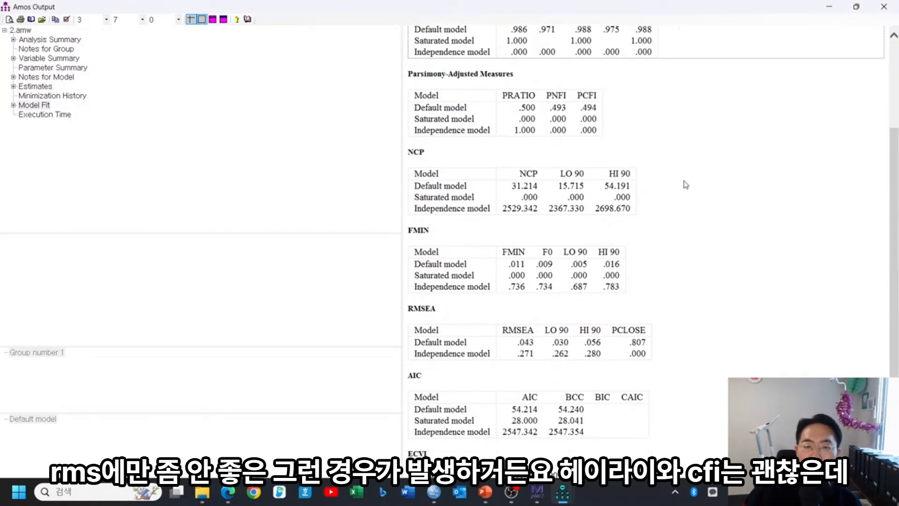
scroll(684, 184, down, 1)
drag(501, 276, 534, 280)
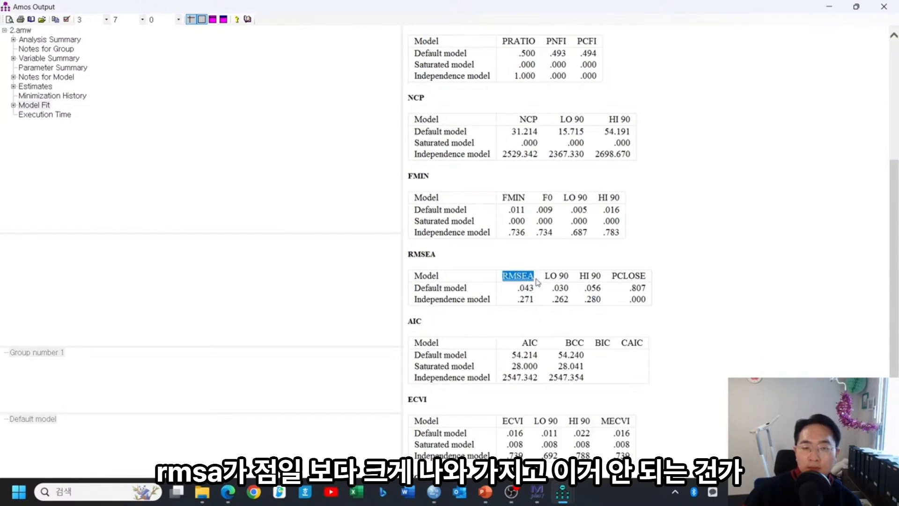
click(726, 236)
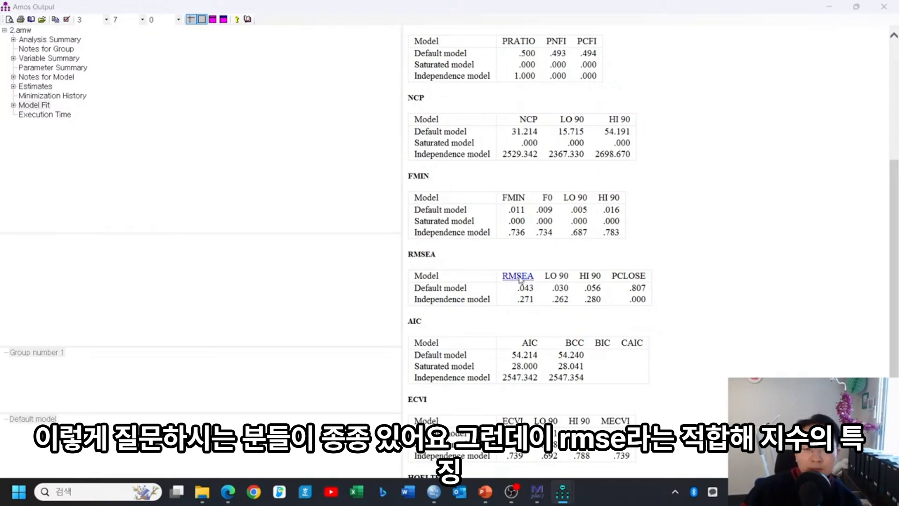
scroll(784, 249, up, 4)
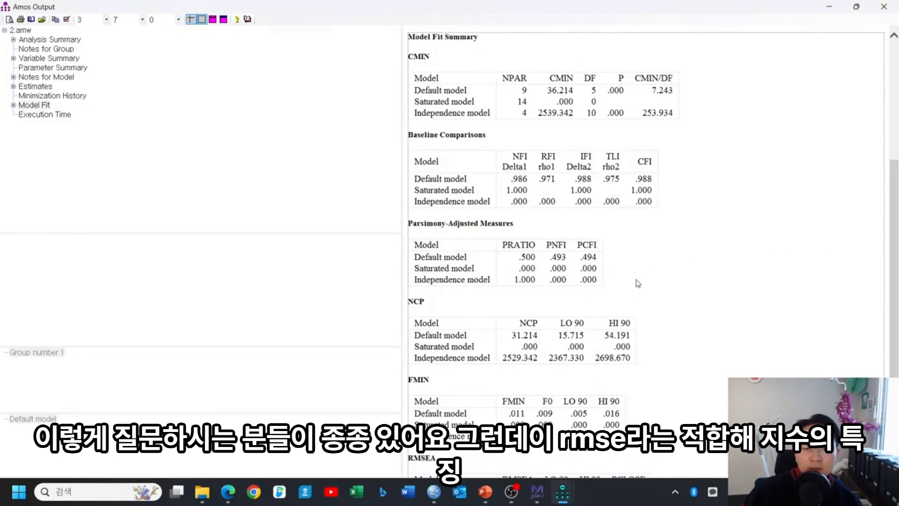
scroll(656, 285, down, 4)
drag(502, 279, 686, 319)
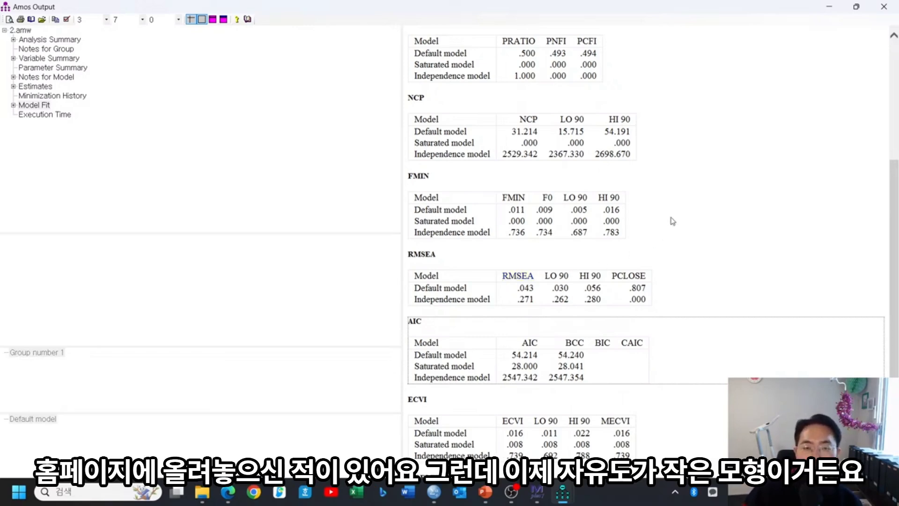
Step: Check the default model's degrees of freedom in relation to the RMSEA, and recheck its TLI and CFI
scroll(728, 207, up, 5)
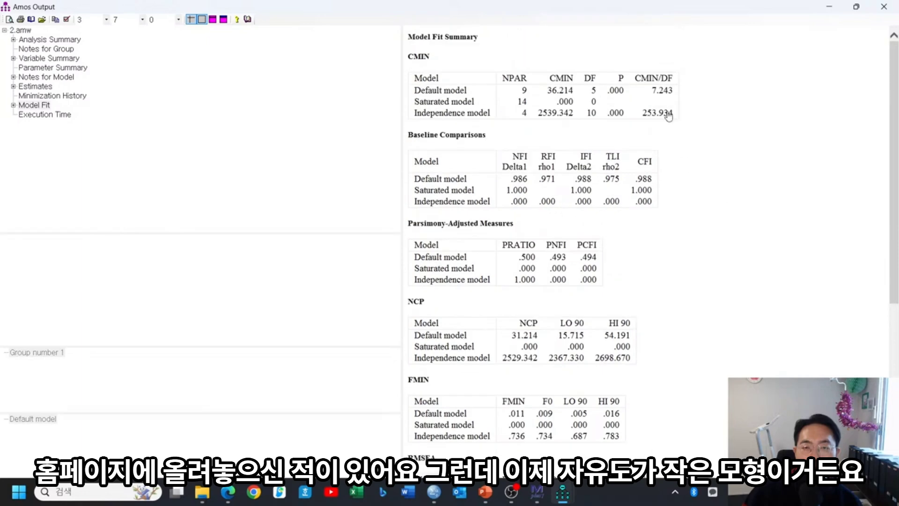
double_click(594, 92)
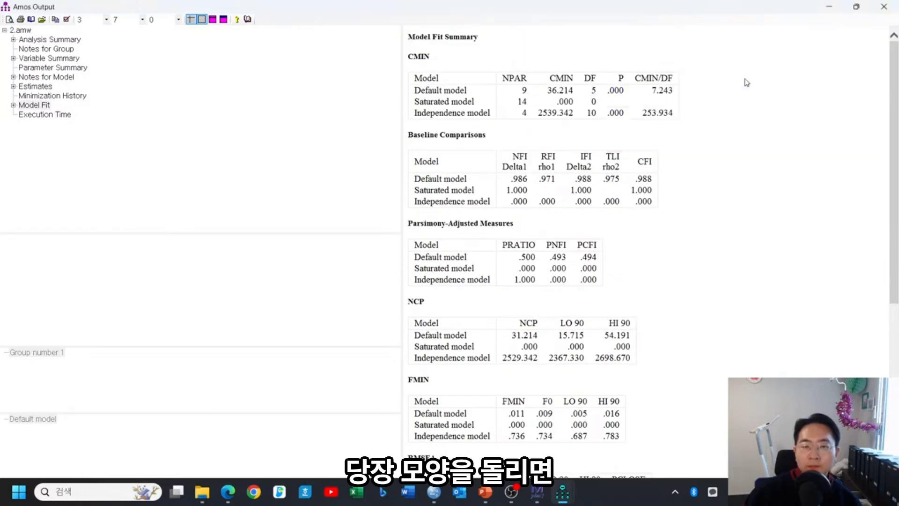
scroll(695, 165, down, 5)
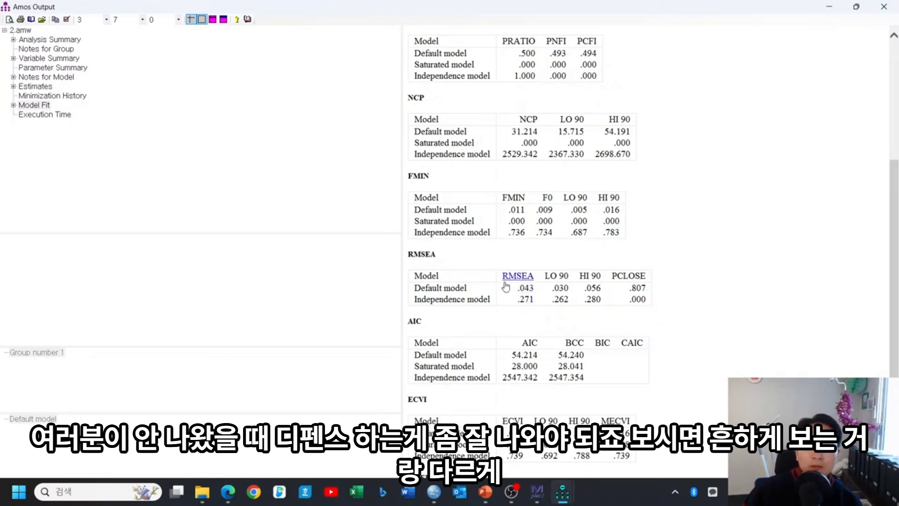
scroll(590, 273, up, 5)
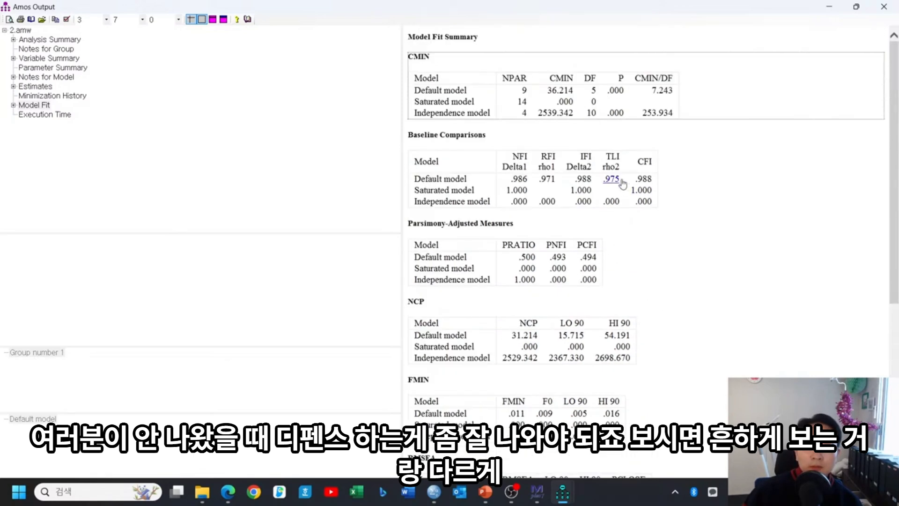
drag(601, 179, 683, 177)
click(704, 170)
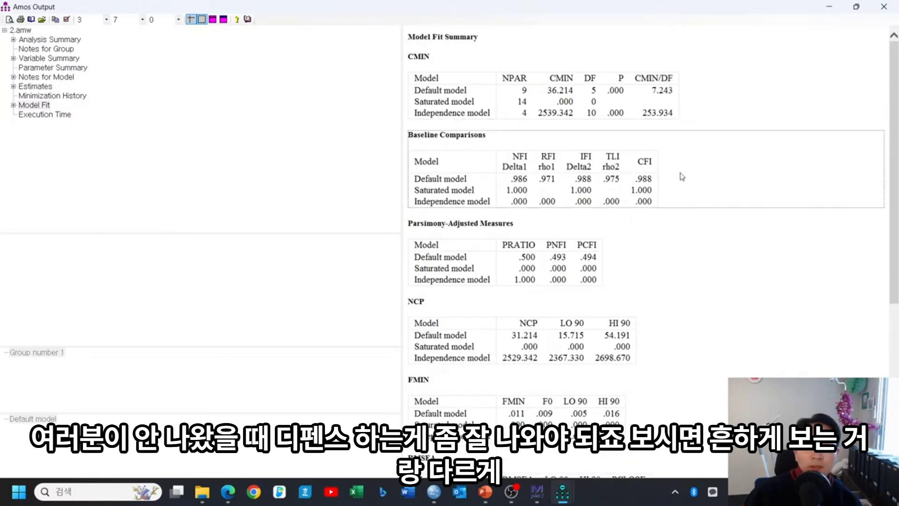
Step: Open the Estimates output, widen the results area, and examine the Regression Weights table
click(24, 86)
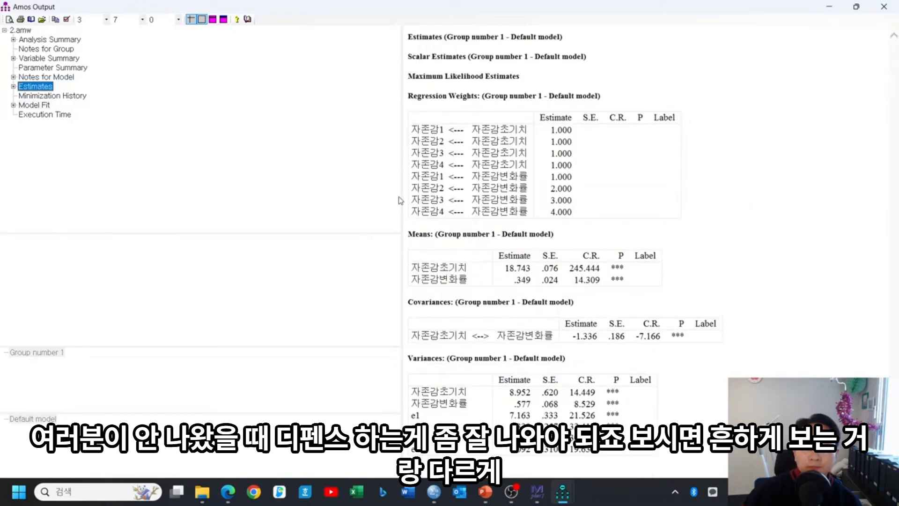
drag(400, 202, 234, 199)
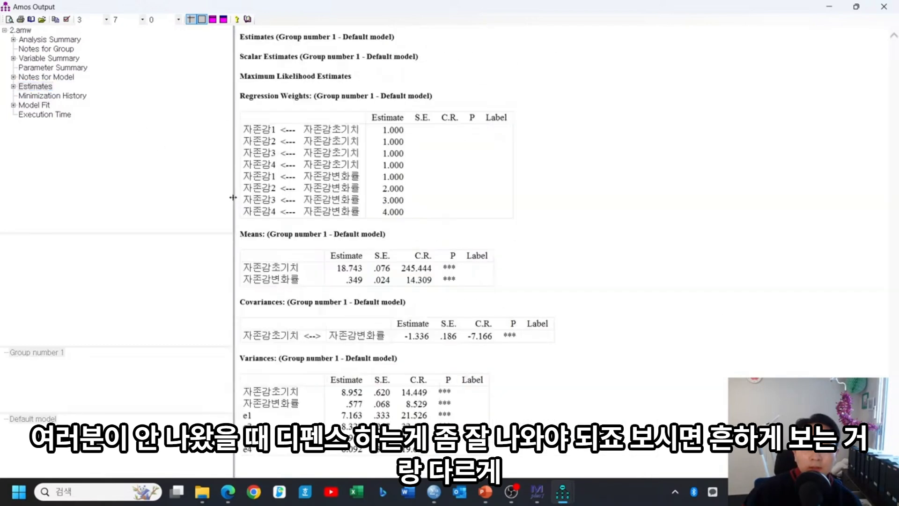
click(405, 158)
drag(240, 96, 411, 104)
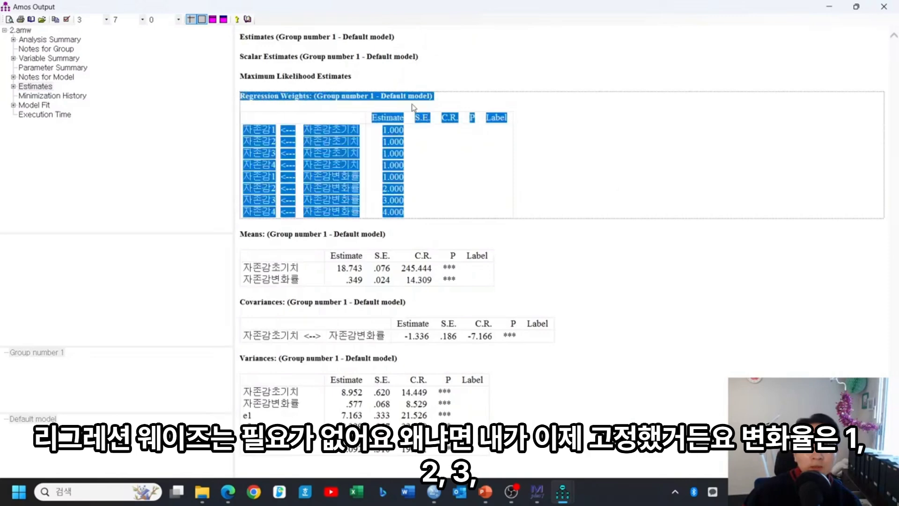
click(438, 145)
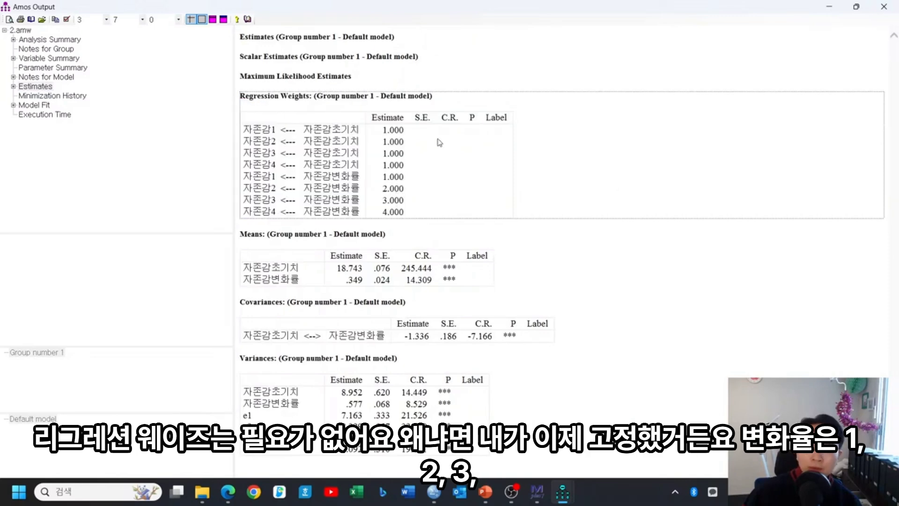
Step: Compare the fixed loadings on 자존감초기치 with those on 자존감변화률, and enlarge the output text
drag(265, 132, 407, 170)
click(280, 181)
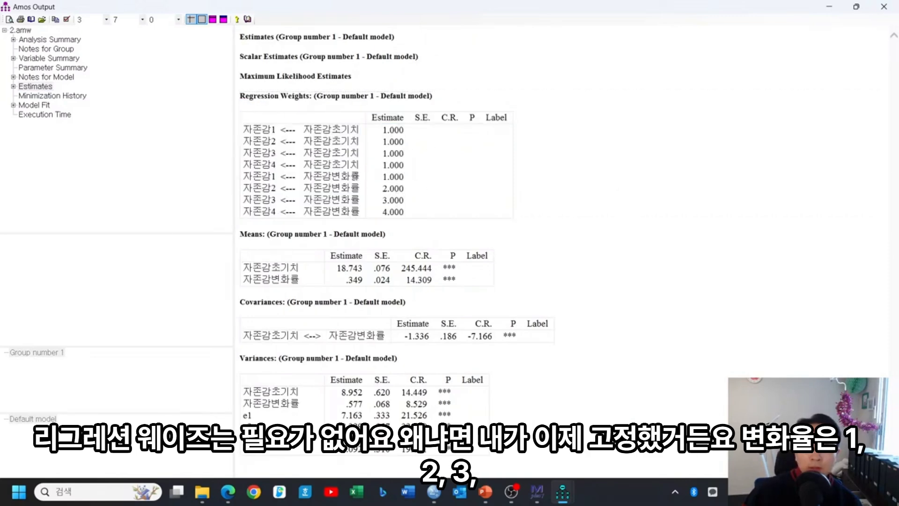
drag(245, 176, 412, 213)
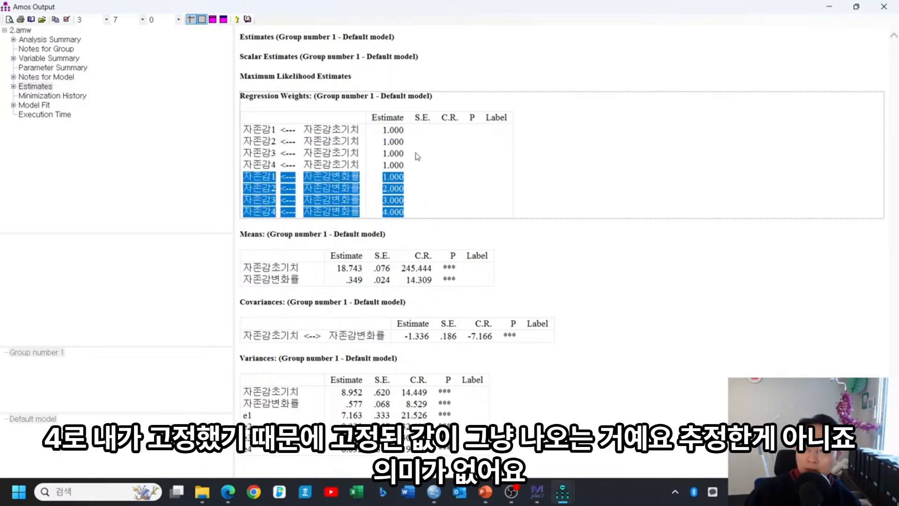
click(447, 183)
scroll(447, 183, up, 3)
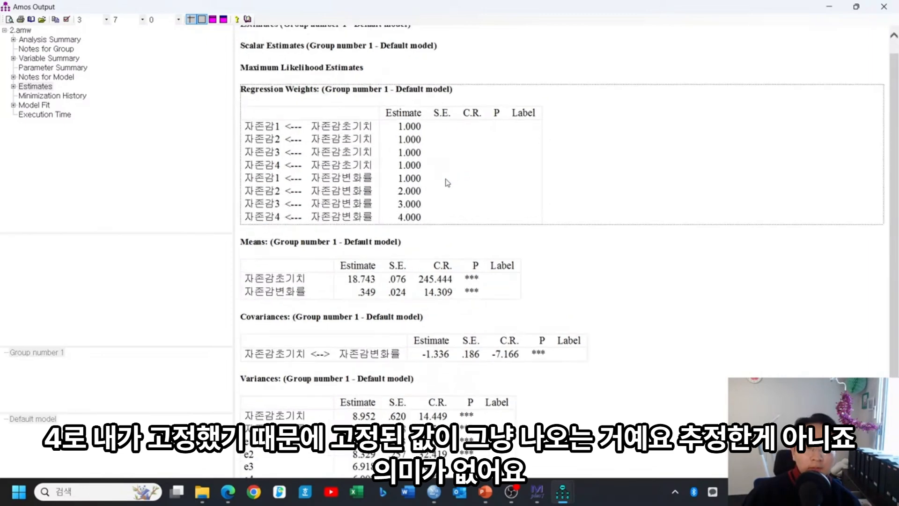
scroll(477, 172, up, 2)
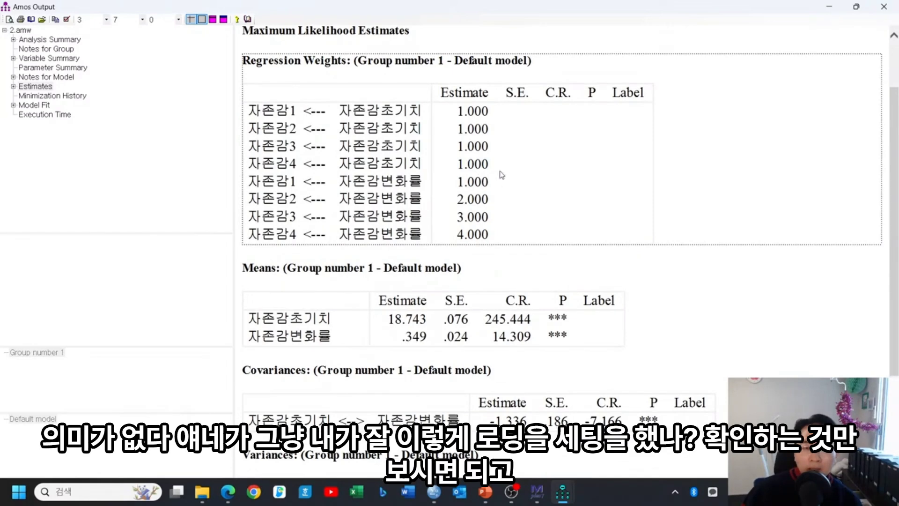
Step: Recheck in the enlarged Regression Weights table that the loadings of both growth factors were set as intended
drag(289, 111, 484, 172)
click(518, 184)
drag(247, 182, 524, 232)
click(524, 232)
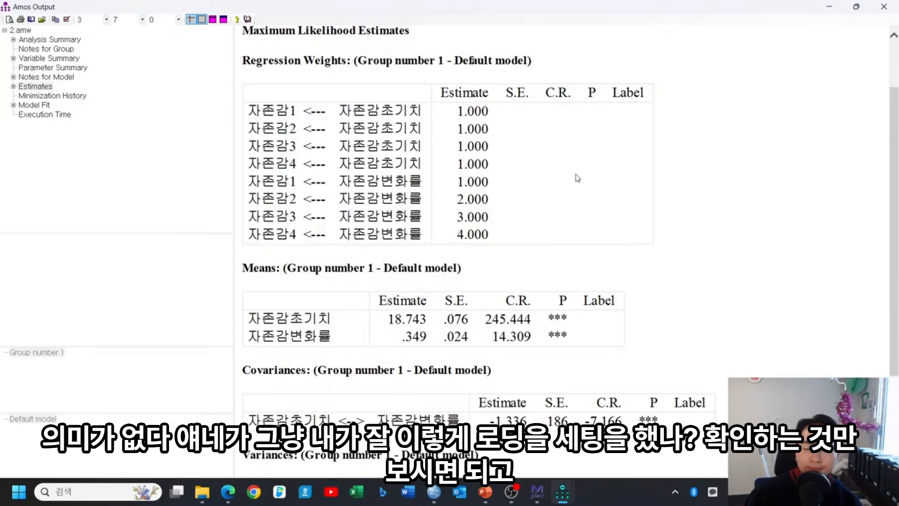
Step: Examine the Means table for 자존감초기치 and 자존감변화률 below the Regression Weights
scroll(576, 177, down, 1)
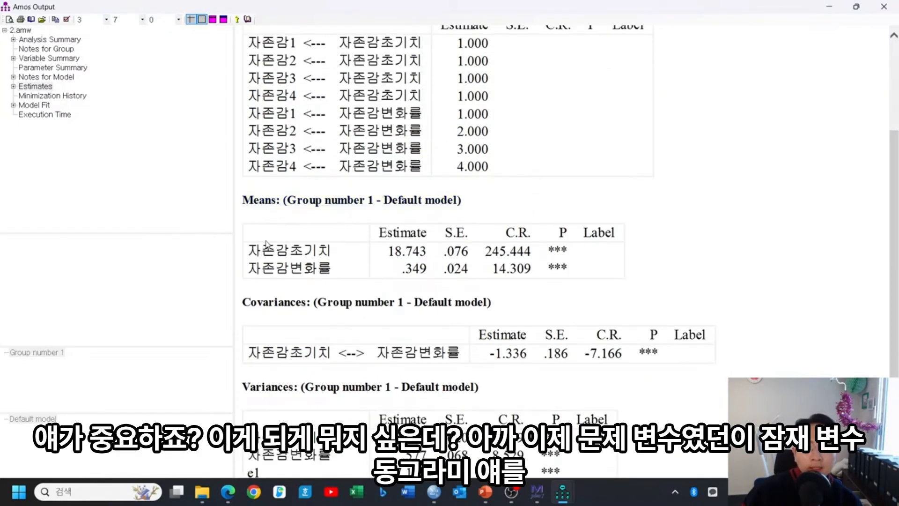
drag(242, 202, 472, 209)
click(472, 208)
click(509, 202)
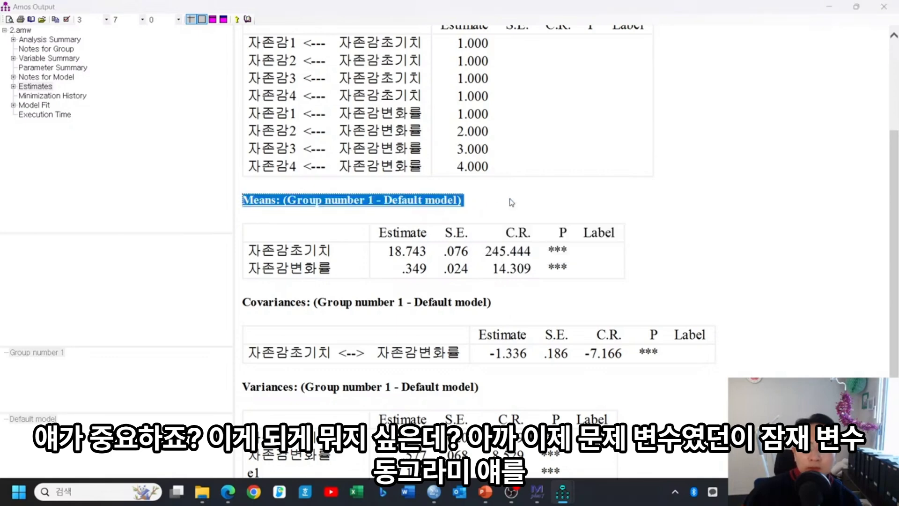
scroll(679, 187, up, 5)
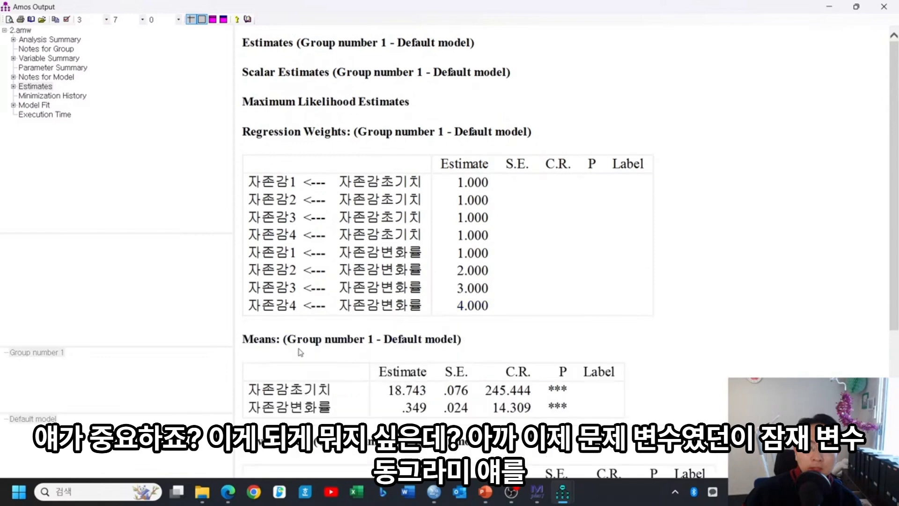
scroll(300, 338, down, 1)
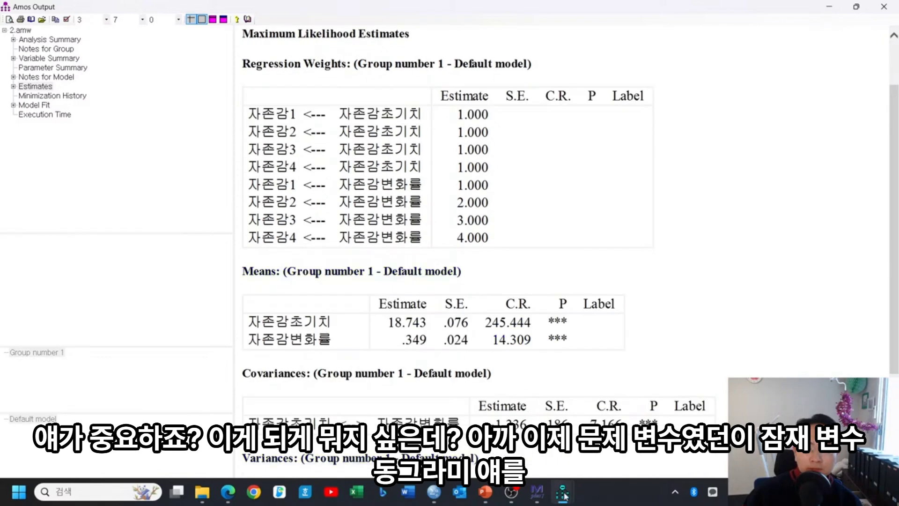
Step: Switch to the path diagram and inspect the Mean and Variance parameters of 자존감초기치 in its object properties
mouse_move(568, 500)
click(721, 412)
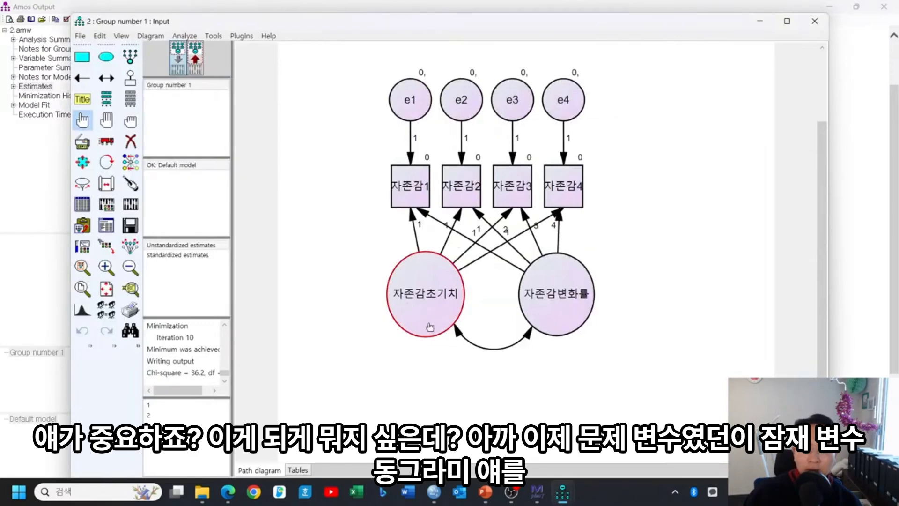
right_click(430, 326)
click(469, 165)
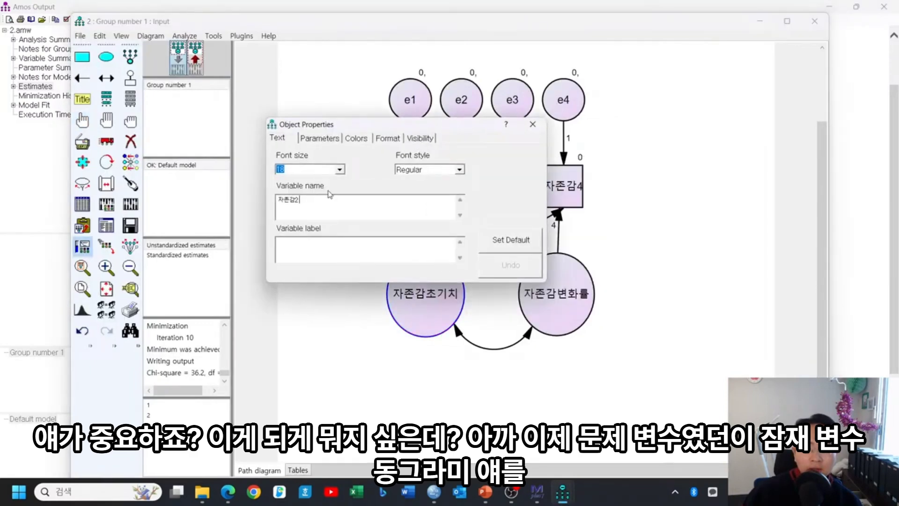
click(326, 139)
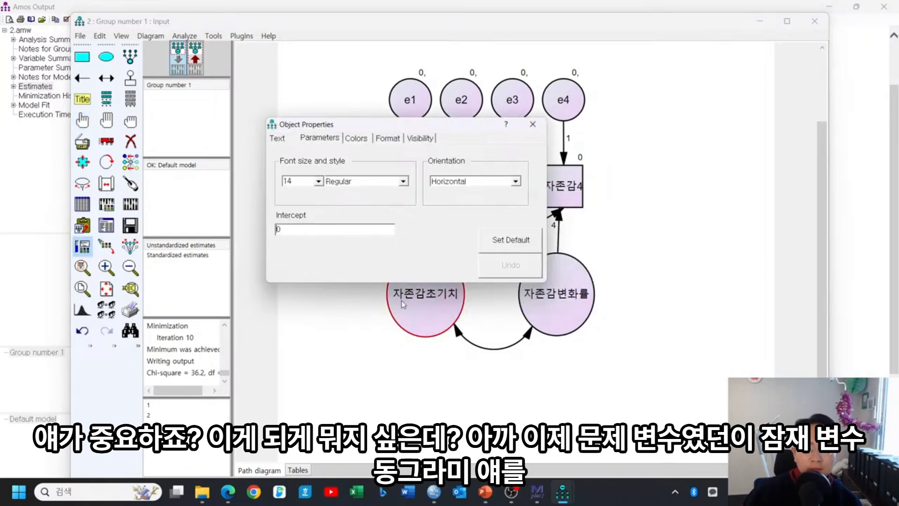
mouse_move(427, 317)
drag(461, 126, 344, 103)
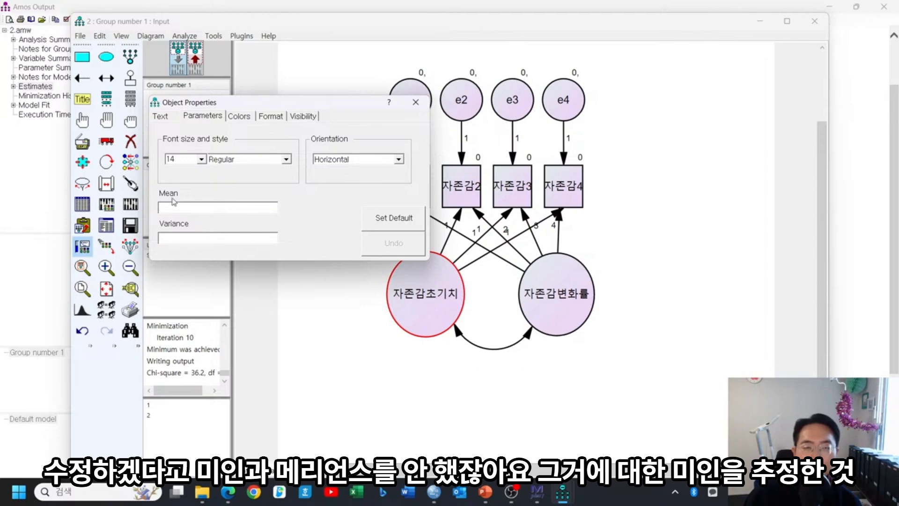
click(415, 101)
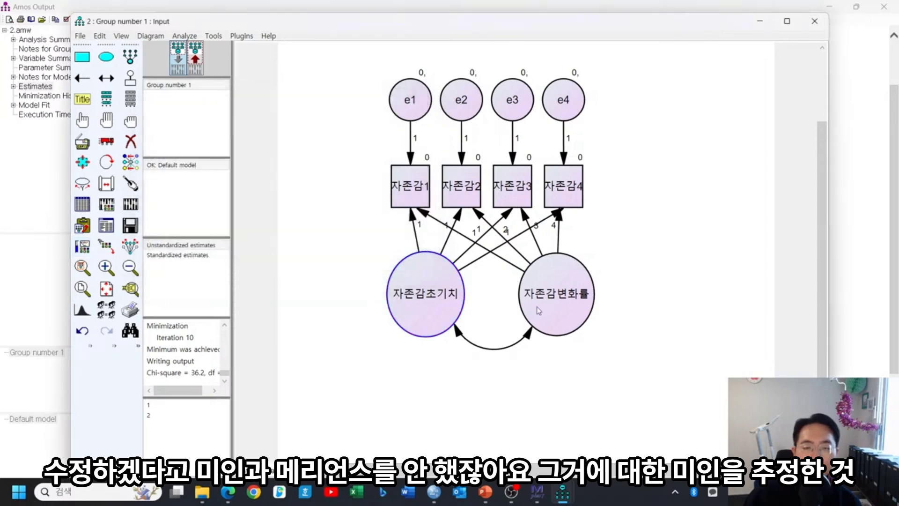
Step: Return to the text output and examine the mean estimate of 자존감초기치
mouse_move(509, 500)
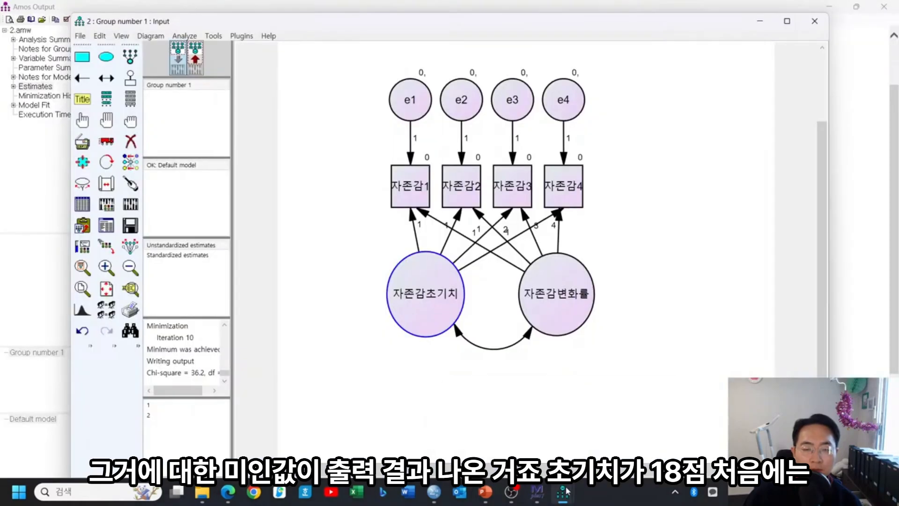
mouse_move(563, 492)
click(592, 446)
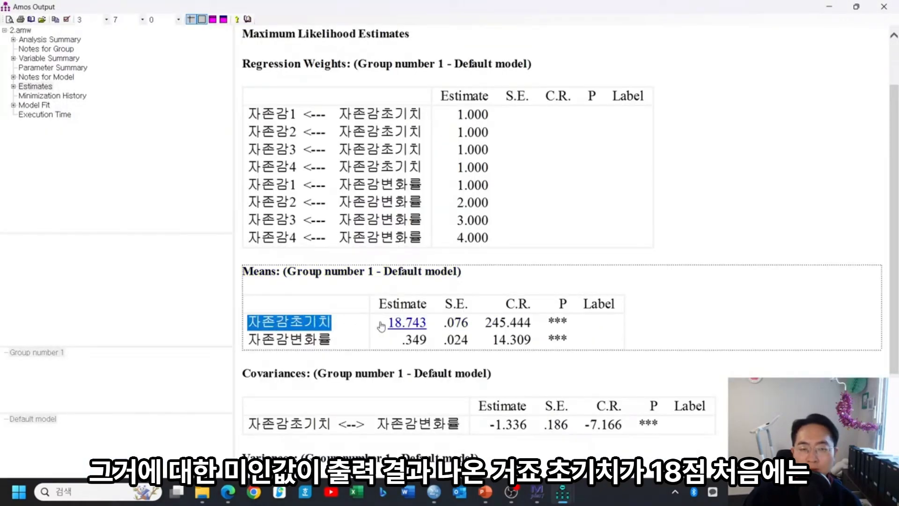
click(412, 323)
scroll(719, 256, up, 1)
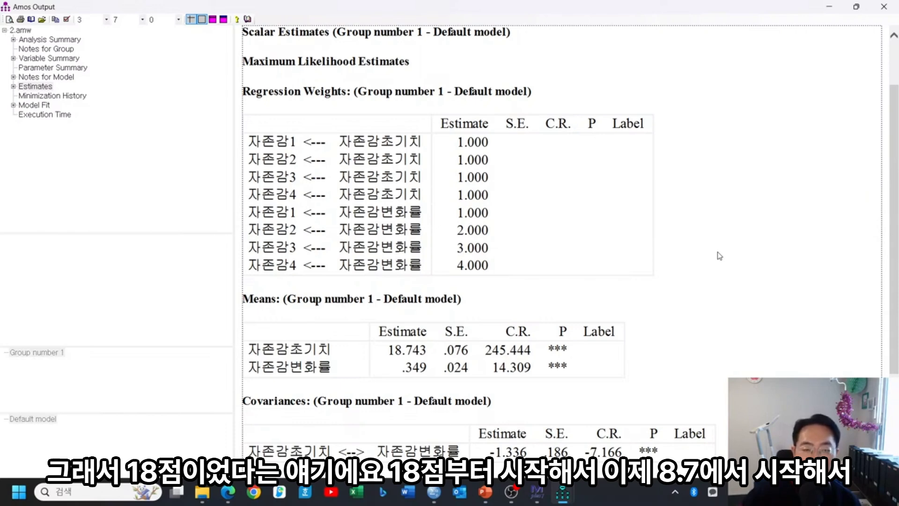
double_click(411, 354)
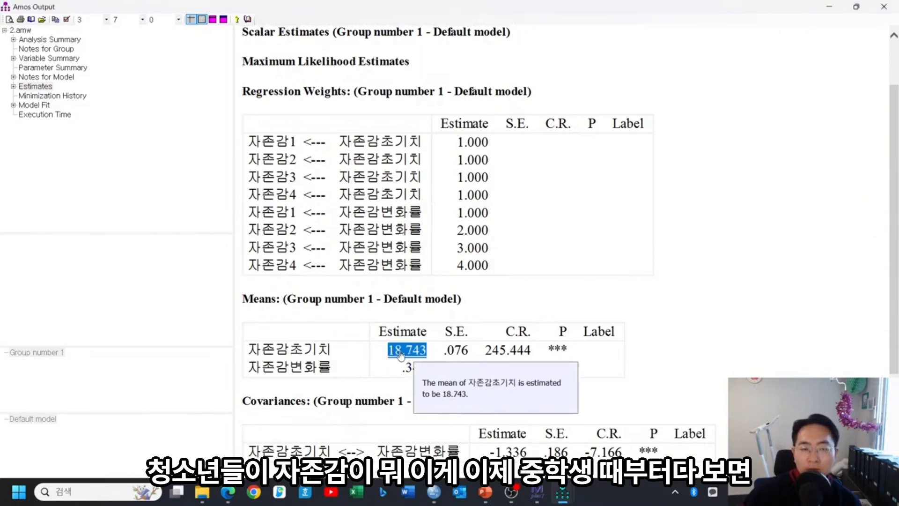
click(502, 295)
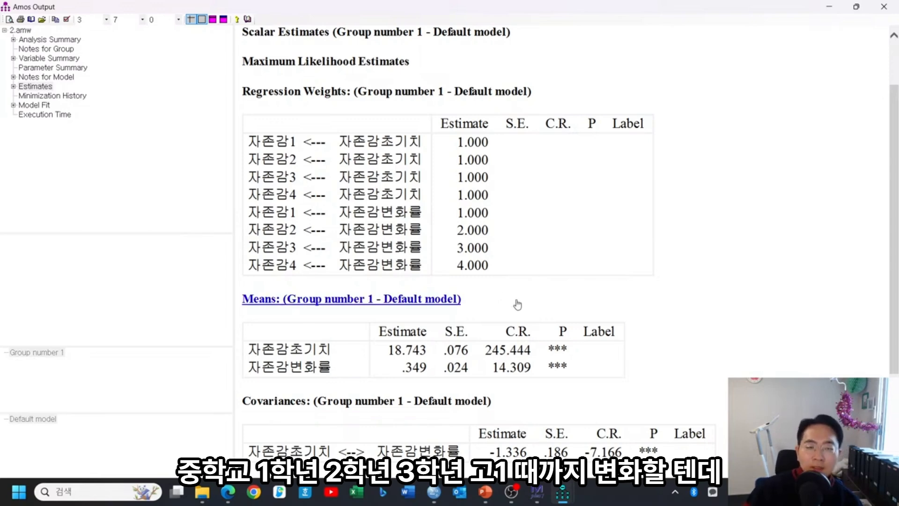
Step: Check the estimate and significance of the 자존감초기치 mean across its row in the Means table
drag(388, 351, 423, 356)
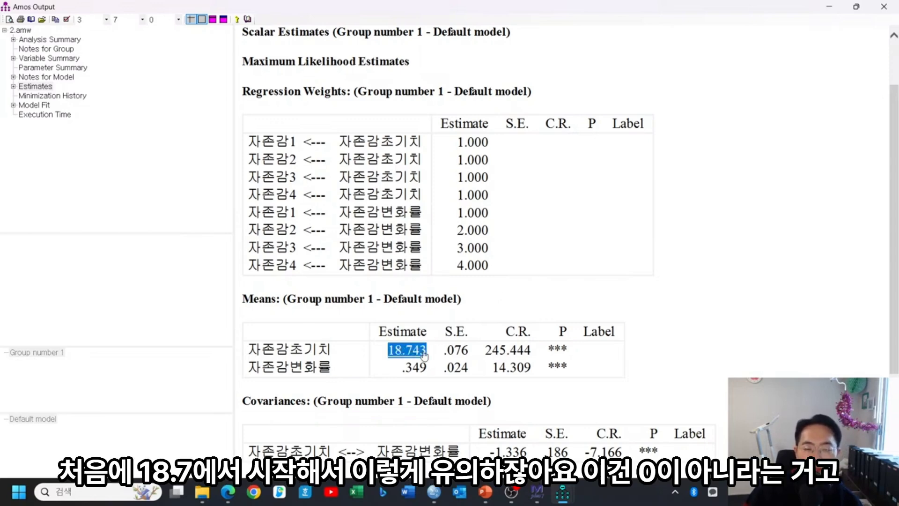
click(423, 356)
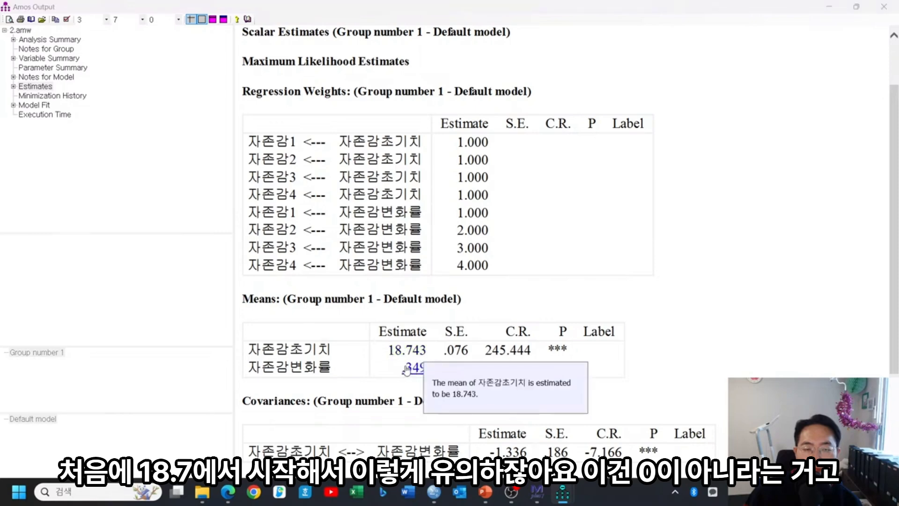
click(411, 367)
click(538, 305)
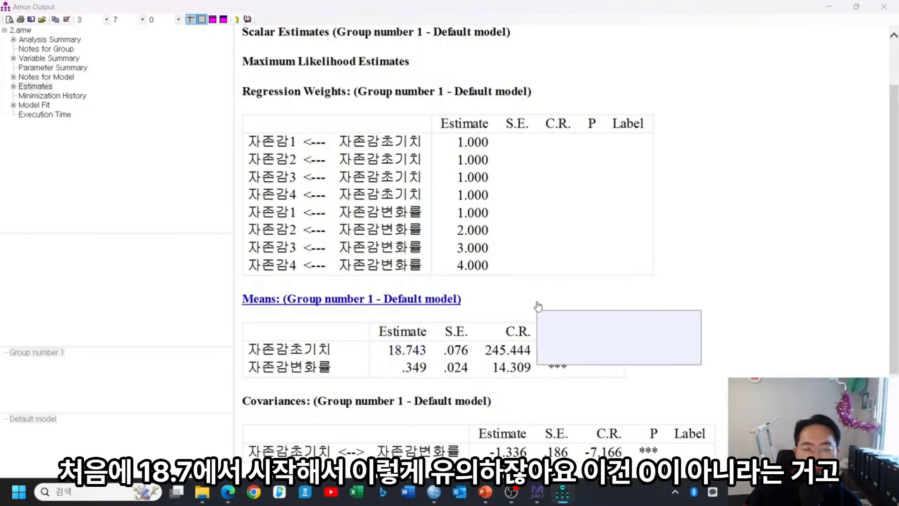
drag(305, 348, 567, 349)
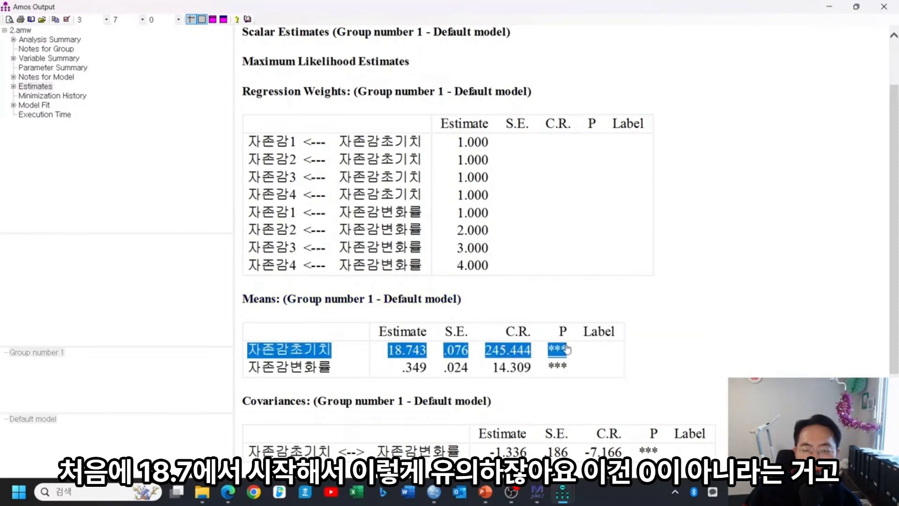
Step: Check the C.R. and P value of the 자존감변화률 mean
drag(260, 367, 584, 369)
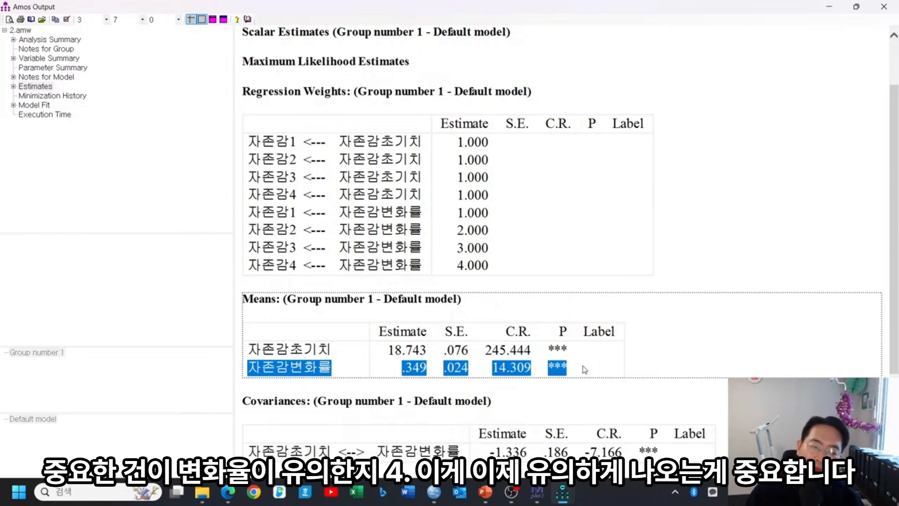
click(512, 368)
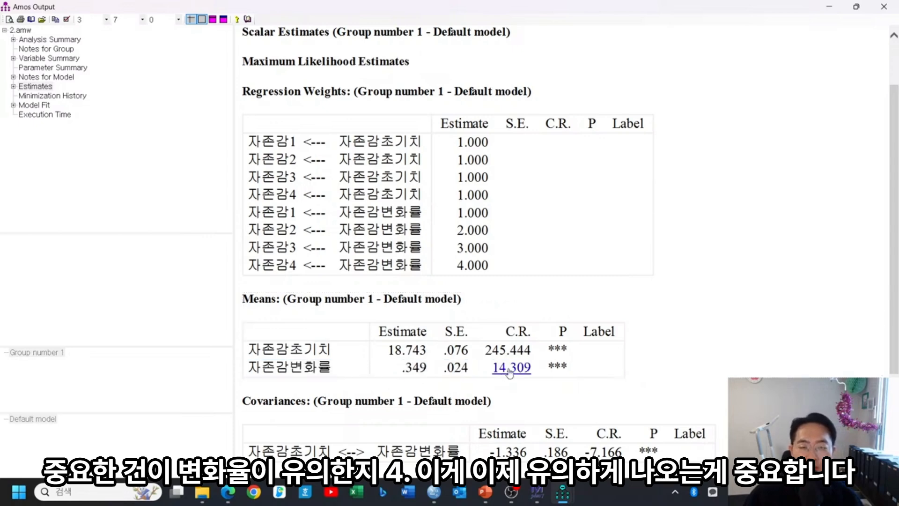
click(557, 367)
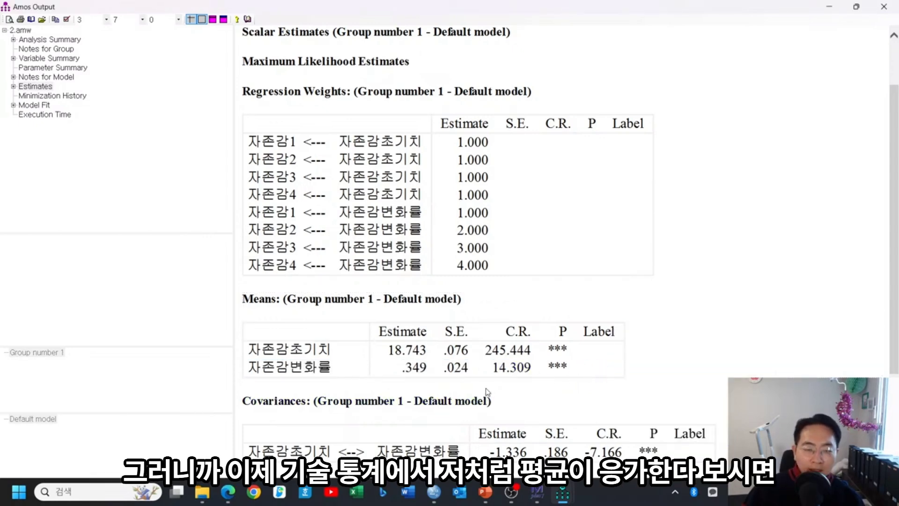
Step: Switch to the SPSS Statistics Viewer, open the 기술통계량 table, compare the 평균 values of 자존감1 to 자존감4, and return to Amos
click(365, 426)
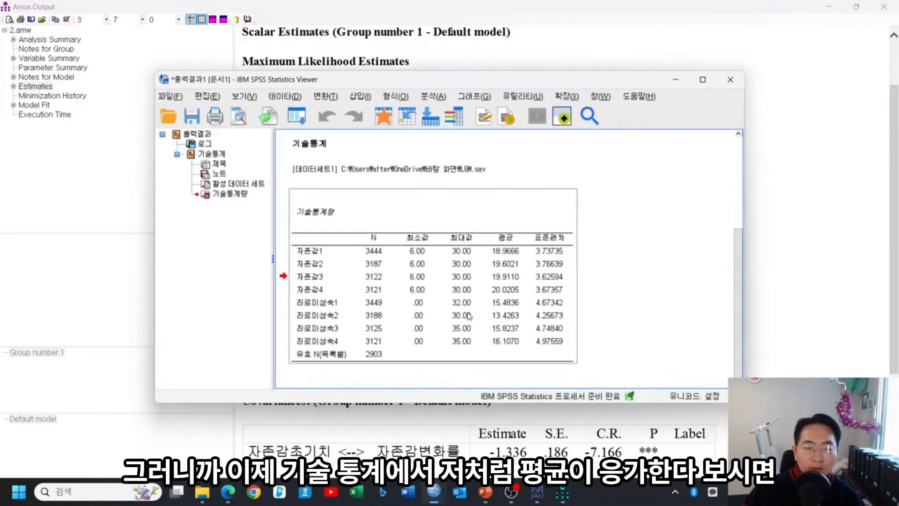
double_click(511, 266)
click(441, 180)
click(442, 193)
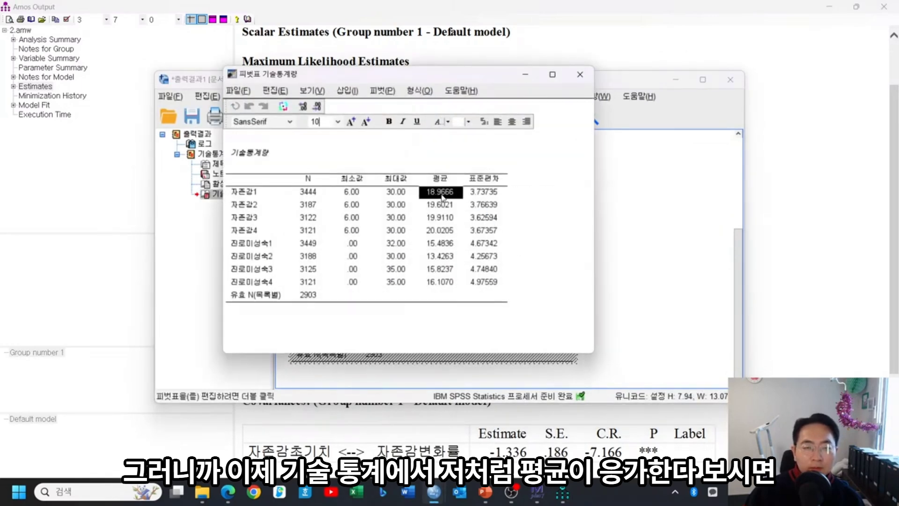
drag(444, 208, 447, 233)
click(779, 241)
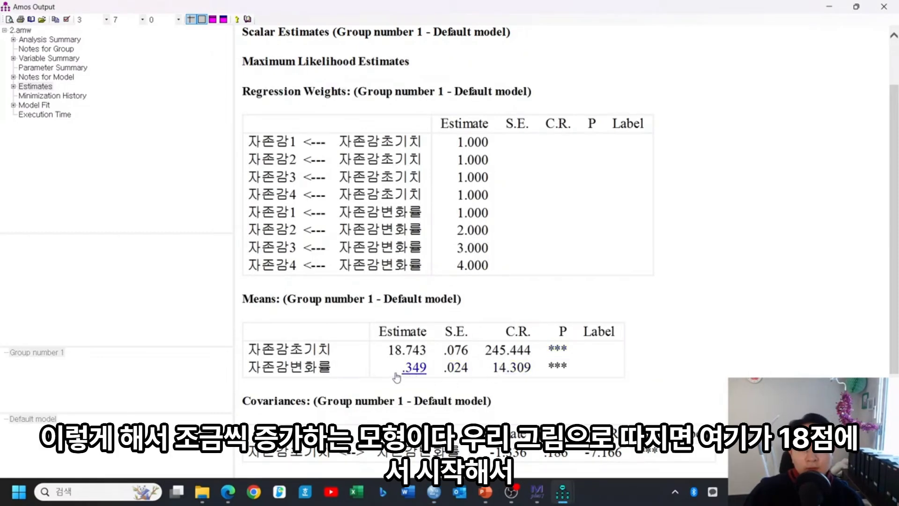
Step: Review the 자존감변화률 mean estimate and switch to the PowerPoint slide graphing individual and average growth trajectories
click(414, 369)
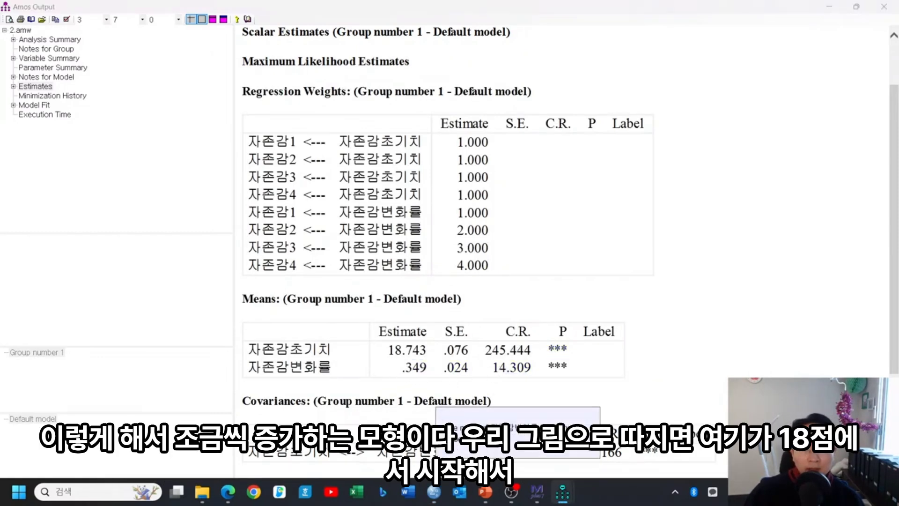
mouse_move(485, 491)
click(494, 410)
key(Left)
key(Left)
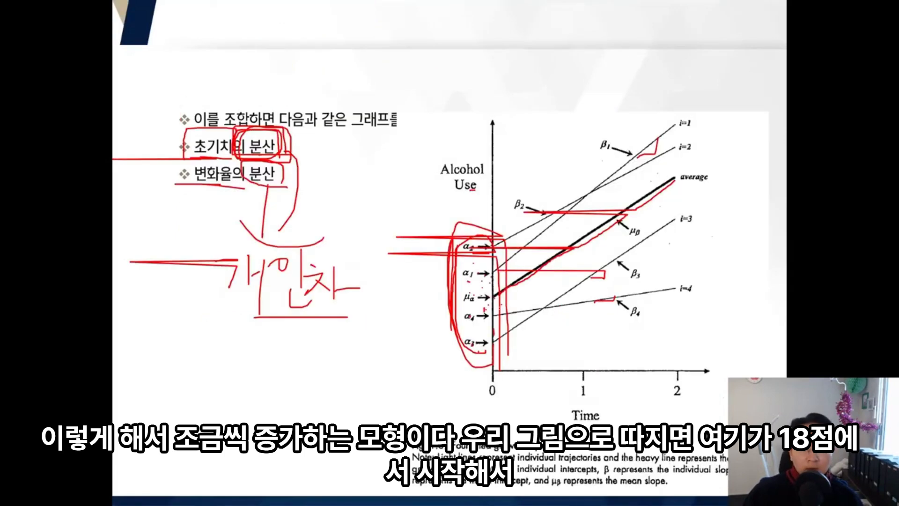
Step: Circle the mean intercept μα on the growth trajectory graph and write a circled 18 beside it
drag(500, 309, 510, 307)
drag(381, 330, 383, 354)
mouse_move(419, 313)
mouse_down()
mouse_move(399, 336)
mouse_move(430, 362)
mouse_up()
Step: Draw an arc from time 0 towards 1, write the slope 0.35 underlined below it, and trace the average trajectory line
drag(501, 368, 563, 361)
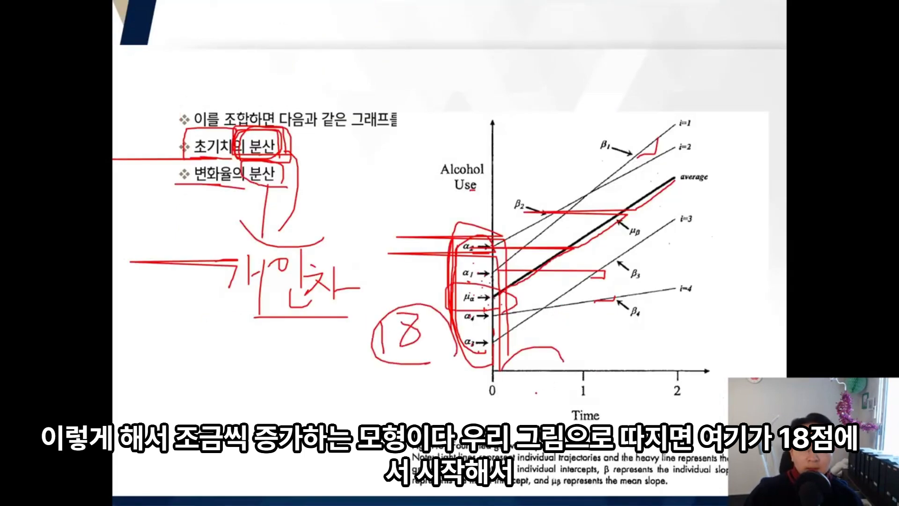
drag(536, 392, 589, 404)
drag(464, 407, 583, 405)
drag(577, 383, 600, 382)
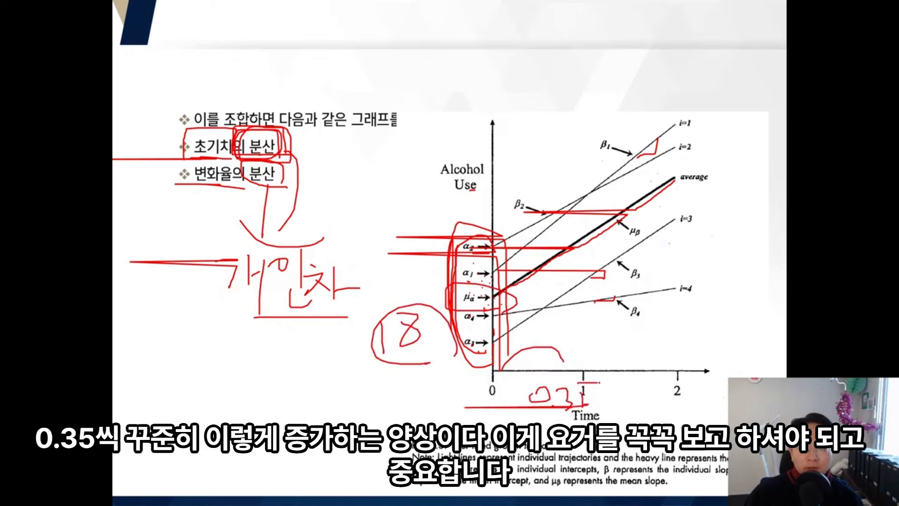
drag(505, 298, 672, 182)
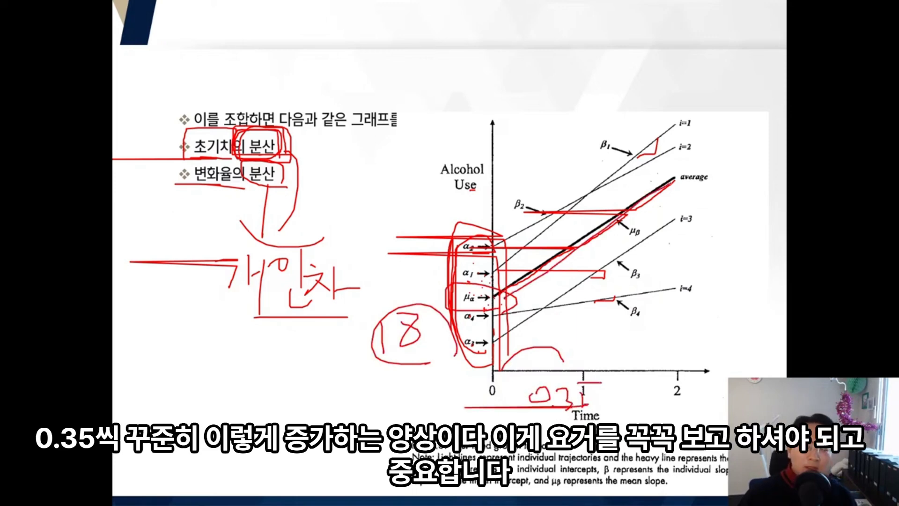
Step: Switch to the Amos Output window and review the 자존감초기치 and 자존감변화률 rows of the Means table
key(alt+Tab)
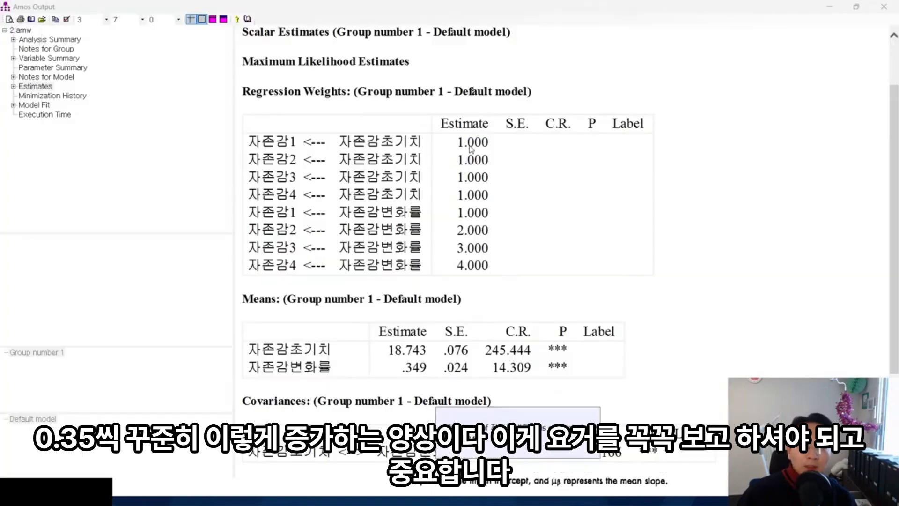
click(253, 327)
drag(253, 326, 587, 369)
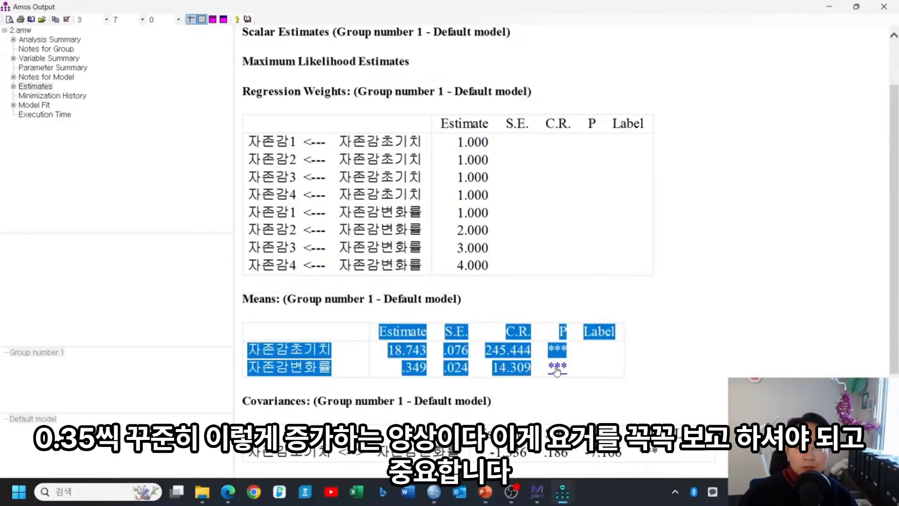
click(646, 367)
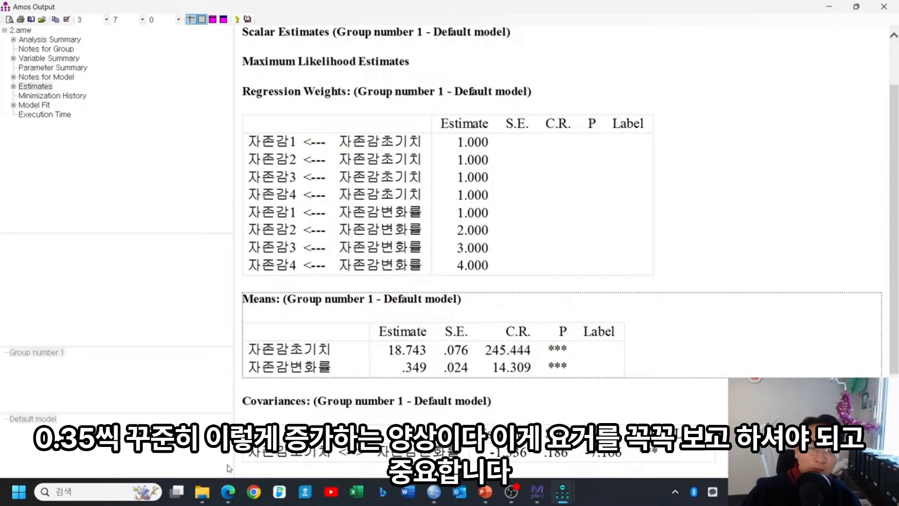
Step: Switch to the 남녀청소년의 자존감 paper in Edge and find 표 2, 각 변인별 모형 분석결과, on page 8
click(228, 492)
scroll(397, 181, down, 10)
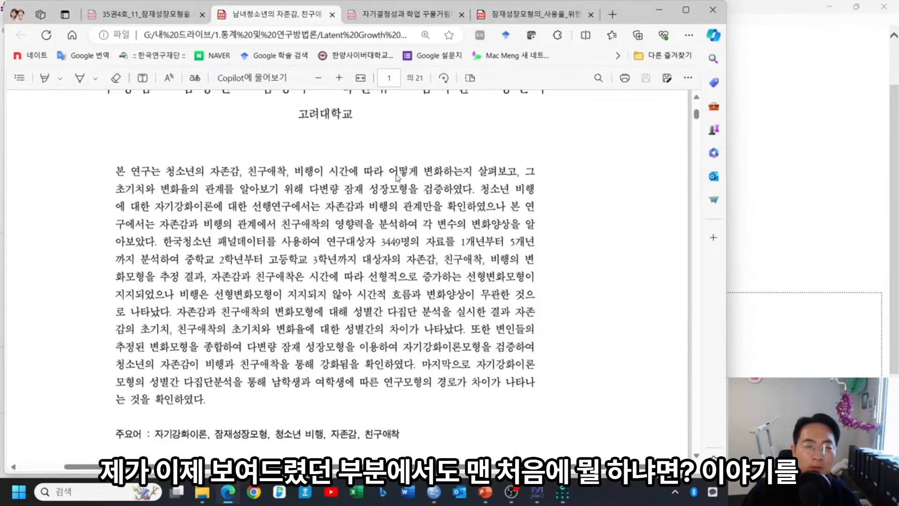
scroll(397, 183, down, 15)
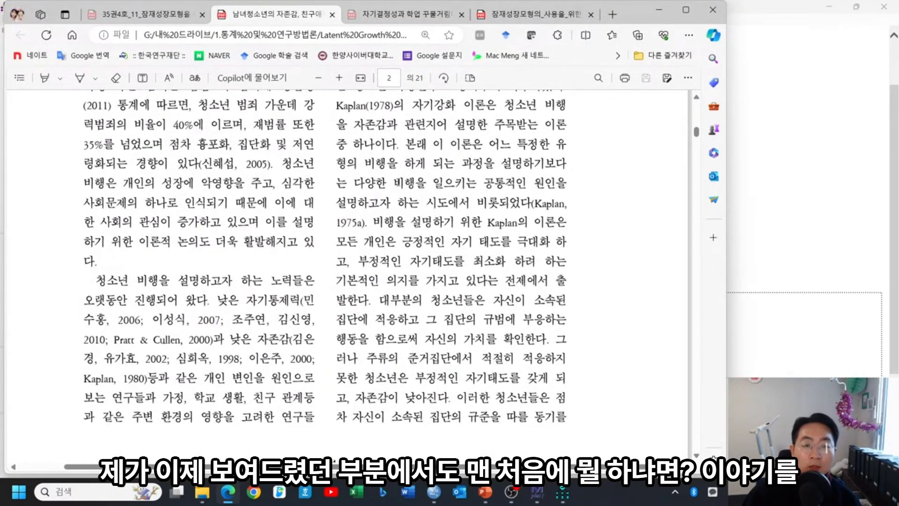
scroll(591, 193, down, 15)
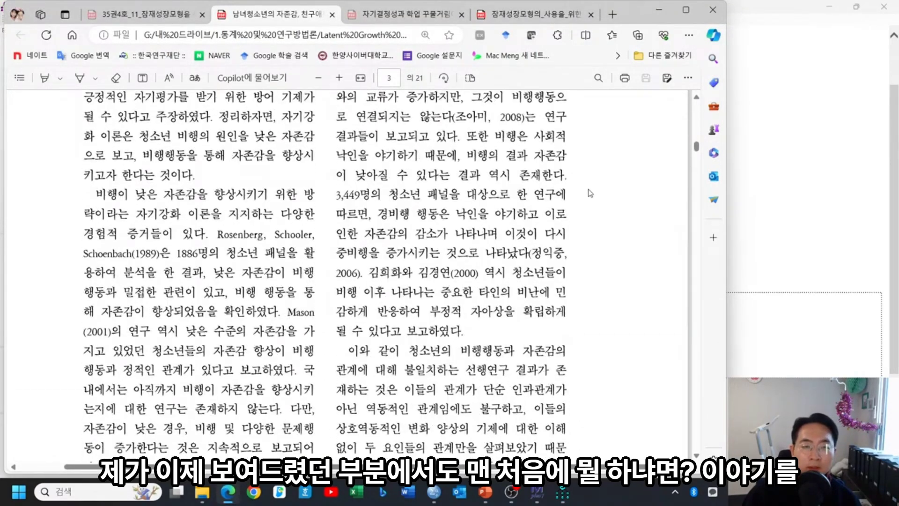
scroll(582, 199, down, 10)
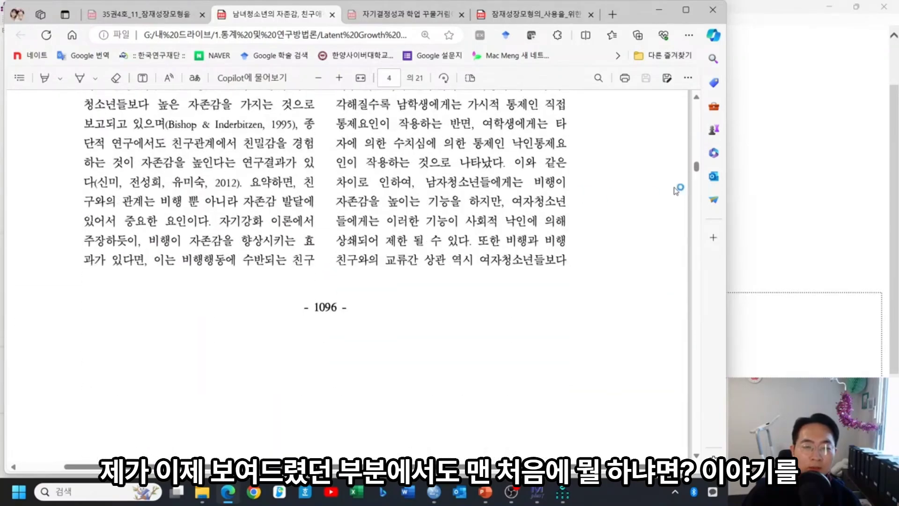
scroll(692, 221, up, 5)
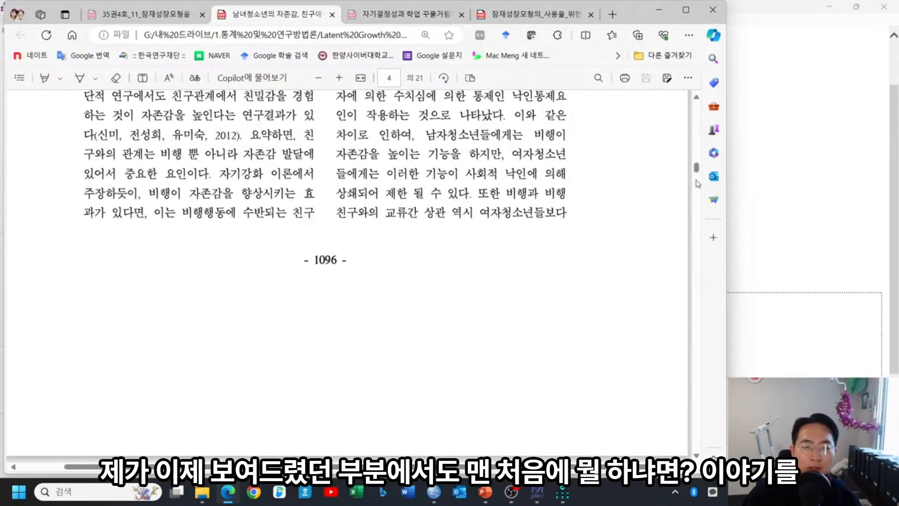
drag(697, 173, 692, 239)
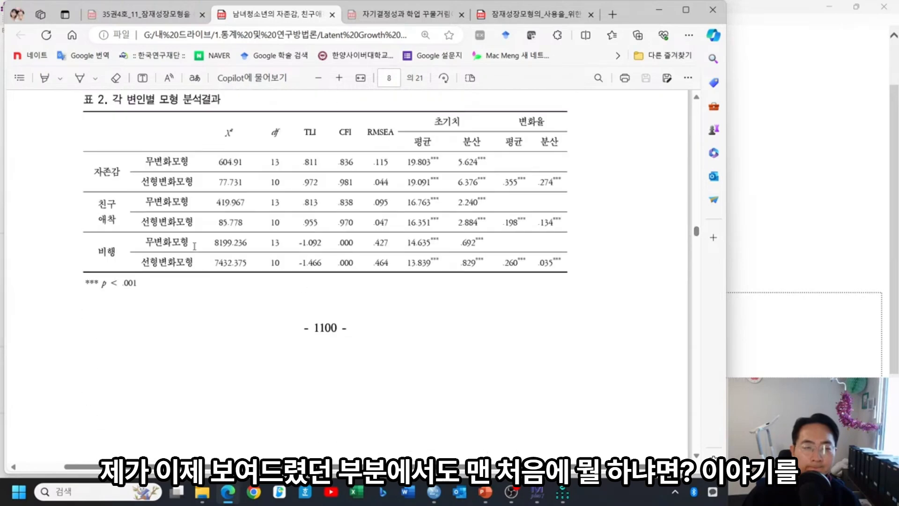
scroll(161, 233, up, 1)
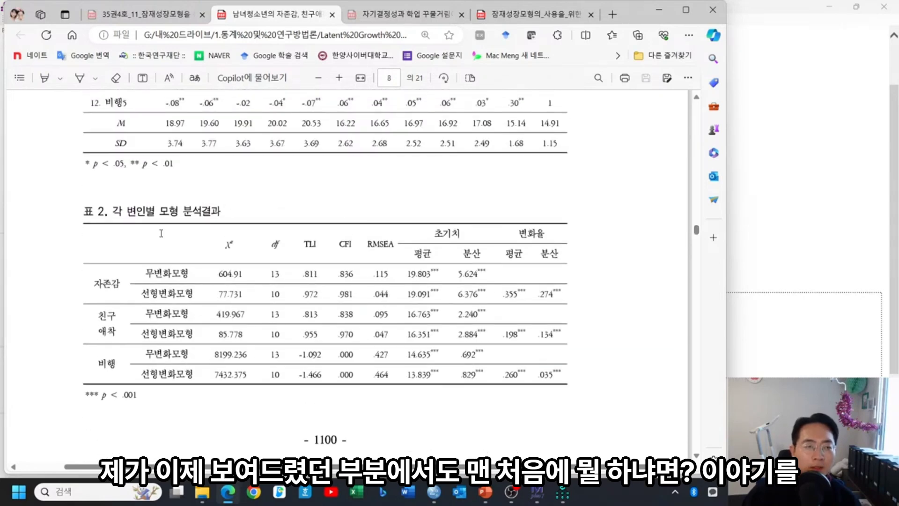
scroll(153, 263, up, 1)
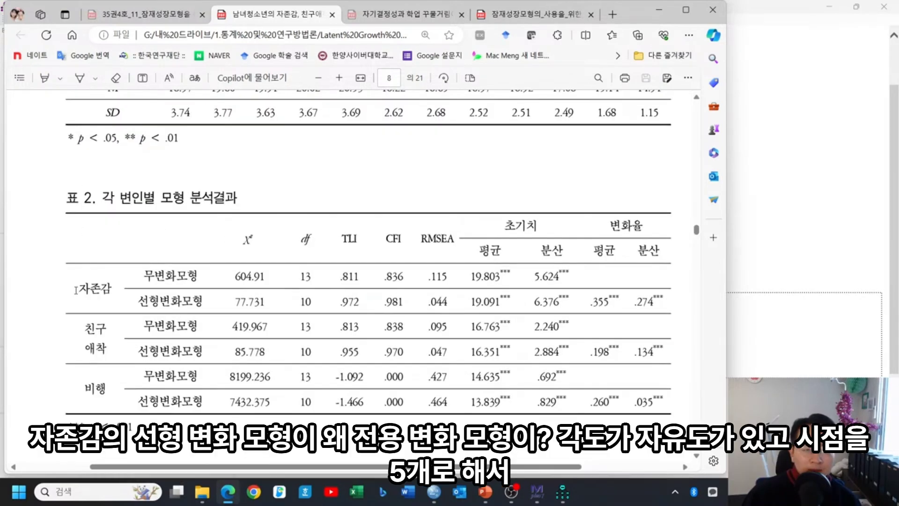
Step: Point out the 선형변화모형 row of 자존감 in 표 2
drag(78, 287, 207, 310)
right_click(116, 293)
click(140, 301)
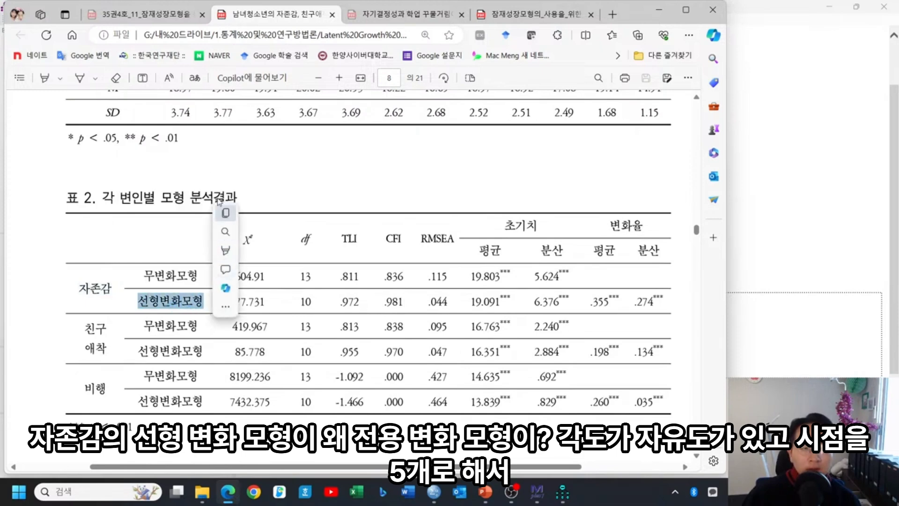
mouse_move(213, 241)
click(301, 170)
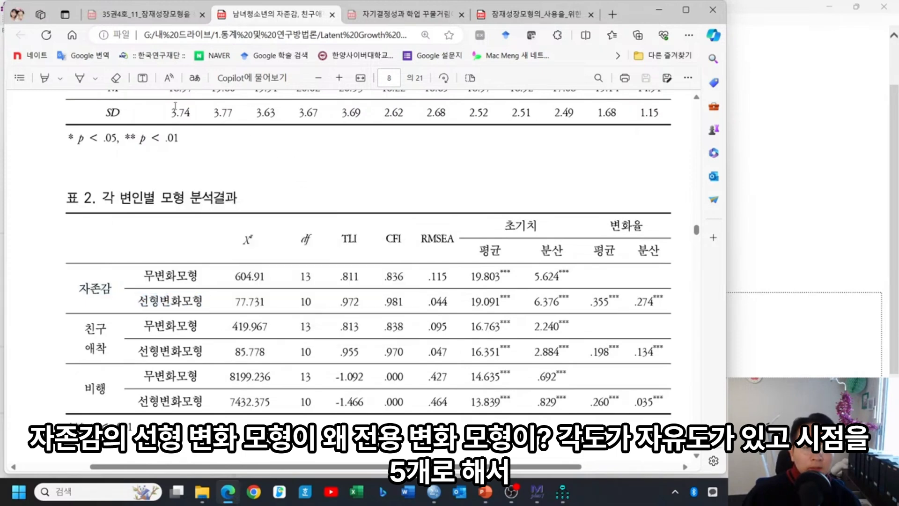
Step: Ink-mark the 자존감 선형변화모형 label with its χ² and df values, and write a boxed 5 beside the 표 2 title
click(79, 79)
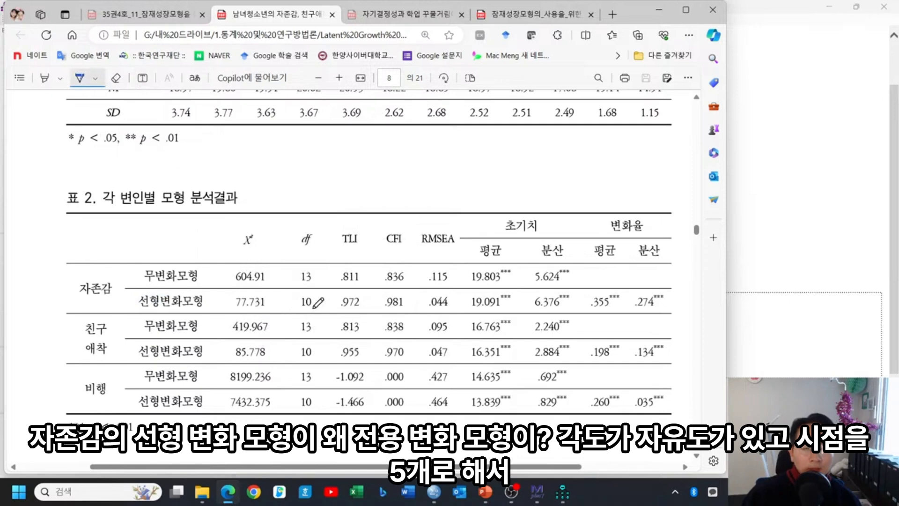
mouse_move(284, 311)
mouse_down()
mouse_move(234, 311)
mouse_move(273, 290)
mouse_move(330, 304)
mouse_move(316, 314)
mouse_up()
drag(146, 307, 190, 311)
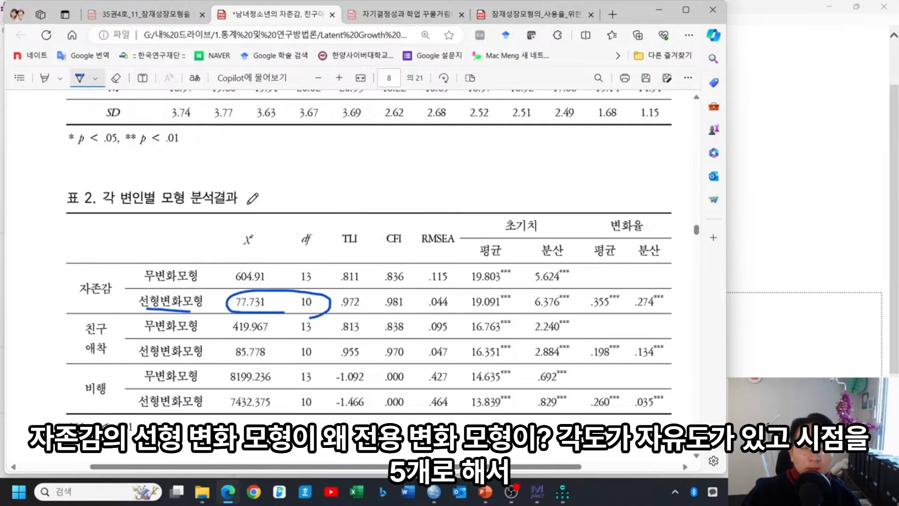
mouse_move(244, 173)
mouse_down()
mouse_move(268, 193)
mouse_move(249, 214)
mouse_move(265, 176)
mouse_up()
mouse_move(255, 160)
mouse_down()
mouse_move(253, 219)
mouse_move(276, 178)
mouse_move(280, 210)
mouse_up()
Step: Draw a box around the TLI, CFI and RMSEA values of the 자존감 선형변화모형 row and underline the model name again
mouse_move(352, 312)
mouse_down()
mouse_move(337, 307)
mouse_move(392, 293)
mouse_move(434, 291)
mouse_move(464, 306)
mouse_move(337, 308)
mouse_up()
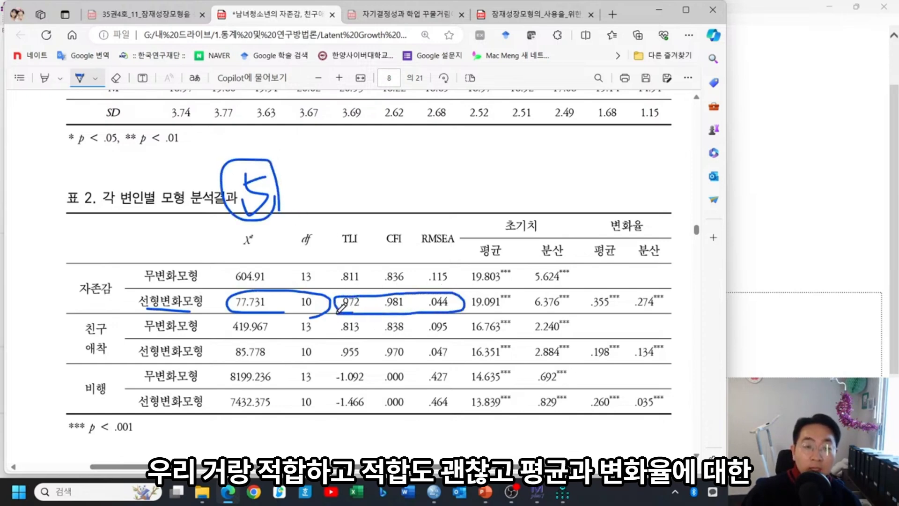
drag(174, 310, 205, 310)
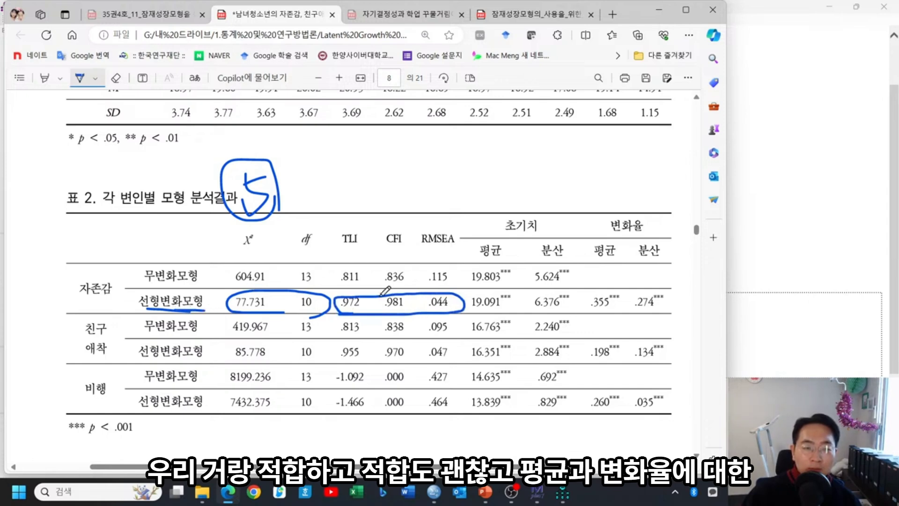
drag(355, 309, 388, 309)
Step: Underline the 초기치 mean of the 자존감 선형변화모형 and the 초기치 and 변화율 headings, and box the 초기치 평균 heading
drag(468, 310, 497, 309)
drag(618, 239, 640, 236)
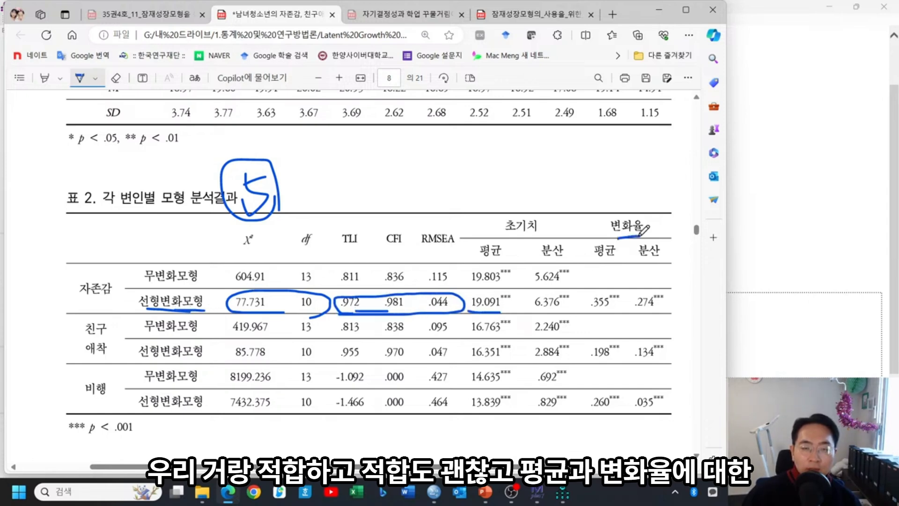
mouse_move(475, 257)
mouse_down()
mouse_move(476, 244)
mouse_move(477, 263)
mouse_up()
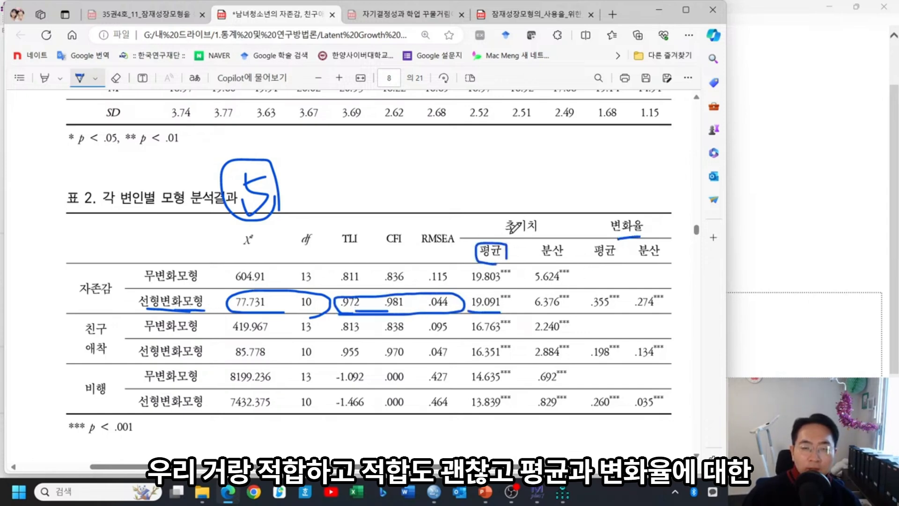
drag(511, 233, 536, 233)
drag(609, 232, 626, 230)
Step: Circle the 초기치 and 변화율 means in the 자존감 선형변화모형 row and underline the 변화율 평균 heading
mouse_move(491, 310)
mouse_down()
mouse_move(463, 283)
mouse_move(517, 313)
mouse_move(491, 313)
mouse_up()
mouse_move(623, 299)
mouse_down()
mouse_move(602, 317)
mouse_move(592, 281)
mouse_move(621, 317)
mouse_up()
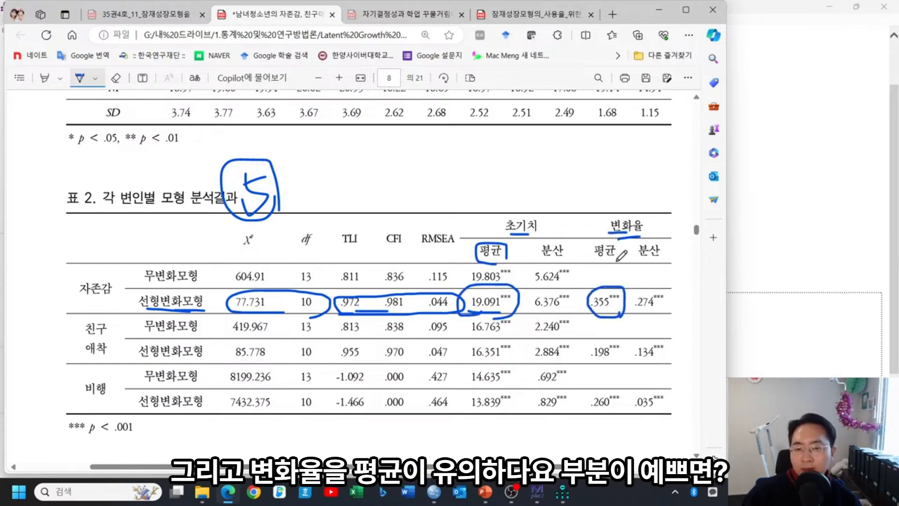
drag(595, 257, 617, 257)
mouse_move(609, 315)
mouse_down()
mouse_move(625, 317)
mouse_move(588, 286)
mouse_move(625, 319)
mouse_up()
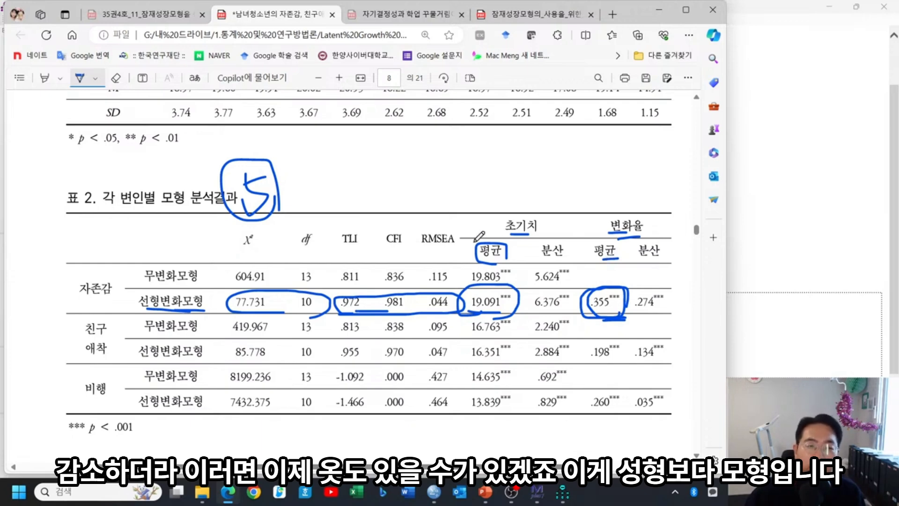
Step: Switch from the paper in Edge back to the Amos Output window
key(alt+Tab)
key(alt+Tab)
key(alt+Tab)
key(alt+Tab)
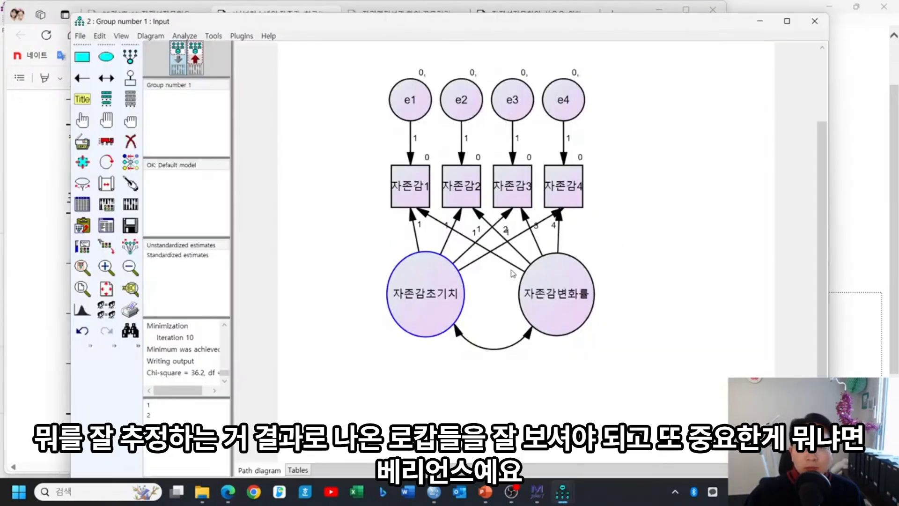
key(alt+Tab)
key(alt+Tab)
key(alt+Tab)
key(alt+Tab)
key(alt+Tab)
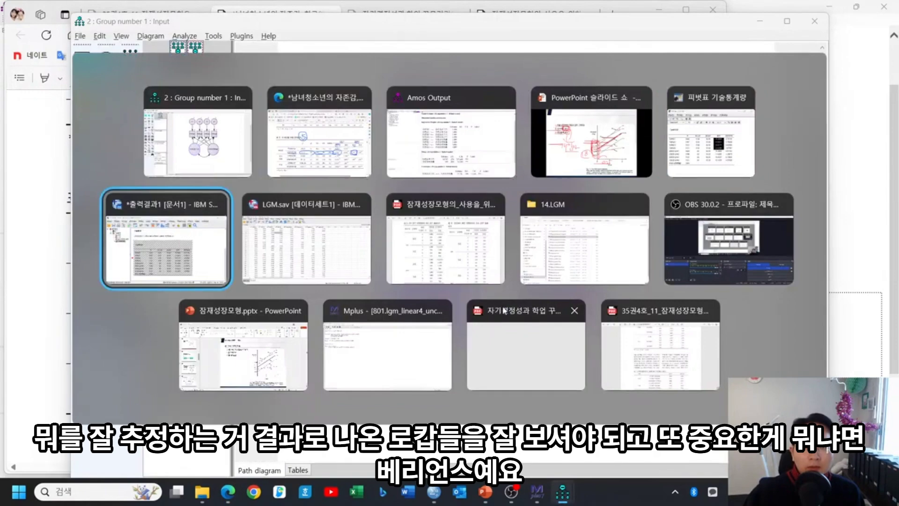
key(alt+shift+Tab)
key(alt+shift+Tab)
key(alt+shift+Tab)
key(alt+shift+Tab)
key(alt+Tab)
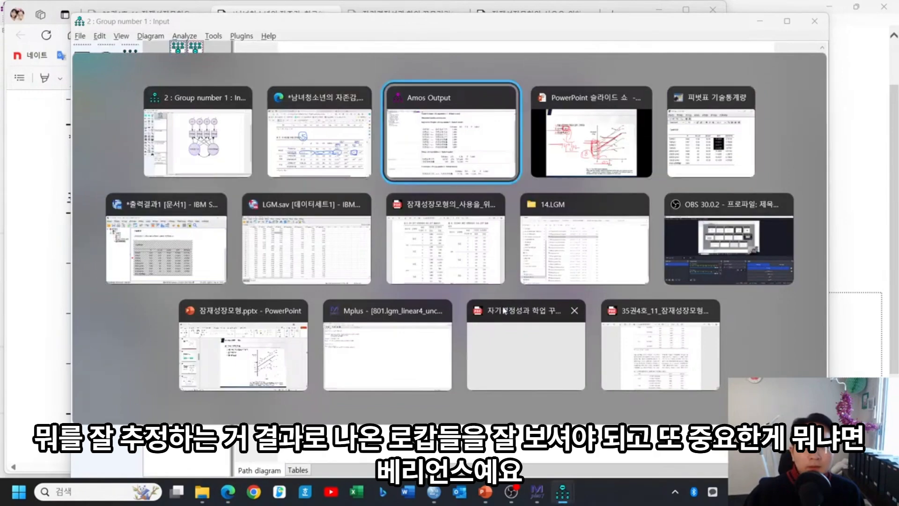
Step: Review the 자존감초기치 and 자존감변화률 rows in the Variances table of the Amos estimates
scroll(750, 257, down, 3)
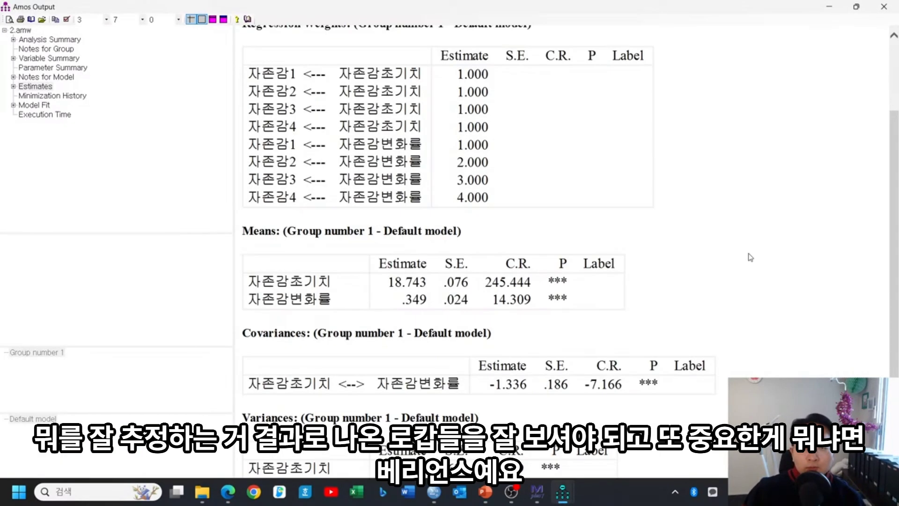
drag(260, 327, 573, 394)
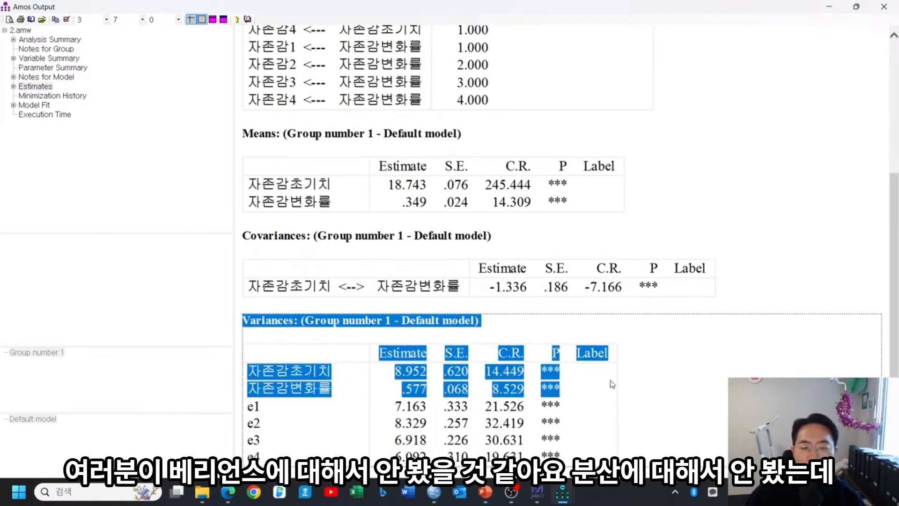
click(664, 357)
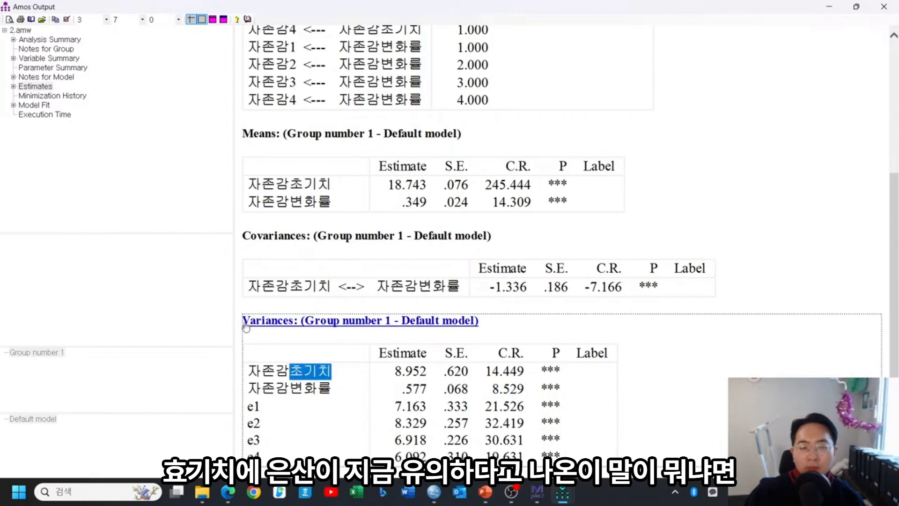
Step: Check the estimate, C.R. and P value of the 자존감초기치 variance
click(384, 373)
drag(383, 375, 568, 373)
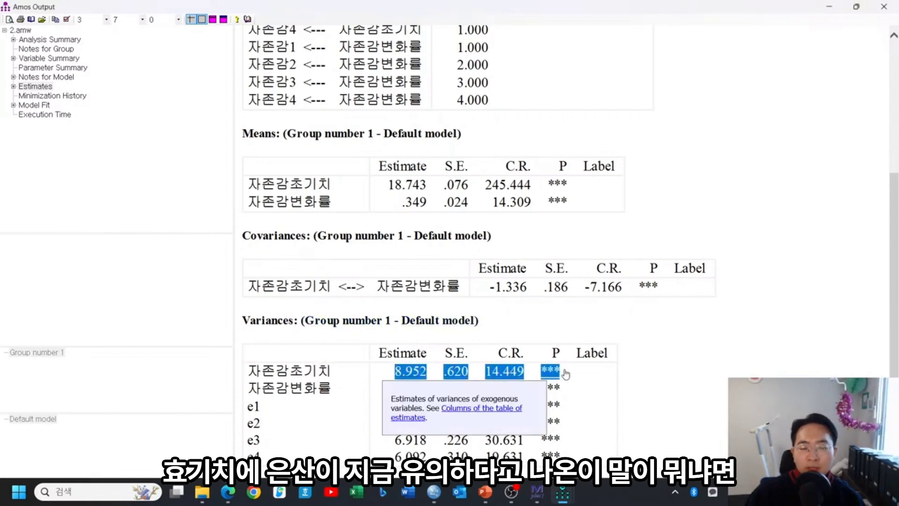
click(670, 373)
drag(262, 371, 568, 371)
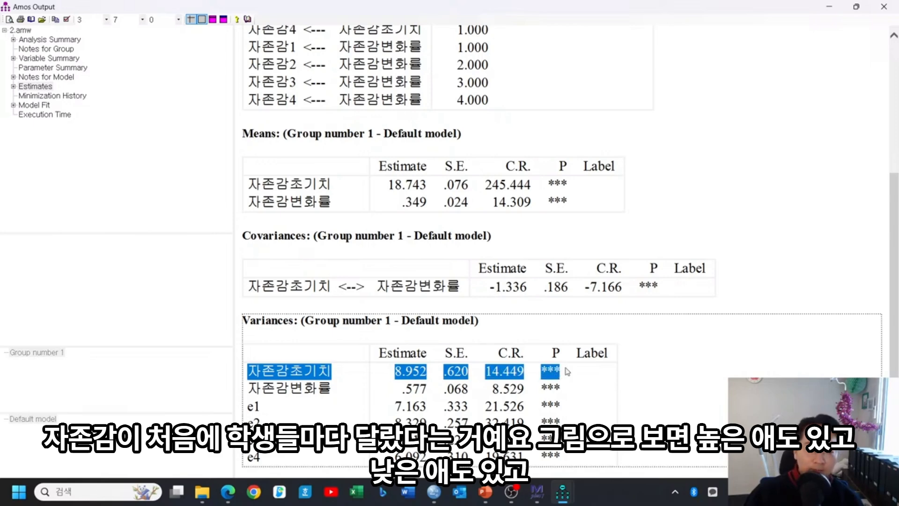
Step: Switch to the PowerPoint trajectory slide and mark the intercepts α2, α3 and μα and the spread between them
key(alt+Tab)
key(alt+Tab)
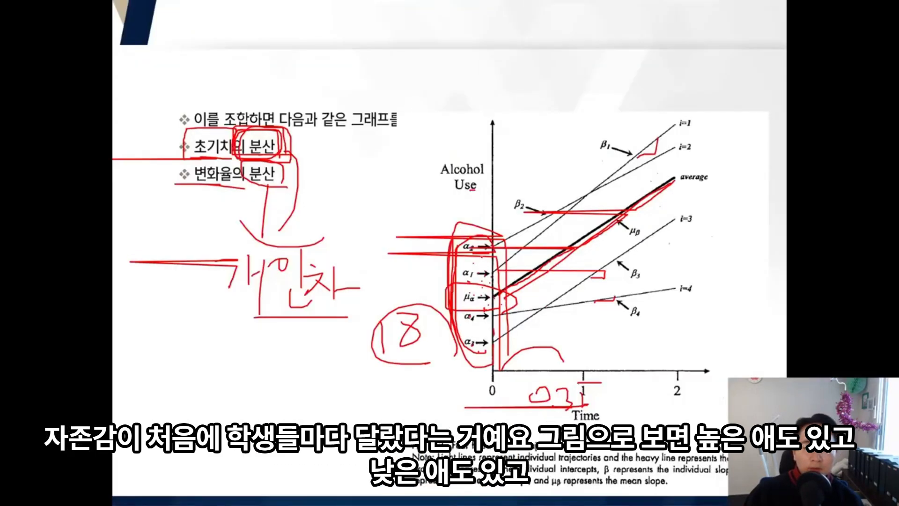
drag(482, 258, 478, 255)
drag(491, 336, 395, 361)
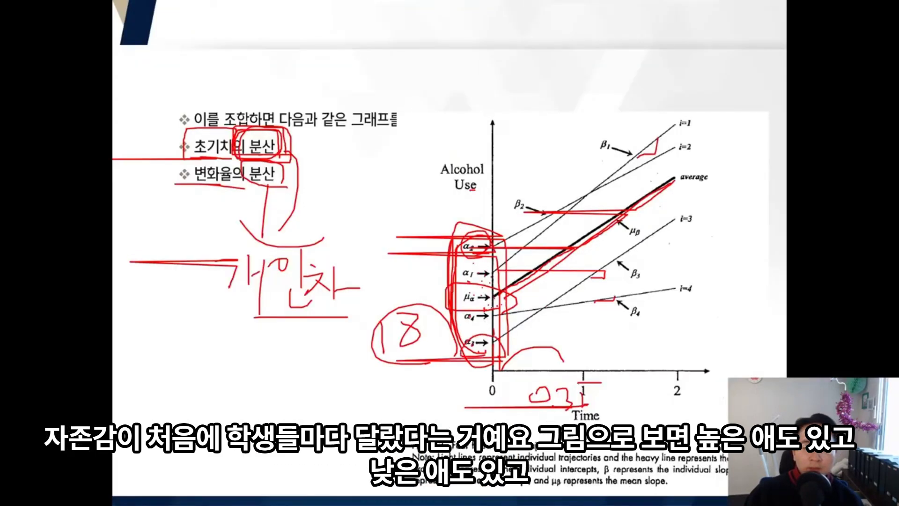
mouse_move(495, 288)
mouse_down()
mouse_move(495, 313)
mouse_move(486, 248)
mouse_move(482, 364)
mouse_up()
drag(483, 258, 484, 330)
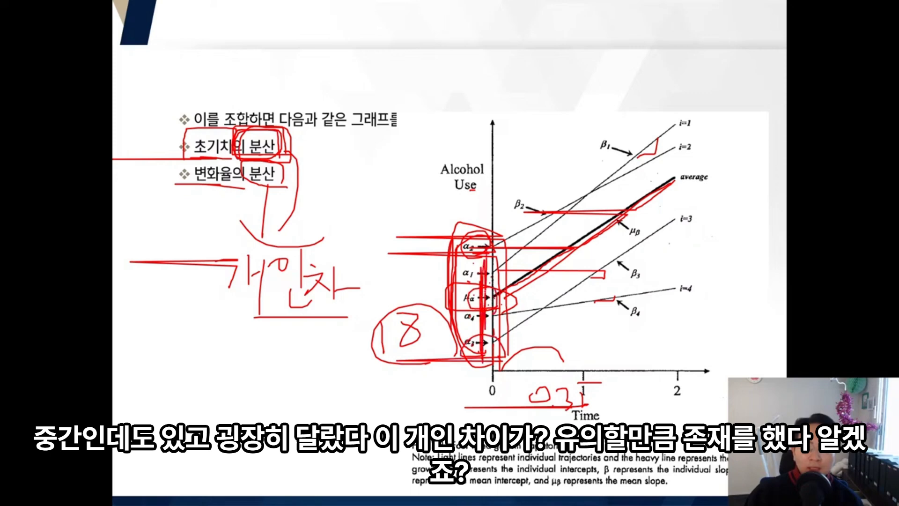
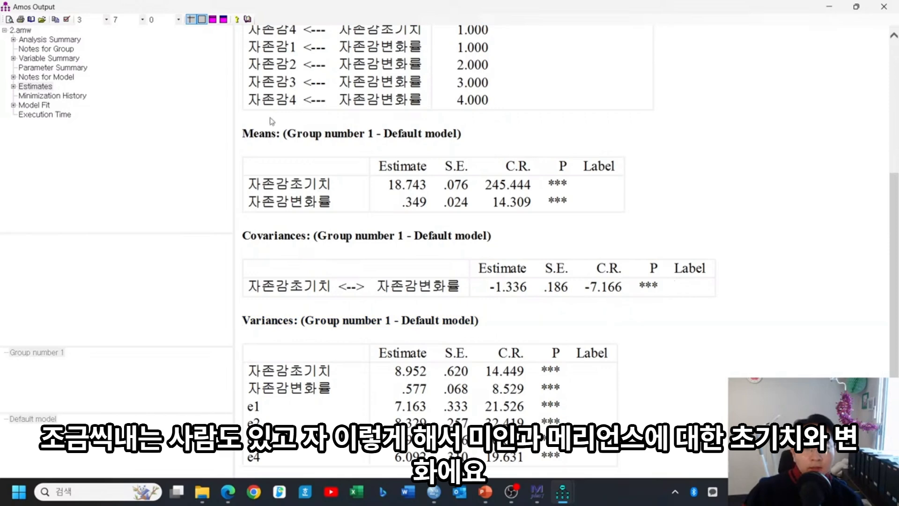
Step: Review the 자존감초기치 and 자존감변화률 rows in the Means and Variances tables of the estimates
drag(243, 138, 381, 138)
click(298, 302)
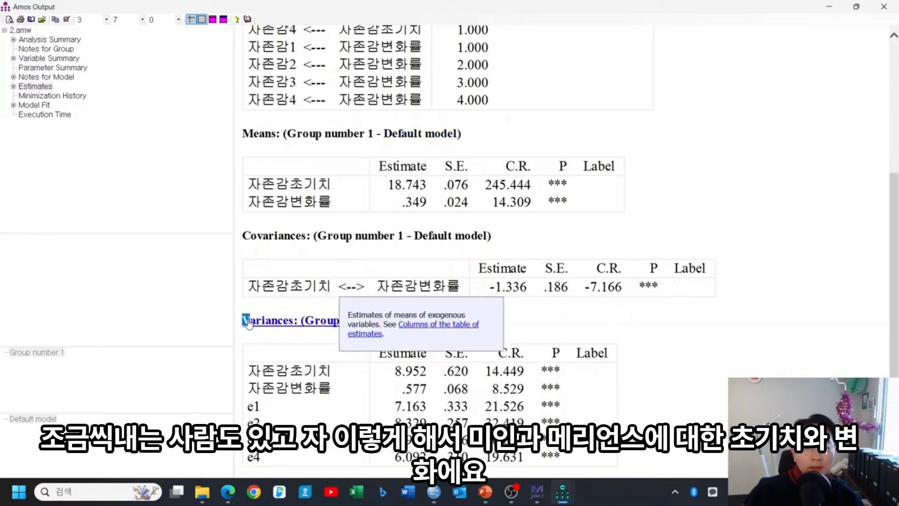
drag(243, 320, 300, 320)
drag(290, 184, 335, 184)
drag(289, 202, 331, 201)
drag(289, 371, 331, 371)
double_click(345, 391)
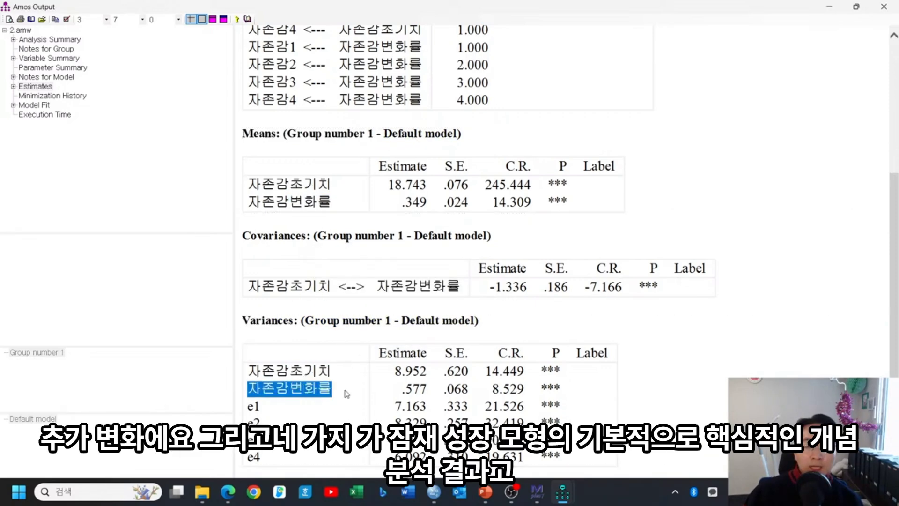
click(347, 390)
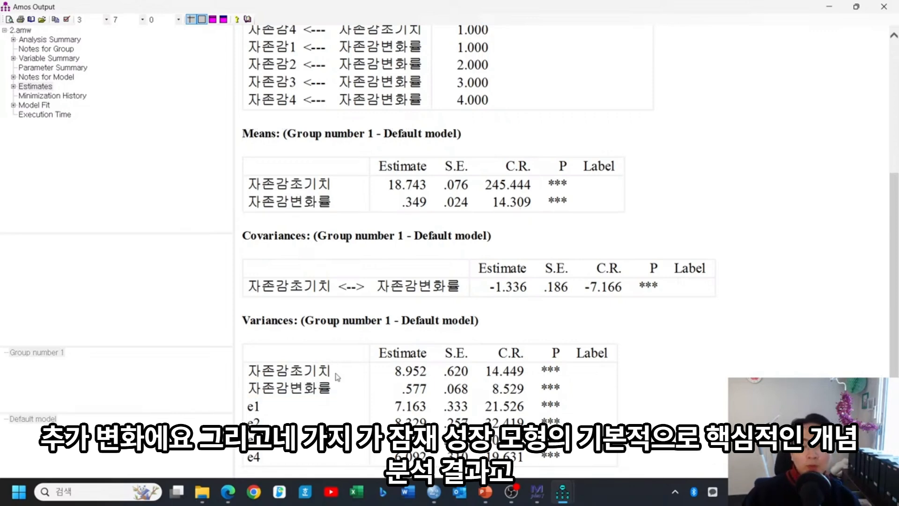
Step: Switch to the paper in Edge, box the 초기치 and 변화율 columns of 표 2, and underline the 선형변화모형 variances and the 무변화모형 label for 자존감
key(alt+Tab)
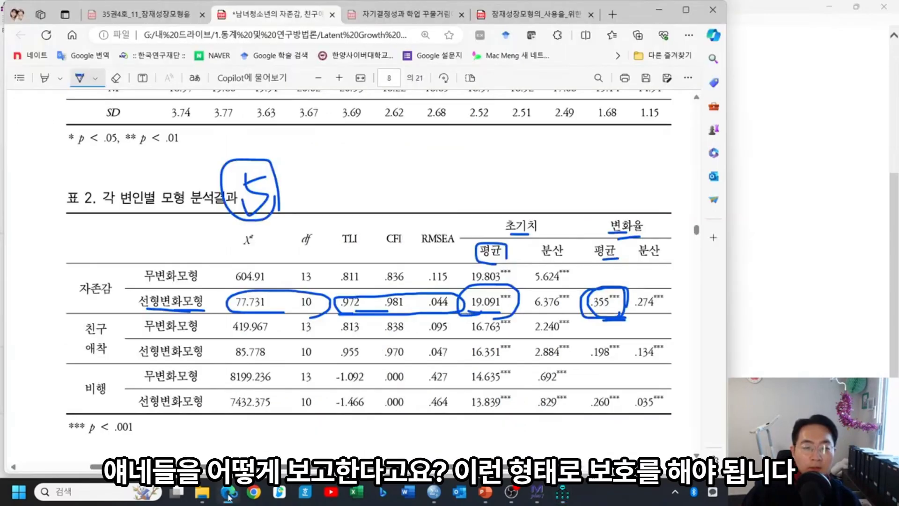
drag(475, 227, 455, 431)
mouse_move(473, 431)
mouse_down()
mouse_move(658, 419)
mouse_move(662, 199)
mouse_move(453, 194)
mouse_up()
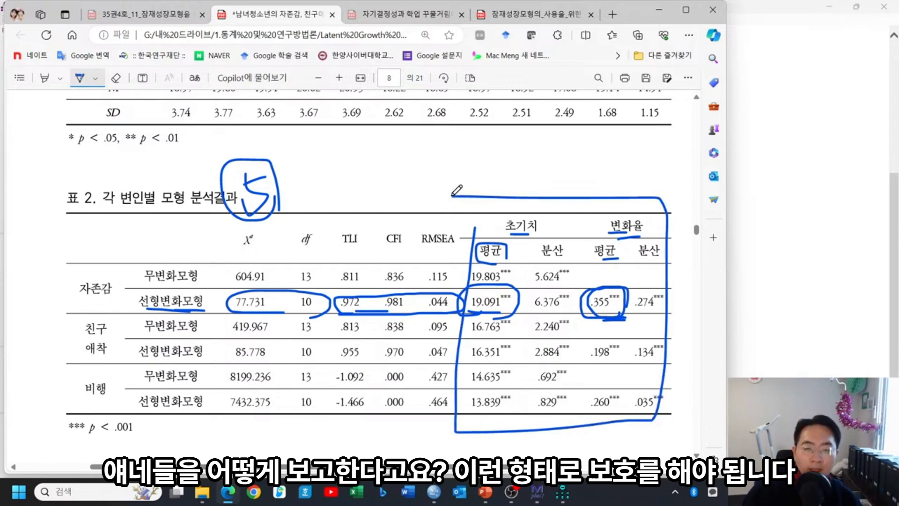
drag(536, 313, 560, 312)
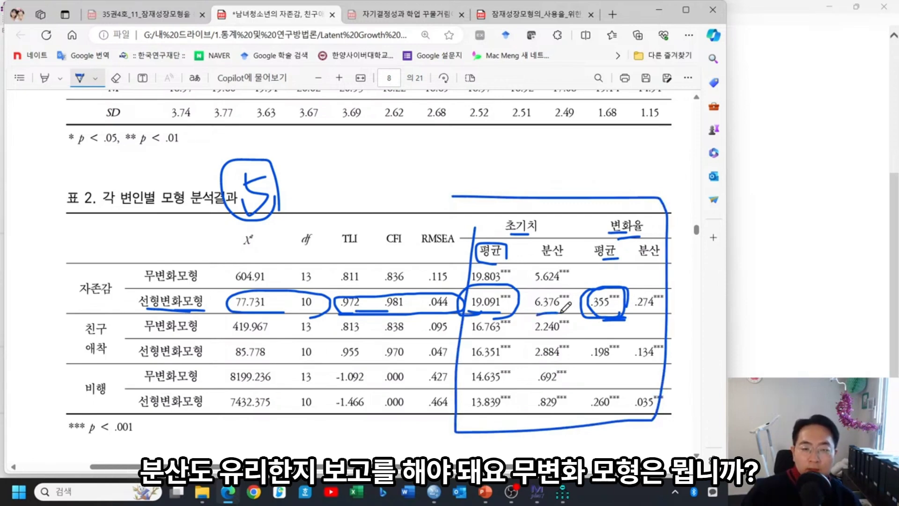
drag(682, 311, 645, 312)
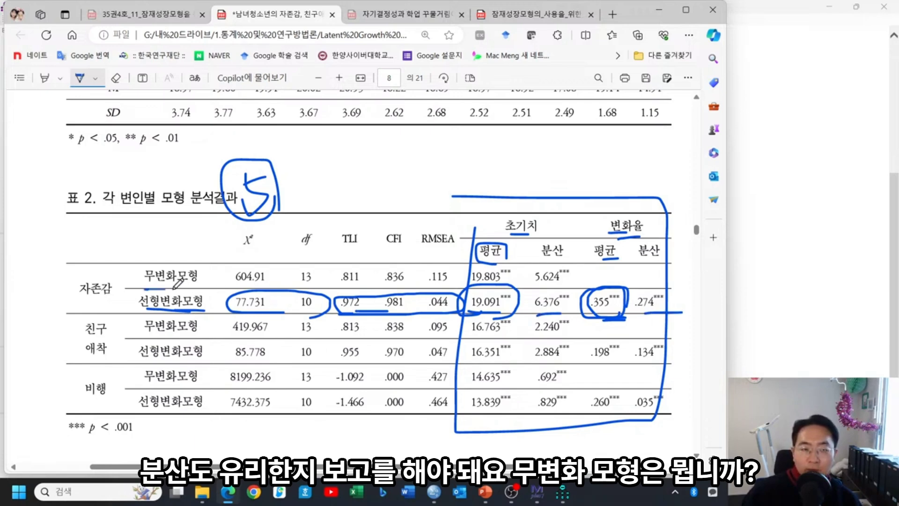
drag(145, 288, 201, 287)
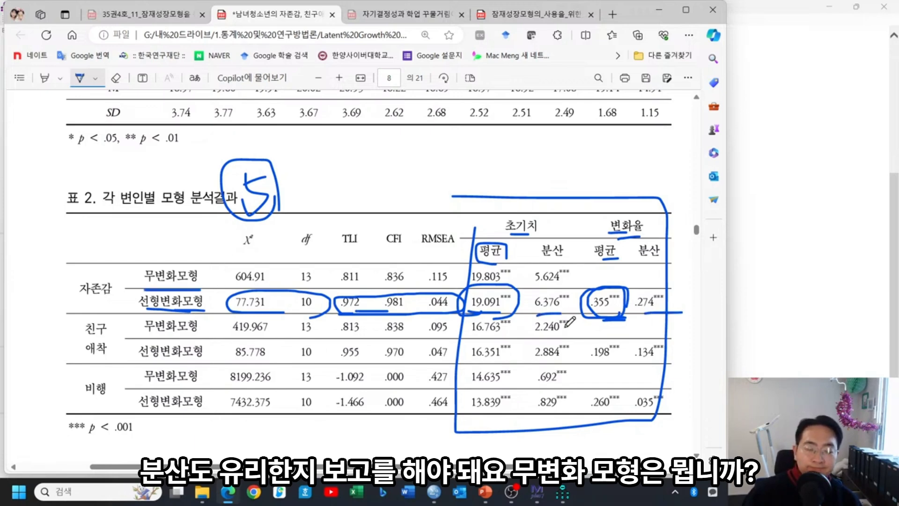
Step: Switch to the Amos path diagram of model 2 and erase the 자존감변화률 factor to form the no-change model
mouse_move(563, 492)
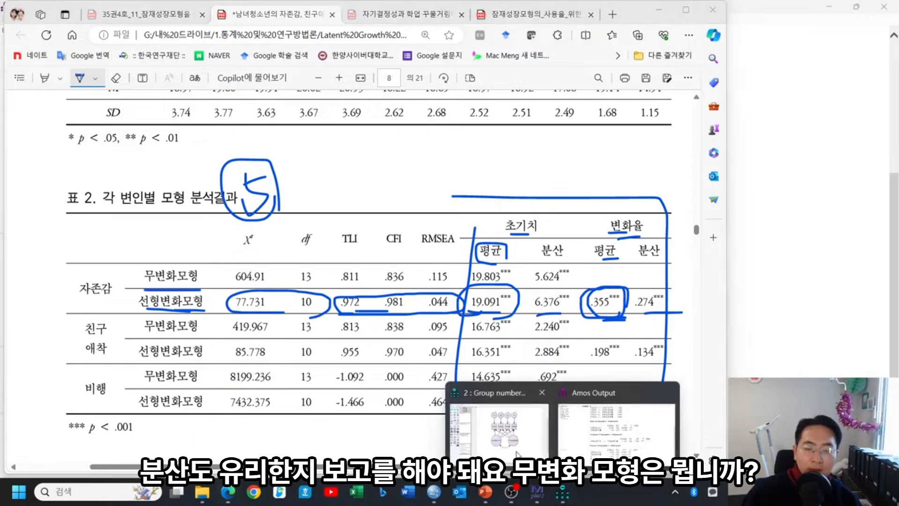
click(515, 421)
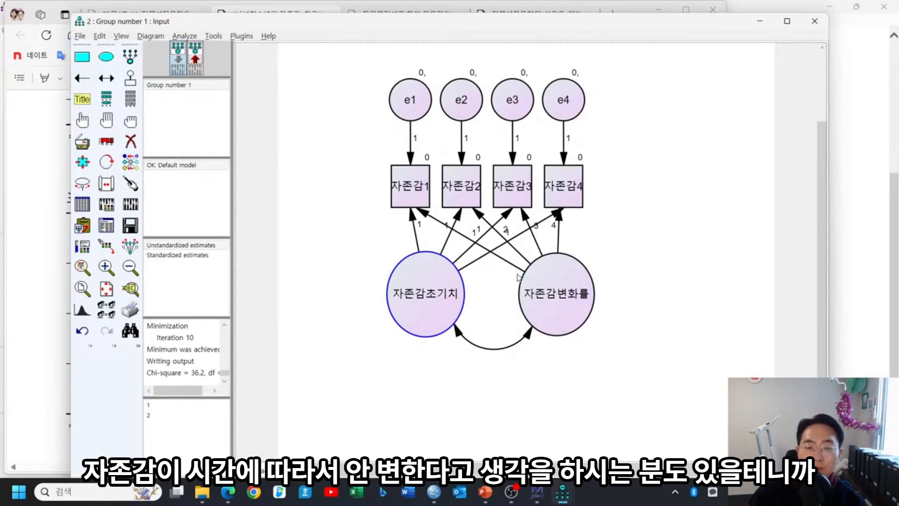
scroll(517, 277, up, 1)
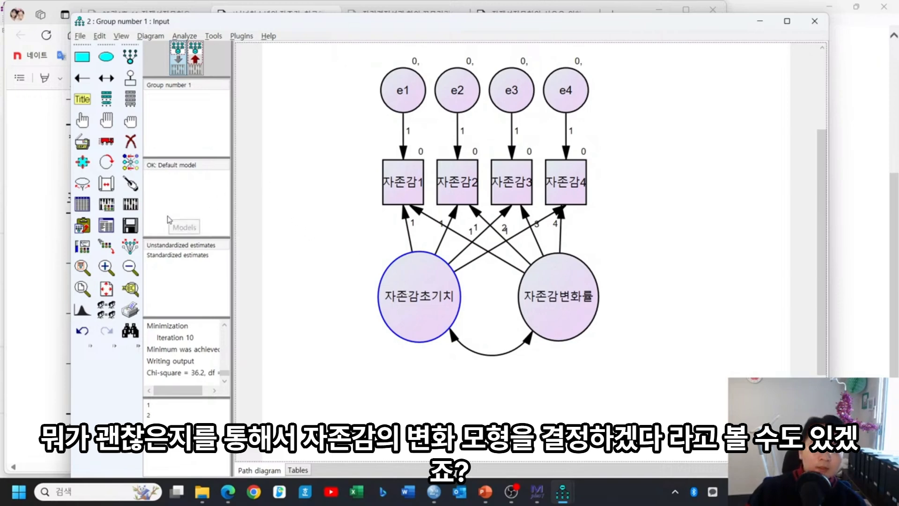
click(132, 226)
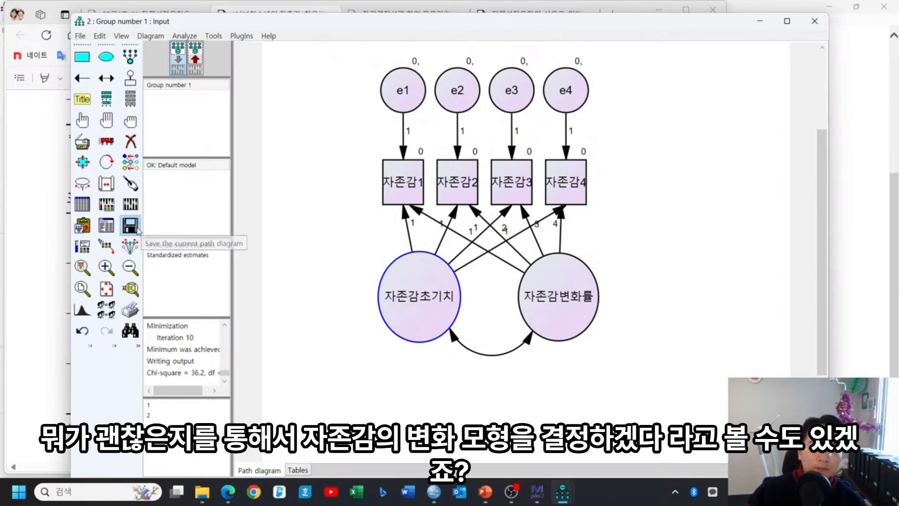
click(132, 142)
click(558, 307)
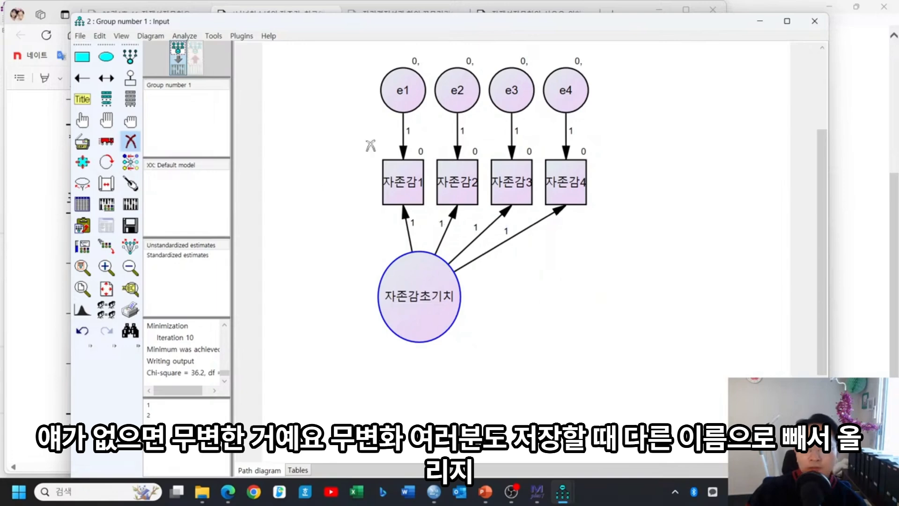
Step: Save the reduced path diagram under the new name 무변화 and calculate its estimates
click(80, 36)
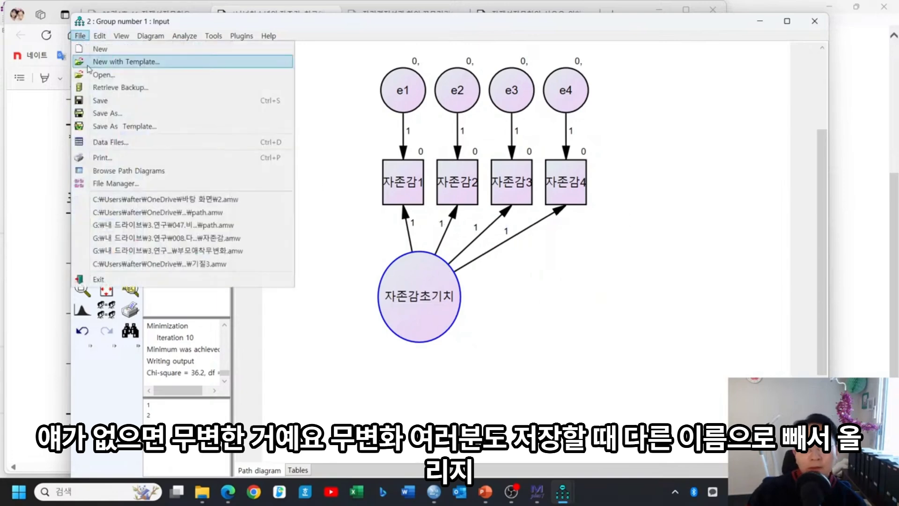
click(100, 113)
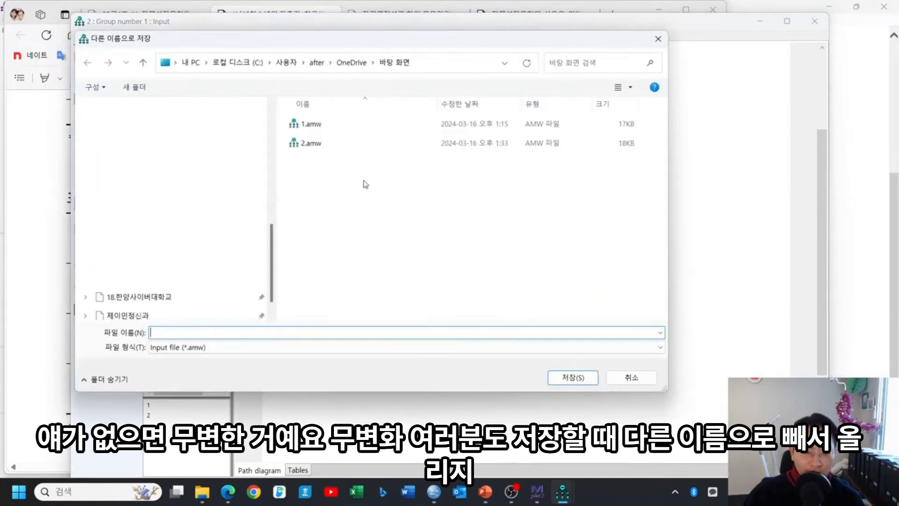
text(an)
text(무ㅠ)
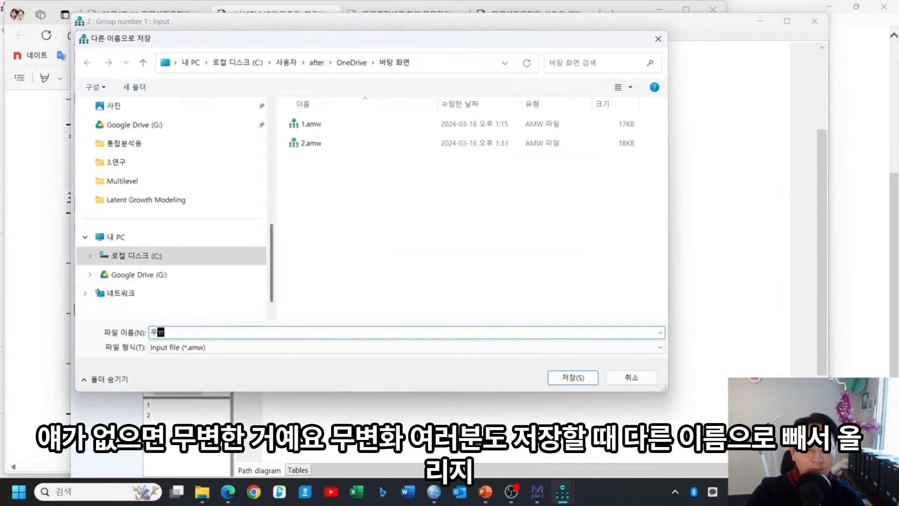
text(ㄴ화)
key(Return)
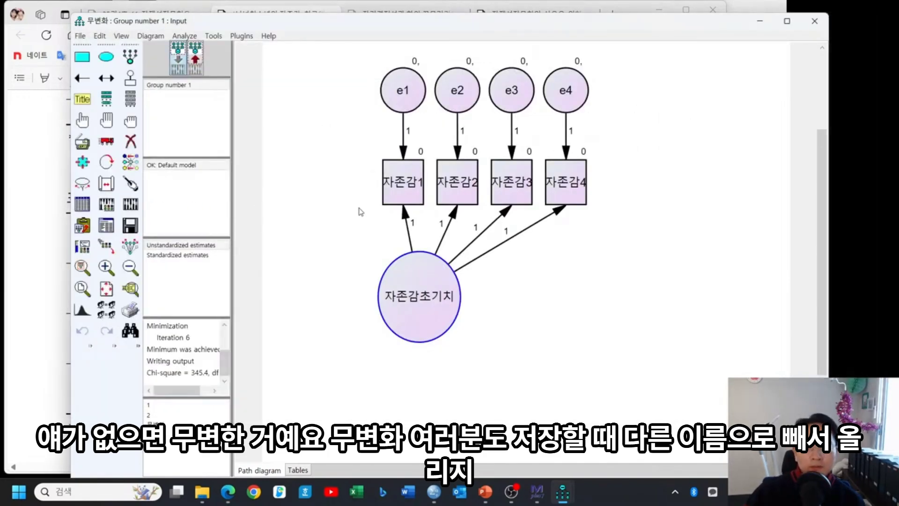
Step: Check the TLI and CFI of the 무변화 default model in its Model Fit output, and close the output window
click(108, 227)
click(37, 105)
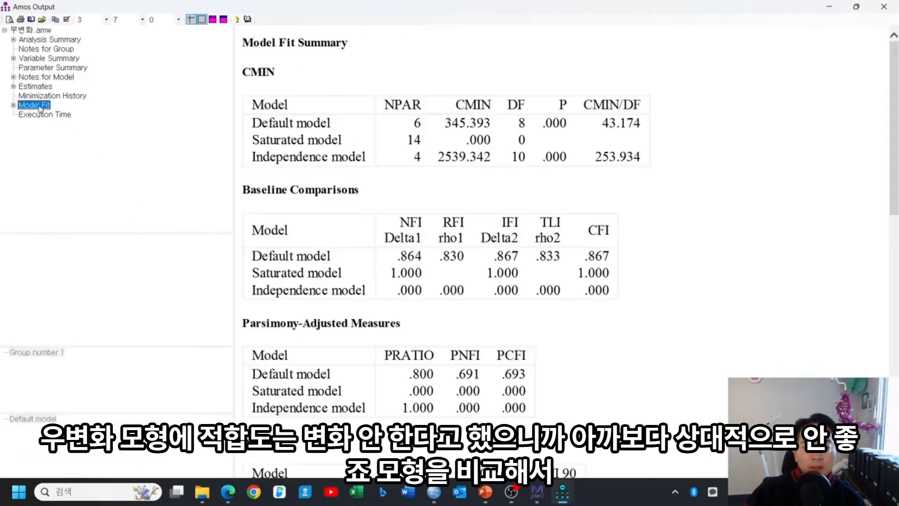
drag(543, 257, 599, 261)
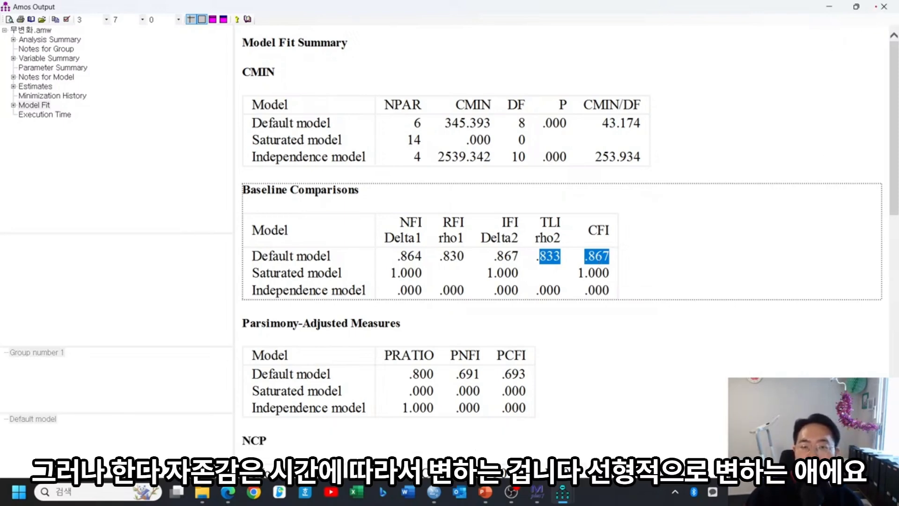
click(888, 8)
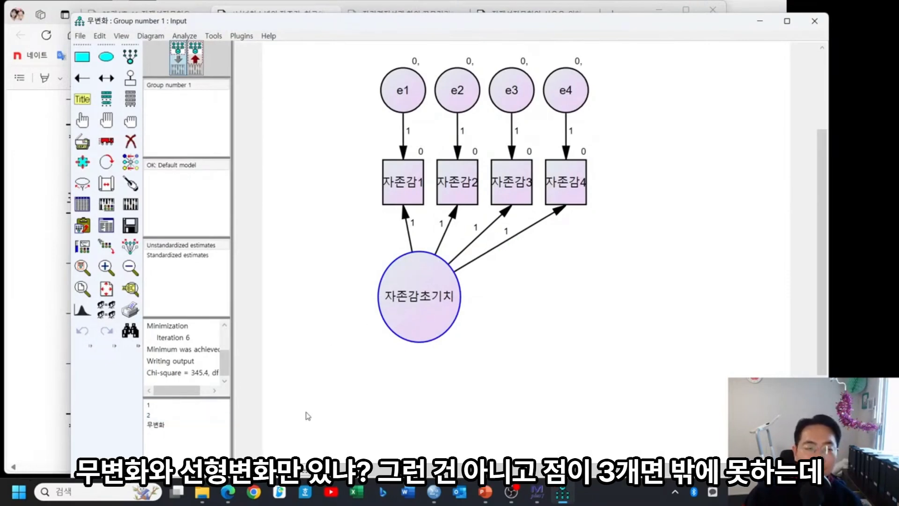
Step: Reopen the linear growth model diagram 2 containing both the 자존감초기치 and 자존감변화률 factors
click(195, 420)
scroll(502, 281, up, 4)
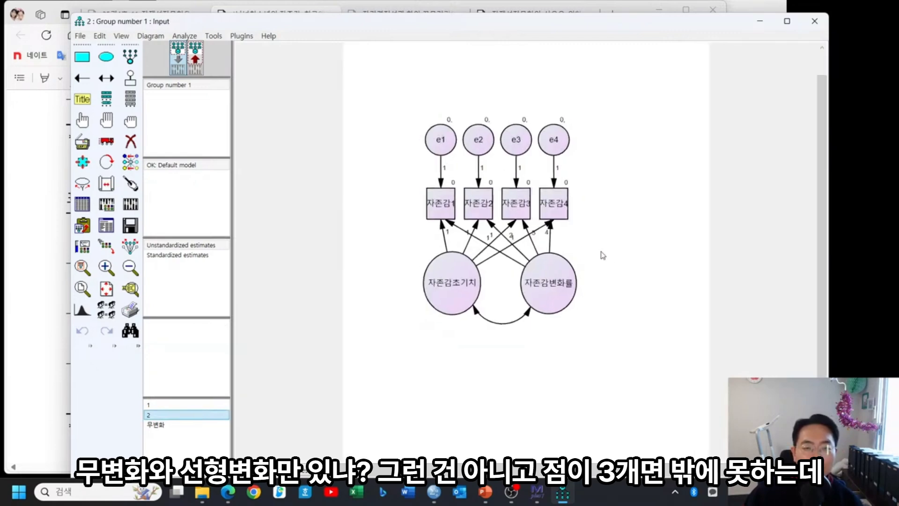
scroll(502, 225, up, 1)
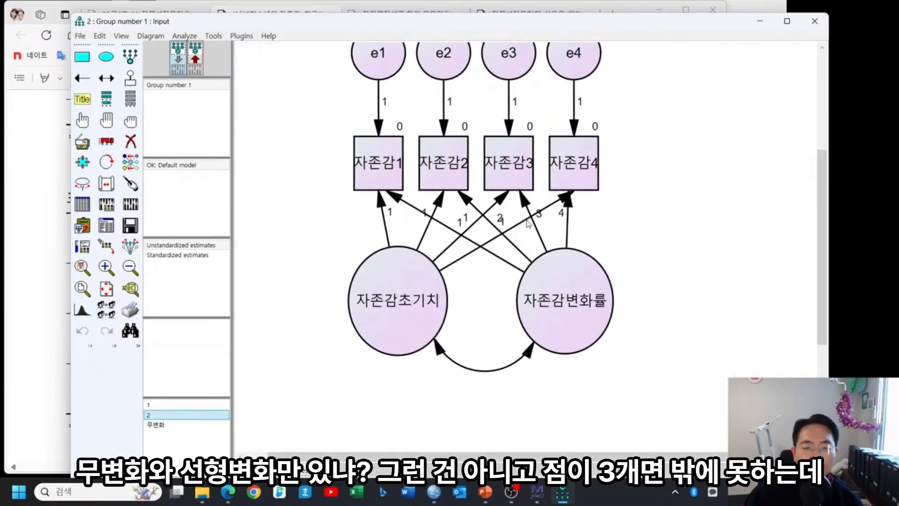
mouse_move(817, 299)
mouse_down()
mouse_move(820, 263)
mouse_move(821, 283)
mouse_up()
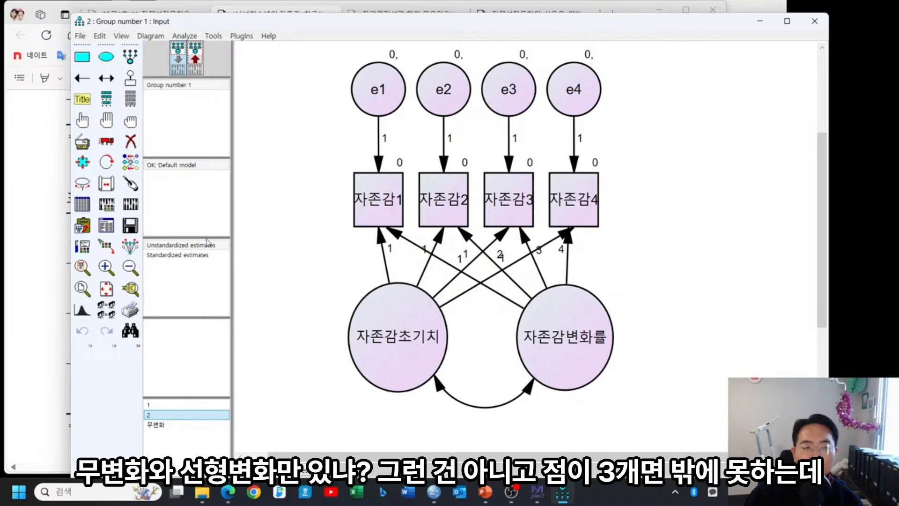
Step: Draw a new latent variable beside 자존감변화률 and clear its fixed mean value
click(106, 57)
drag(653, 279, 754, 386)
right_click(718, 337)
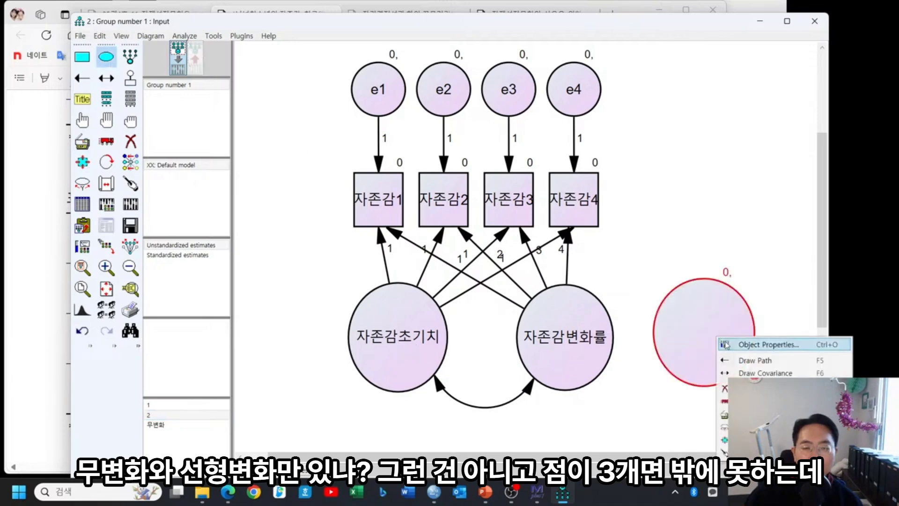
click(725, 344)
key(Delete)
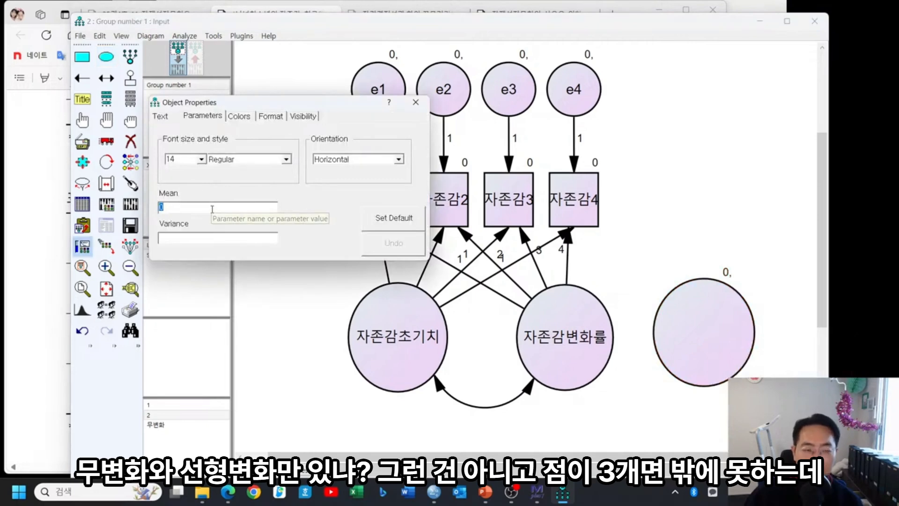
Step: Name the new latent variable 자존감이차변화률
click(172, 118)
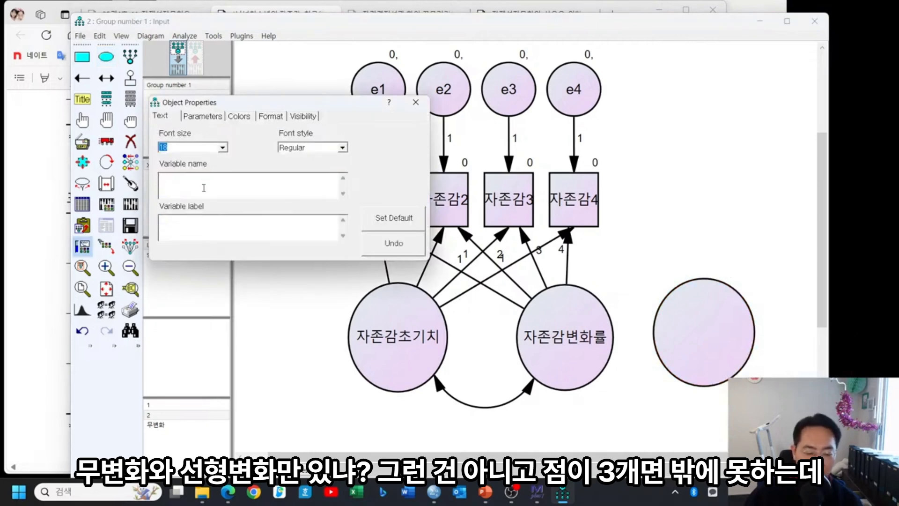
text(wkw)
key(BackSpace)
key(BackSpace)
key(BackSpace)
key(Hangul)
text(잦)
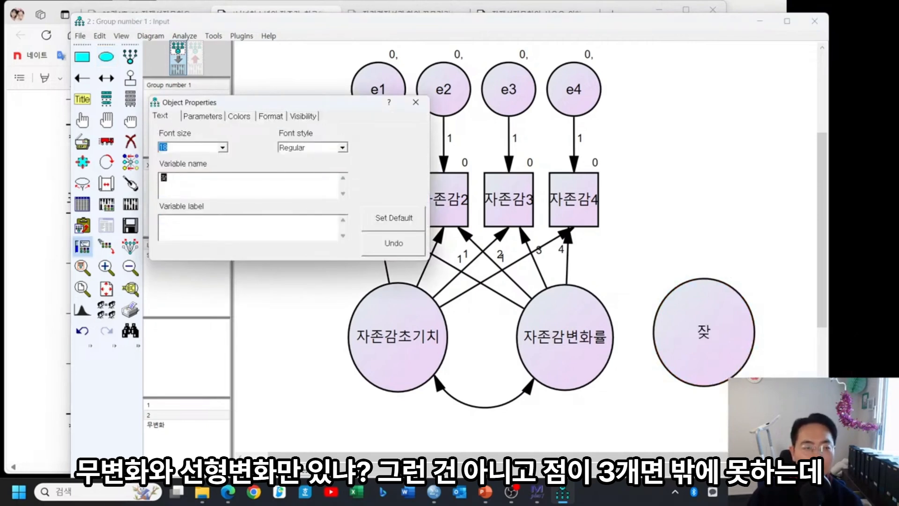
text(존감이차변화)
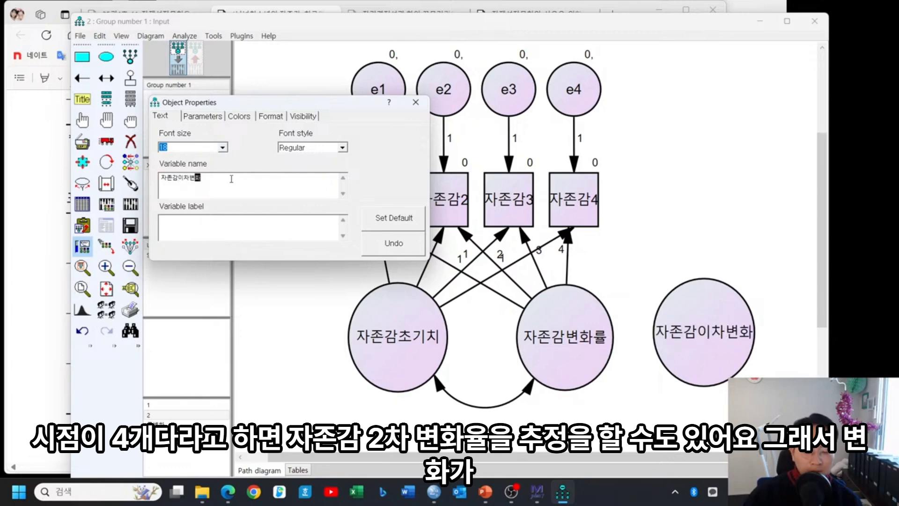
text(률)
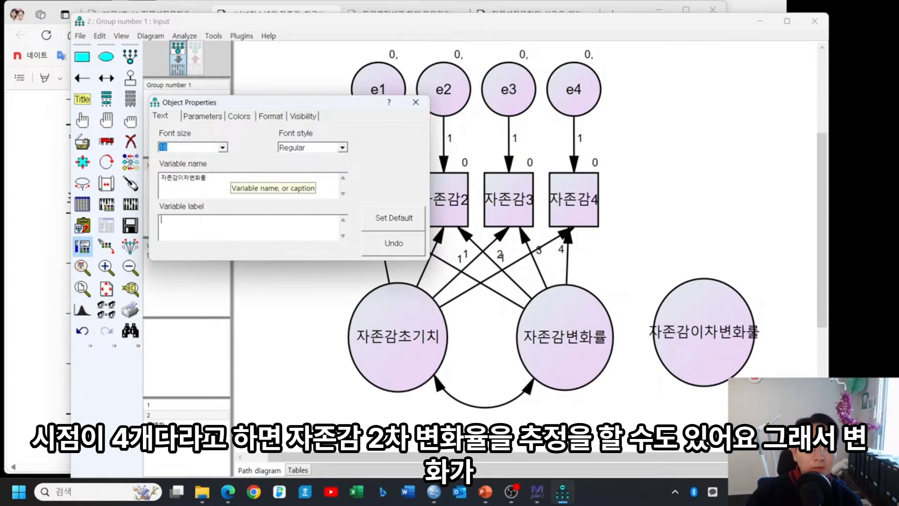
Step: Correct the last syllable of the new factor's name so it reads 자존감이차변화율
click(231, 179)
key(BackSpace)
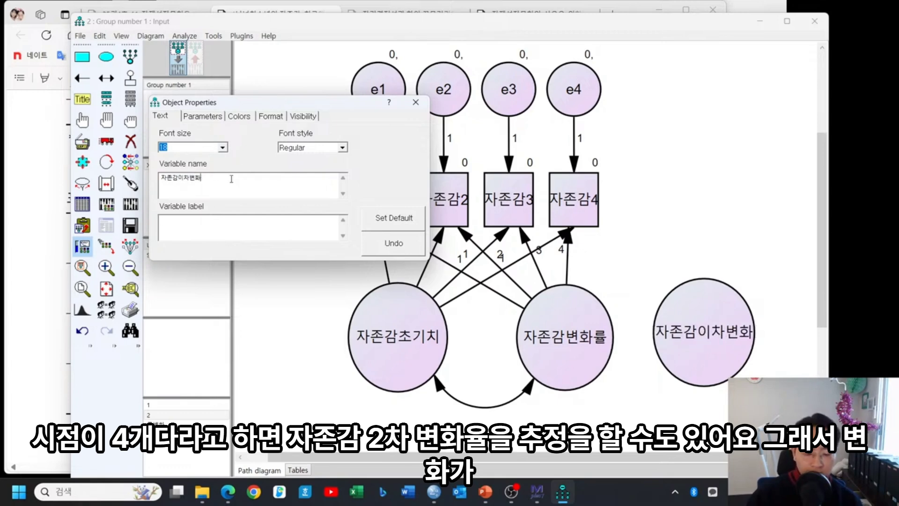
text(률)
key(Tab)
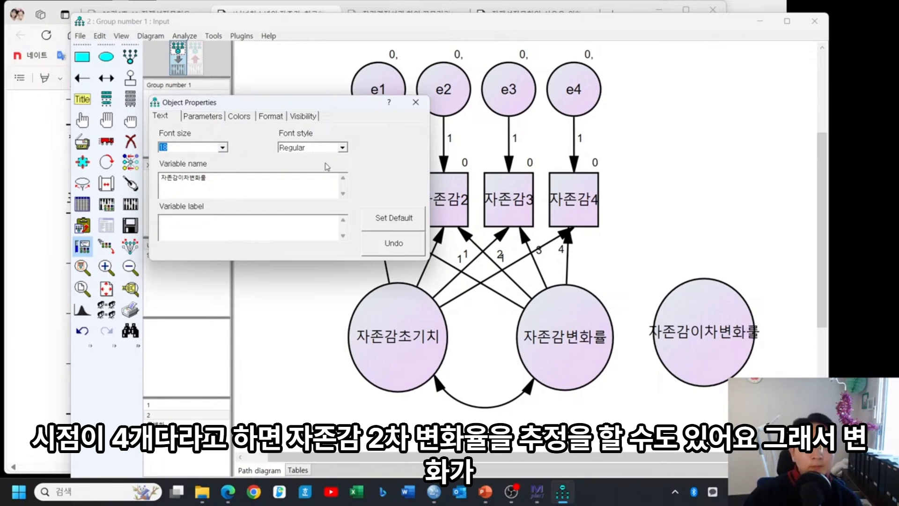
key(BackSpace)
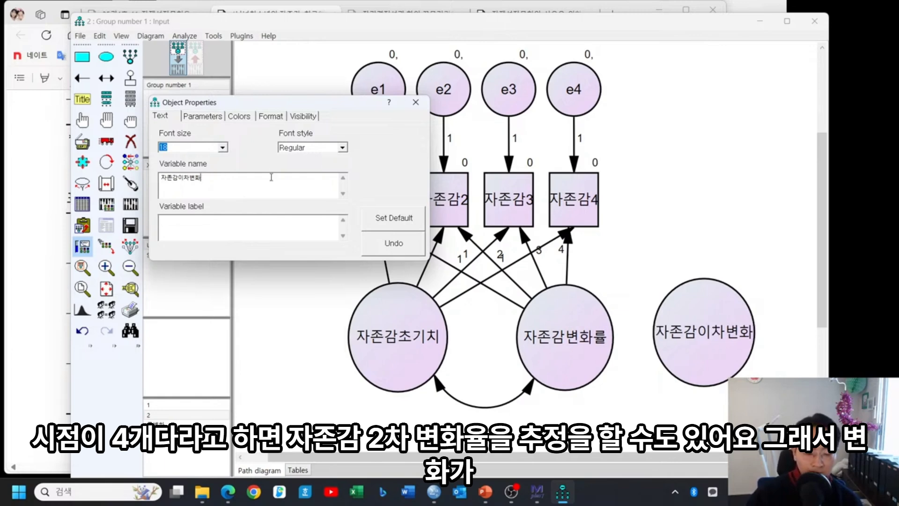
text(률)
key(Tab)
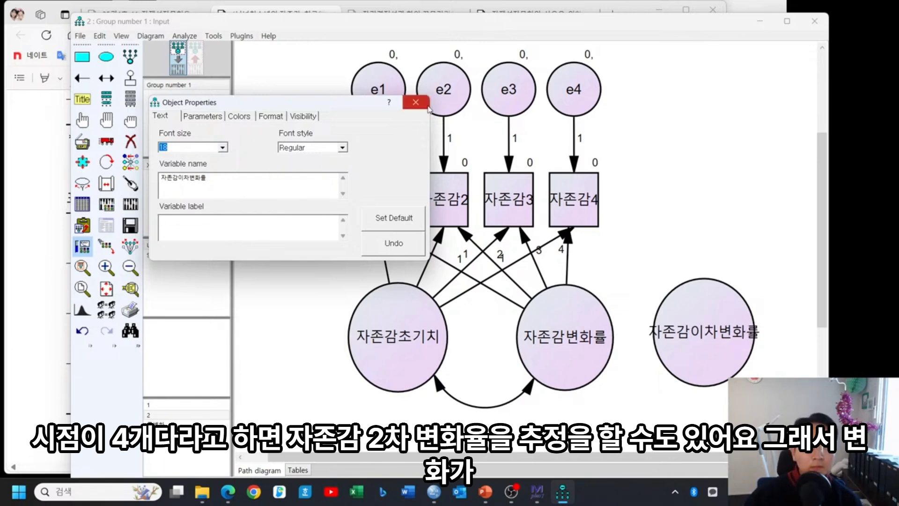
click(234, 182)
key(BackSpace)
text(율)
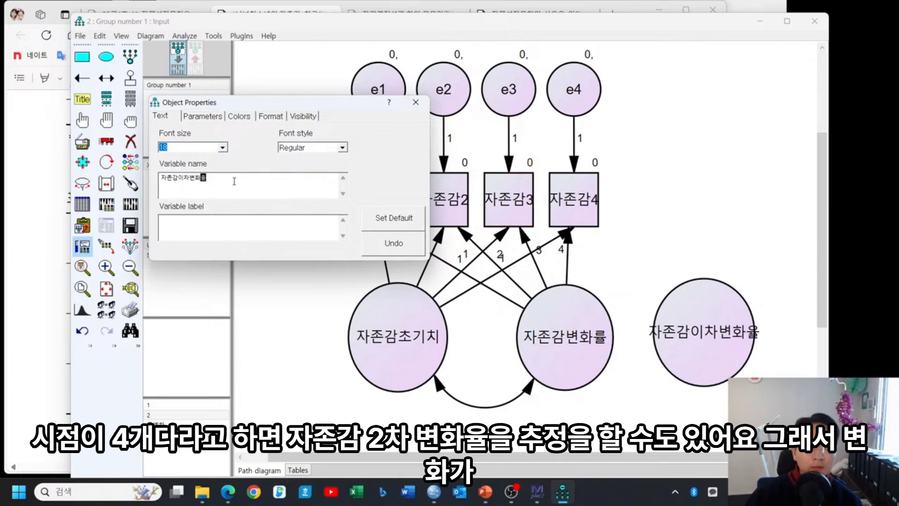
Step: Draw regression paths from the 자존감이차변화율 factor to each of 자존감1, 자존감2, 자존감3 and 자존감4
click(415, 102)
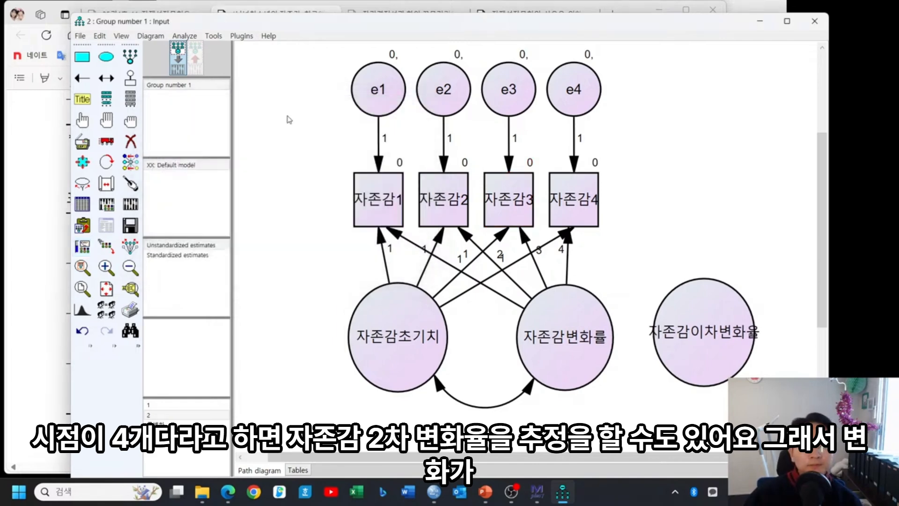
click(81, 77)
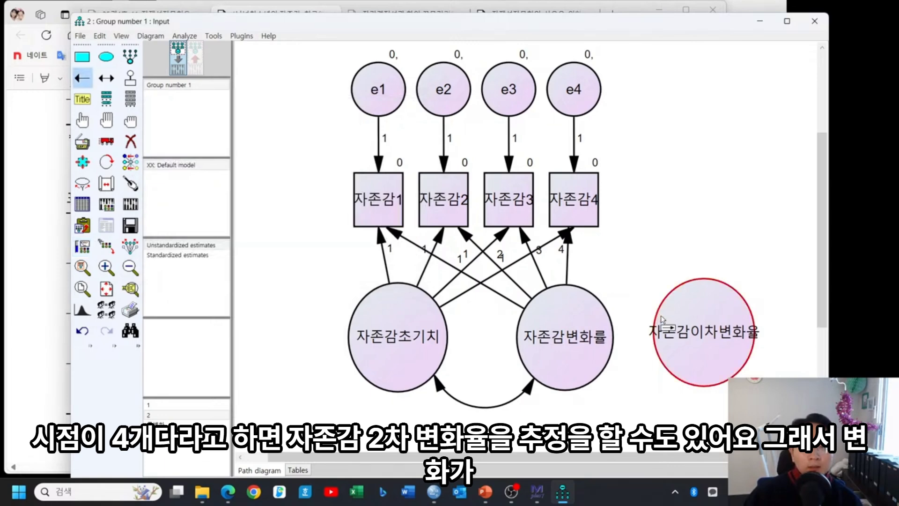
mouse_move(662, 320)
mouse_down()
mouse_move(388, 232)
mouse_move(381, 220)
mouse_up()
mouse_move(663, 304)
mouse_down()
mouse_move(426, 228)
mouse_move(538, 239)
mouse_move(520, 218)
mouse_up()
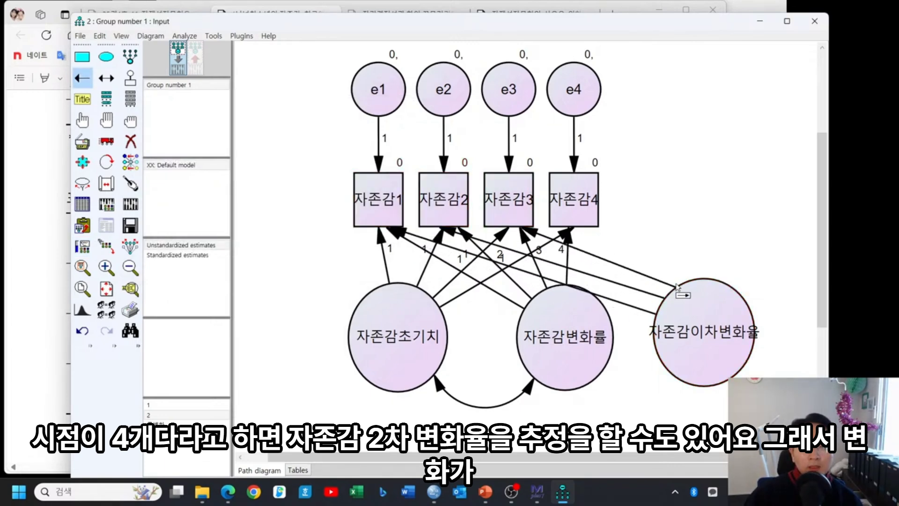
drag(703, 293, 578, 211)
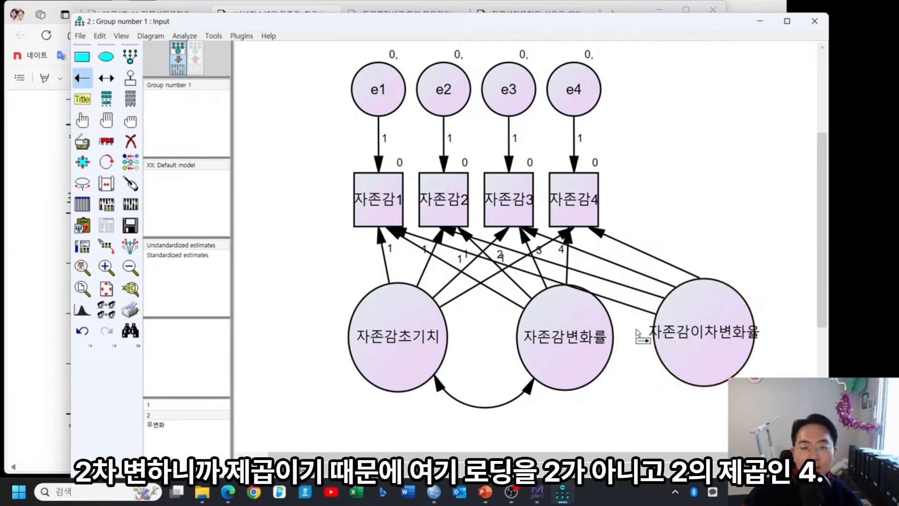
Step: Fix the regression weights from 자존감이차변화율 to 자존감1, 자존감2, 자존감3 and 자존감4 at 1, 4, 9 and 16
click(82, 120)
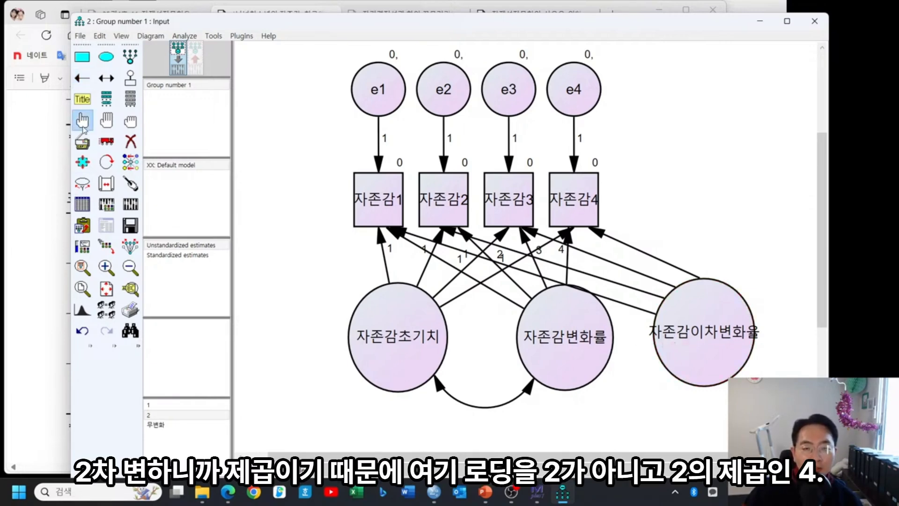
double_click(634, 312)
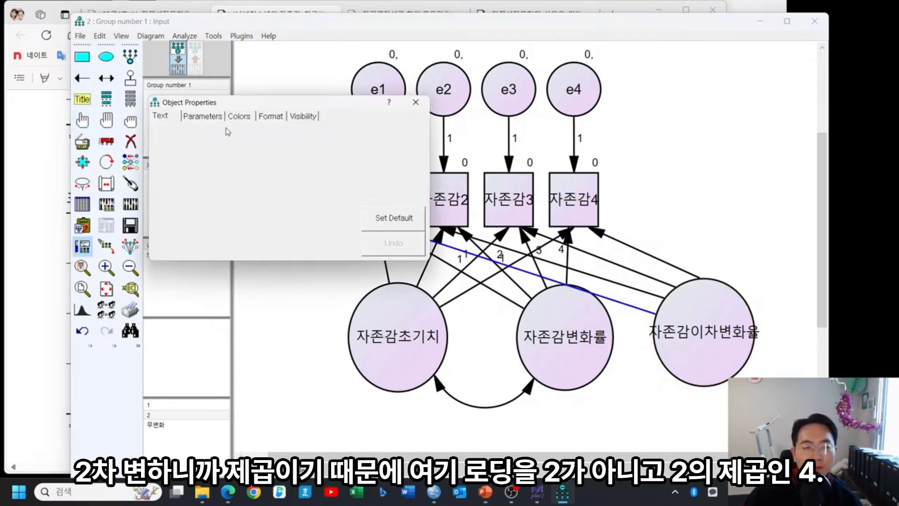
text(1)
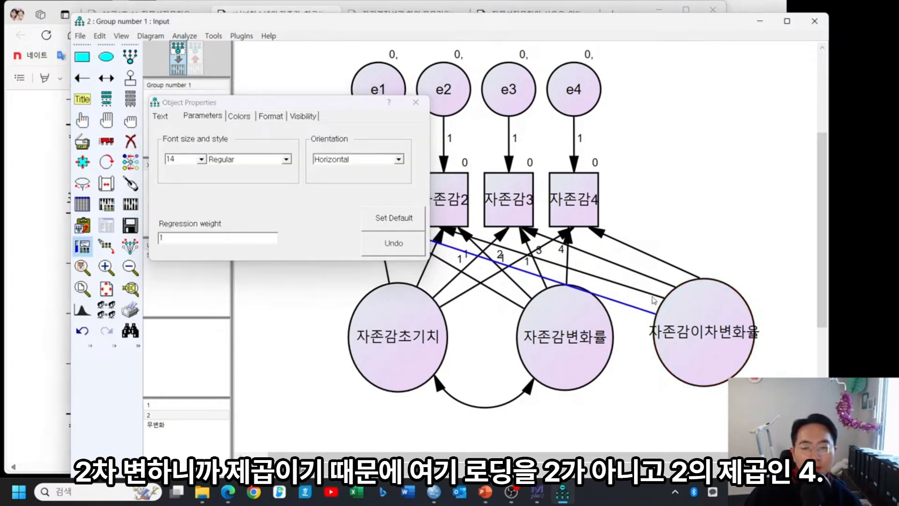
click(653, 291)
text(3)
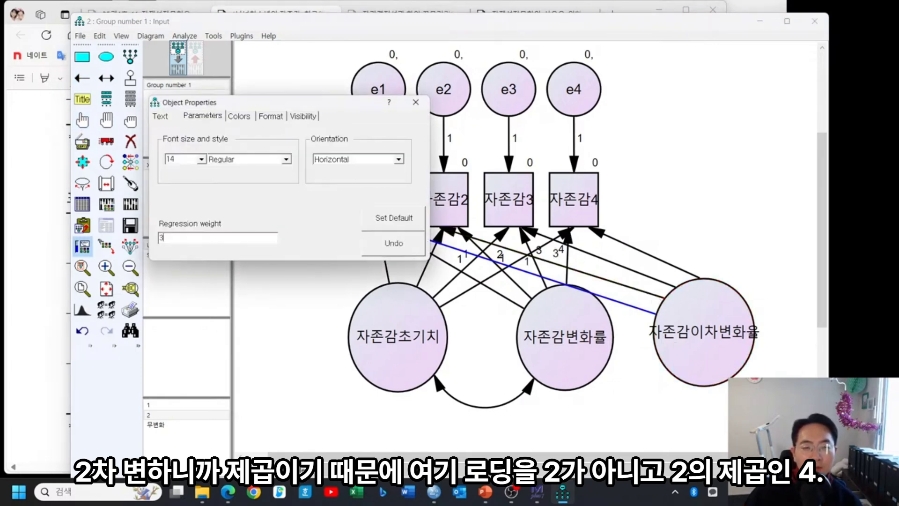
key(BackSpace)
text(4)
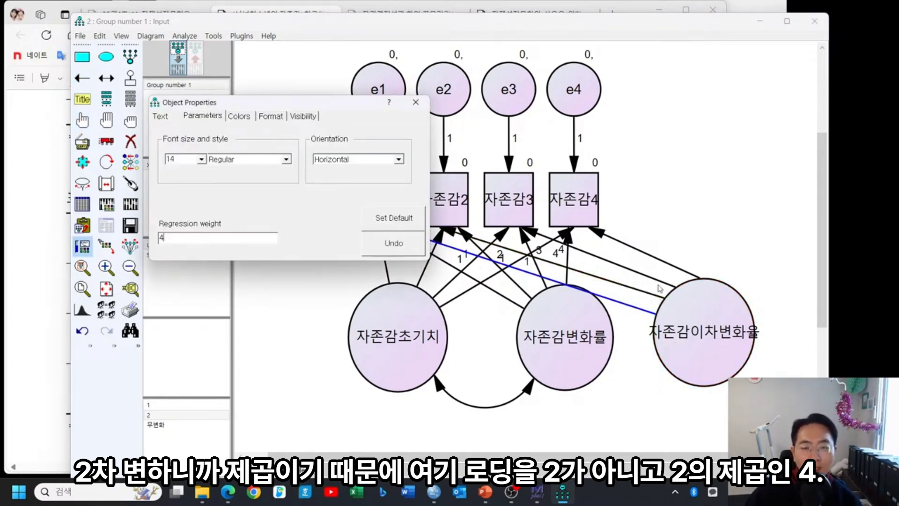
click(591, 257)
text(9)
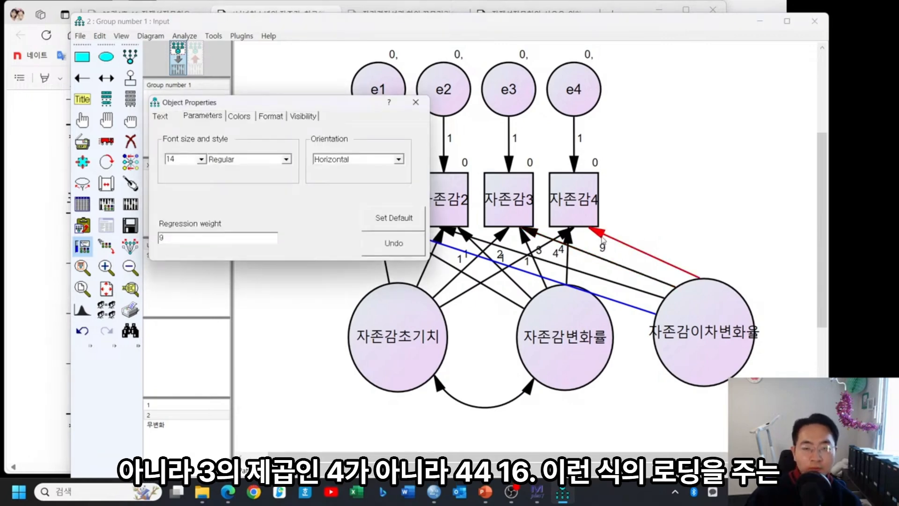
click(602, 239)
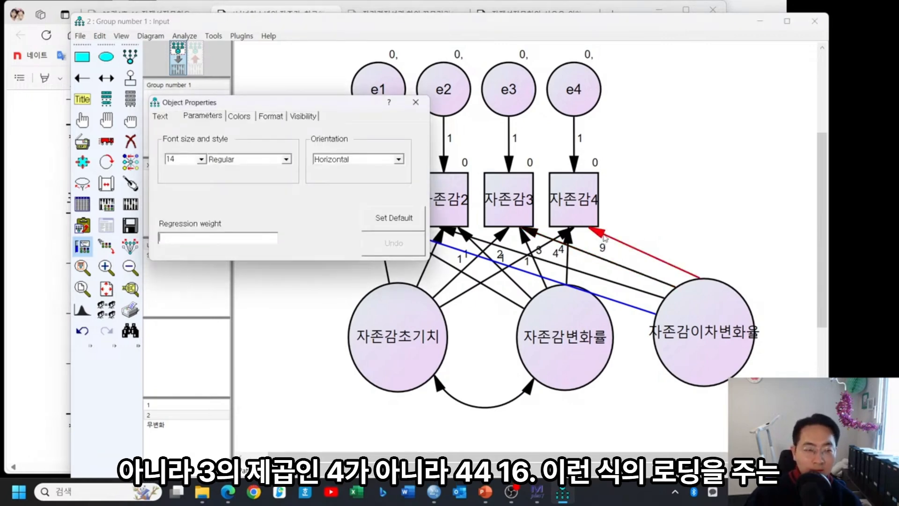
text(16)
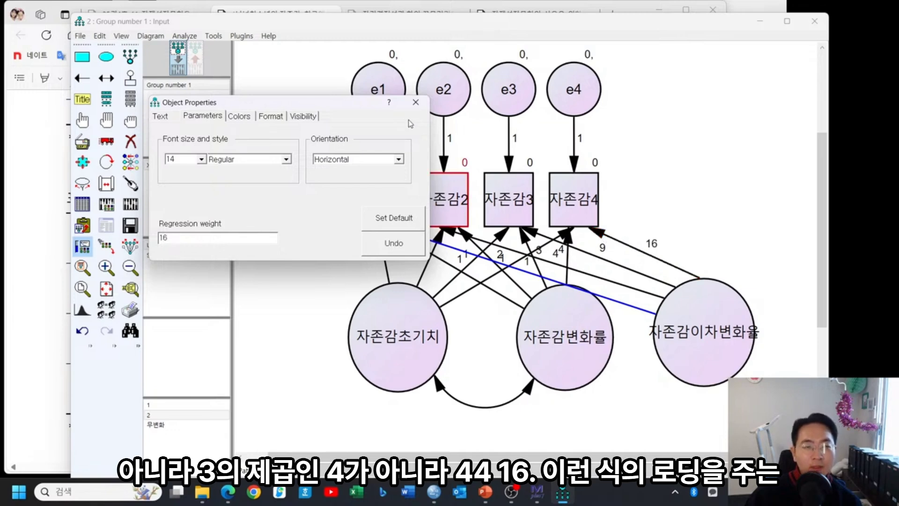
click(416, 102)
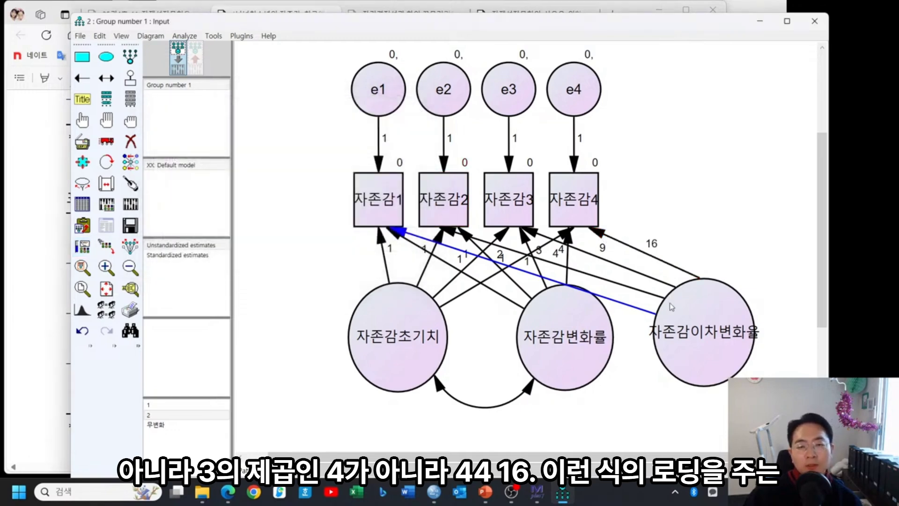
Step: Add covariances linking 자존감이차변화율 with 자존감초기치 and 자존감변화률, and save the model as a new file named 3
click(106, 78)
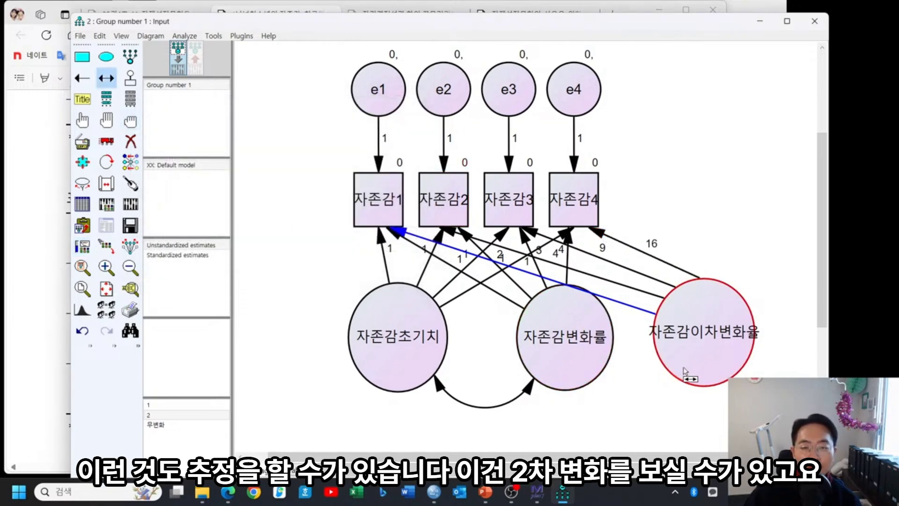
drag(676, 367, 427, 364)
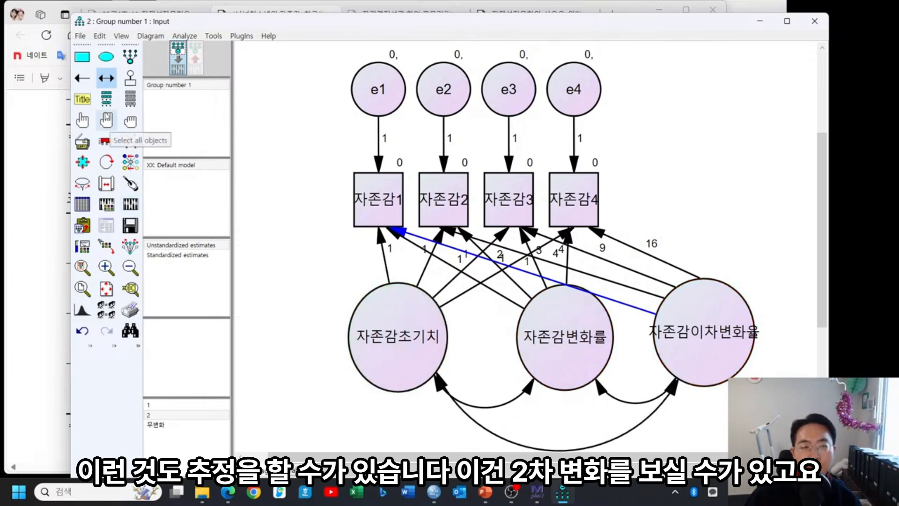
click(80, 36)
click(99, 112)
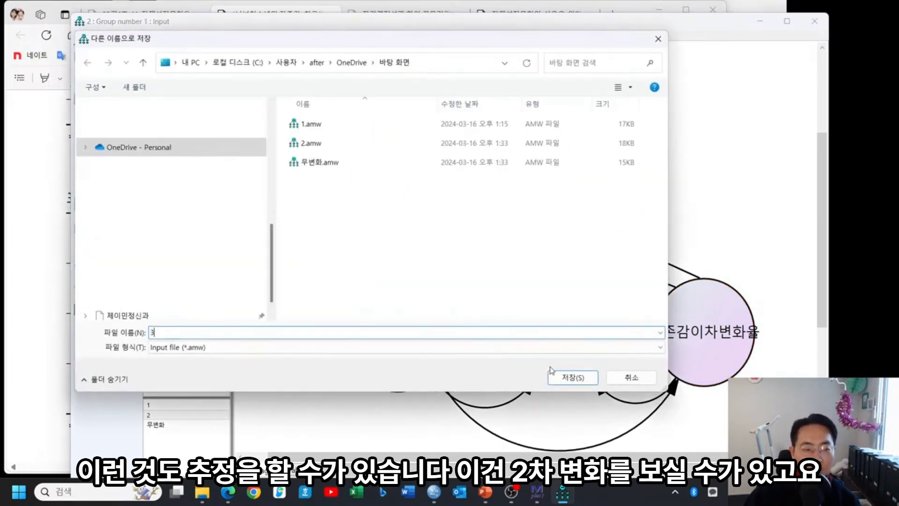
click(575, 375)
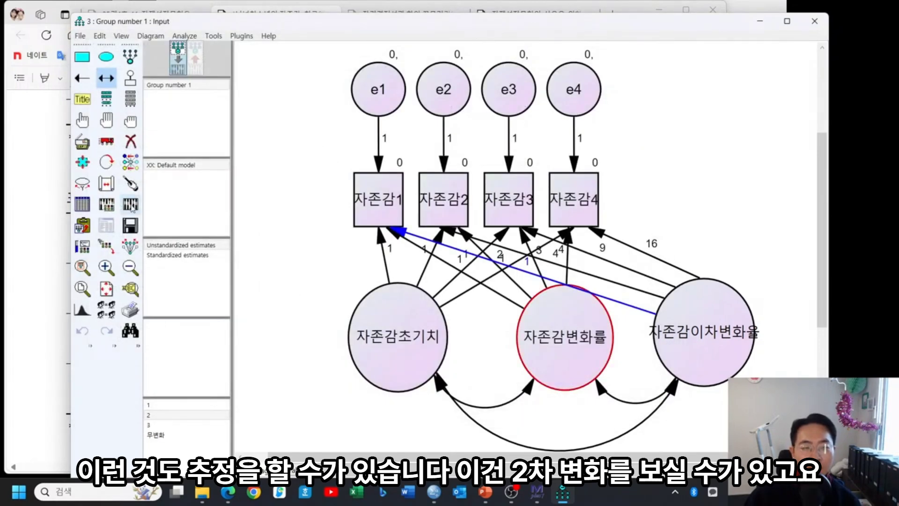
Step: Calculate the quadratic model's estimates and examine the 자존감이차변화율 regression weights and the factor means in the text output
click(130, 204)
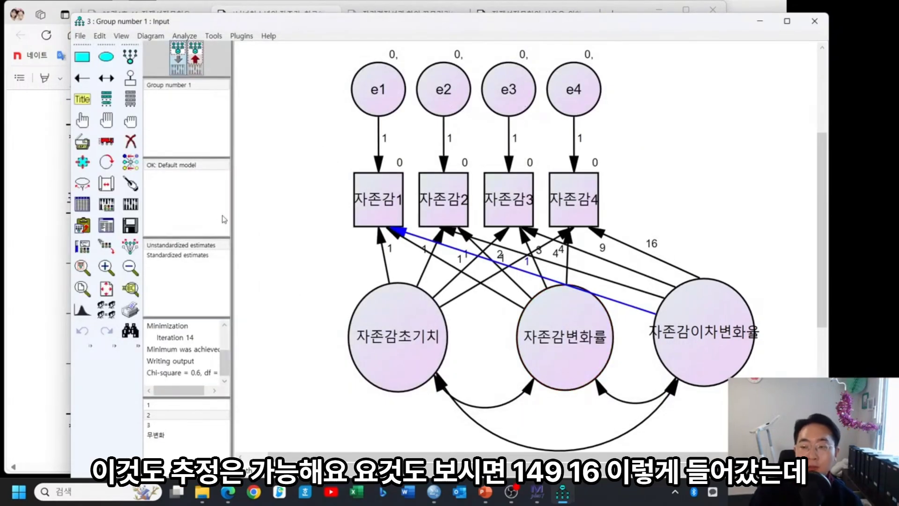
click(107, 225)
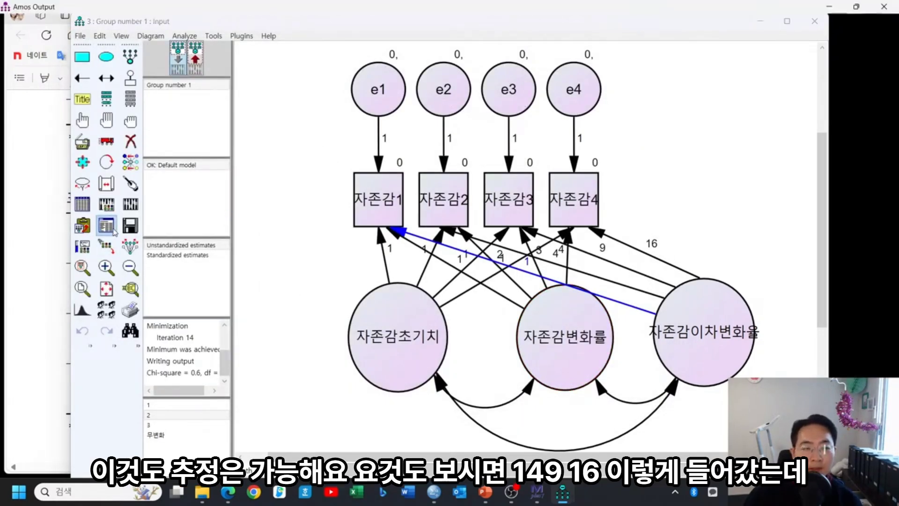
click(37, 88)
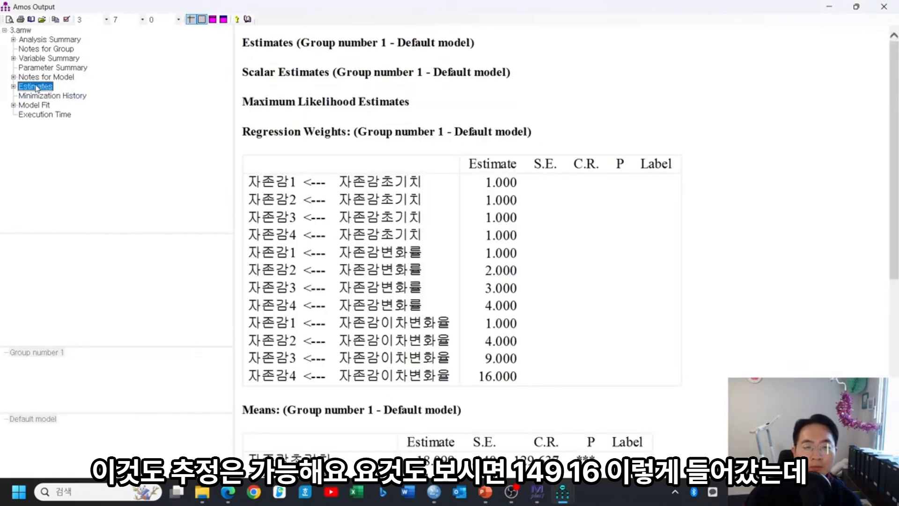
scroll(557, 327, down, 3)
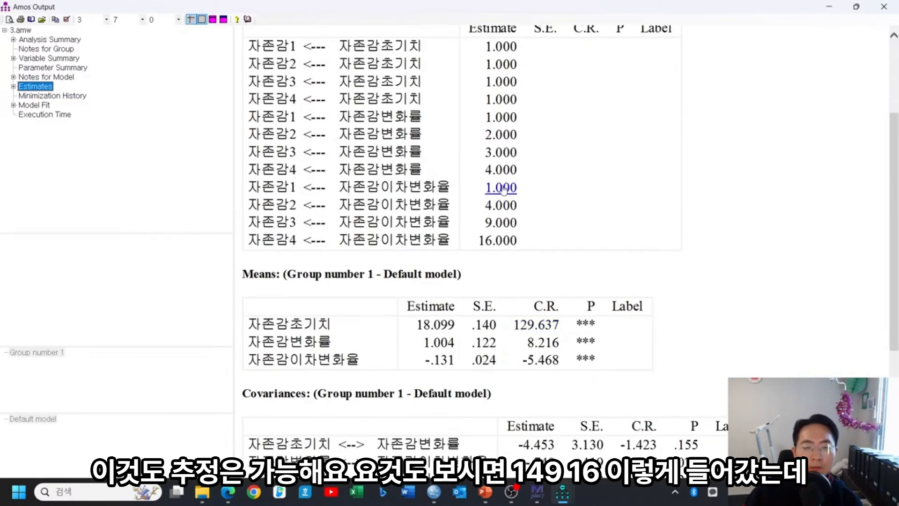
drag(503, 189, 536, 244)
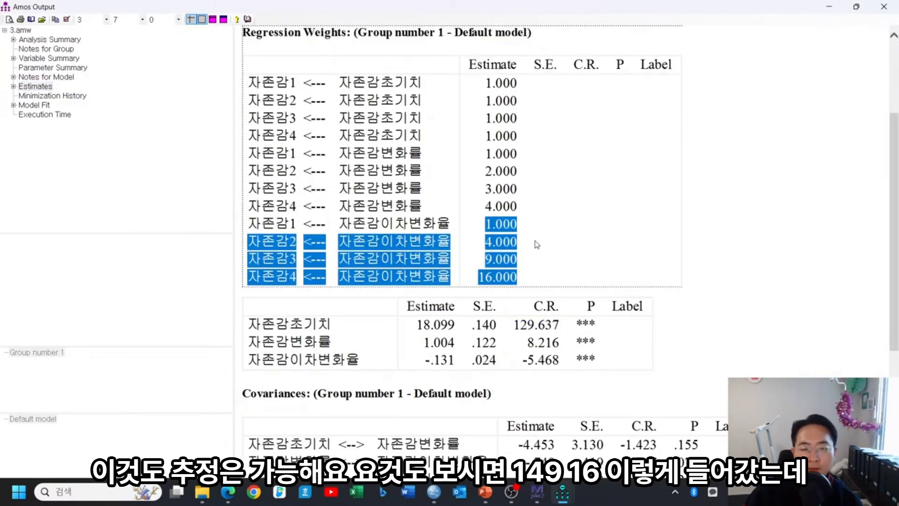
click(566, 253)
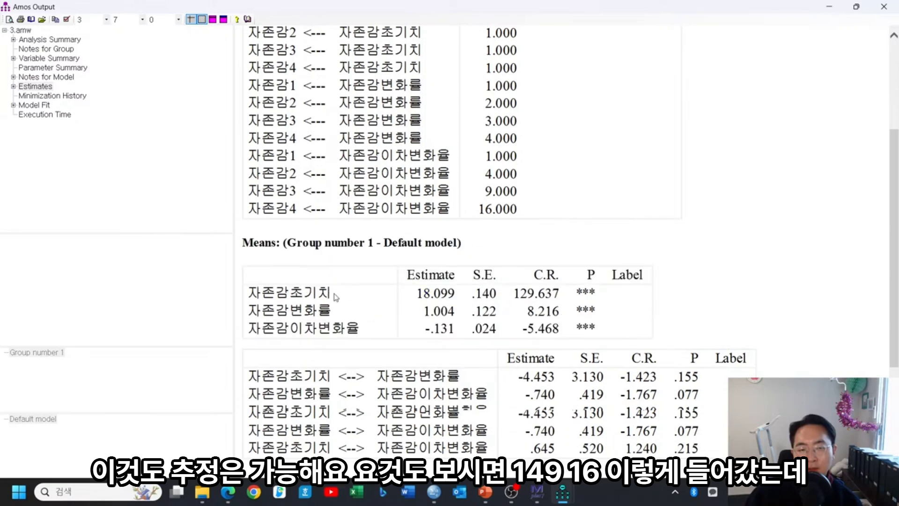
Step: Examine the 자존감이차변화율 row in the Means table of the Amos estimates
drag(248, 327, 598, 327)
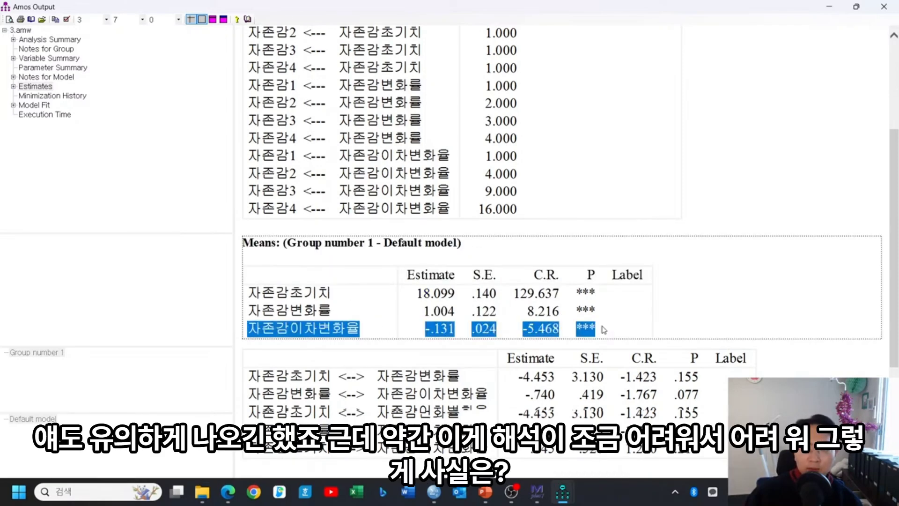
click(625, 328)
drag(299, 327, 606, 331)
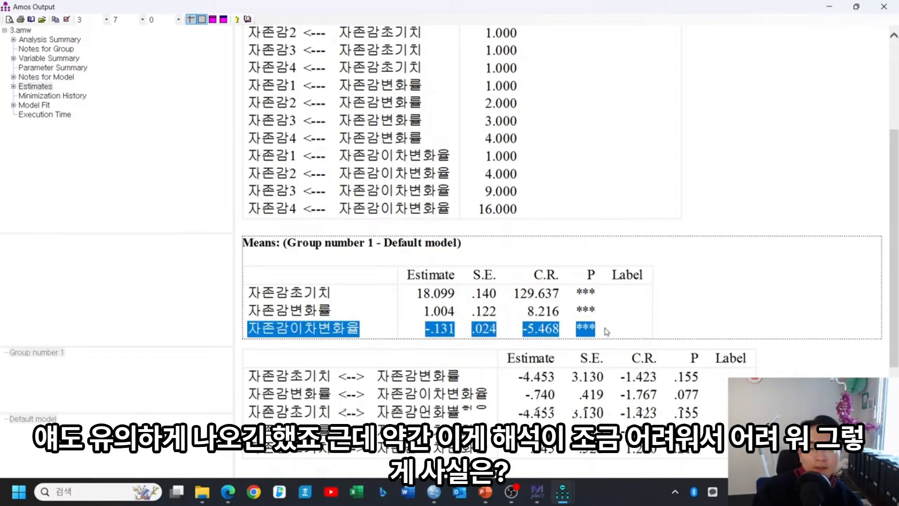
click(628, 328)
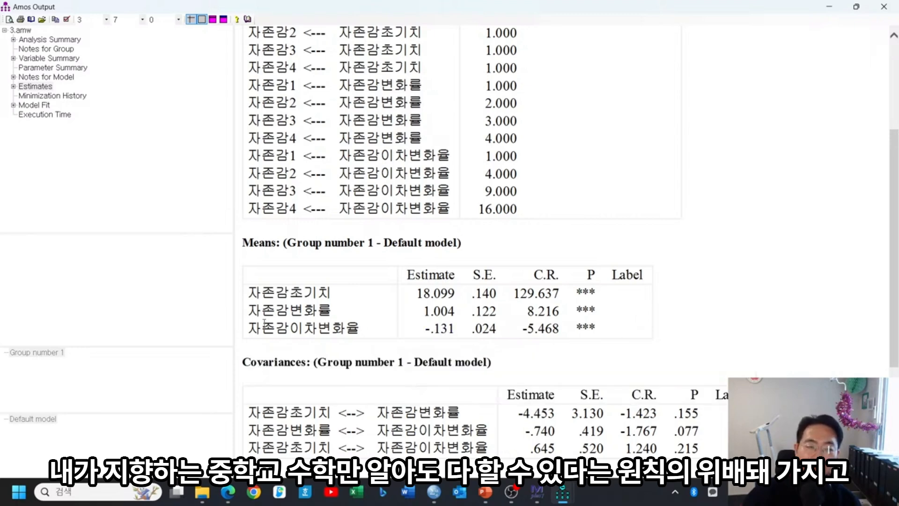
drag(263, 323, 609, 333)
click(619, 332)
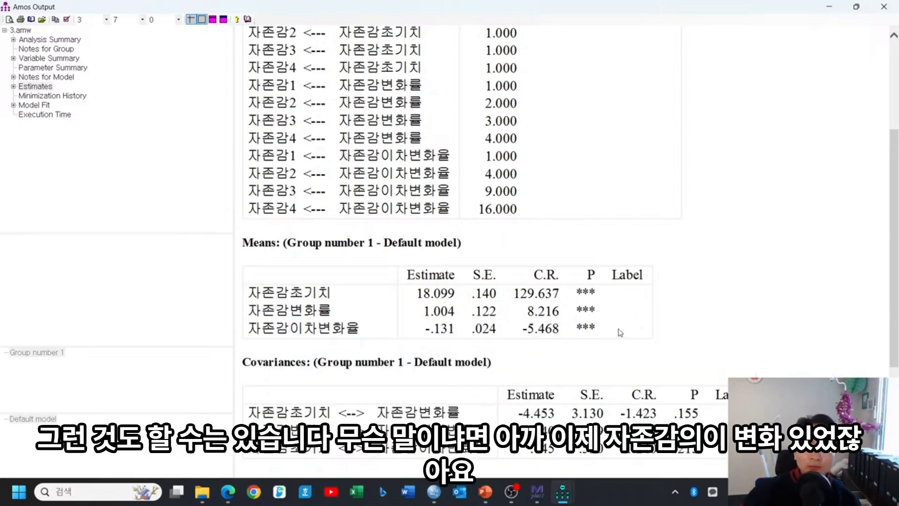
Step: Copy the 기술통계량 table from the SPSS Statistics Viewer into a new blank Excel workbook at A1
mouse_move(437, 495)
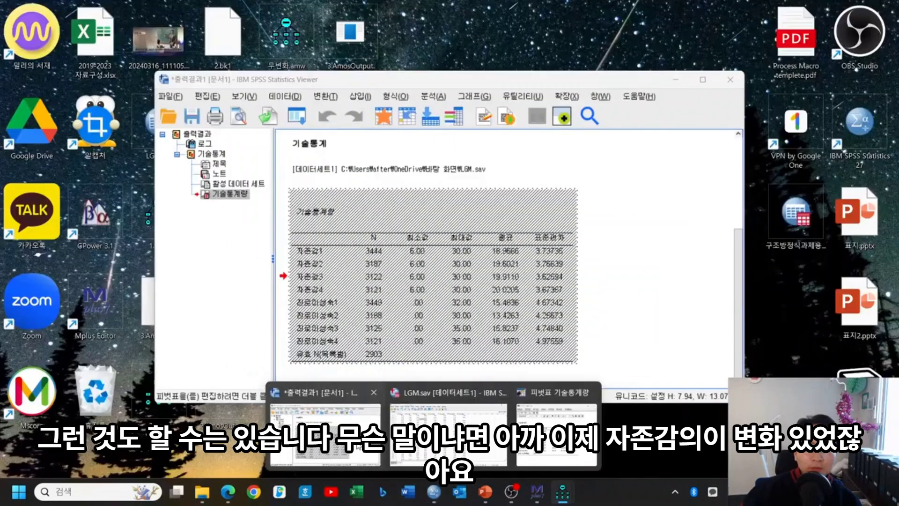
click(325, 433)
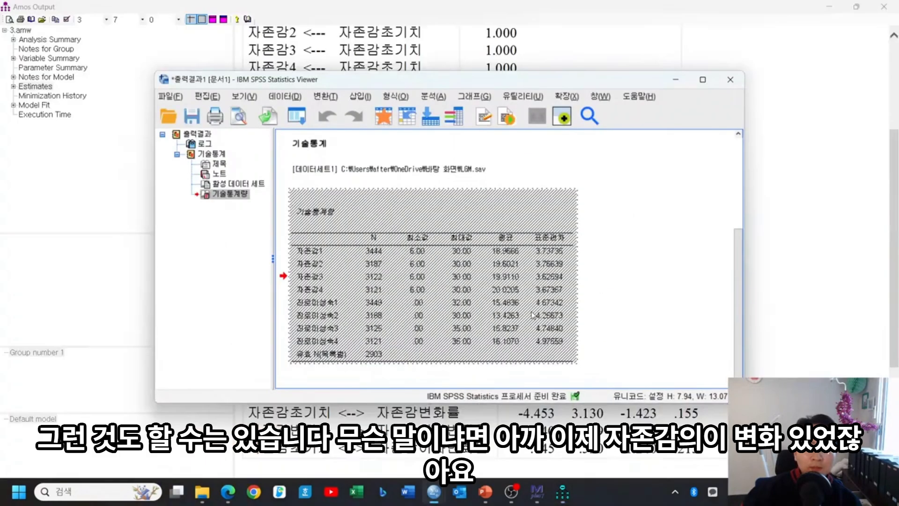
right_click(499, 265)
click(517, 279)
click(357, 491)
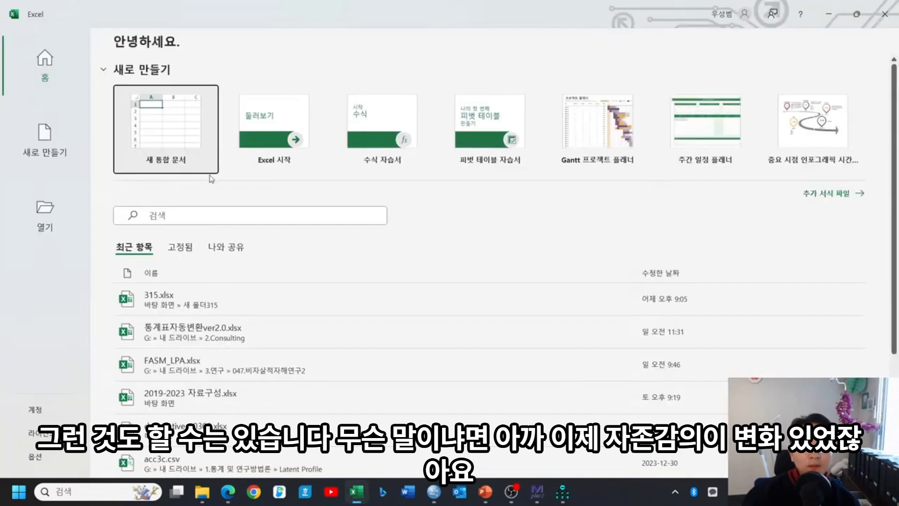
click(178, 169)
key(ctrl+v)
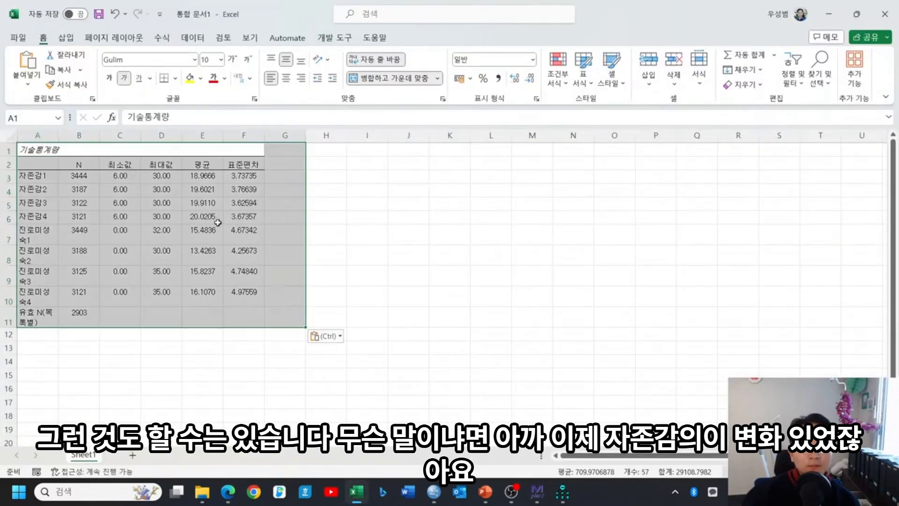
scroll(216, 224, up, 2)
click(277, 226)
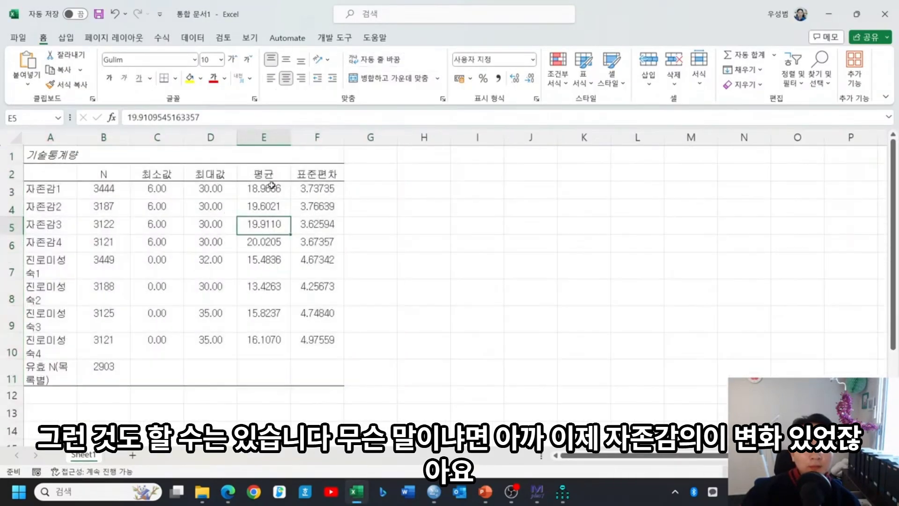
Step: Copy the 평균 header and the four 자존감 means (E2:E6) to the cells starting at J5
drag(270, 176, 267, 239)
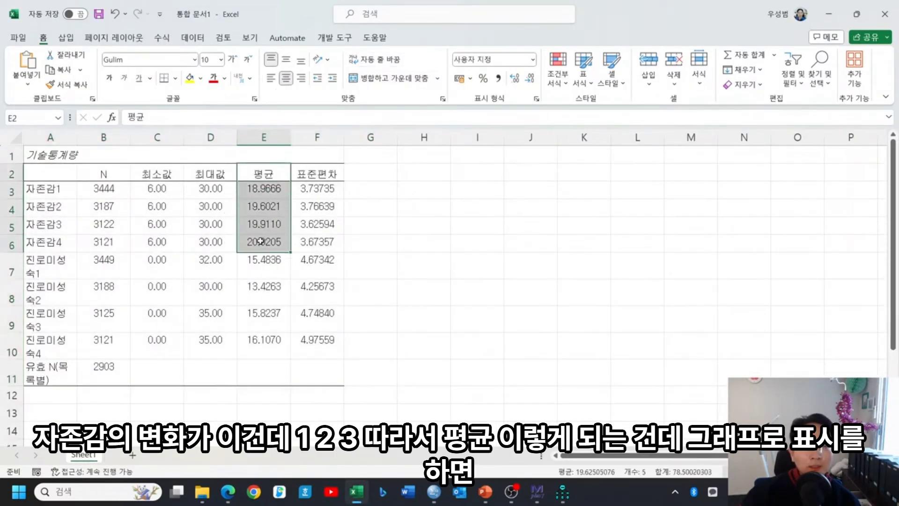
key(ctrl+c)
click(555, 223)
key(ctrl+v)
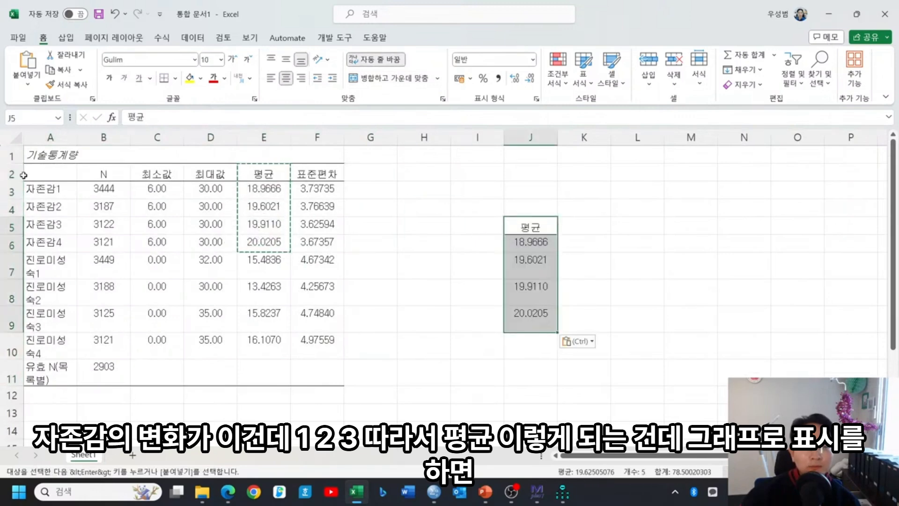
Step: Copy the labels 자존감1 to 자존감4 (A3:A6) beside the copied means, starting at I6
click(45, 196)
drag(45, 197, 45, 243)
key(ctrl+c)
click(475, 241)
key(ctrl+v)
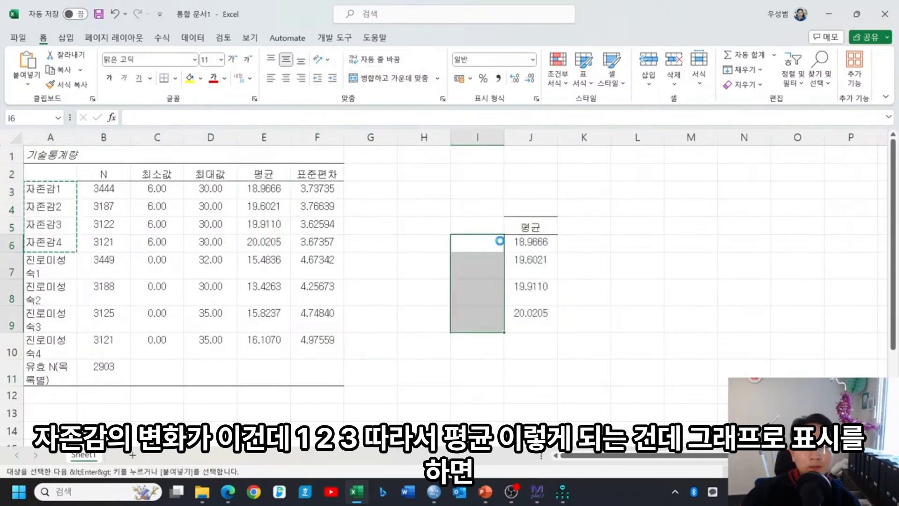
Step: Insert a 2-D line chart with markers from the range I5:J9
drag(472, 220, 531, 323)
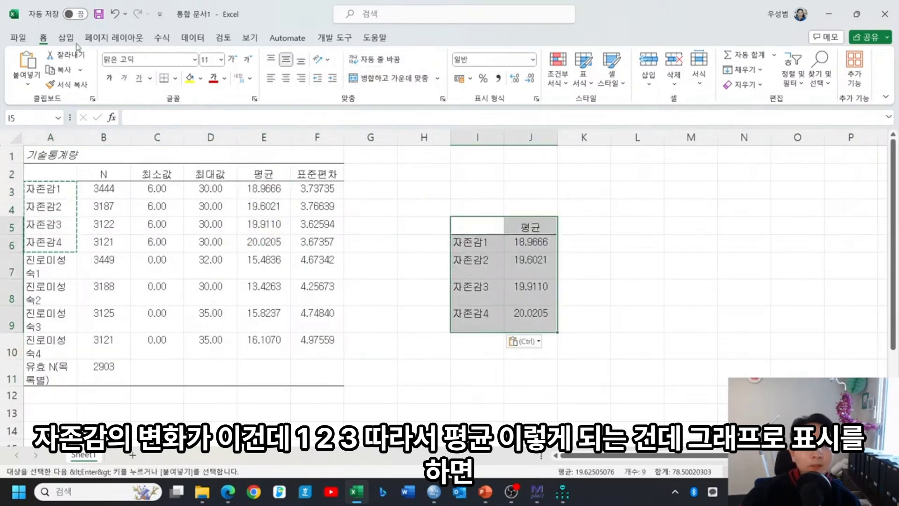
click(66, 37)
click(323, 71)
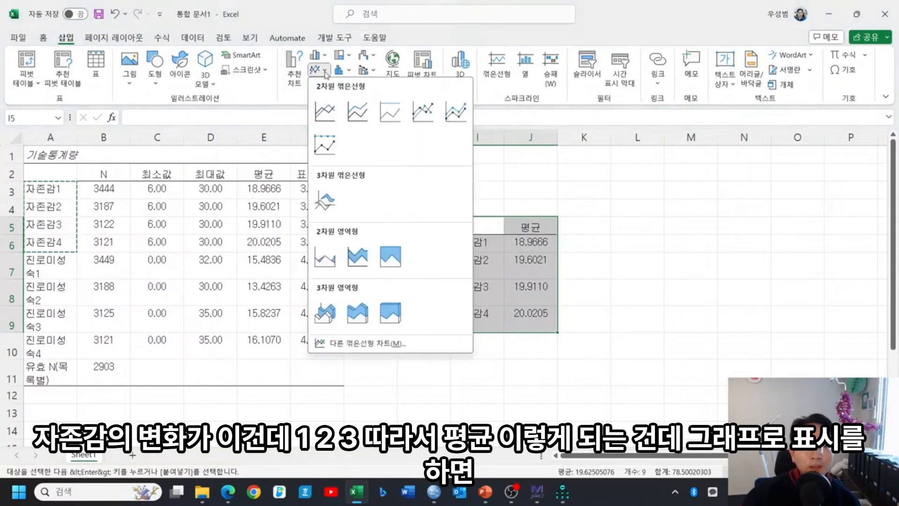
click(423, 111)
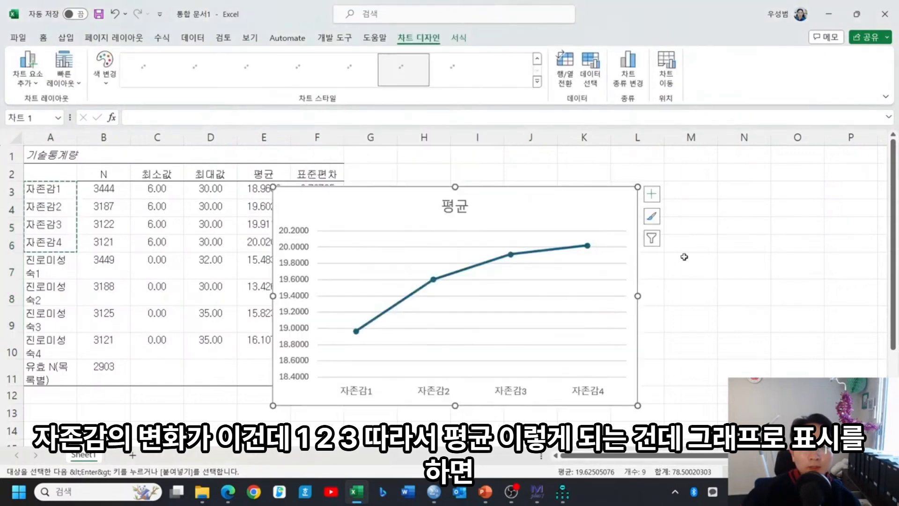
Step: Move the 평균 line chart to the empty area below the statistics table, starting in column B at row 12
drag(561, 231, 621, 328)
scroll(672, 257, down, 2)
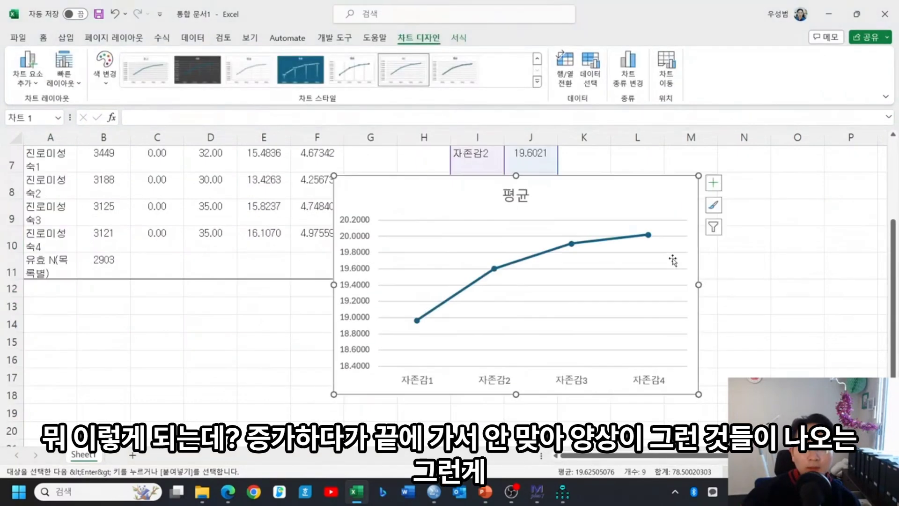
drag(667, 198, 602, 261)
scroll(602, 253, down, 2)
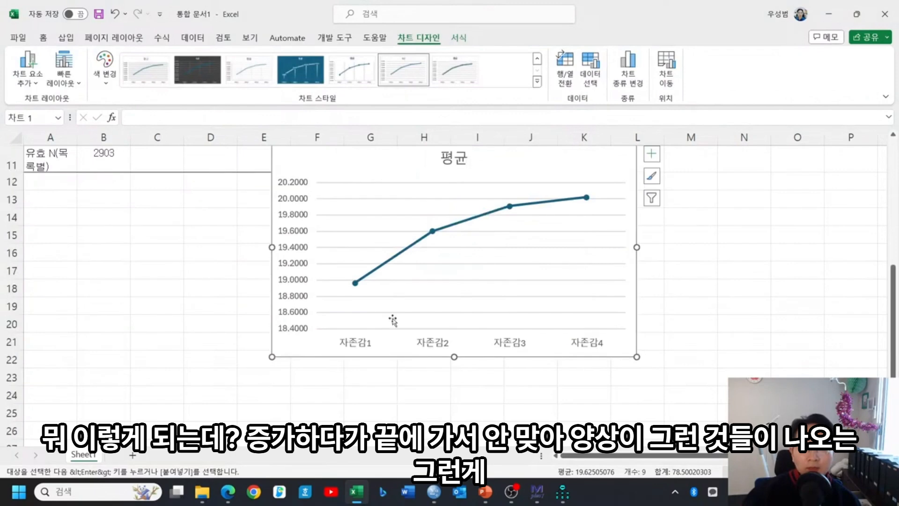
drag(296, 356, 260, 404)
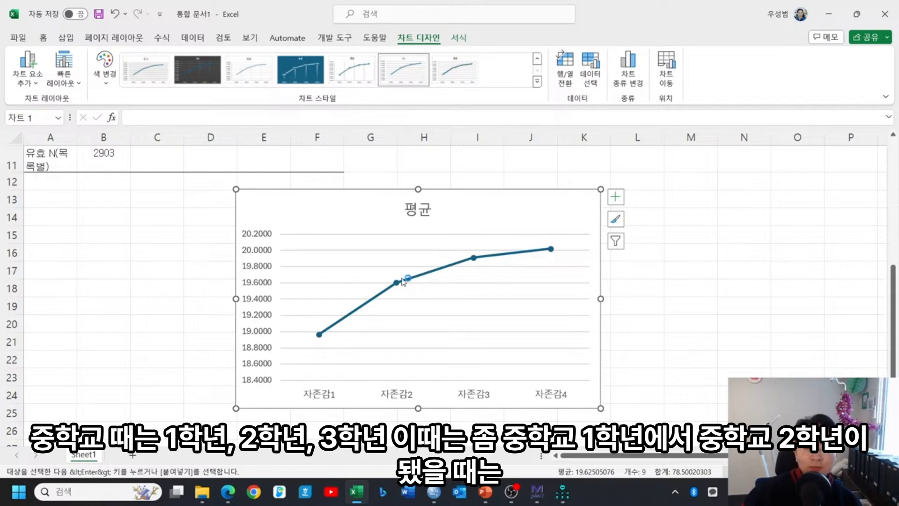
mouse_move(401, 281)
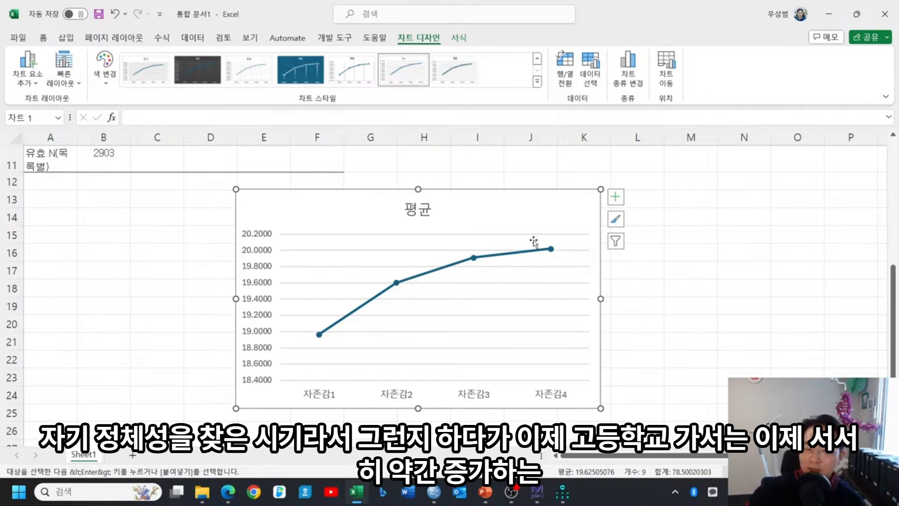
drag(547, 218, 415, 202)
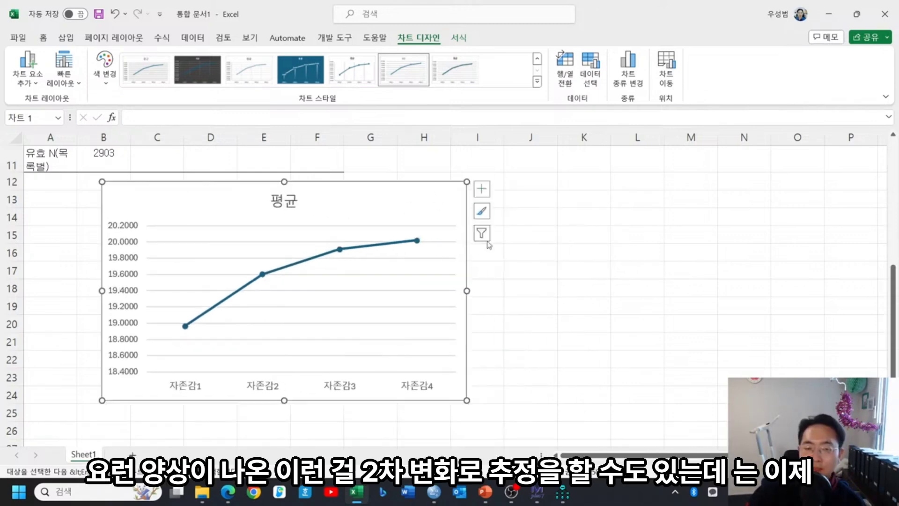
click(584, 243)
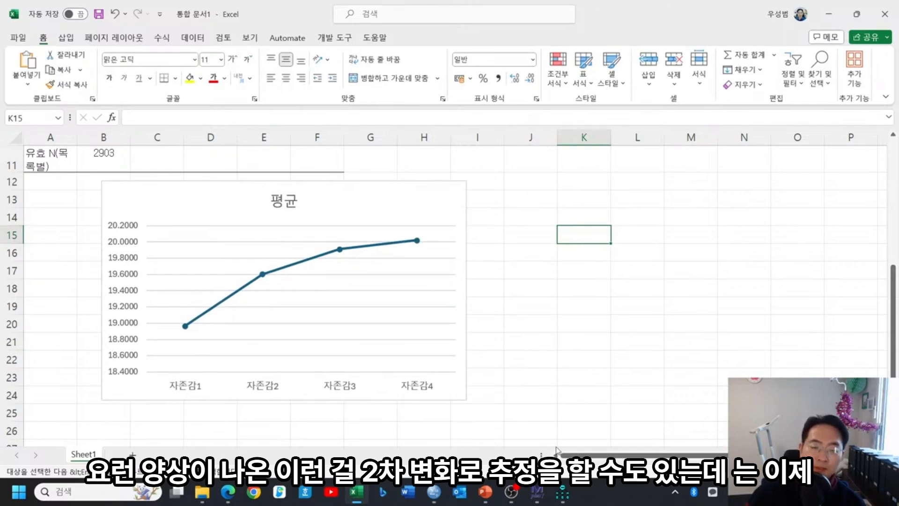
Step: Switch to the paper in Edge and underline 선형변화모형 in the 자존감 section of 표 2 with the pen
mouse_move(572, 496)
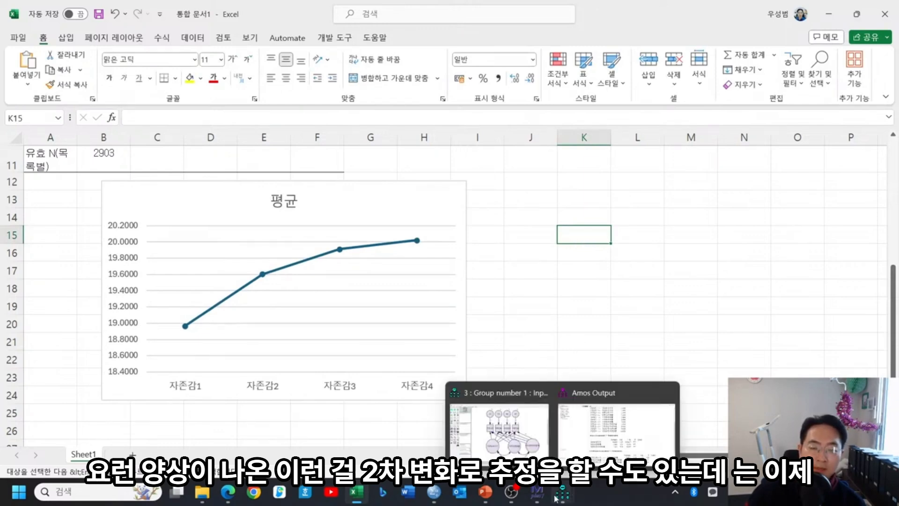
click(553, 255)
click(229, 491)
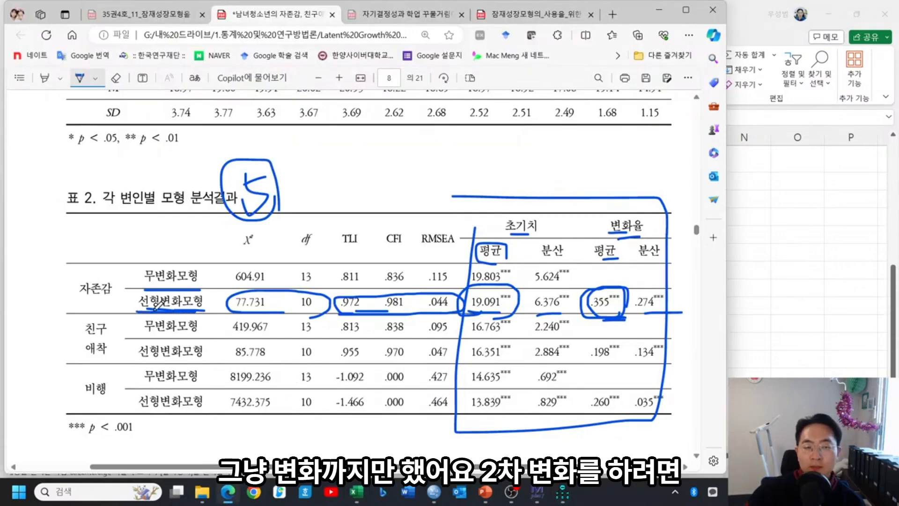
drag(153, 309, 217, 311)
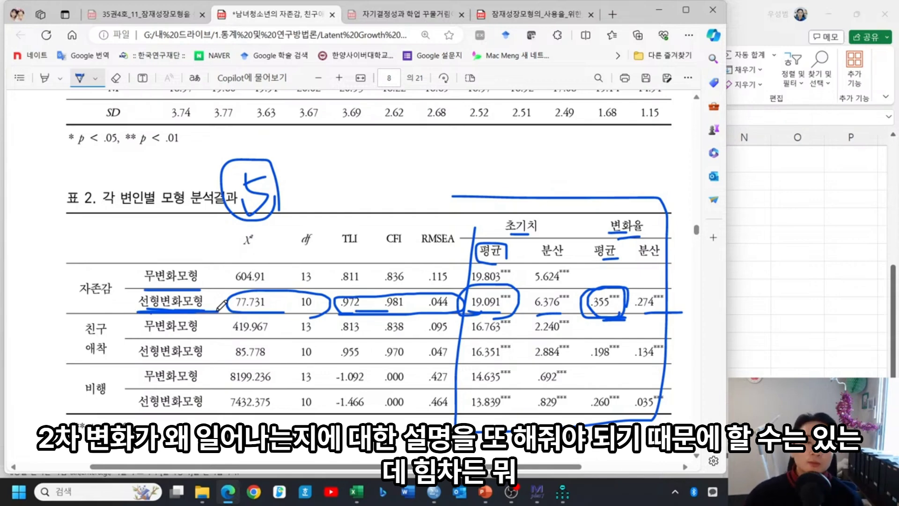
Step: Open the 35권4호_11 paper and view the journal details and title on its first page
click(154, 19)
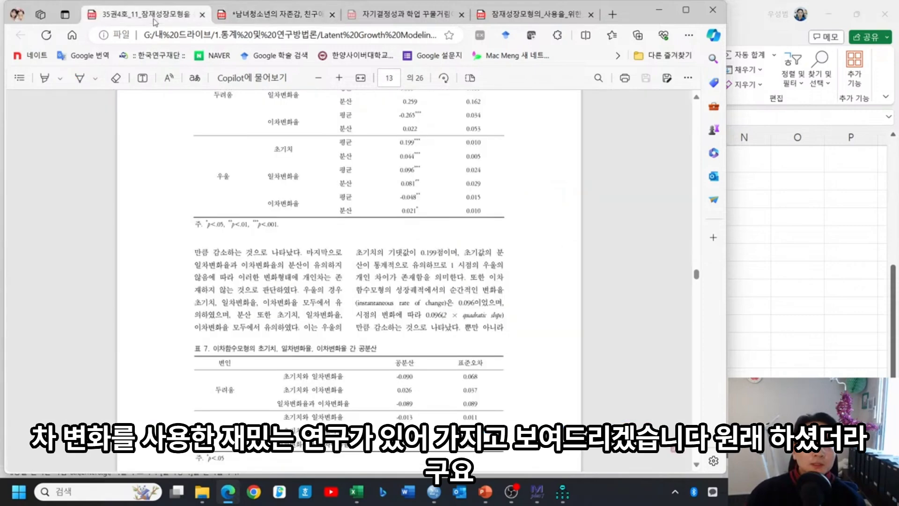
drag(695, 272, 696, 89)
scroll(368, 259, up, 5)
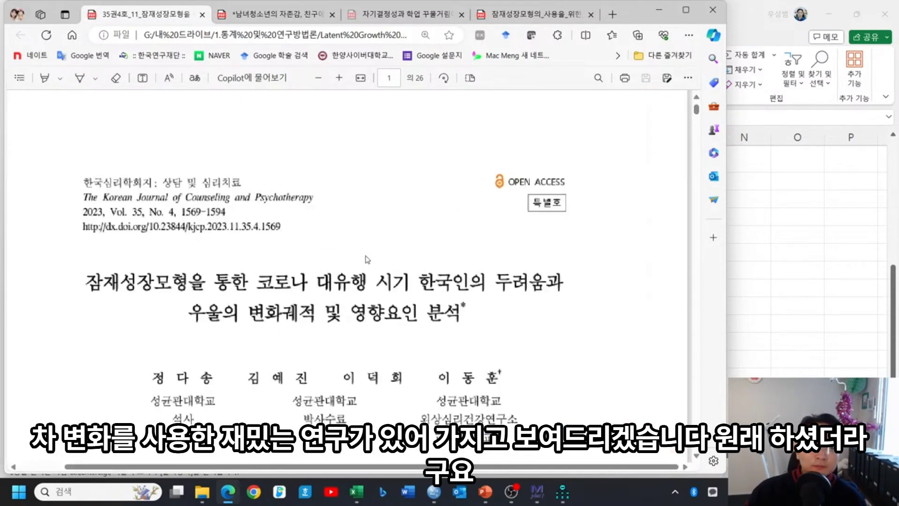
scroll(368, 260, down, 1)
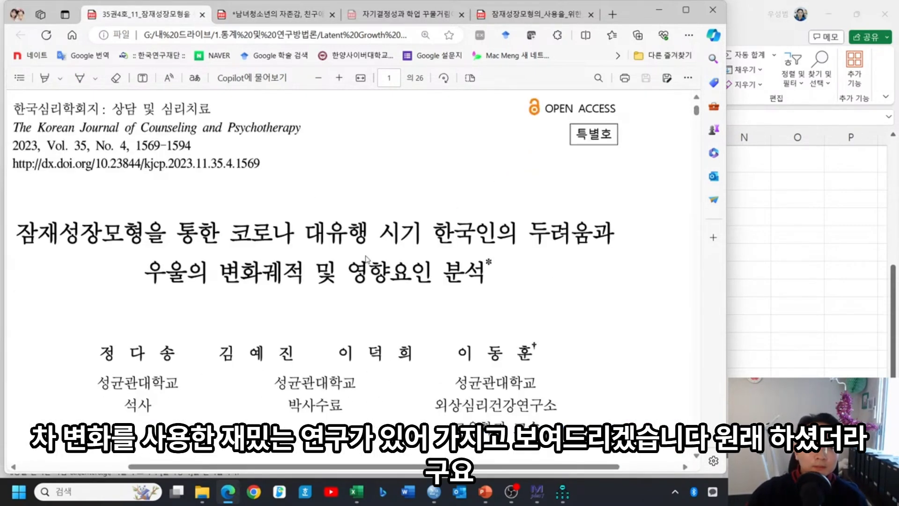
scroll(169, 125, left, 1)
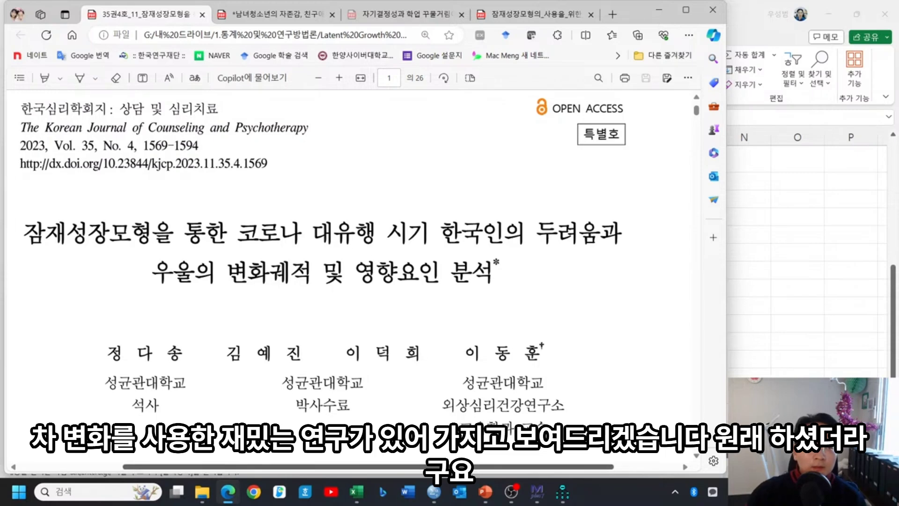
drag(22, 152, 42, 146)
right_click(42, 146)
click(259, 144)
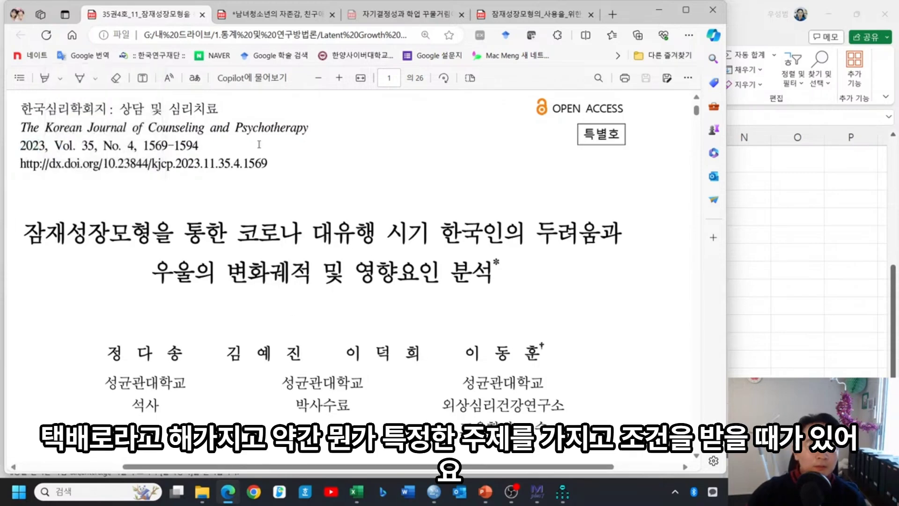
Step: Underline 상담 및 심리치료 in the journal name and circle the OPEN ACCESS and 특별호 marks with the pen
click(80, 78)
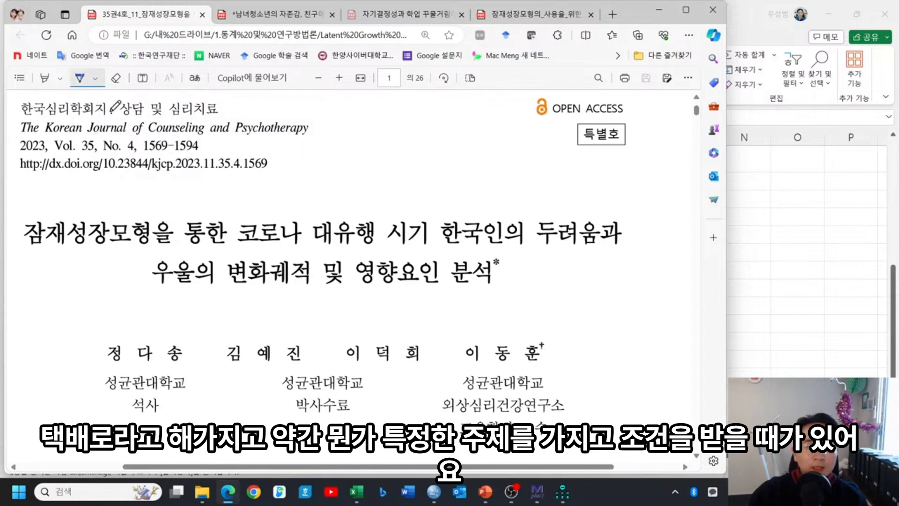
drag(109, 115, 197, 114)
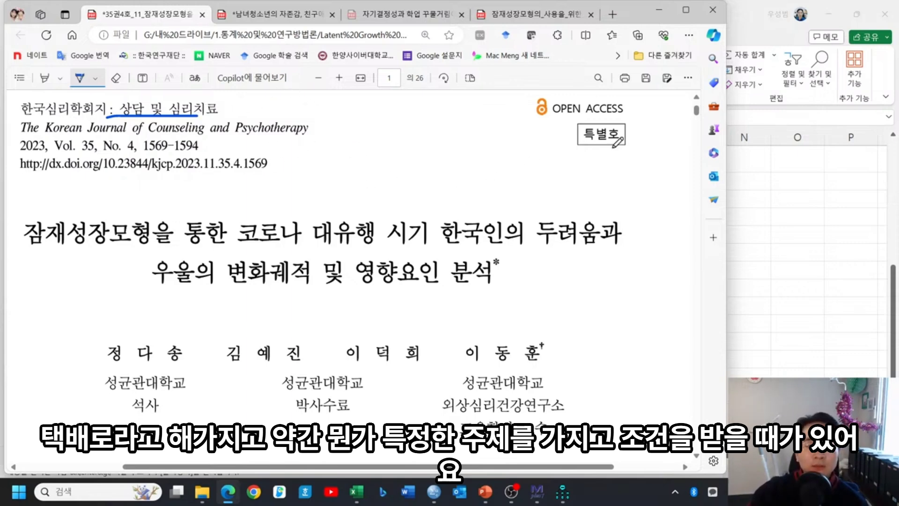
mouse_move(619, 158)
mouse_down()
mouse_move(548, 127)
mouse_move(604, 86)
mouse_move(633, 140)
mouse_move(623, 154)
mouse_up()
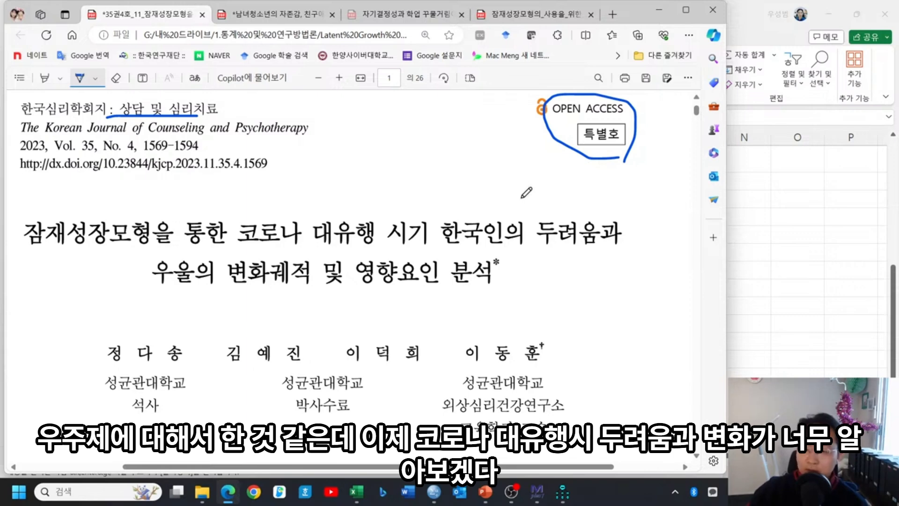
Step: Underline 코로나 대유행 시기, 두려움 and 우울의 in the paper title and outline 변화궤적 및 영향요인 분석
drag(238, 252, 407, 252)
drag(539, 245, 585, 244)
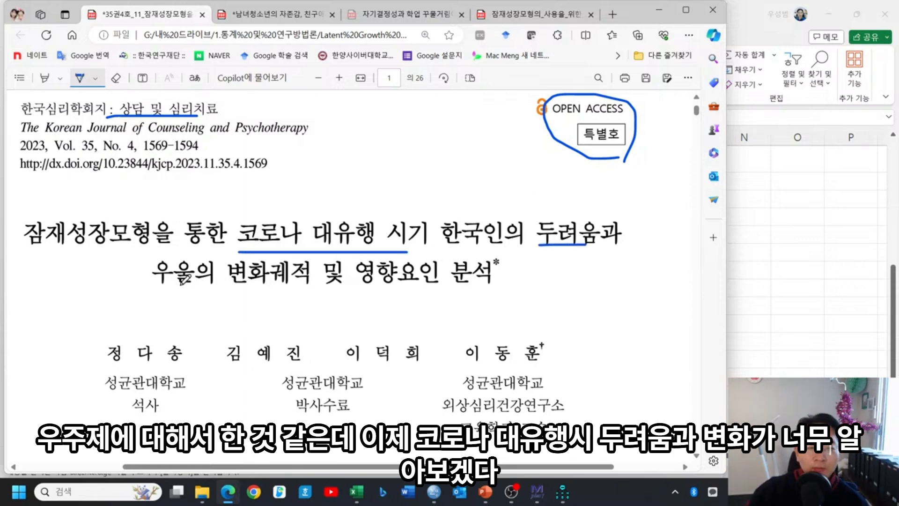
drag(157, 286, 215, 286)
mouse_move(391, 291)
mouse_down()
mouse_move(223, 276)
mouse_move(481, 246)
mouse_move(299, 280)
mouse_move(457, 275)
mouse_up()
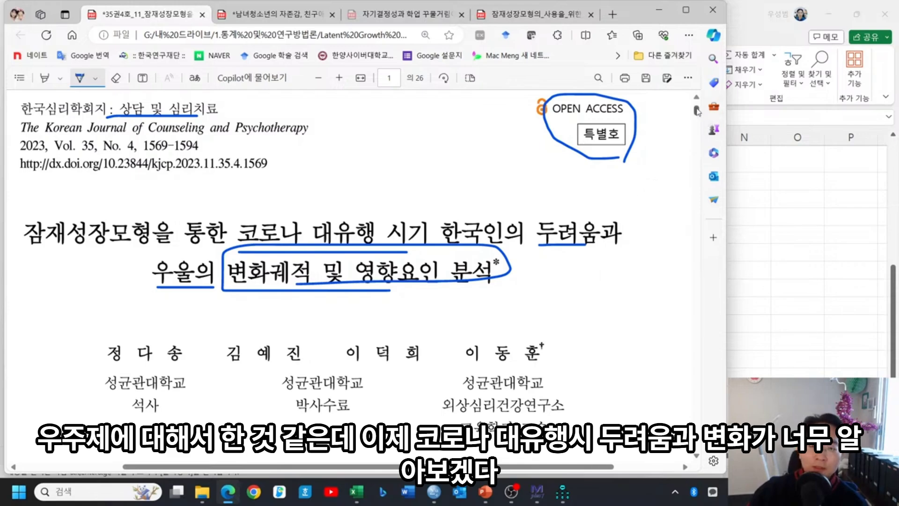
Step: In 표 3 on page 10, underline 코로나로 인한 두려움 and the labels of its five time points with the pen
scroll(697, 111, up, 1)
scroll(697, 111, down, 15)
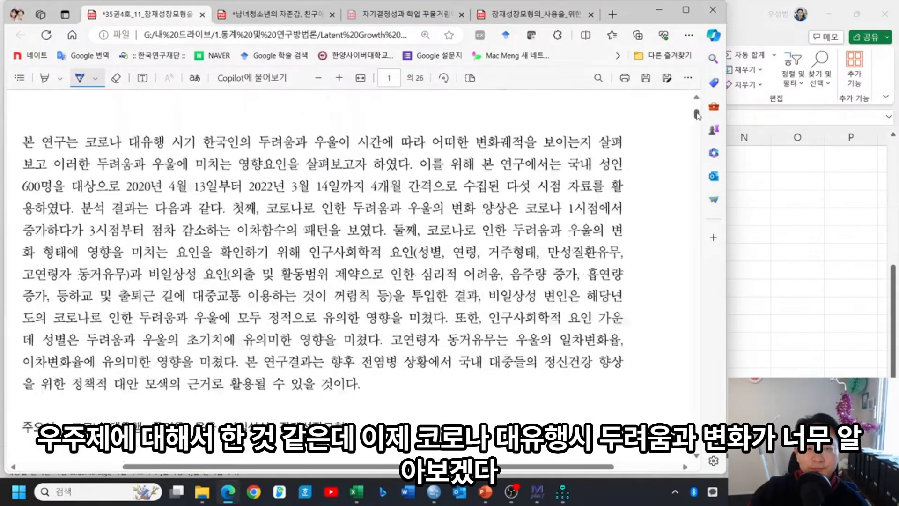
drag(693, 133, 685, 223)
scroll(685, 223, down, 10)
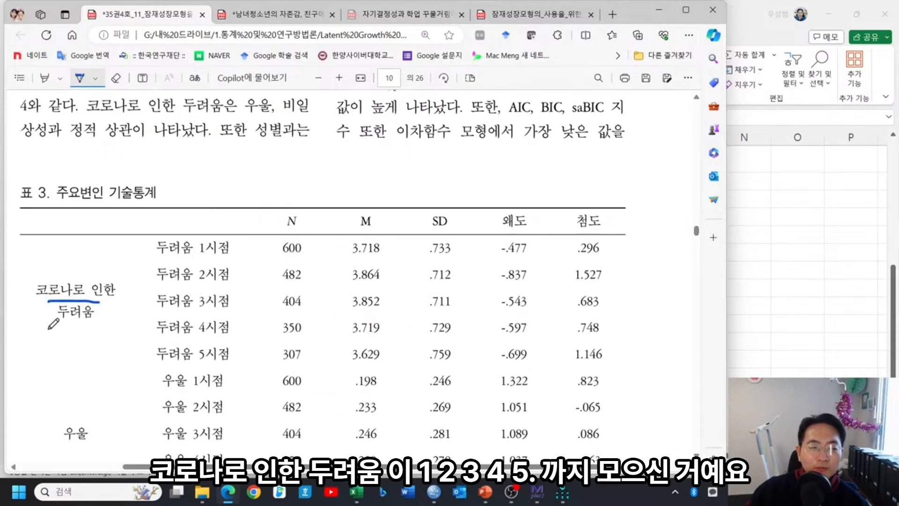
drag(49, 329, 83, 329)
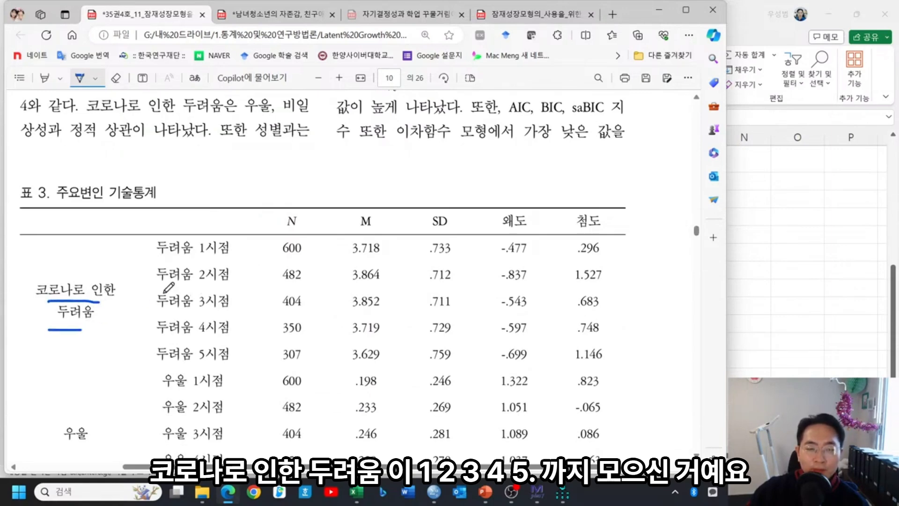
mouse_move(194, 261)
mouse_down()
mouse_move(209, 263)
mouse_move(210, 291)
mouse_up()
mouse_move(204, 317)
mouse_down()
mouse_move(224, 320)
mouse_move(215, 343)
mouse_move(251, 368)
mouse_up()
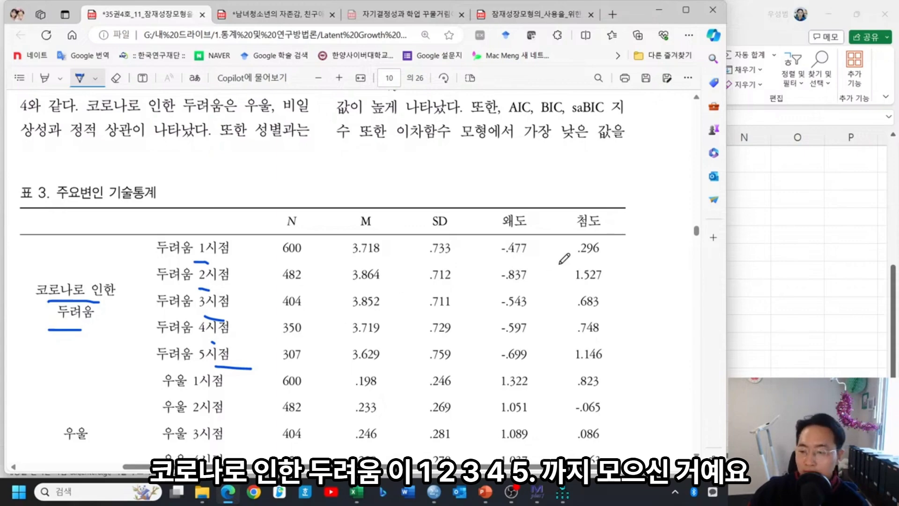
Step: Go back to 표 1 on page 7 and underline the 1 시점 heading and 2020년 in its survey period
scroll(564, 258, up, 10)
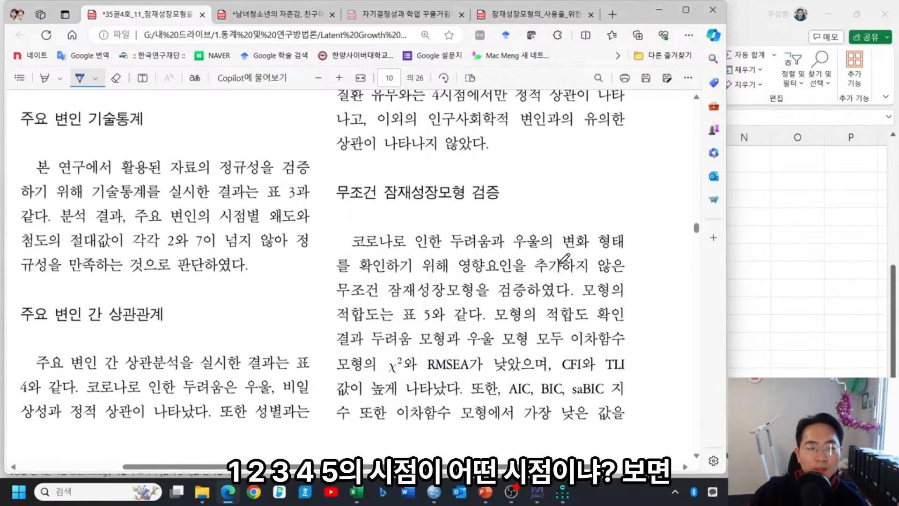
scroll(564, 258, up, 10)
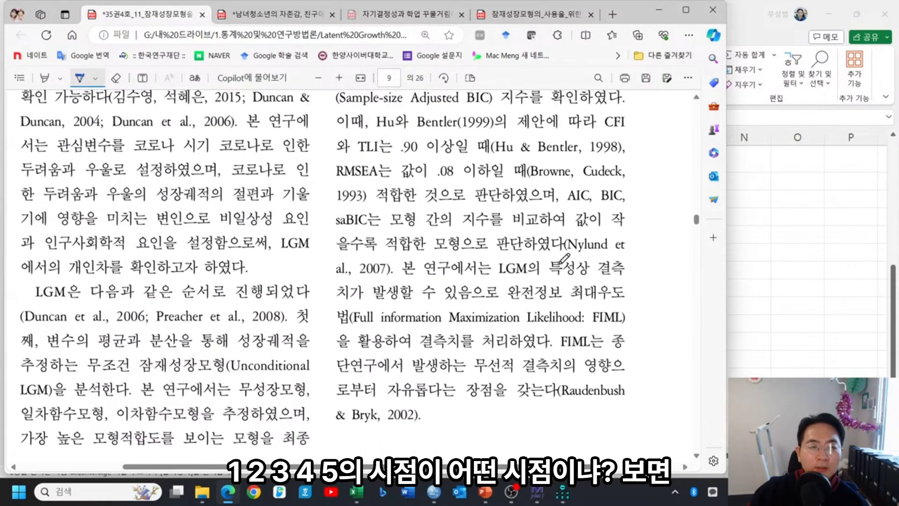
scroll(564, 258, up, 10)
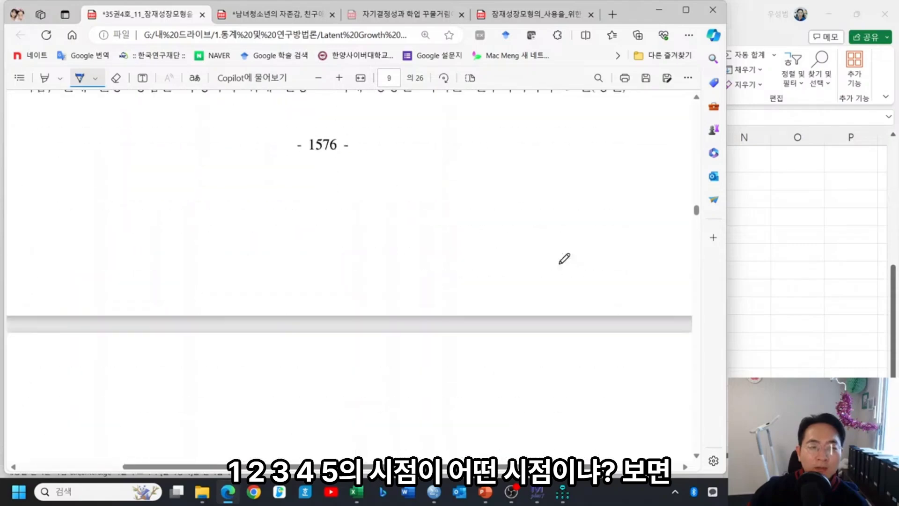
scroll(564, 258, up, 10)
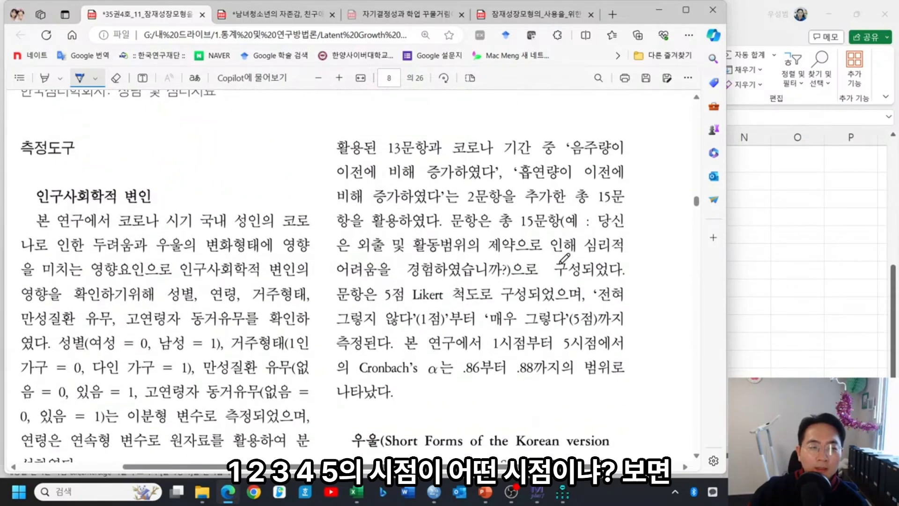
scroll(564, 258, up, 8)
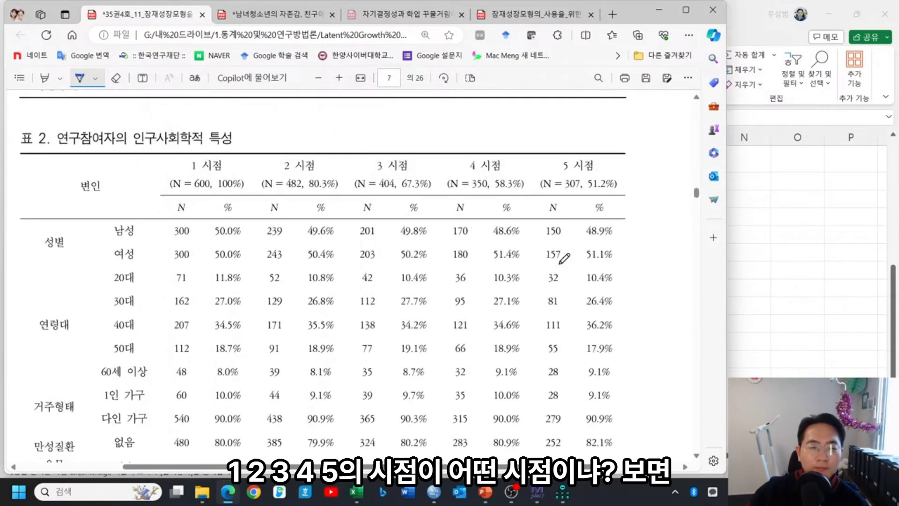
scroll(565, 258, up, 10)
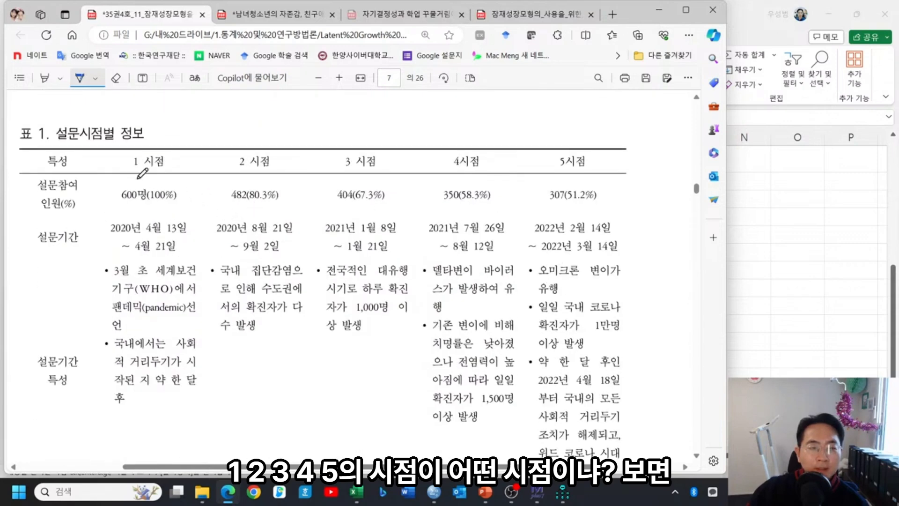
drag(131, 166, 162, 167)
drag(124, 237, 141, 238)
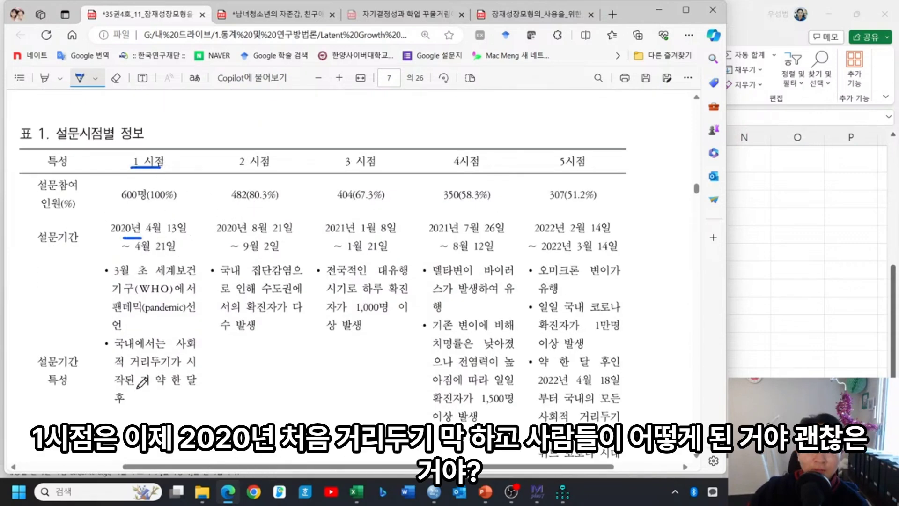
Step: Circle the 2 시점 heading in 표 1 and draw a vertical line beside its survey period characteristics
scroll(155, 343, down, 1)
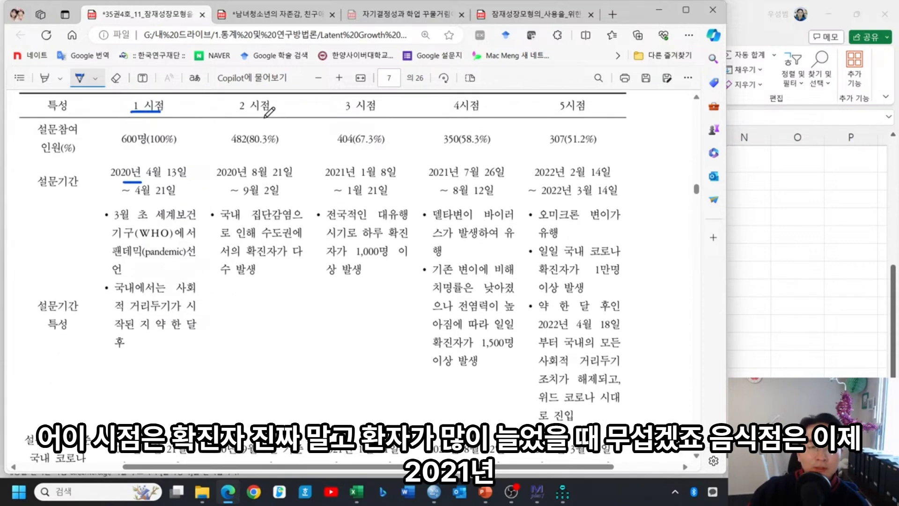
mouse_move(268, 120)
mouse_down()
mouse_move(243, 95)
mouse_move(283, 124)
mouse_up()
drag(220, 197, 207, 273)
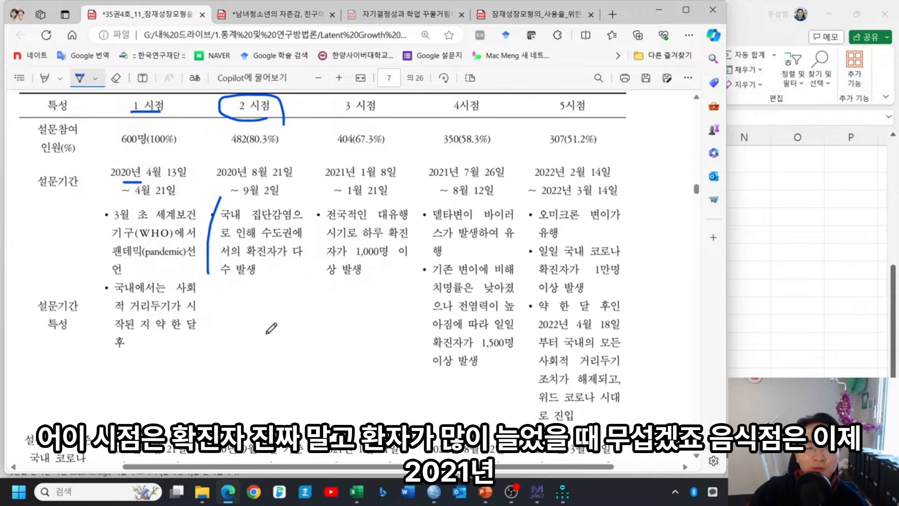
Step: Circle 3 시점, underline 2021년 1월 8일, mark the months of the first three survey periods and draw a vertical line beside the 3 시점 notes
mouse_move(369, 117)
mouse_down()
mouse_move(358, 96)
mouse_move(392, 125)
mouse_up()
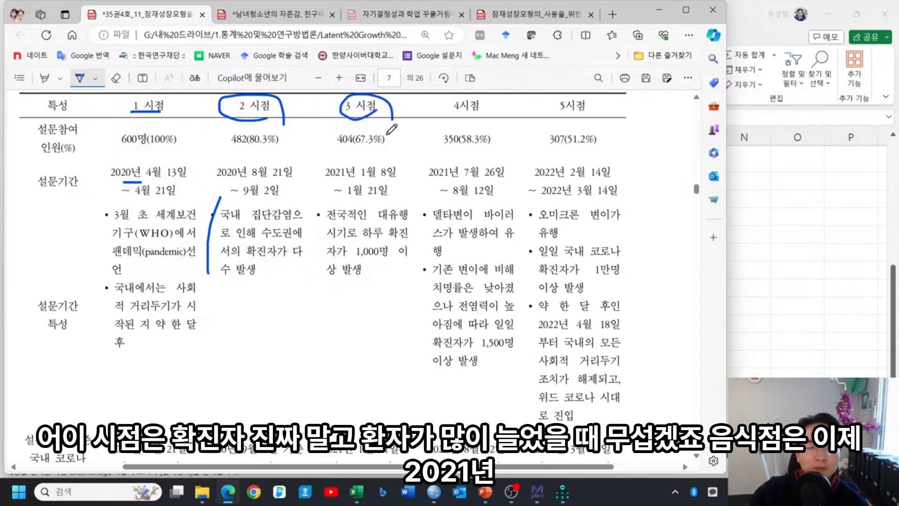
drag(330, 179, 392, 176)
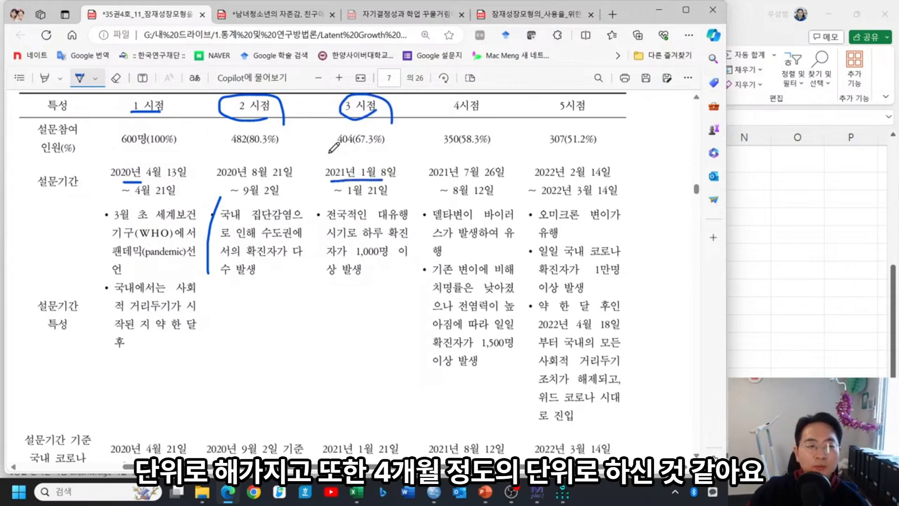
click(263, 183)
drag(362, 184, 374, 183)
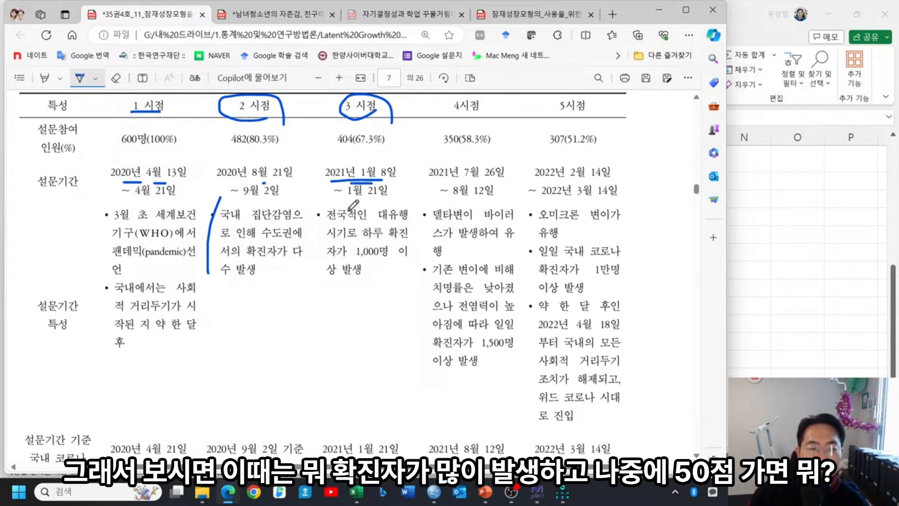
drag(326, 168, 322, 248)
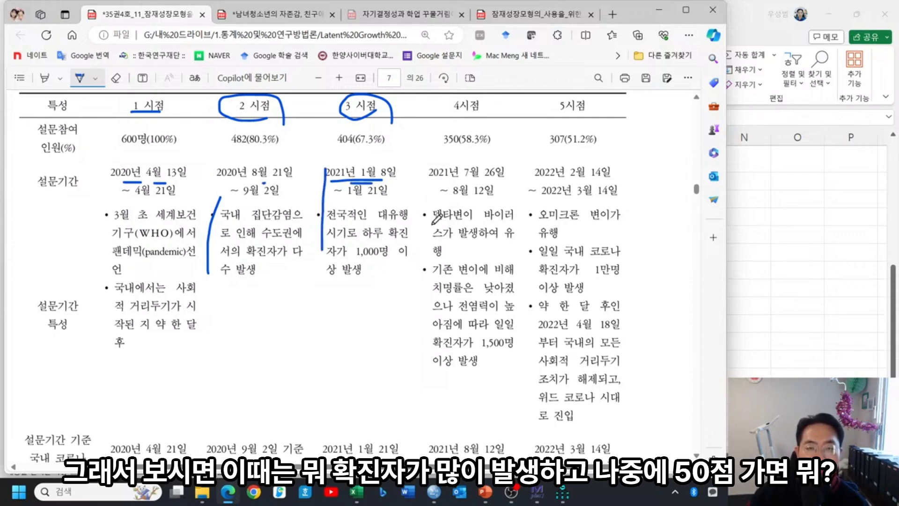
Step: Circle the 5시점 heading in 표 1 and review the survey period characteristics below it
mouse_move(585, 112)
mouse_down()
mouse_move(568, 91)
mouse_move(605, 124)
mouse_up()
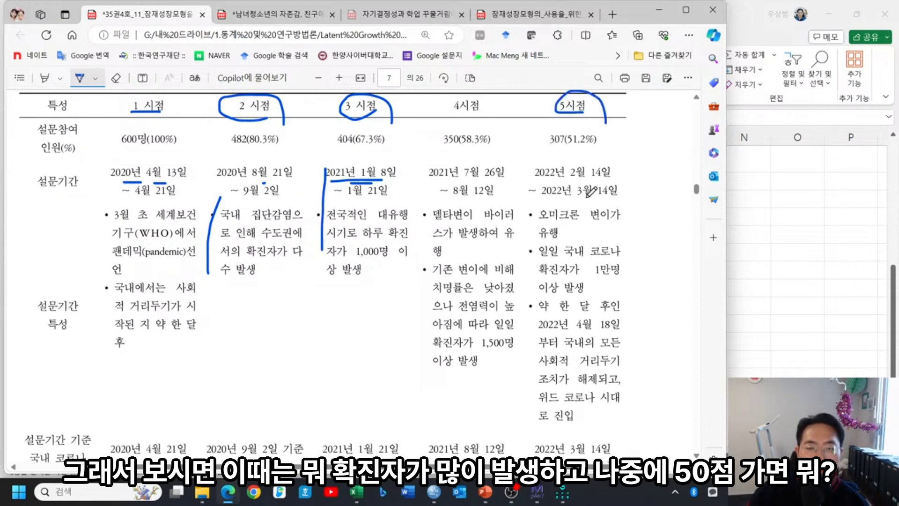
scroll(557, 204, down, 1)
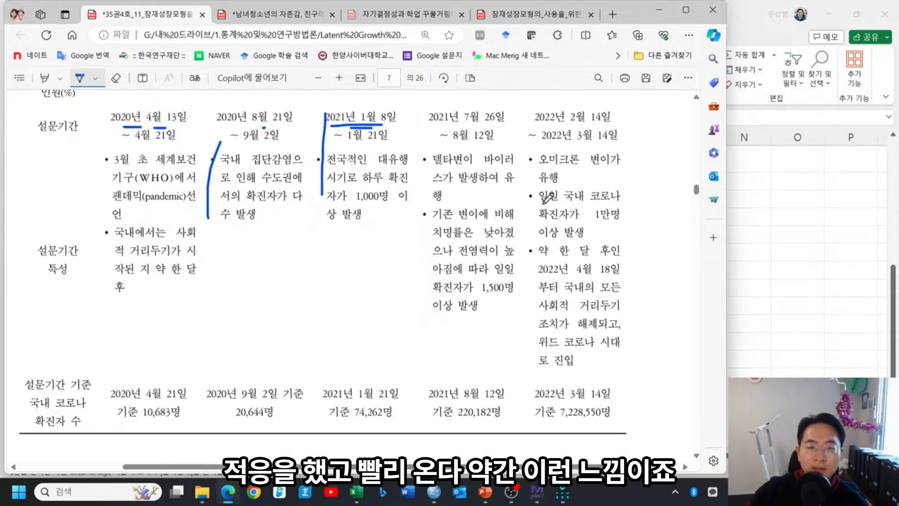
scroll(546, 199, up, 1)
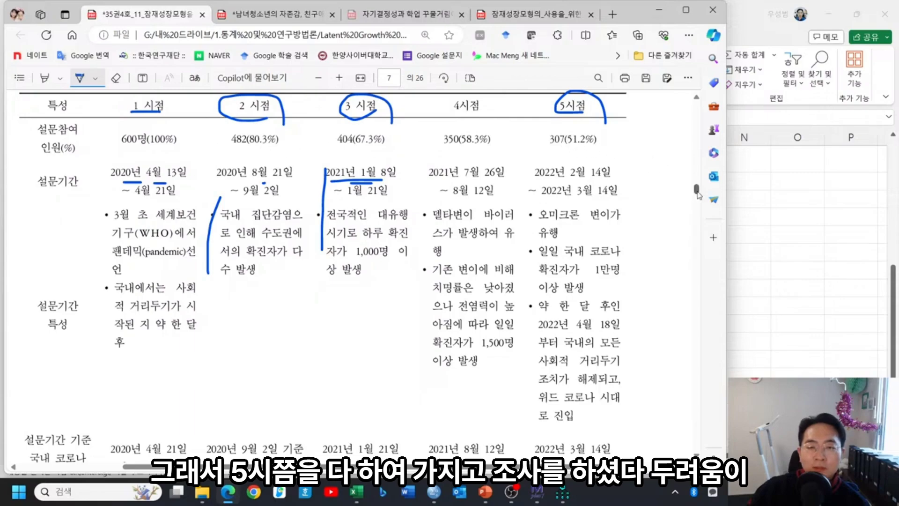
Step: In 표 3, underline 두려움 1시점, box its mean 3.718, underline the other four 두려움 means and draw an inverted-U curve beside them
drag(697, 193, 694, 242)
scroll(436, 201, up, 5)
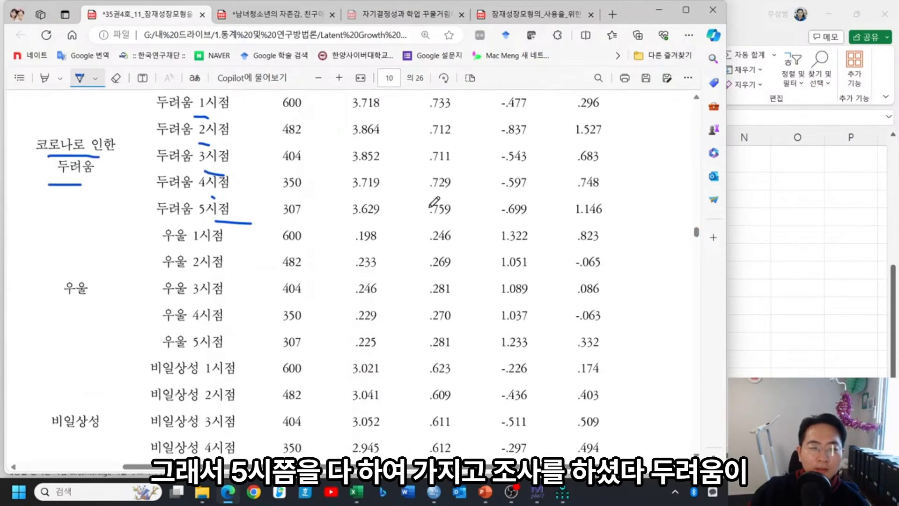
drag(169, 132, 225, 133)
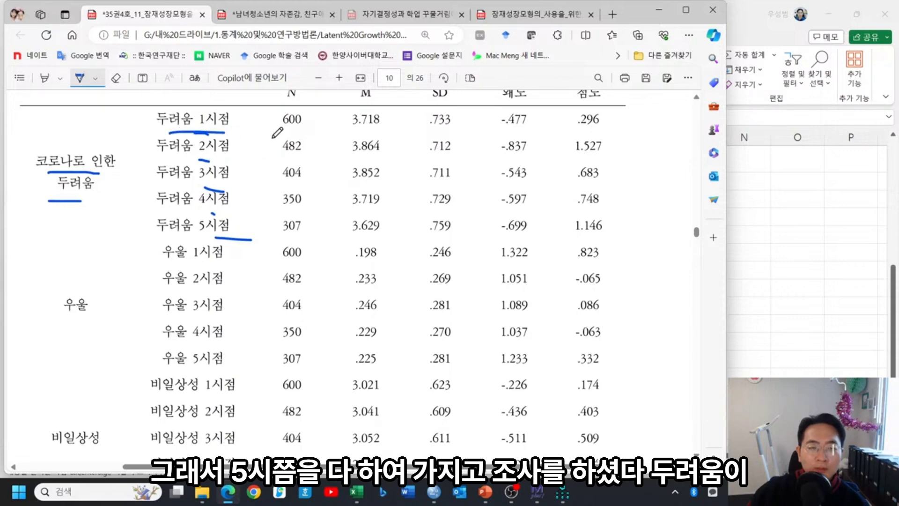
scroll(281, 131, up, 1)
mouse_move(379, 185)
mouse_down()
mouse_move(358, 186)
mouse_move(380, 162)
mouse_move(383, 174)
mouse_up()
drag(351, 212, 384, 212)
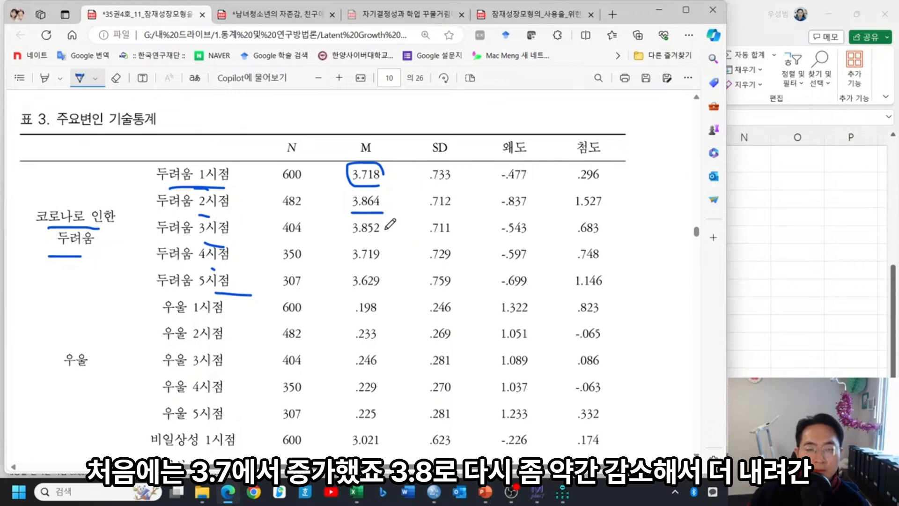
mouse_move(362, 239)
mouse_down()
mouse_move(384, 239)
mouse_move(382, 286)
mouse_move(427, 212)
mouse_move(496, 173)
mouse_move(583, 186)
mouse_move(652, 258)
mouse_up()
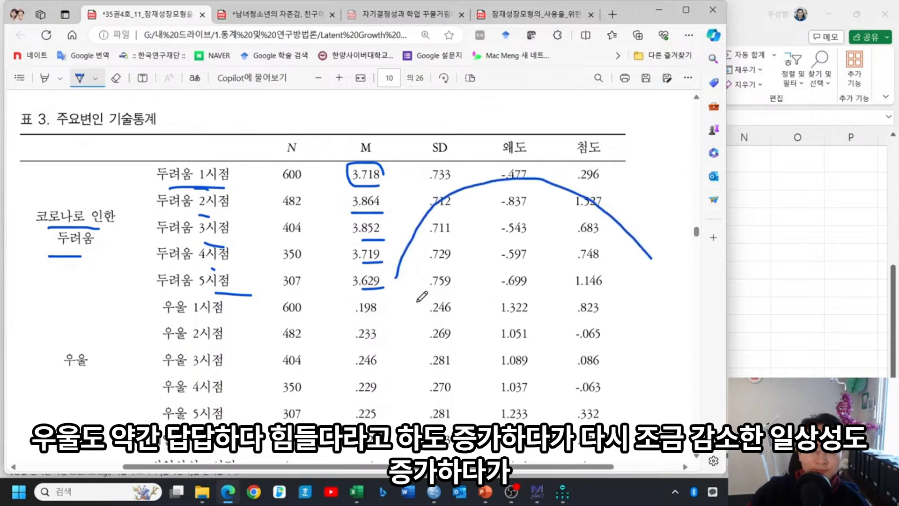
Step: Underline the first 우울 and 비일상성 labels, all 우울 means and the first three 비일상성 means, drawing an inverted-U curve beside each group
drag(181, 319, 216, 319)
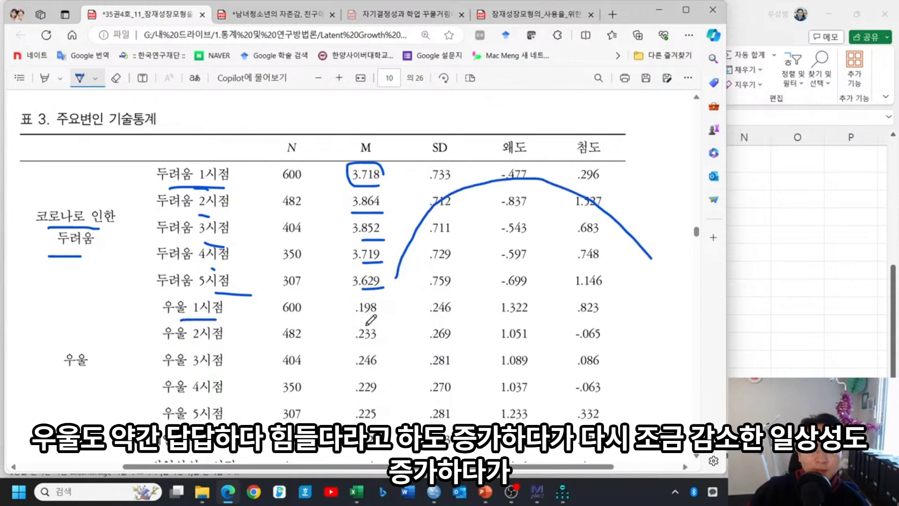
mouse_move(366, 325)
mouse_down()
mouse_move(382, 324)
mouse_move(375, 403)
mouse_move(482, 331)
mouse_move(548, 307)
mouse_move(638, 345)
mouse_up()
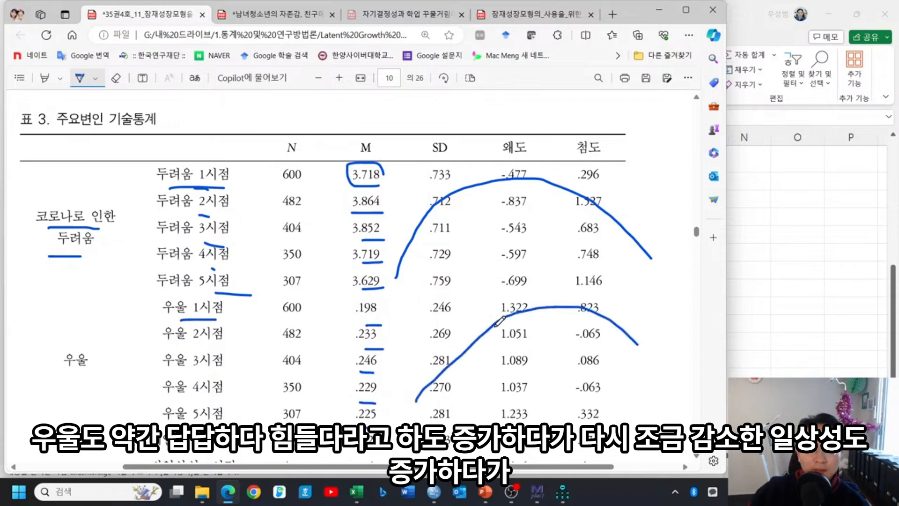
scroll(496, 321, down, 3)
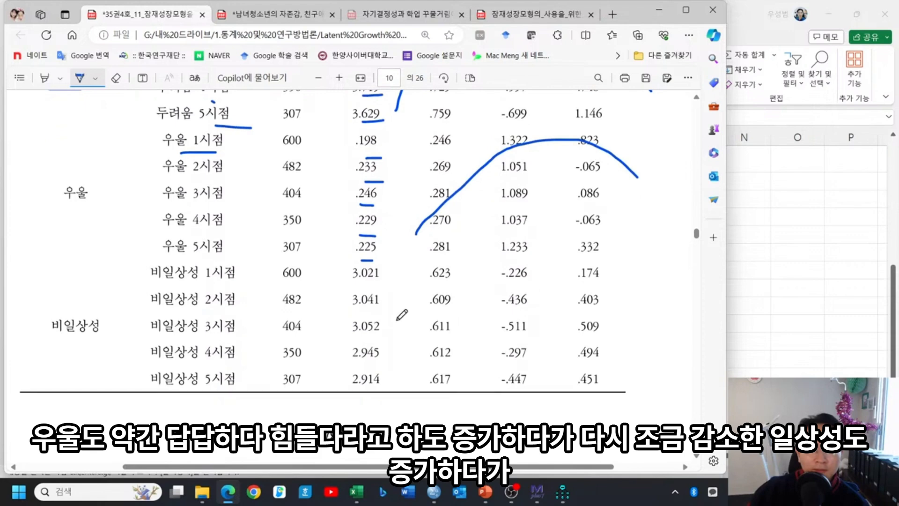
drag(160, 284, 183, 282)
mouse_move(355, 288)
mouse_down()
mouse_move(379, 288)
mouse_move(377, 309)
mouse_up()
drag(376, 324, 385, 324)
mouse_move(443, 352)
mouse_down()
mouse_move(496, 300)
mouse_move(606, 294)
mouse_move(647, 347)
mouse_up()
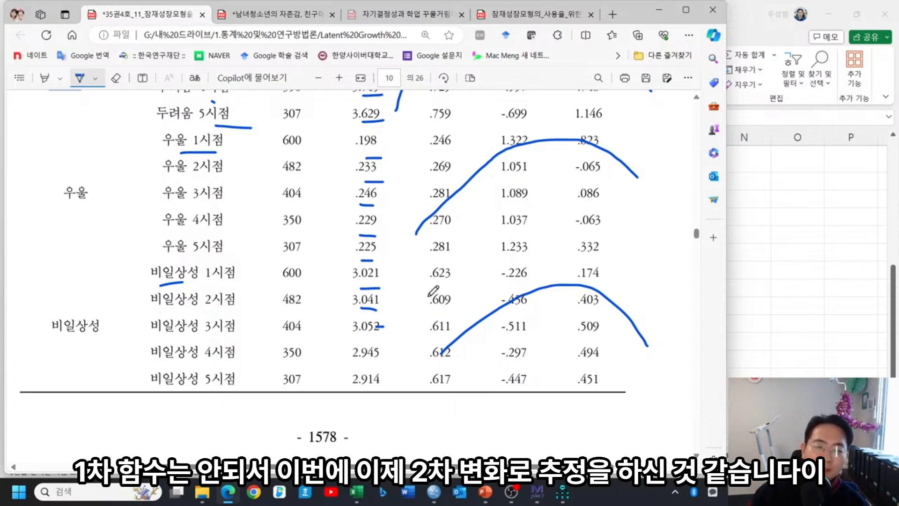
Step: Trace smooth curves with the pen over the trajectories in 그림 1 (두려움) and 그림 2 (우울) on page 12
scroll(528, 243, down, 10)
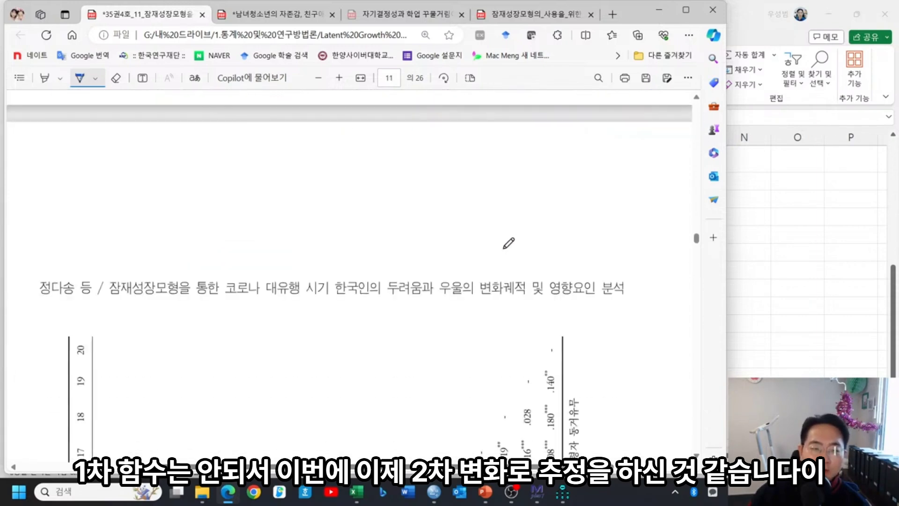
scroll(508, 243, down, 10)
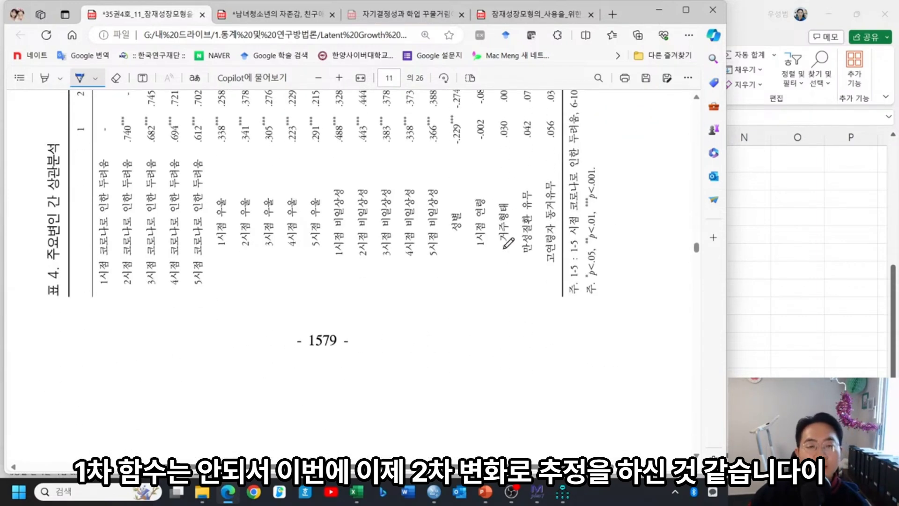
scroll(509, 242, down, 15)
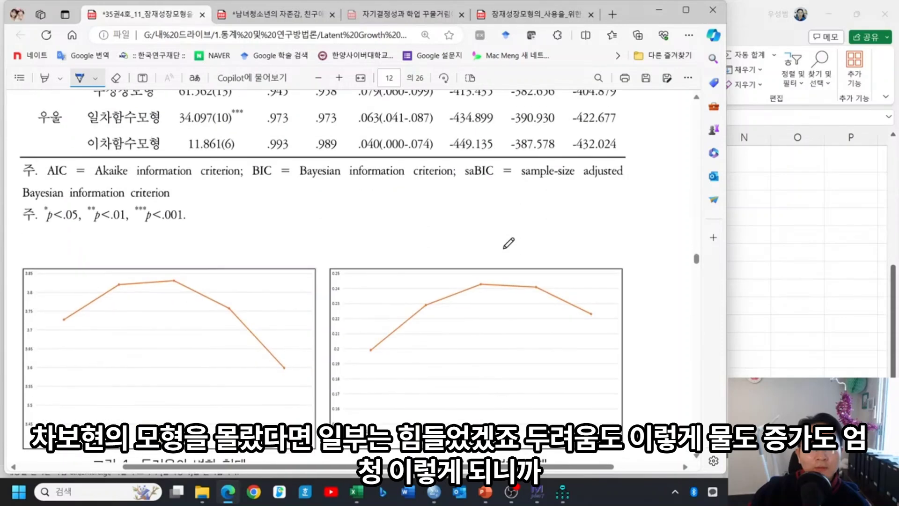
scroll(509, 242, down, 1)
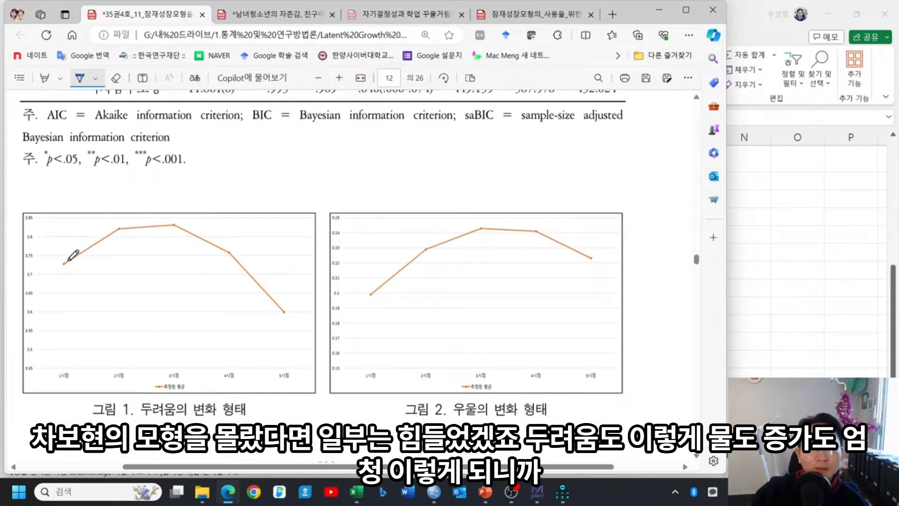
mouse_move(68, 260)
mouse_down()
mouse_move(134, 225)
mouse_move(234, 242)
mouse_move(289, 310)
mouse_up()
mouse_move(370, 300)
mouse_down()
mouse_move(411, 260)
mouse_move(597, 250)
mouse_move(621, 272)
mouse_up()
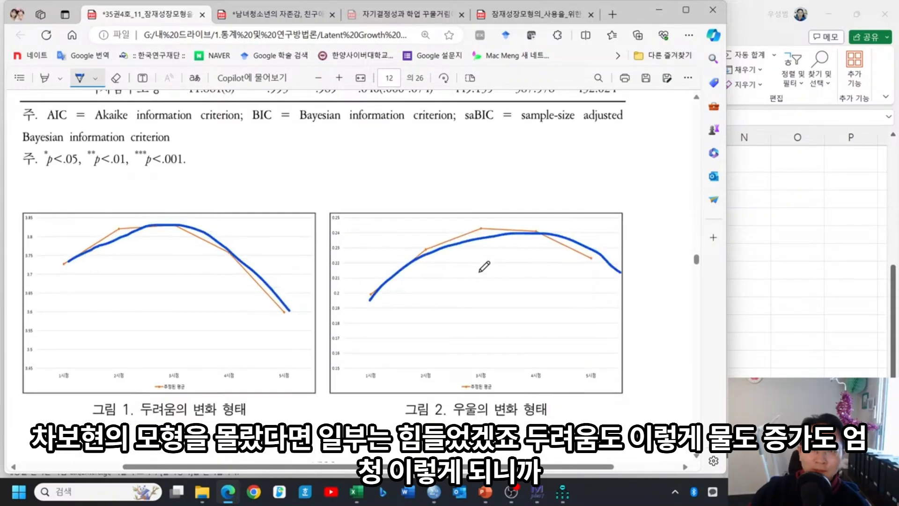
Step: In 표 6 on page 13, underline 일차변화율 for 두려움, box 이차변화율 and circle its mean -0.265
scroll(464, 261, down, 10)
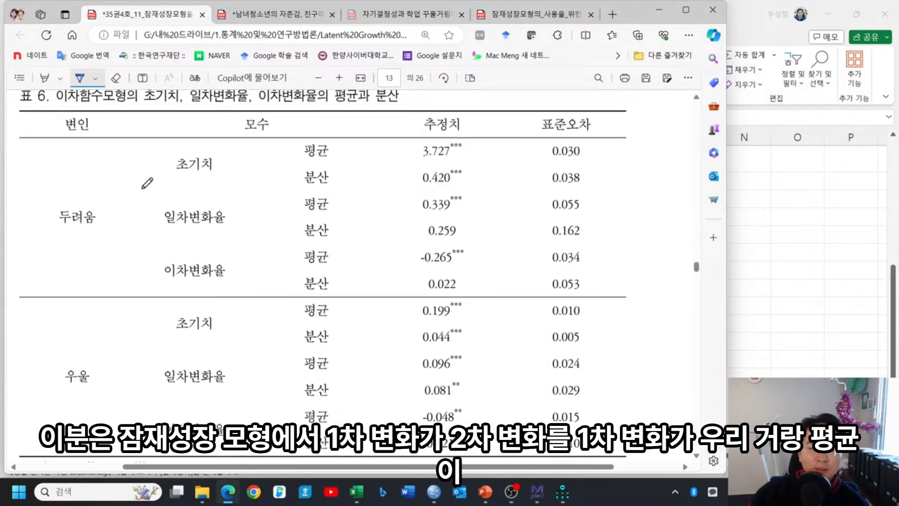
drag(168, 232, 237, 236)
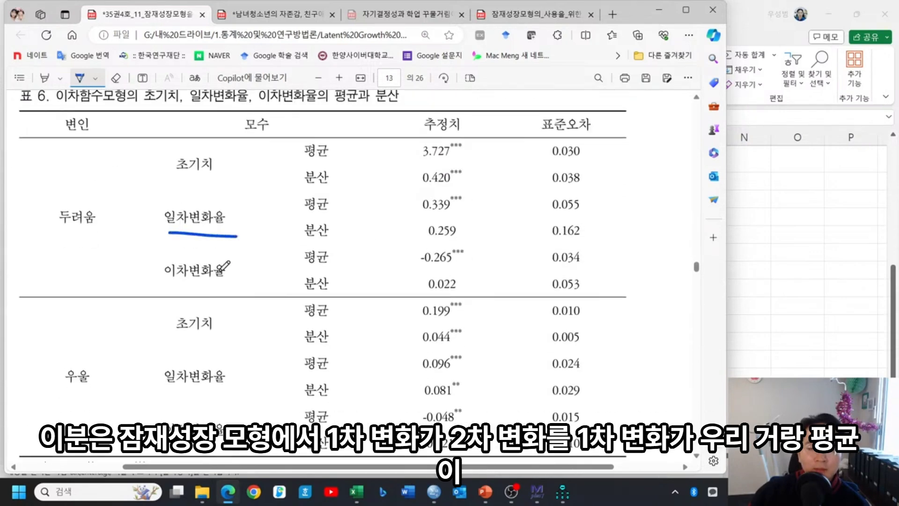
mouse_move(233, 290)
mouse_down()
mouse_move(200, 290)
mouse_move(169, 257)
mouse_move(237, 276)
mouse_move(239, 289)
mouse_up()
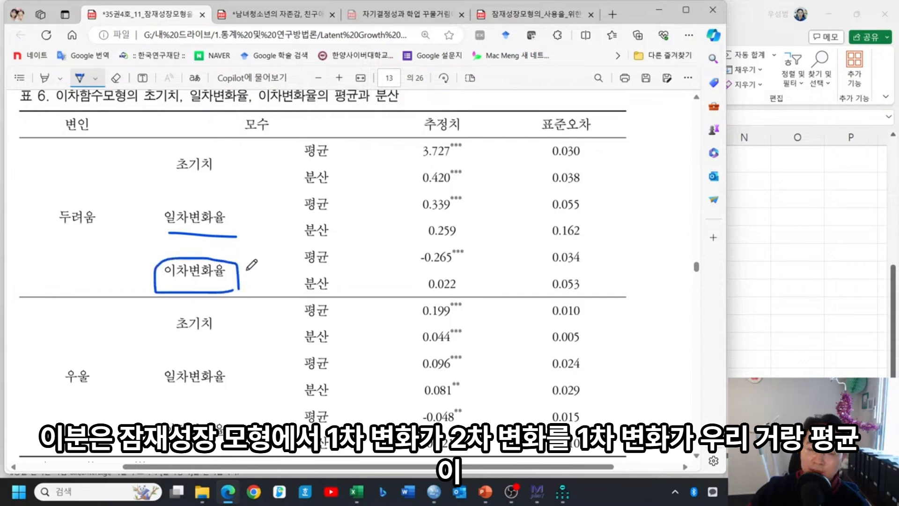
mouse_move(457, 260)
mouse_down()
mouse_move(410, 256)
mouse_move(487, 247)
mouse_move(478, 267)
mouse_up()
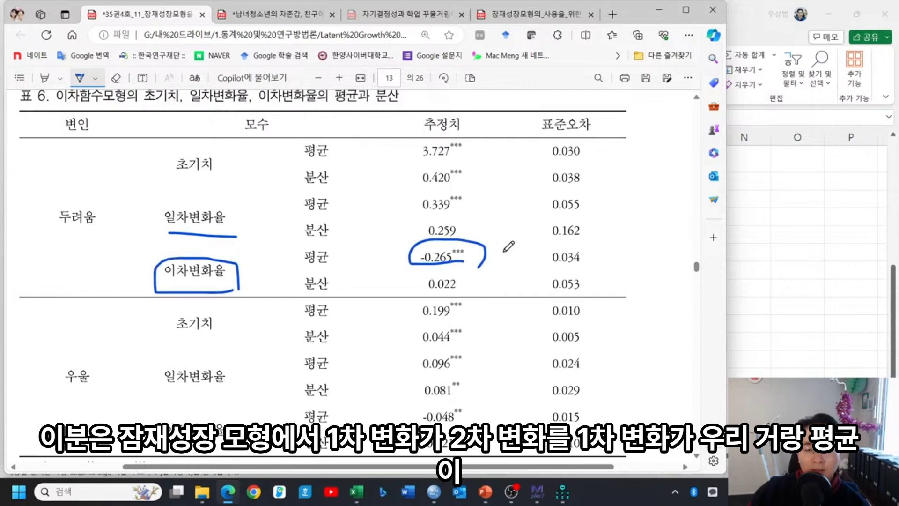
Step: Switch to Amos, display the unstandardized estimates on the 자존감 quadratic growth diagram, and return to the paper in Edge
mouse_move(562, 491)
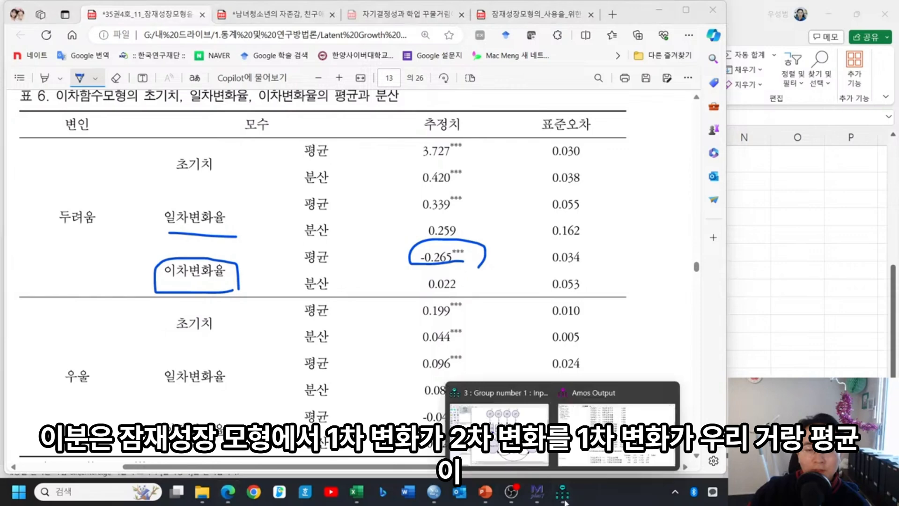
click(528, 459)
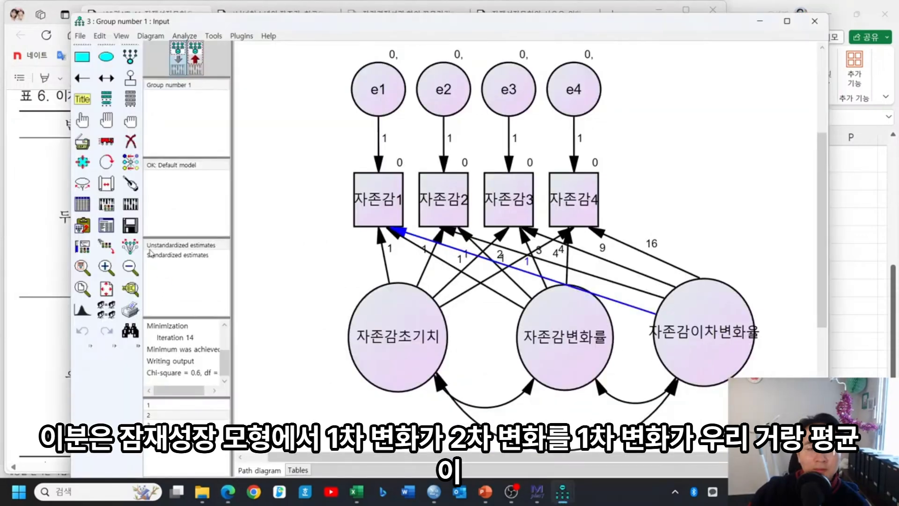
click(202, 70)
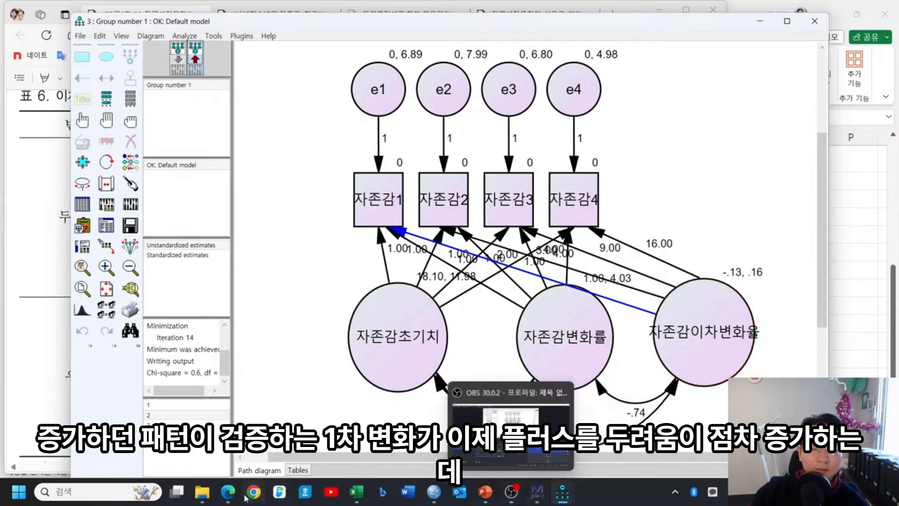
click(227, 492)
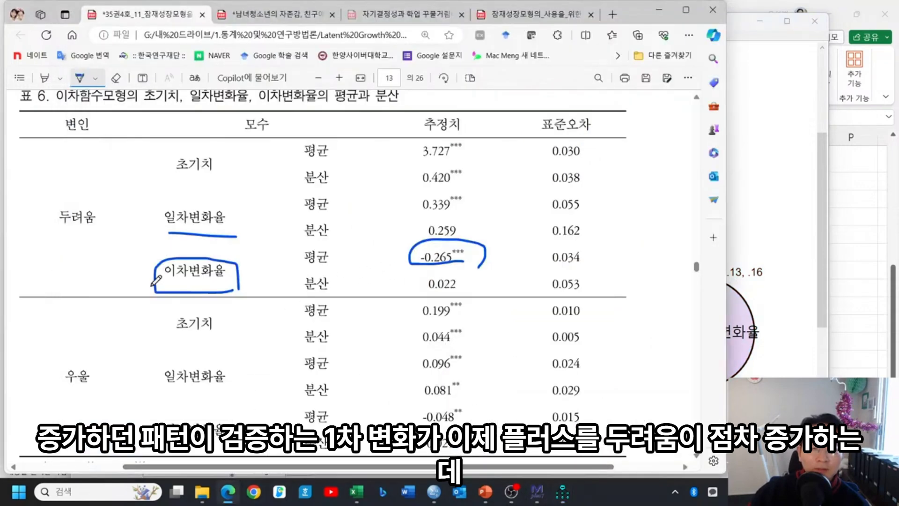
Step: For 두려움 in 표 6, underline the variable name, box 일차변화율, circle its mean 0.339 and draw two inverted-U curves across the table
drag(50, 224, 61, 223)
mouse_move(165, 294)
mouse_down()
mouse_move(324, 180)
mouse_move(445, 215)
mouse_up()
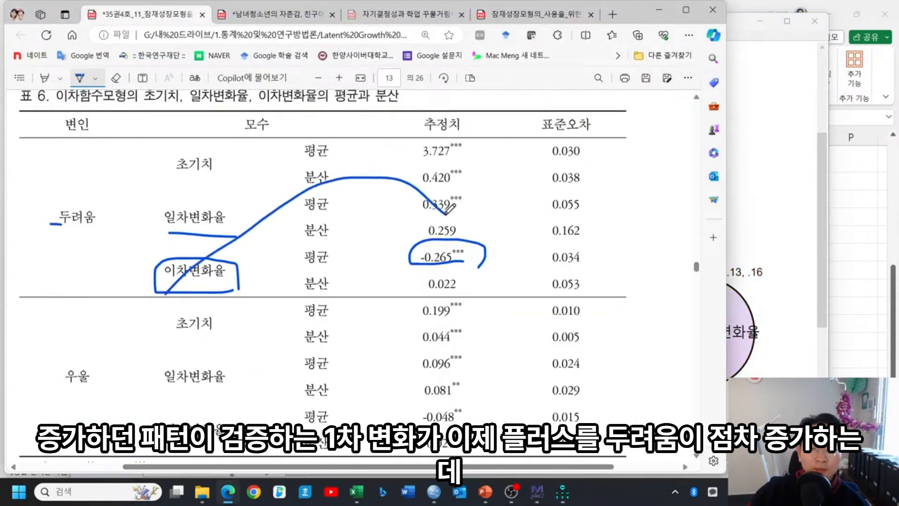
mouse_move(187, 231)
mouse_down()
mouse_move(161, 205)
mouse_move(233, 220)
mouse_up()
mouse_move(454, 219)
mouse_down()
mouse_move(424, 215)
mouse_move(464, 199)
mouse_move(426, 190)
mouse_move(426, 210)
mouse_move(476, 219)
mouse_up()
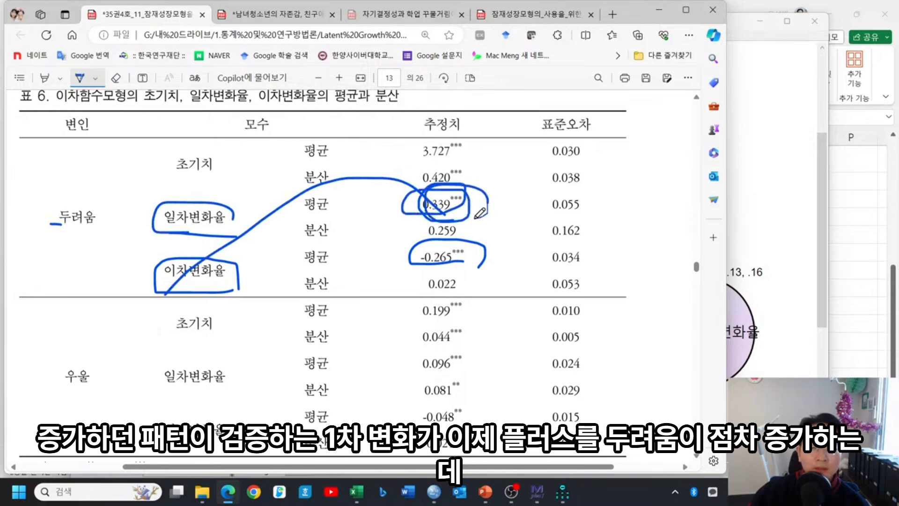
drag(66, 226, 98, 227)
mouse_move(226, 354)
mouse_down()
mouse_move(368, 243)
mouse_move(458, 226)
mouse_move(543, 271)
mouse_move(581, 313)
mouse_up()
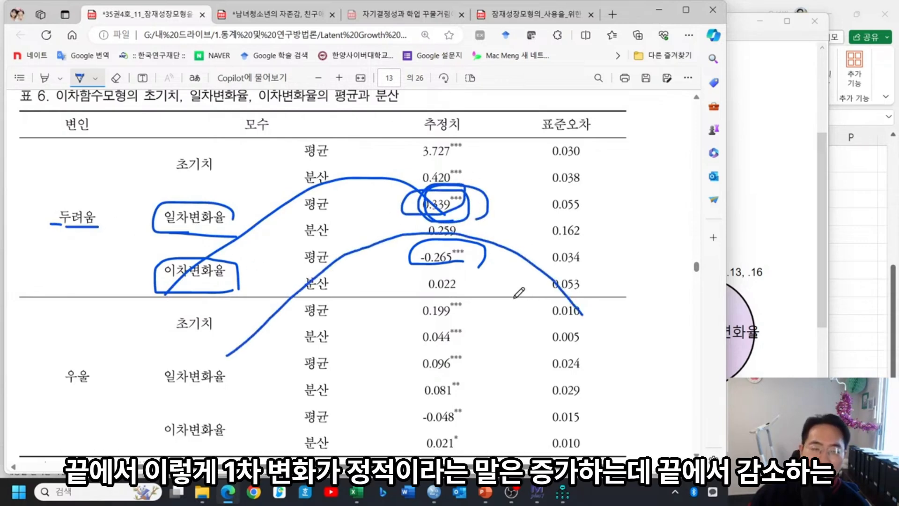
Step: For 우울 in 표 6, underline the name and 일차변화율, box the means 0.096 and -0.048, and draw an inverted-U curve
drag(66, 389, 83, 389)
drag(159, 389, 202, 387)
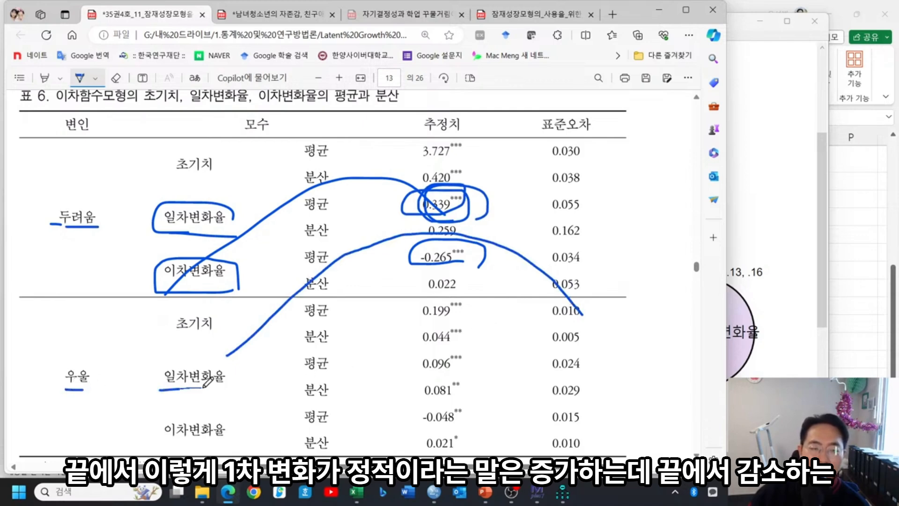
mouse_move(467, 371)
mouse_down()
mouse_move(422, 350)
mouse_move(471, 360)
mouse_up()
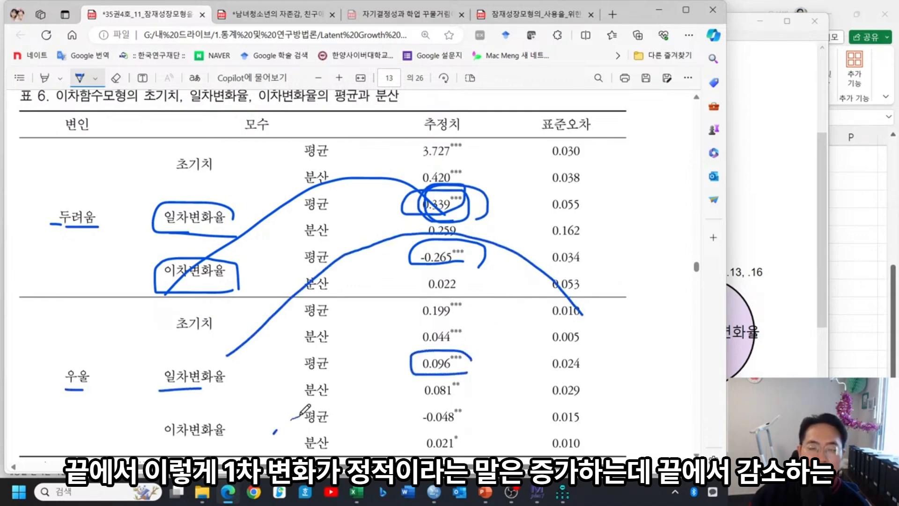
mouse_move(274, 433)
mouse_down()
mouse_move(374, 358)
mouse_move(479, 319)
mouse_move(574, 368)
mouse_up()
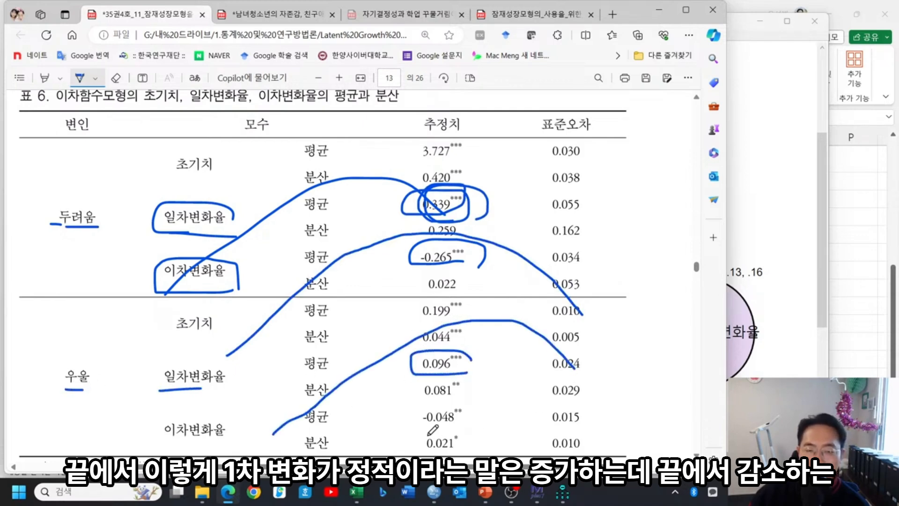
mouse_move(421, 431)
mouse_down()
mouse_move(478, 424)
mouse_move(429, 402)
mouse_move(424, 442)
mouse_up()
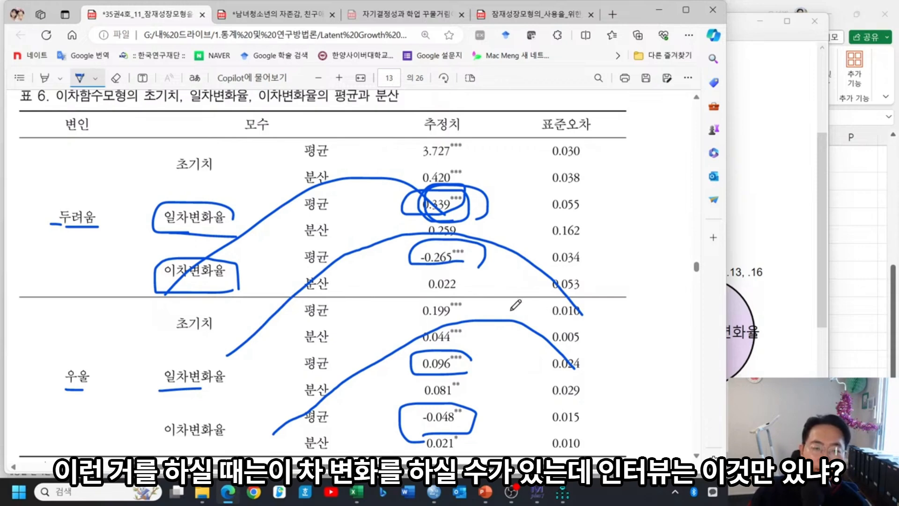
Step: Draw a curve of accelerating growth rising from the 모수 heading through the 표 6 title and above the page header
scroll(444, 323, up, 3)
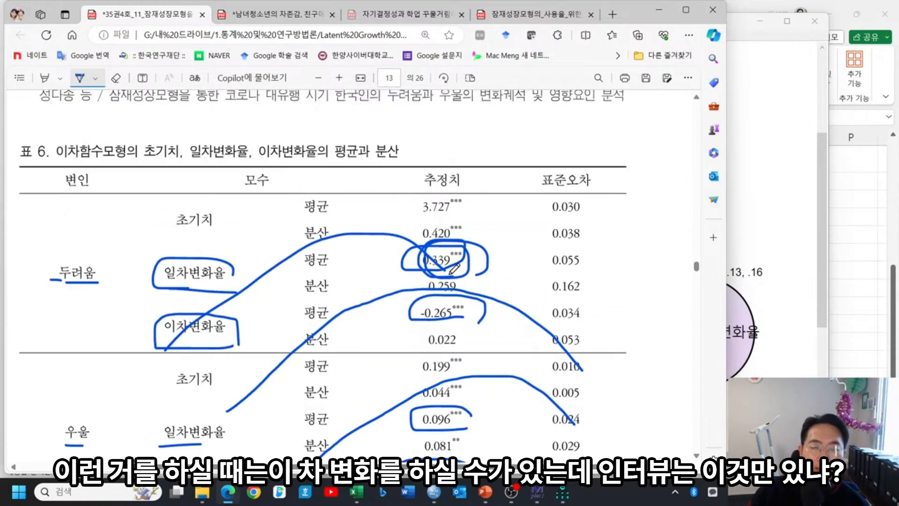
mouse_move(234, 248)
mouse_down()
mouse_move(320, 226)
mouse_move(421, 174)
mouse_move(471, 97)
mouse_up()
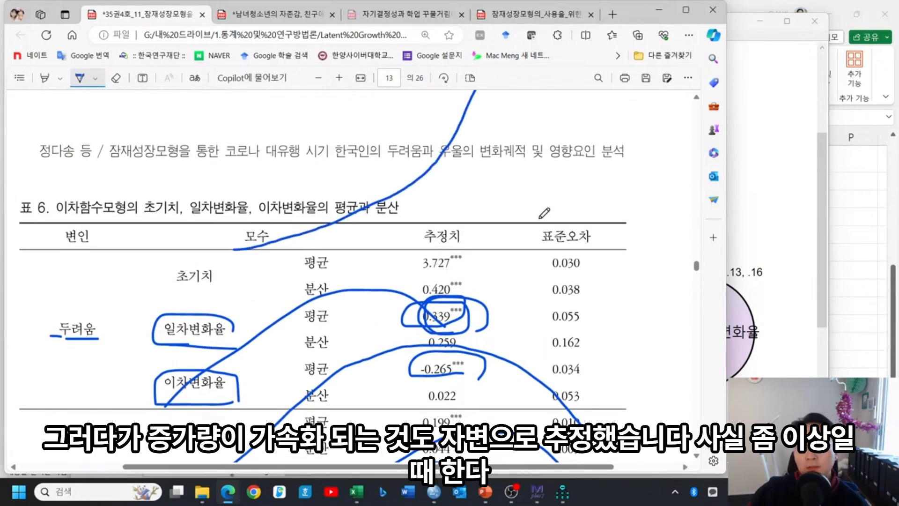
scroll(542, 211, up, 2)
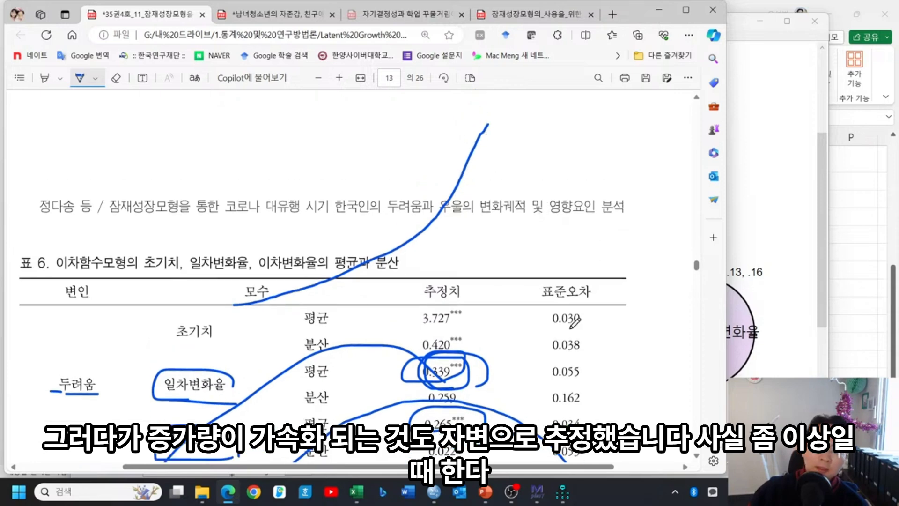
Step: Check the estimates on the Amos path diagram, return to the paper and review the annotated 두려움 and 우울 rows of 표 6
mouse_move(571, 501)
click(499, 431)
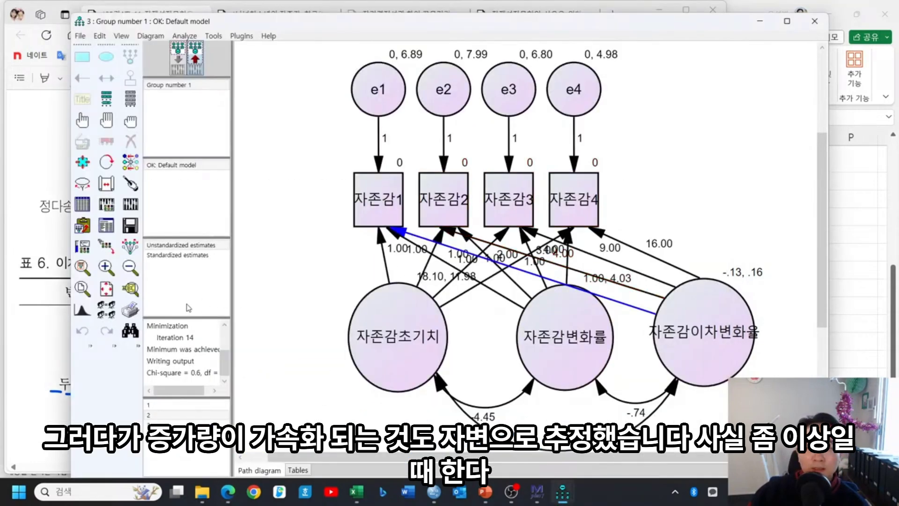
click(50, 310)
scroll(414, 324, down, 1)
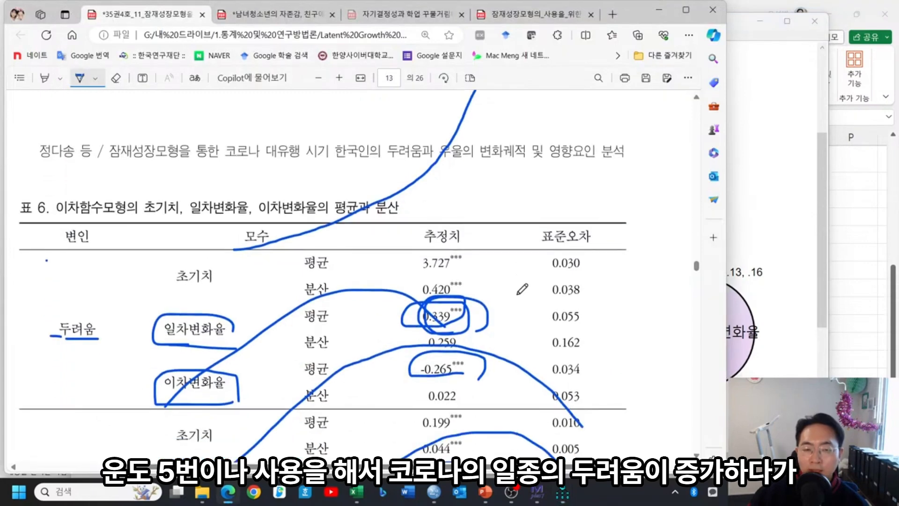
scroll(561, 316, down, 4)
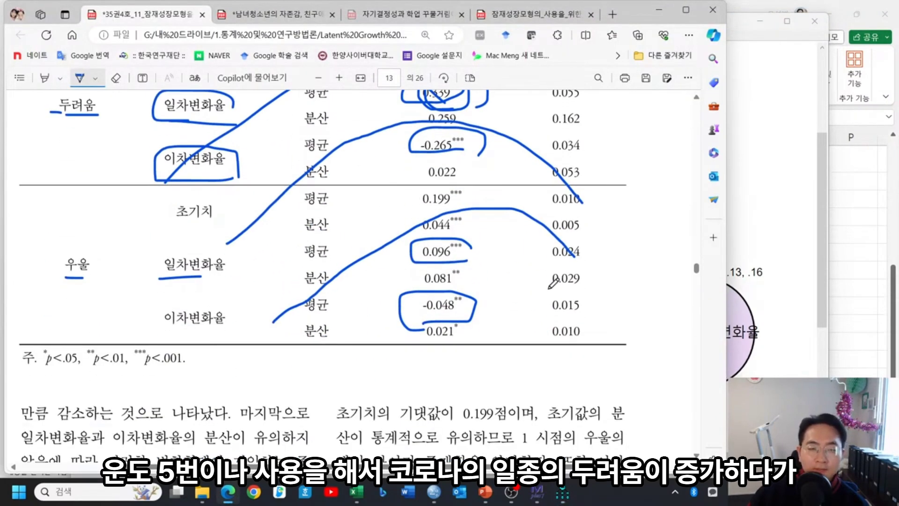
scroll(556, 279, up, 1)
scroll(555, 280, up, 1)
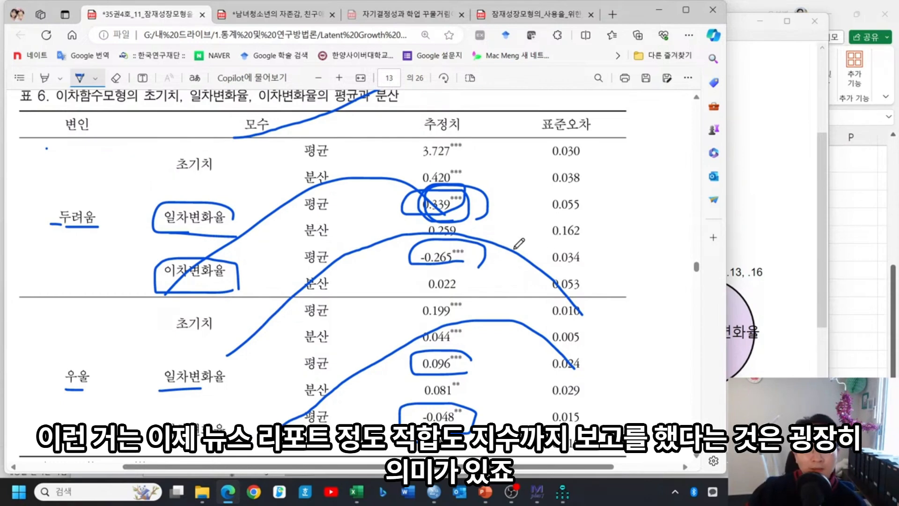
Step: In 표 5, underline the 두려움 fit values for 이차함수모형 and the labels 무성장모형, 일차함수모형 and 이차함수모형
scroll(502, 256, up, 15)
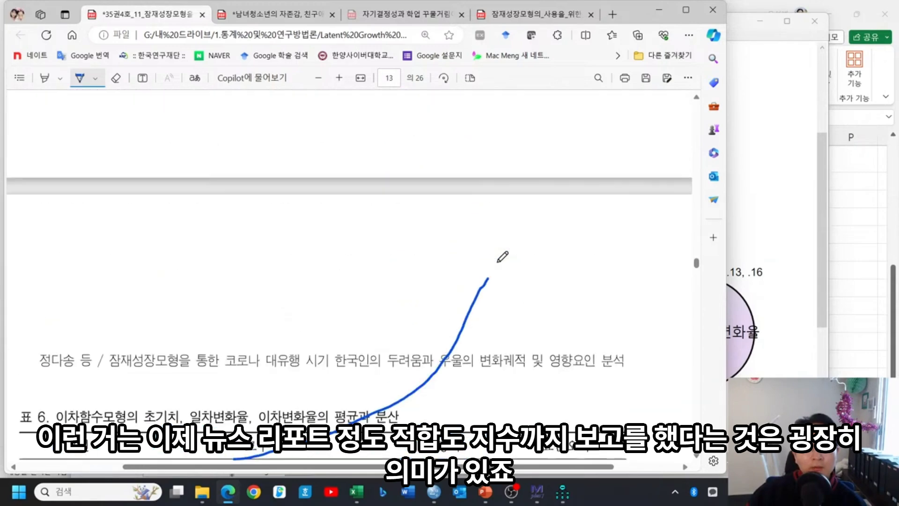
scroll(503, 256, down, 5)
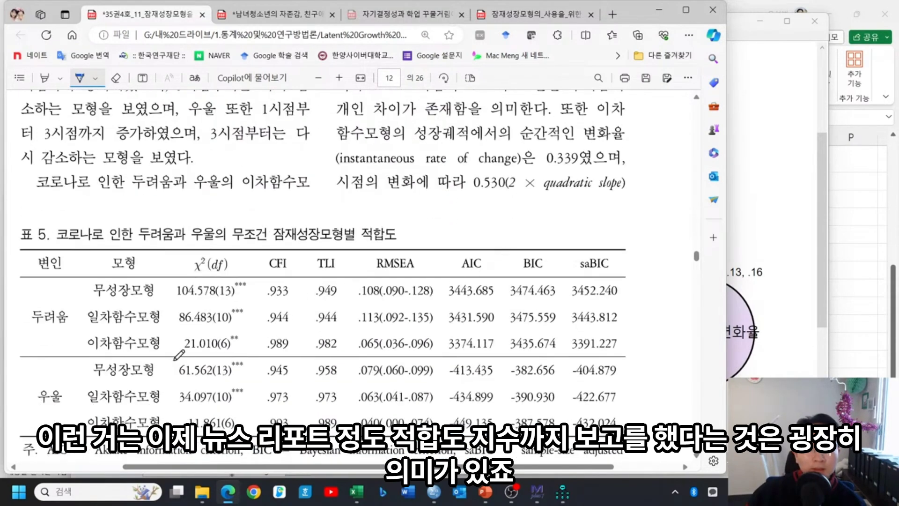
drag(175, 360, 473, 354)
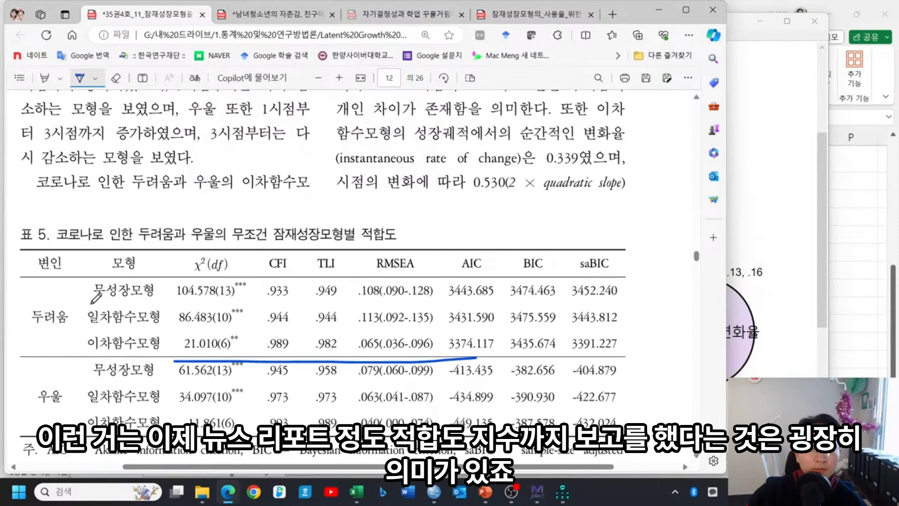
drag(91, 304, 144, 303)
drag(89, 328, 151, 325)
drag(89, 355, 132, 353)
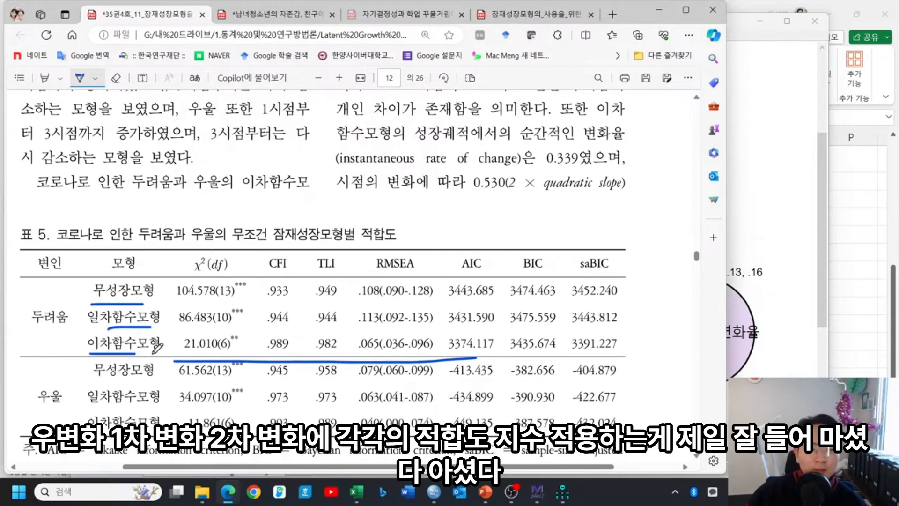
Step: Dot the 두려움 CFI and TLI values in 표 5 and box the CFI, TLI and RMSEA of 이차함수모형 for both 두려움 and 우울
click(280, 298)
click(319, 299)
click(340, 316)
click(339, 350)
mouse_move(344, 356)
mouse_down()
mouse_move(257, 334)
mouse_move(427, 323)
mouse_move(437, 350)
mouse_move(300, 360)
mouse_up()
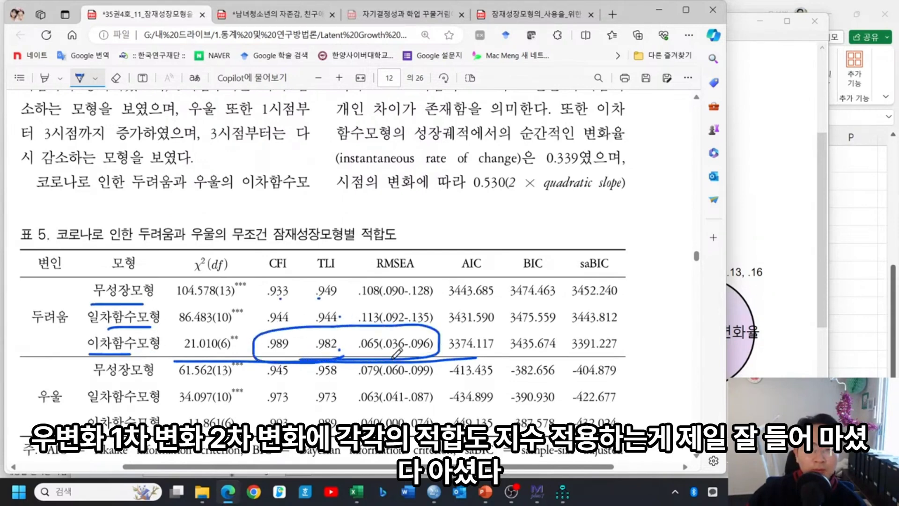
scroll(421, 337, down, 1)
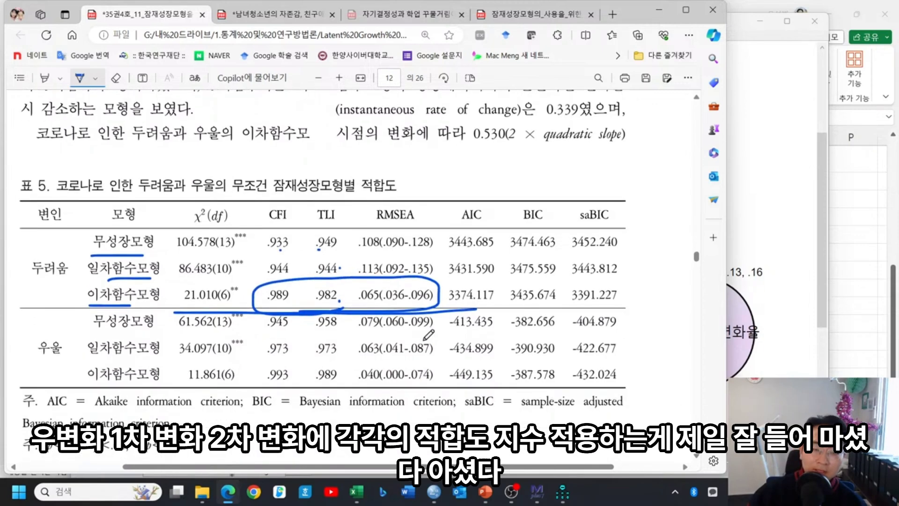
mouse_move(393, 382)
mouse_down()
mouse_move(262, 355)
mouse_move(444, 358)
mouse_move(414, 379)
mouse_up()
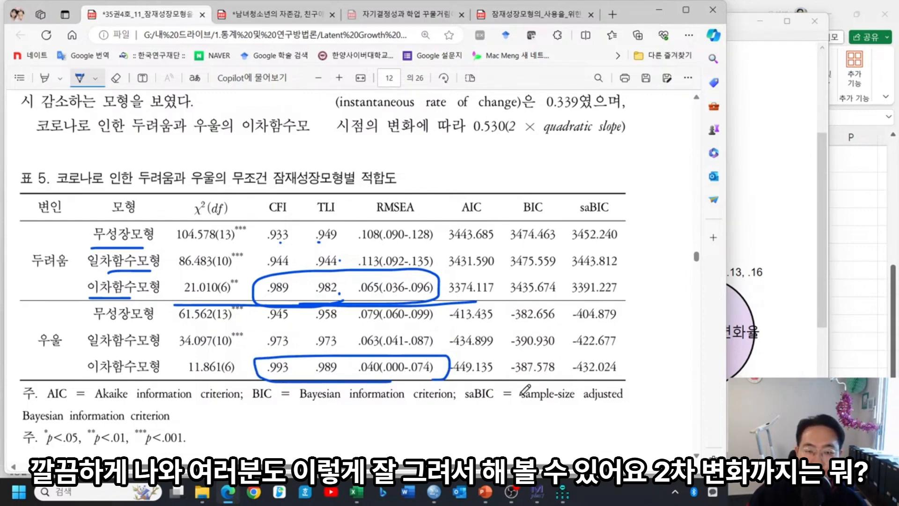
Step: Switch to the Amos input diagram and delete 자존감이차변화율 and the covariance between 자존감초기치 and 자존감변화률
click(537, 492)
mouse_move(562, 492)
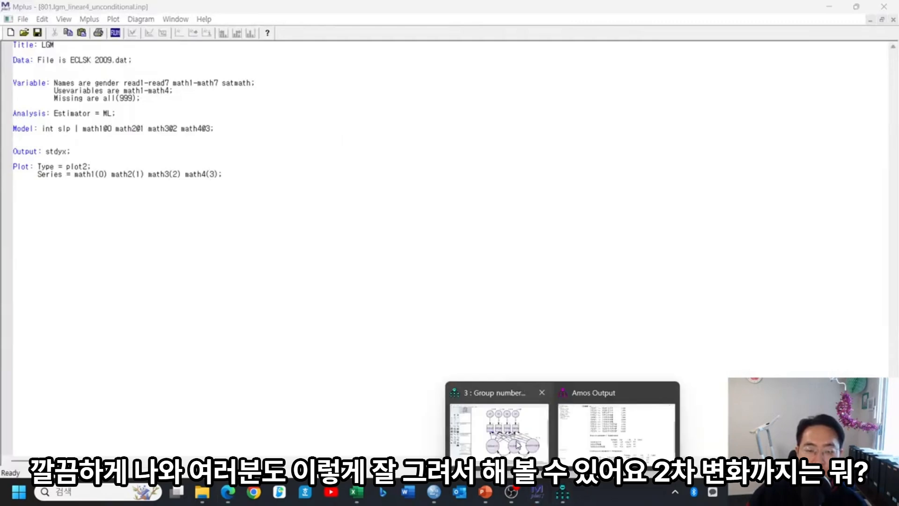
click(517, 444)
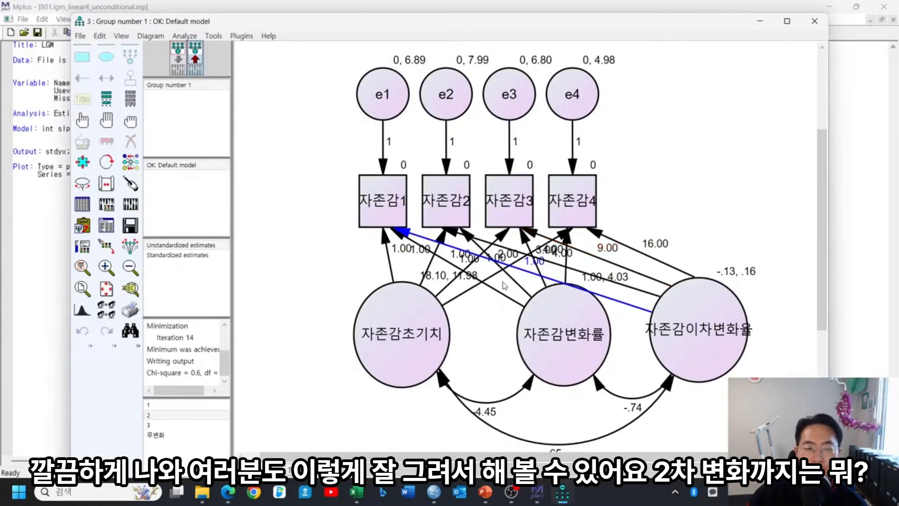
click(178, 58)
click(131, 141)
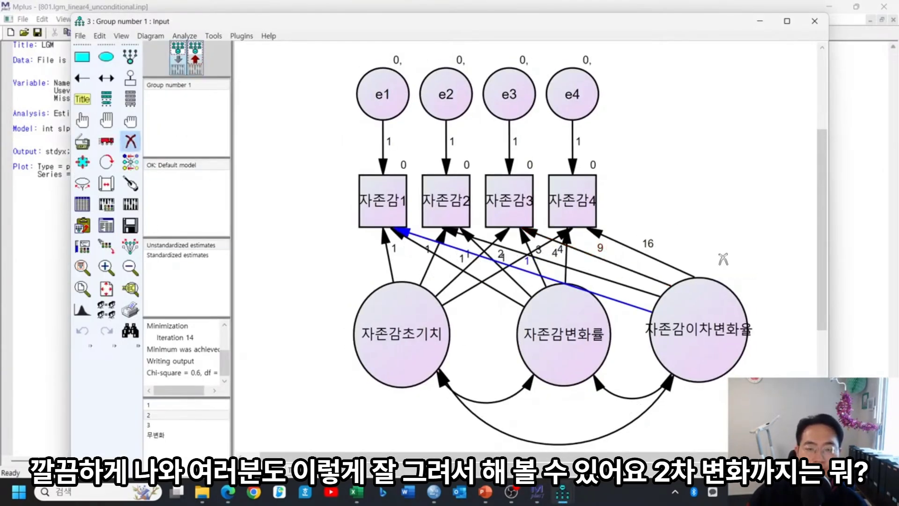
click(702, 323)
drag(711, 27, 645, 20)
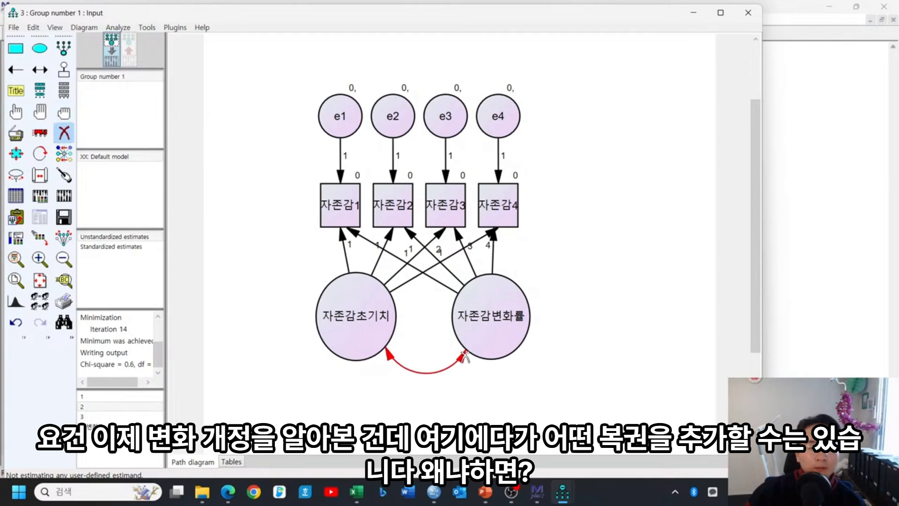
click(460, 358)
Step: Place the dataset variable 성별 below the two growth factors and draw paths from it to 자존감초기치 and 자존감변화률
click(64, 90)
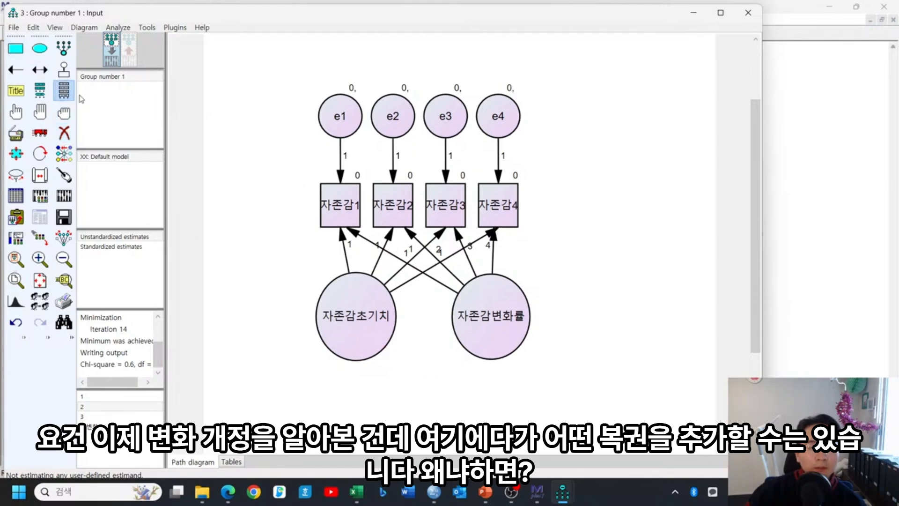
mouse_move(346, 124)
mouse_down()
mouse_move(436, 382)
mouse_move(435, 402)
mouse_move(369, 342)
mouse_up()
click(405, 98)
key(F5)
drag(432, 396, 482, 337)
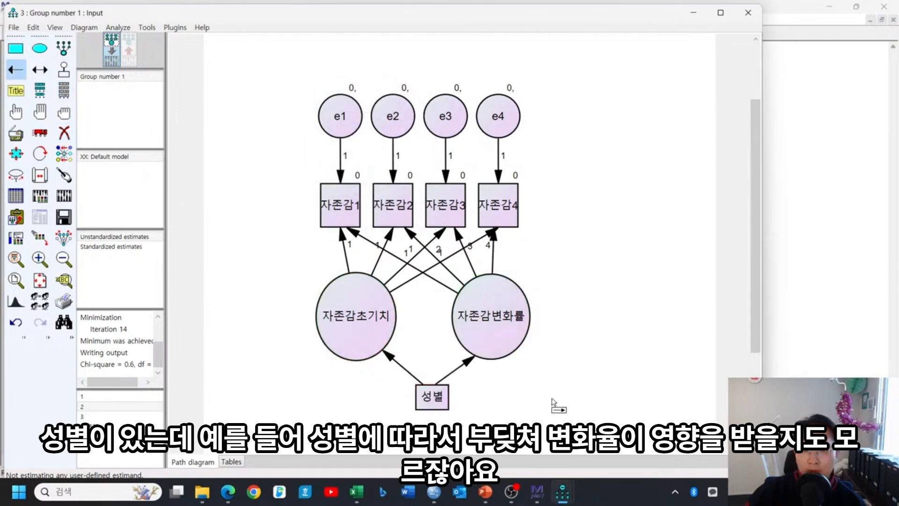
Step: Try to calculate the estimates for the model with 성별 as predictor, and cancel the analysis
key(Page_Up)
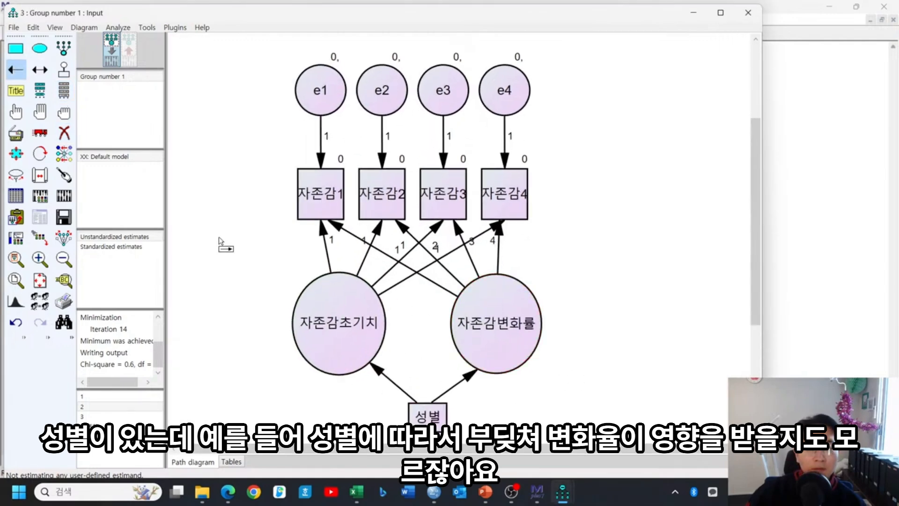
click(70, 198)
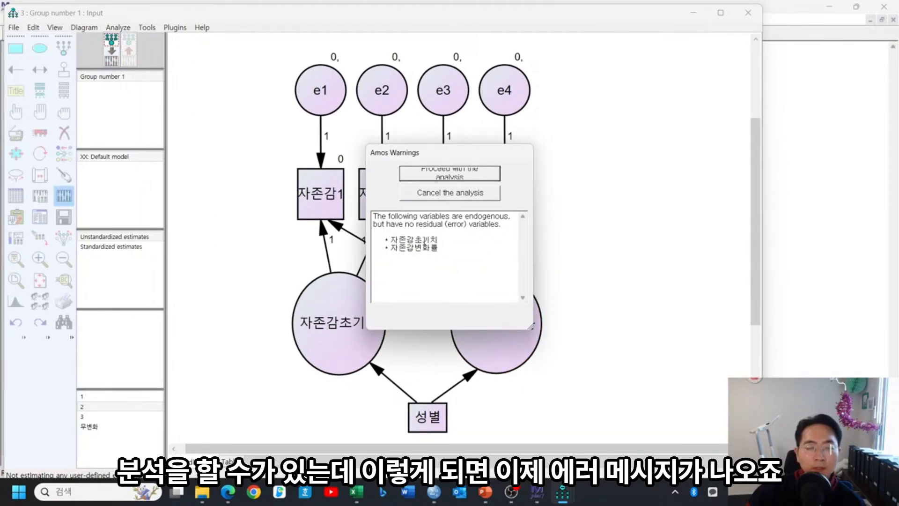
click(445, 196)
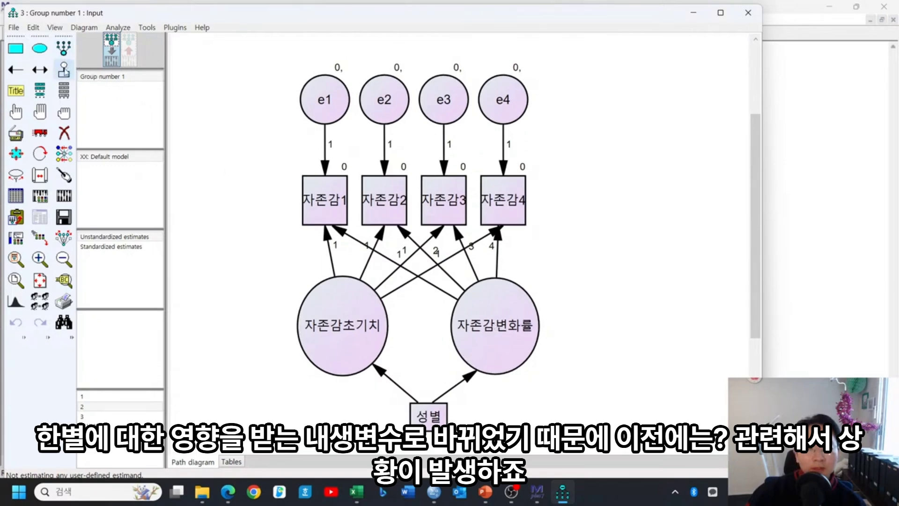
Step: Add residual variables on the outer sides of 자존감초기치 and 자존감변화률 and name them automatically as unobserved variables
click(64, 69)
click(356, 353)
click(357, 354)
click(356, 354)
click(357, 353)
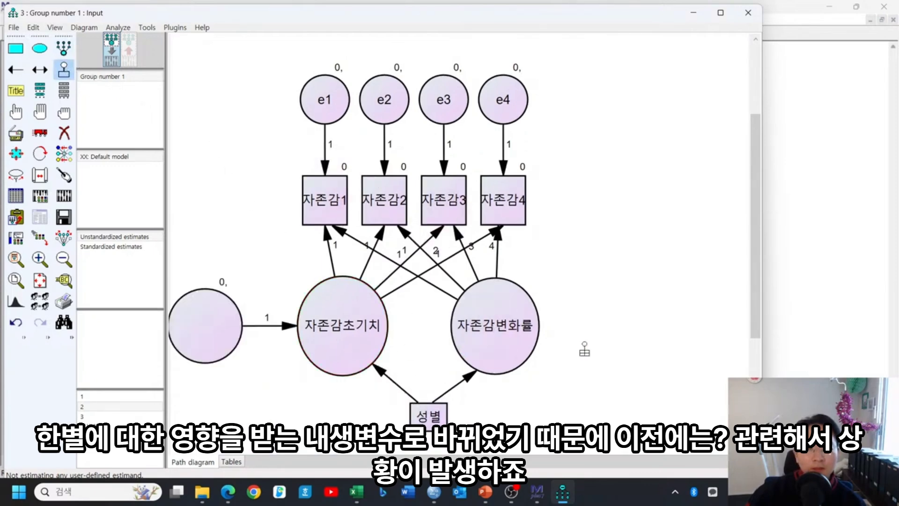
click(525, 316)
click(524, 315)
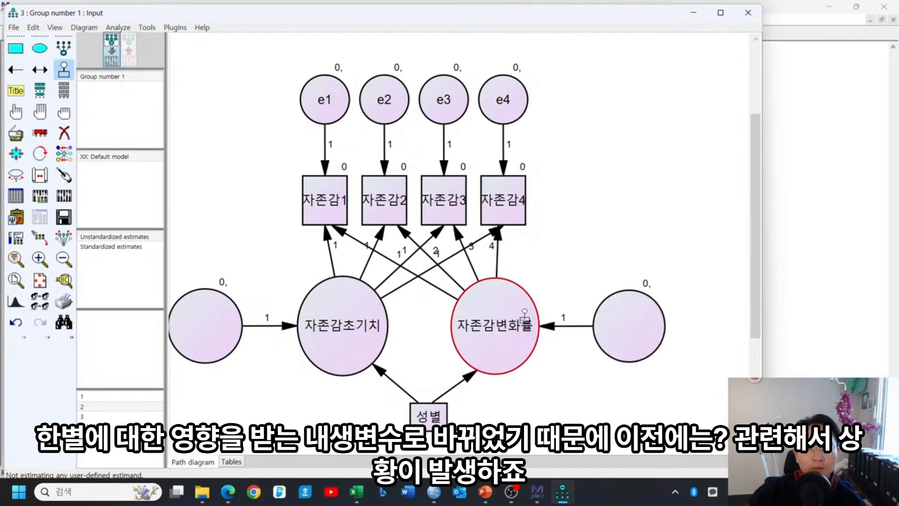
click(175, 27)
click(189, 95)
Step: Try a covariance between the residuals e5 and e6, and delete it from the diagram
click(40, 70)
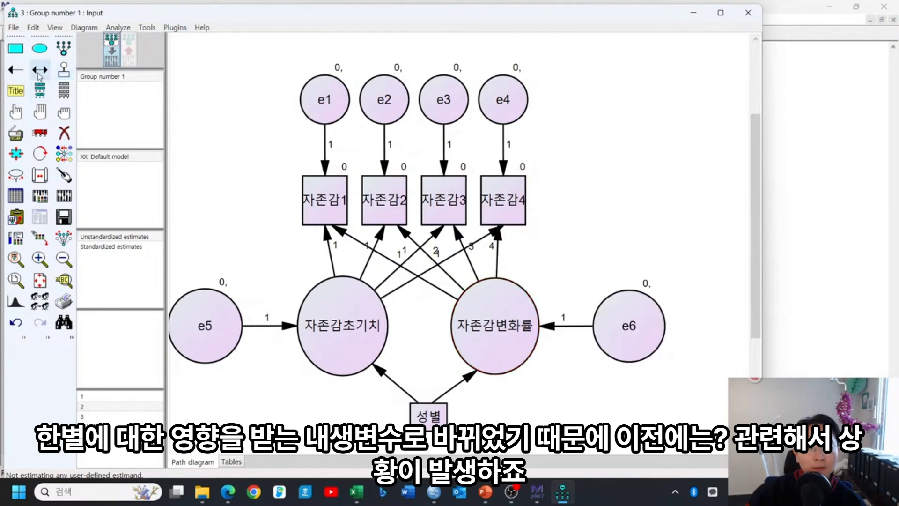
drag(631, 361, 203, 357)
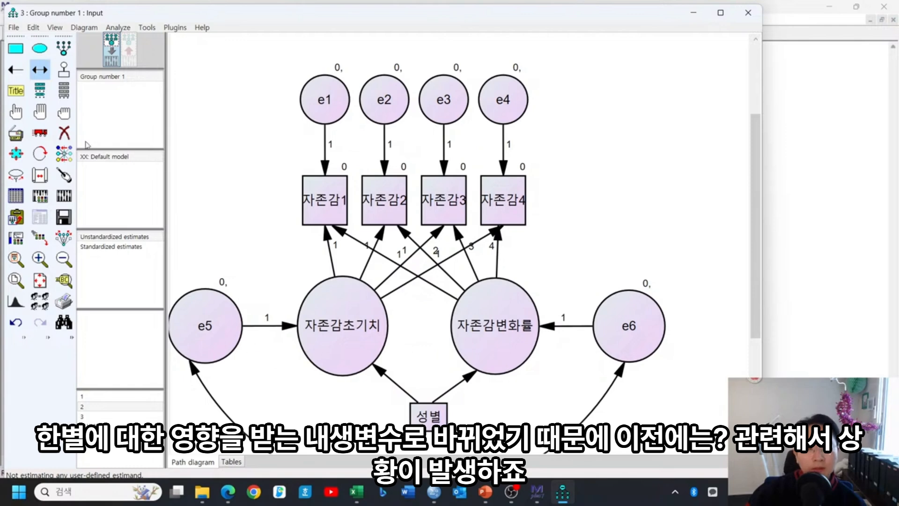
click(64, 133)
click(621, 374)
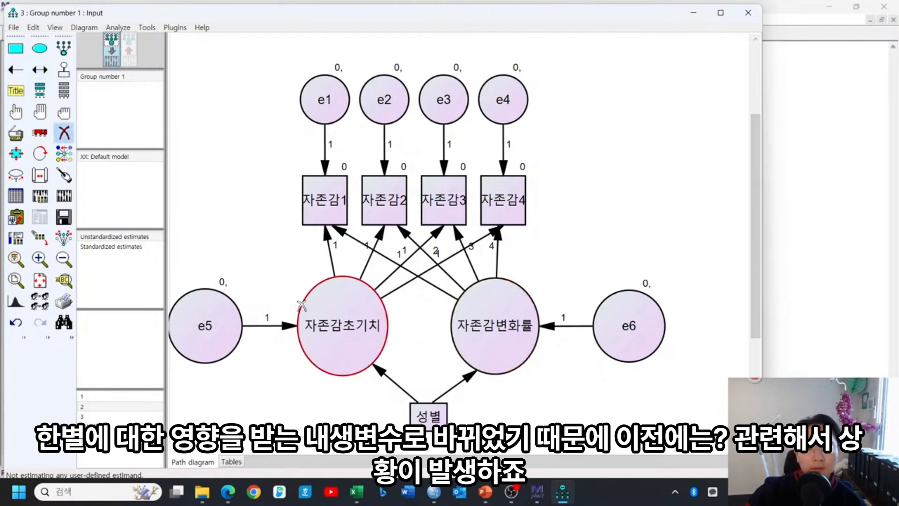
Step: Calculate the estimates of the self-esteem model and open the Estimates section of the text output
scroll(601, 283, down, 1)
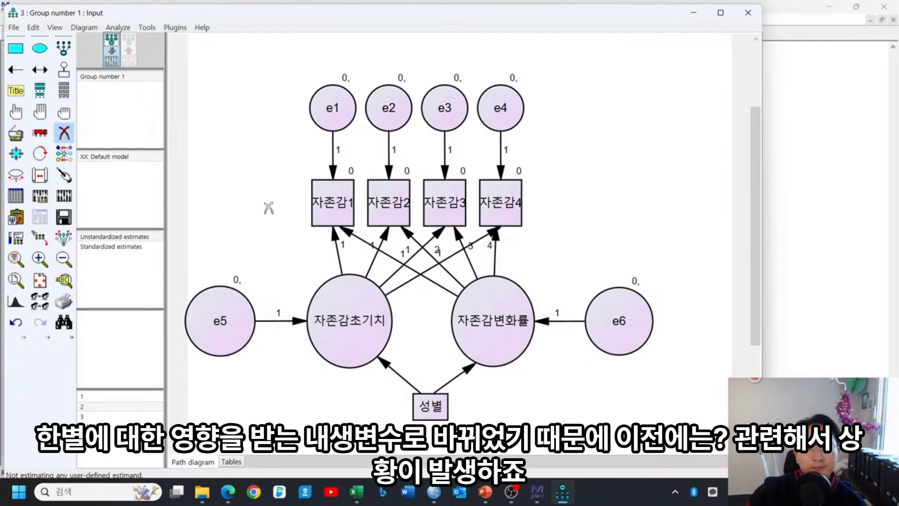
click(64, 196)
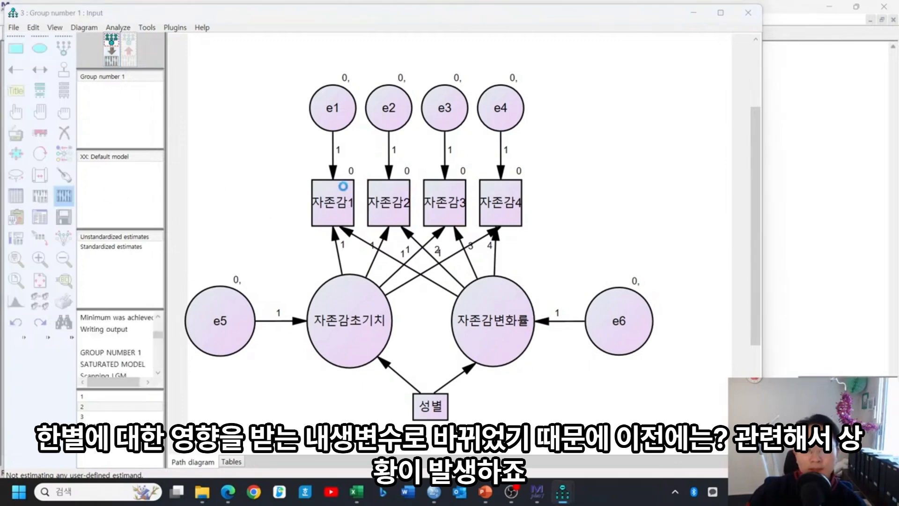
click(40, 217)
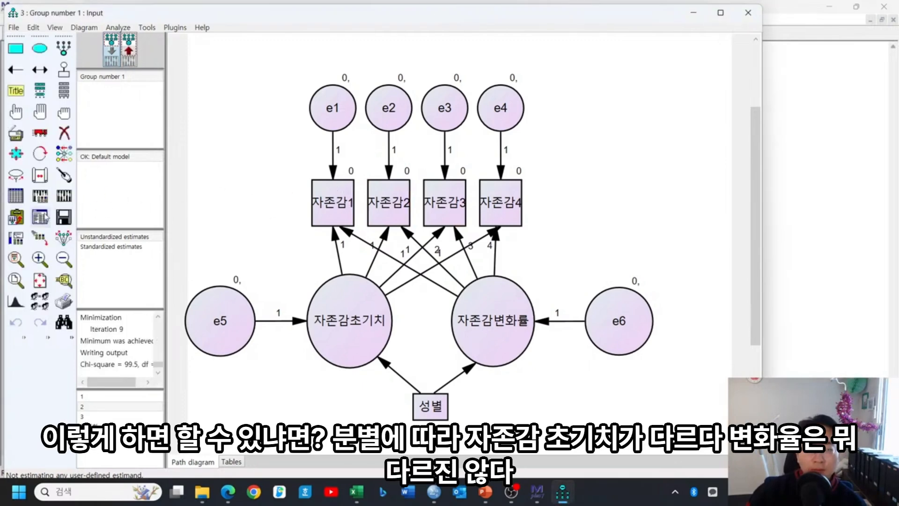
click(35, 87)
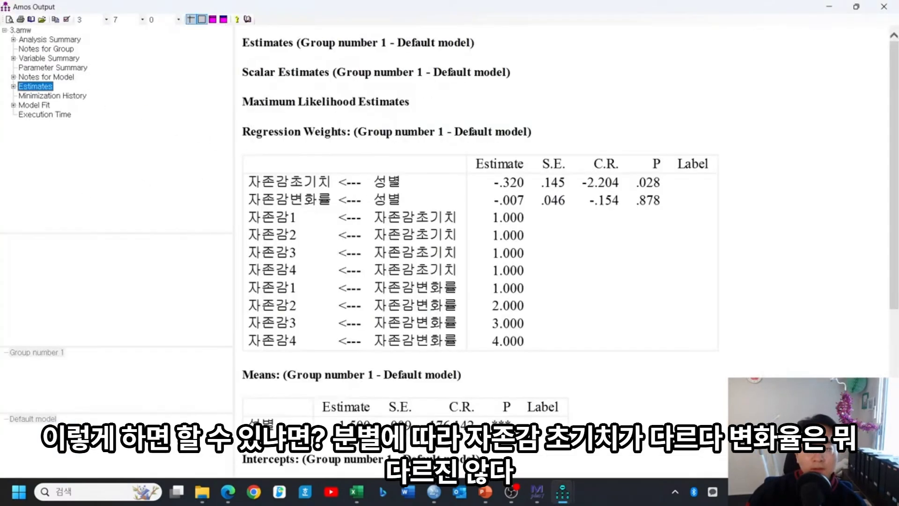
Step: Highlight the regression weight rows for the effects of 성별 on 자존감초기치 and 자존감변화률
drag(372, 188, 671, 190)
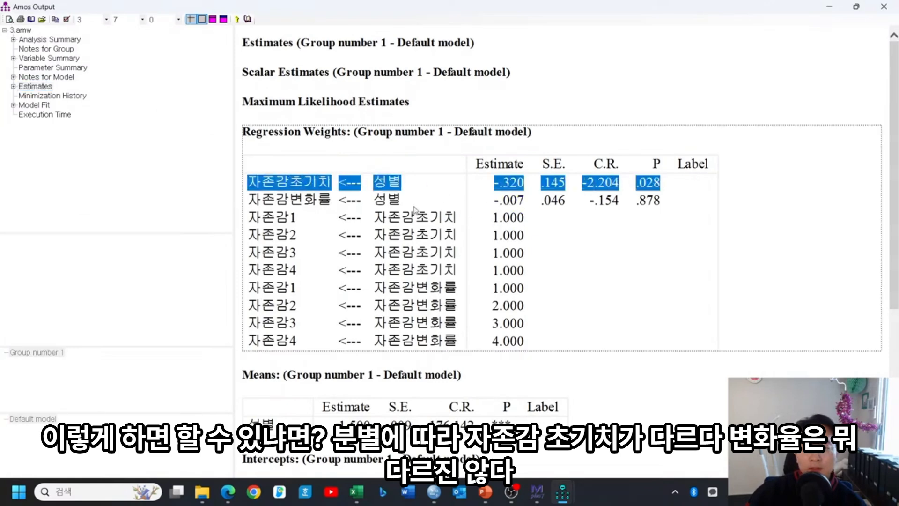
drag(398, 201, 674, 200)
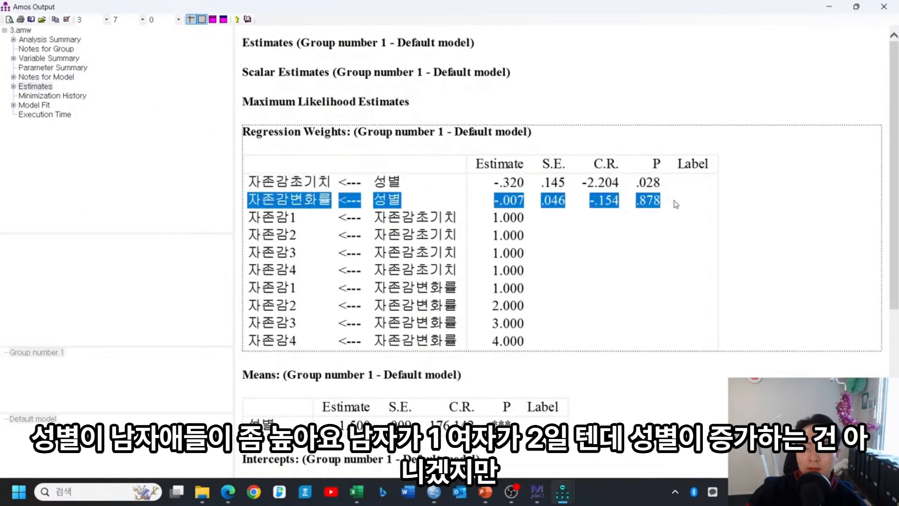
drag(313, 182, 687, 182)
click(426, 179)
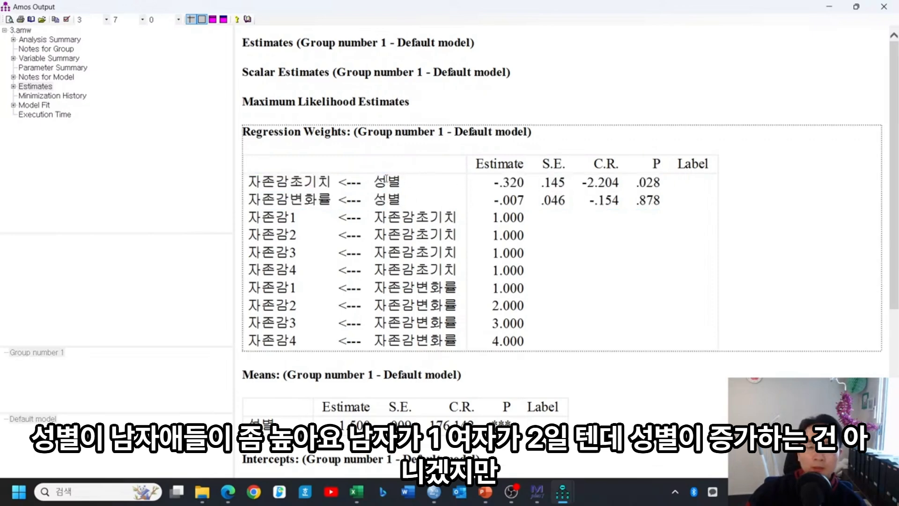
Step: Examine the 성별 label, the estimate and the significance values in the 자존감초기치 row of the regression weights
double_click(387, 182)
click(406, 184)
double_click(401, 183)
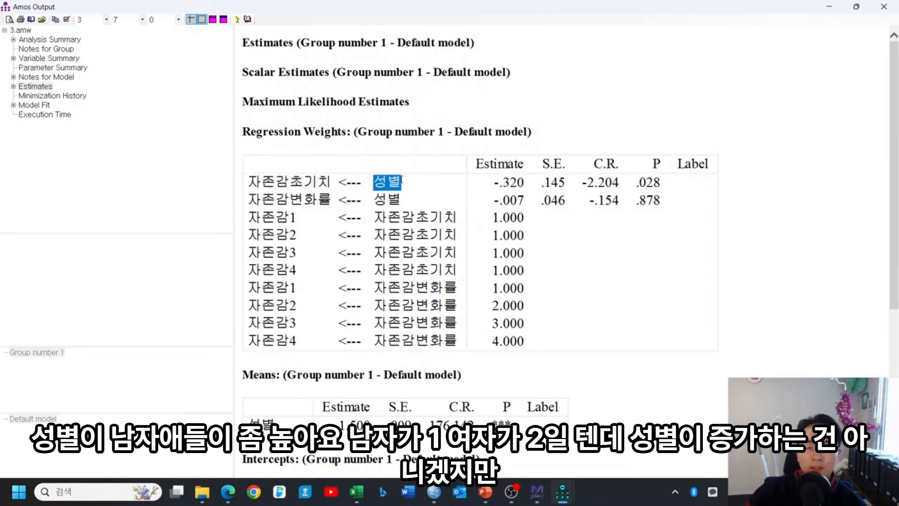
click(402, 182)
double_click(386, 183)
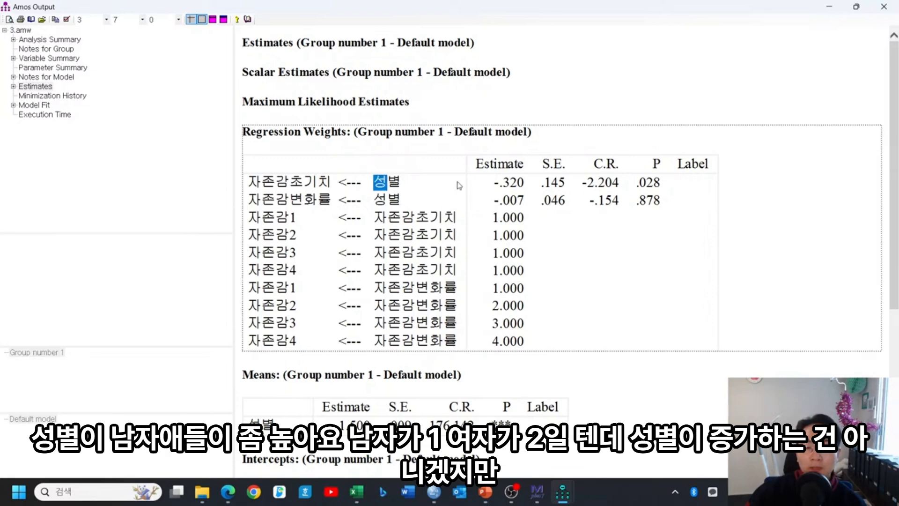
click(427, 185)
double_click(508, 184)
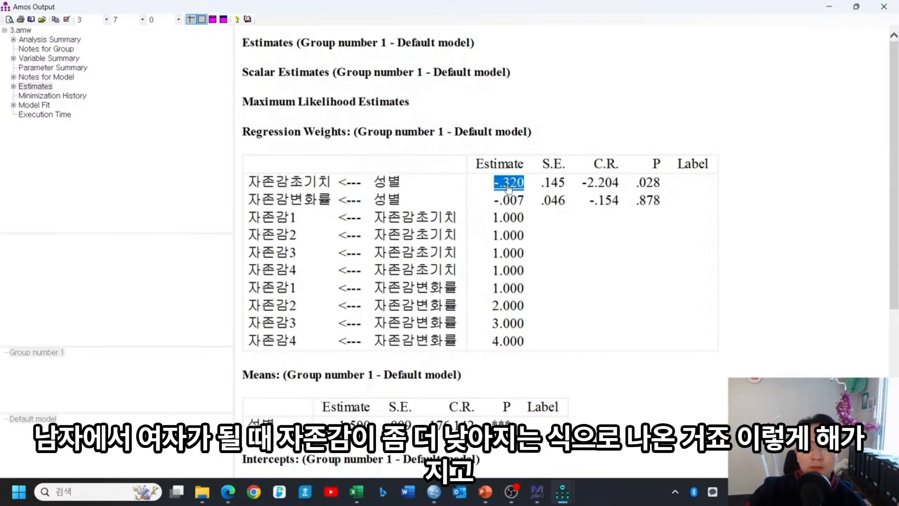
drag(532, 188, 688, 187)
click(688, 187)
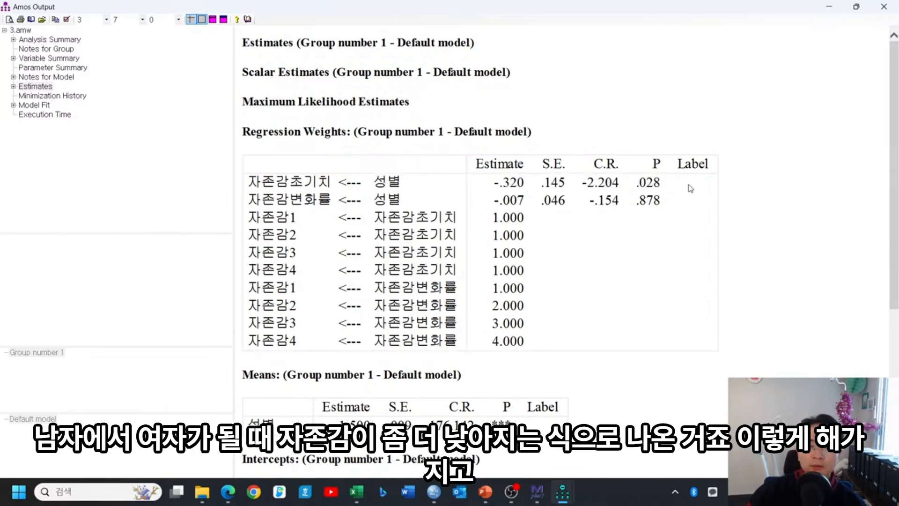
Step: Compare the whole 자존감초기치 row with the estimate, S.E., C.R. and P of the 자존감변화률 row
drag(309, 177, 688, 185)
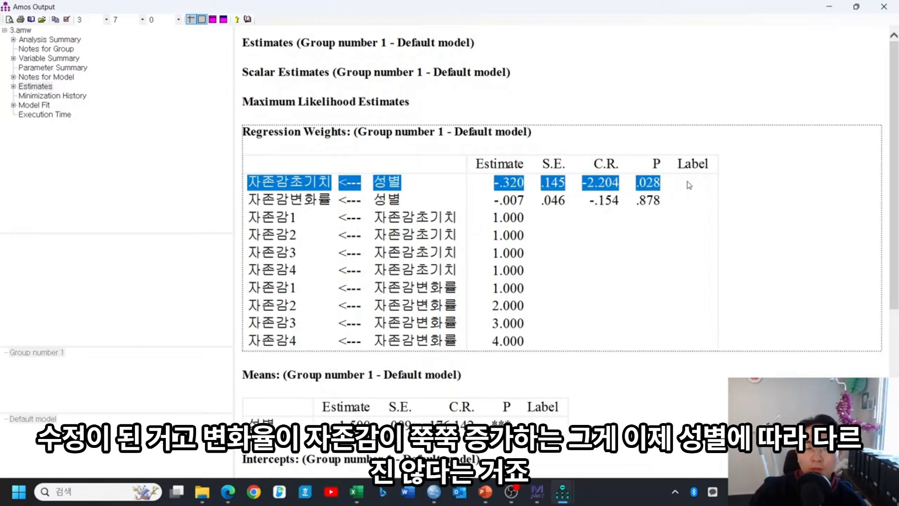
drag(249, 199, 666, 201)
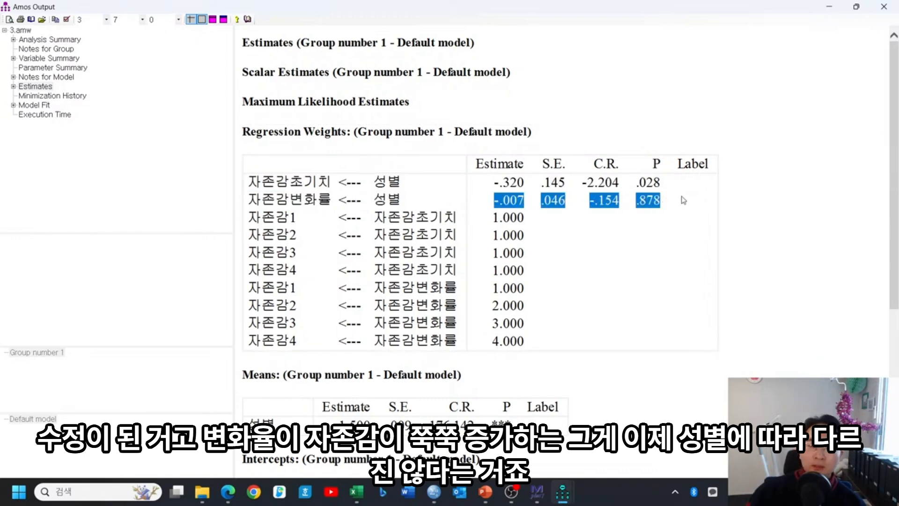
click(683, 200)
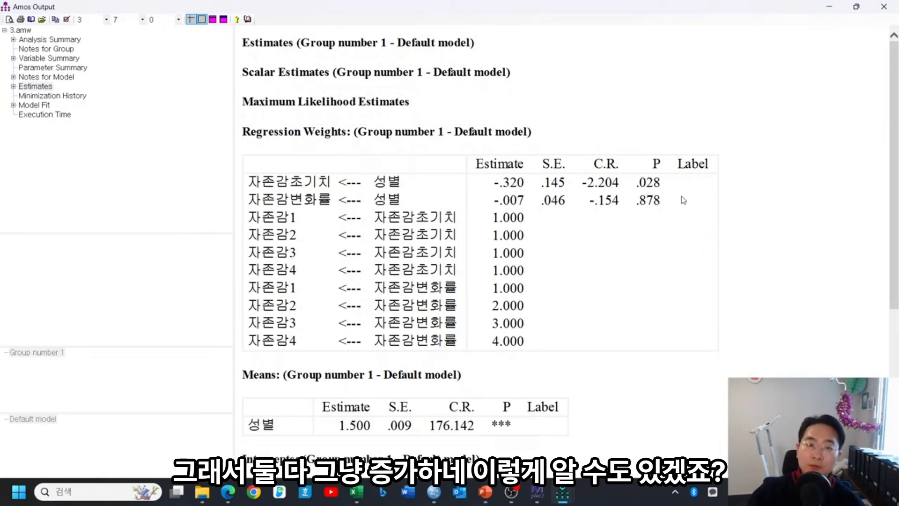
Step: Return to the Amos input diagram and view the complete model with 성별, e5 and e6
key(alt+Tab)
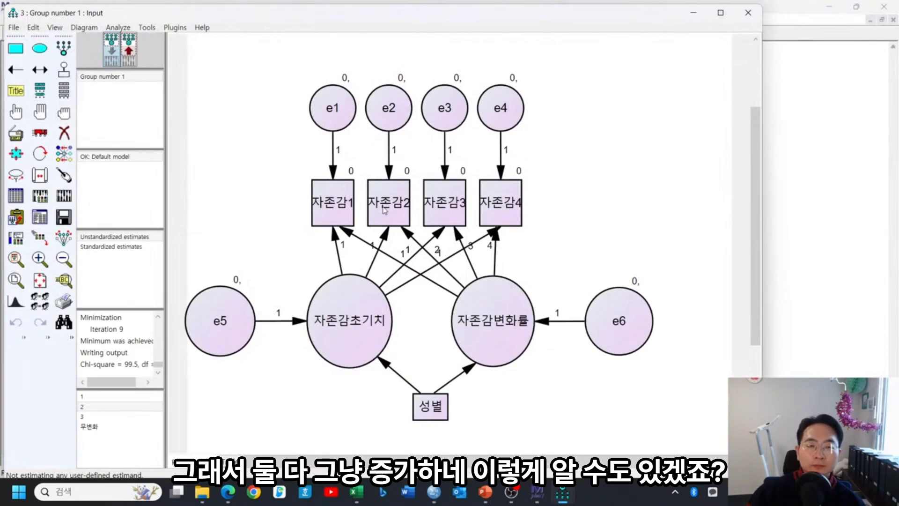
scroll(404, 202, down, 1)
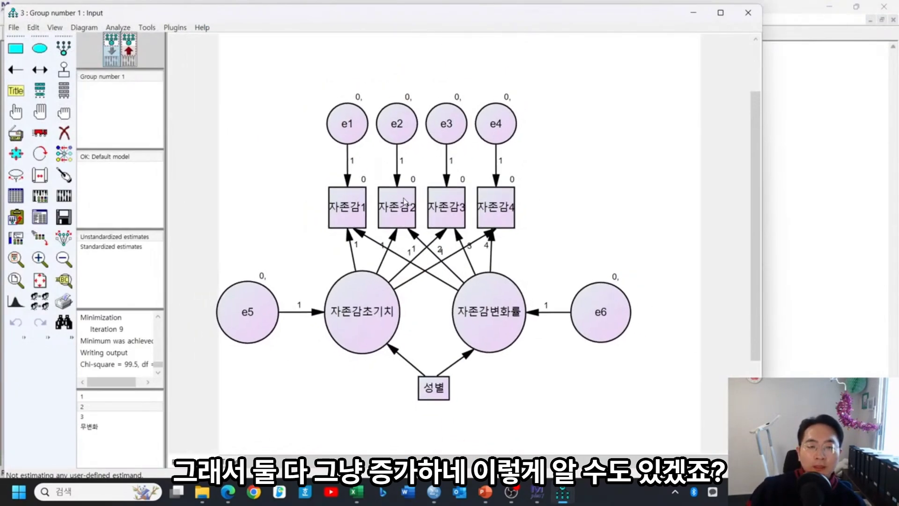
scroll(440, 186, down, 1)
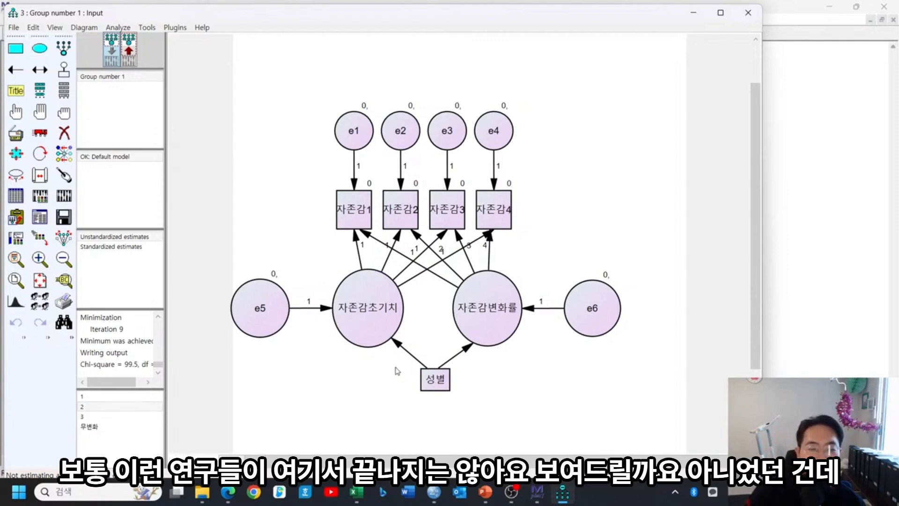
Step: Switch to Edge and show the title of the paper on 자기결정성과 학업 꾸물거림 at a readable size
click(228, 492)
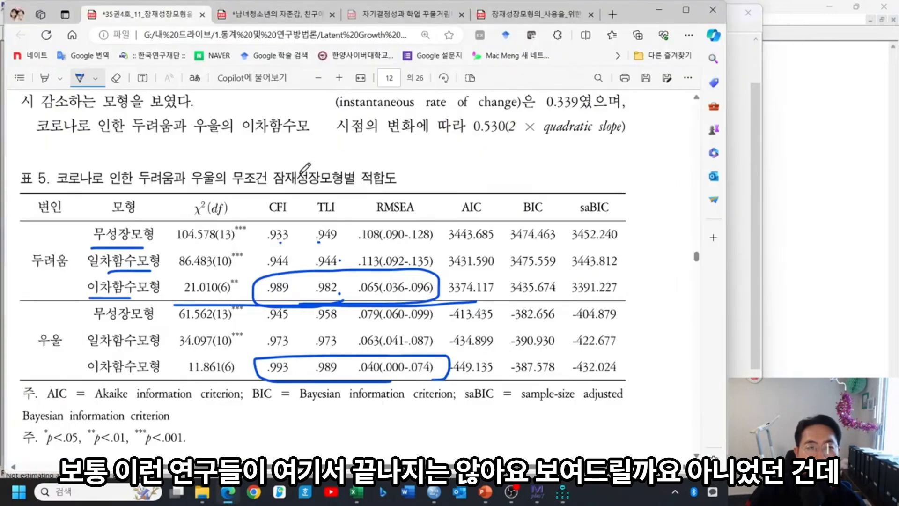
click(403, 14)
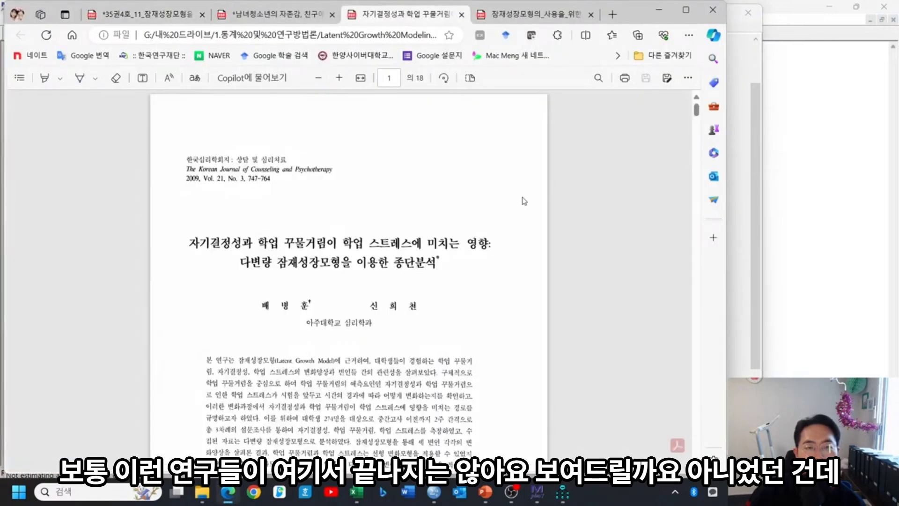
scroll(300, 224, up, 2)
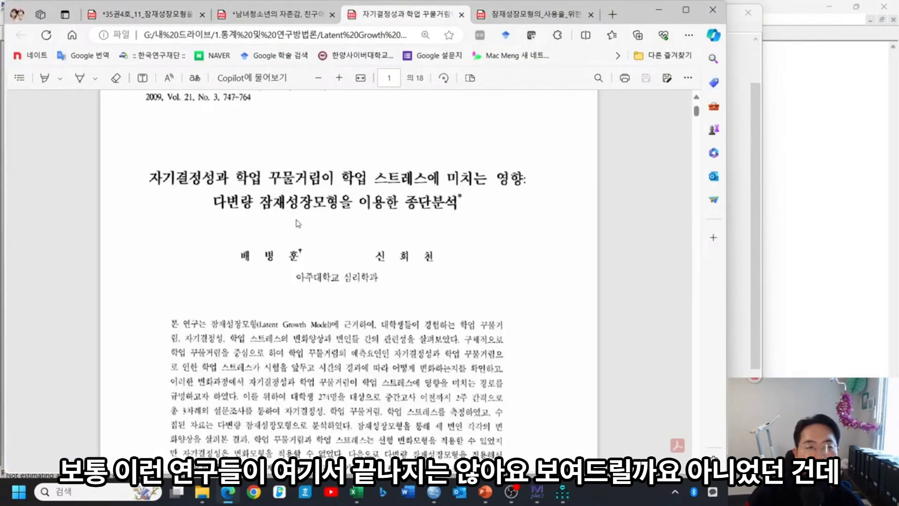
scroll(351, 214, up, 3)
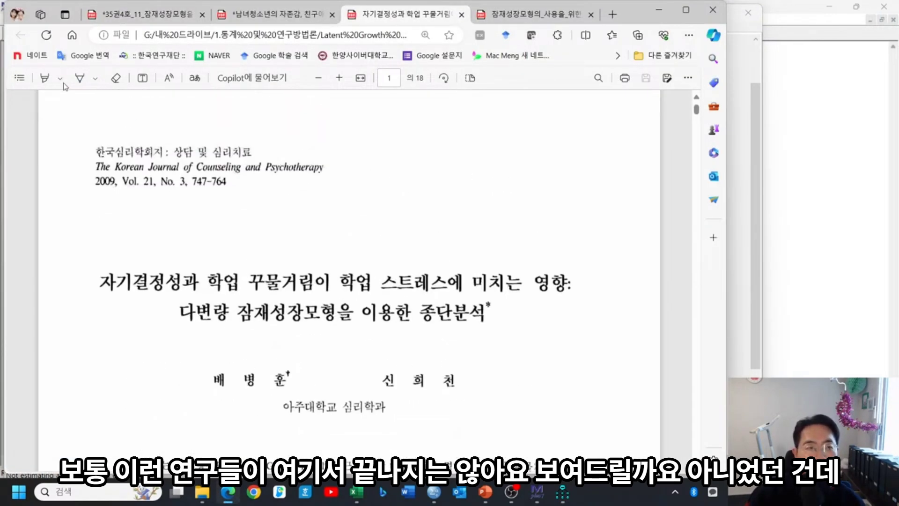
Step: With the pen, underline 2009, 꾸물거림, 스트레스 and 잠재성장모형 on the title page and box 다변량
click(79, 78)
drag(97, 196, 121, 194)
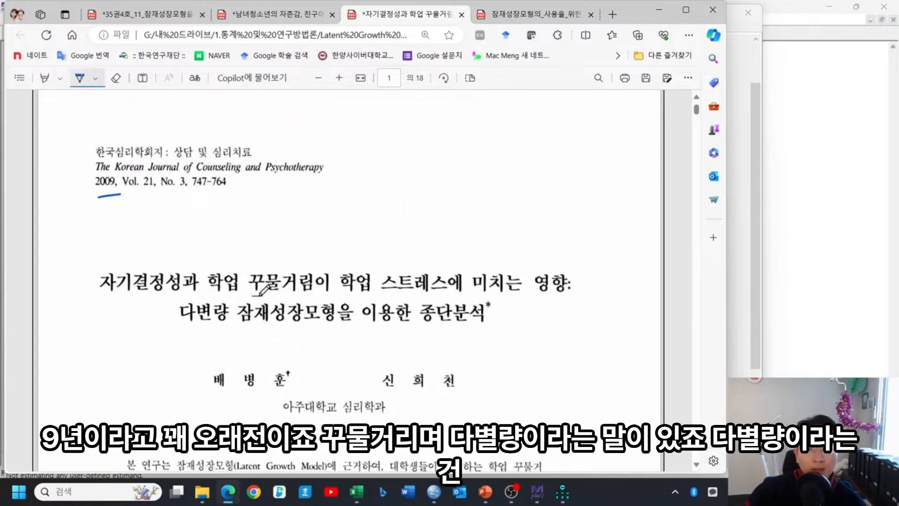
drag(246, 296, 319, 295)
drag(381, 298, 489, 298)
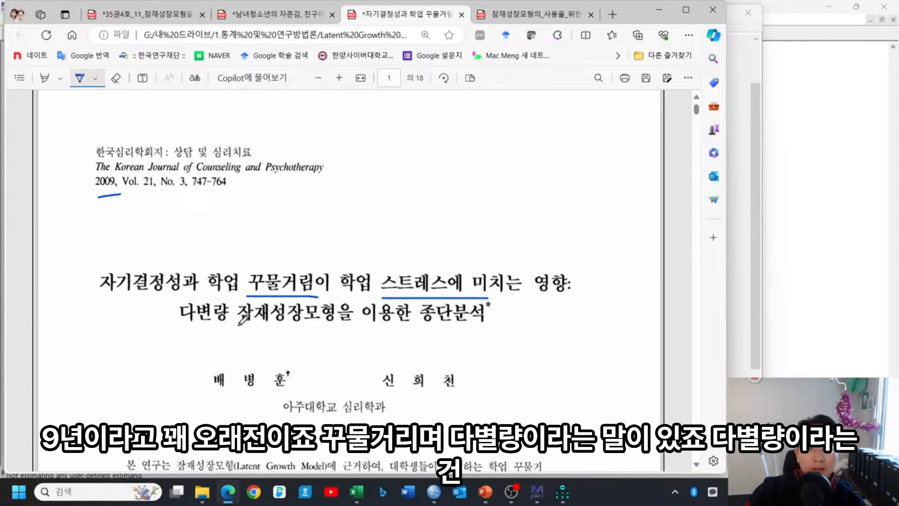
drag(239, 325, 365, 324)
mouse_move(217, 323)
mouse_down()
mouse_move(150, 311)
mouse_move(255, 299)
mouse_move(243, 328)
mouse_up()
mouse_move(238, 288)
mouse_down()
mouse_move(220, 336)
mouse_move(159, 307)
mouse_move(253, 294)
mouse_up()
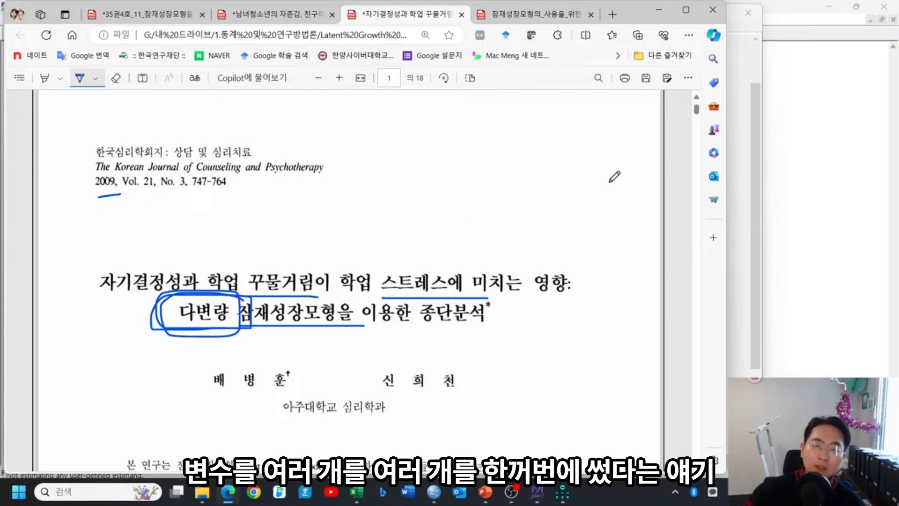
Step: Go to page 9 of the paper and draw a box around 그림 1, the 무 변화모형 diagram
drag(700, 114, 695, 271)
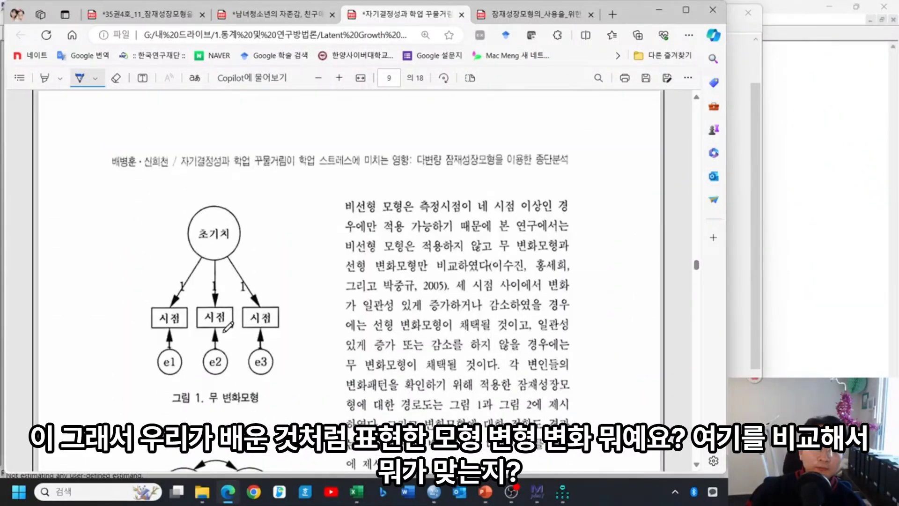
scroll(223, 327, down, 1)
mouse_move(181, 363)
mouse_down()
mouse_move(281, 372)
mouse_move(281, 136)
mouse_move(146, 138)
mouse_move(142, 334)
mouse_move(217, 369)
mouse_up()
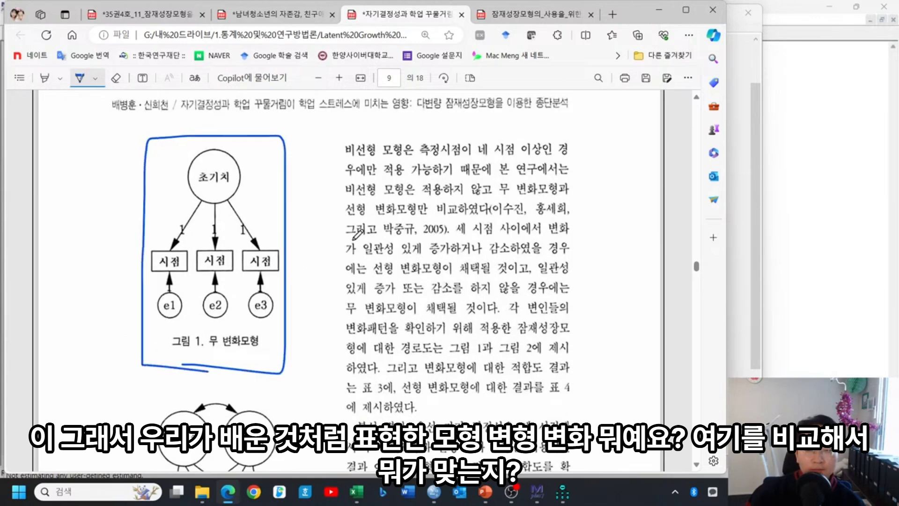
scroll(352, 230, down, 4)
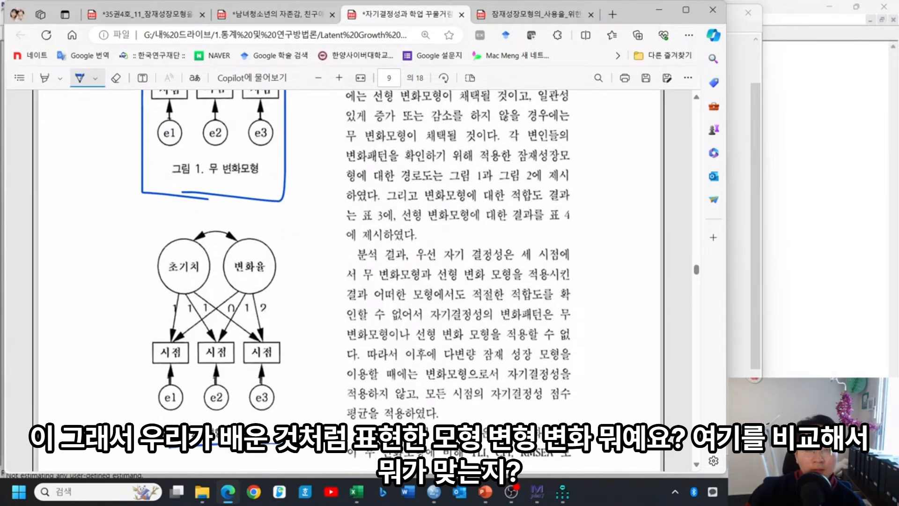
Step: Box 그림 2, link it to 그림 1 with a curve, and underline the 초기치 circle and the captions 무 변화모형 and 선형 변화모형
mouse_move(302, 426)
mouse_down()
mouse_move(302, 206)
mouse_move(145, 212)
mouse_move(139, 396)
mouse_move(159, 452)
mouse_move(210, 453)
mouse_up()
mouse_move(299, 171)
mouse_down()
mouse_move(313, 204)
mouse_move(311, 232)
mouse_up()
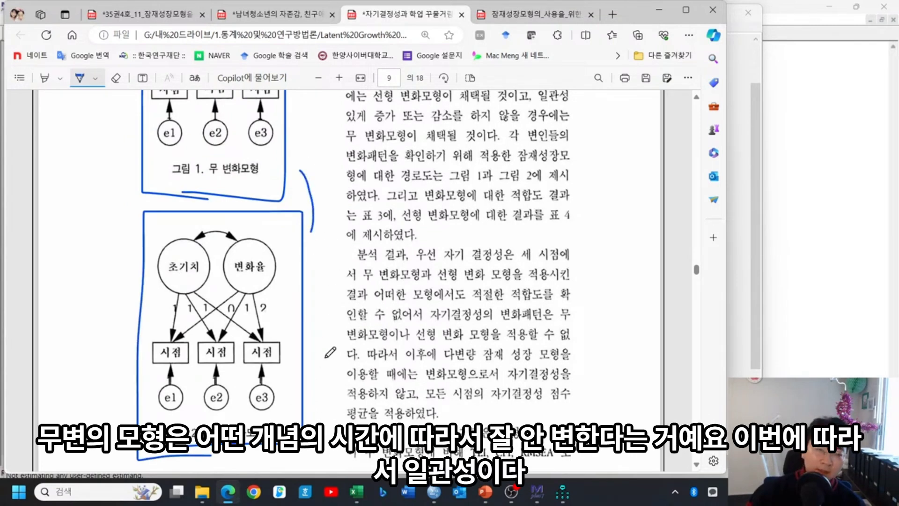
scroll(332, 233, up, 1)
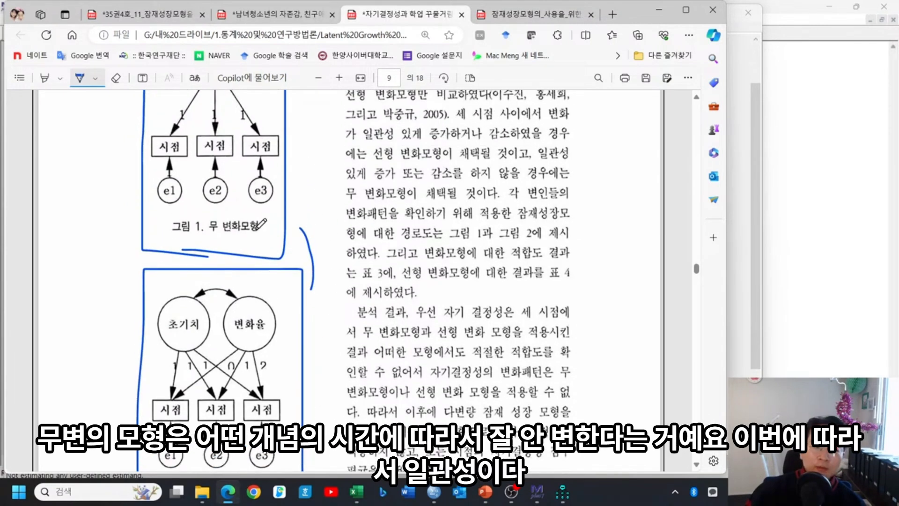
scroll(257, 230, up, 1)
drag(206, 151, 229, 151)
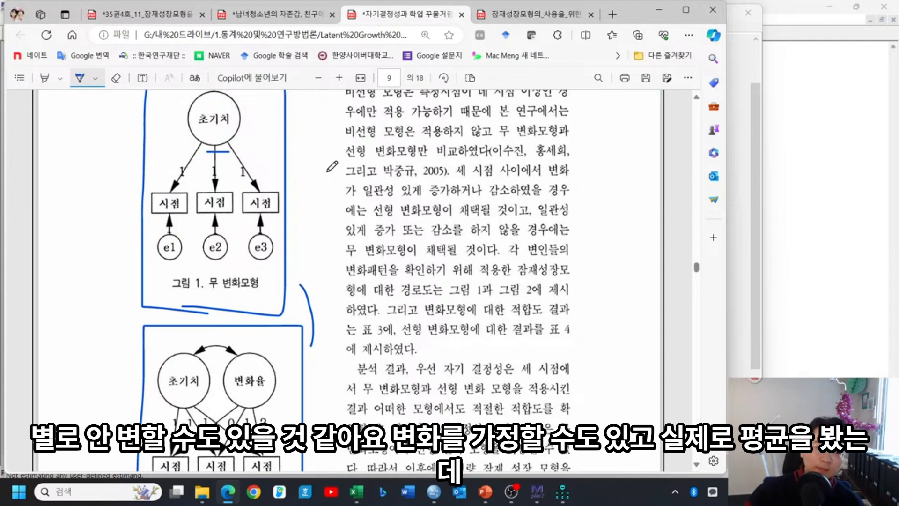
drag(190, 295, 279, 295)
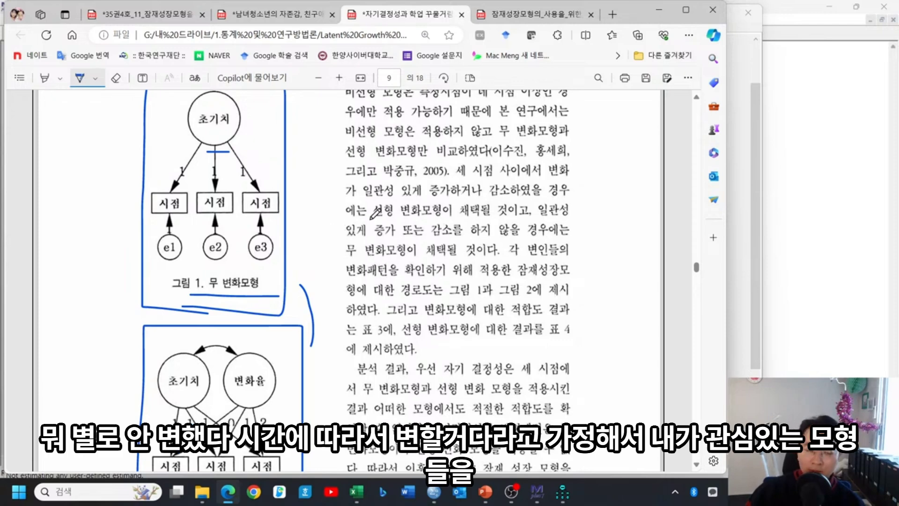
scroll(370, 225, down, 3)
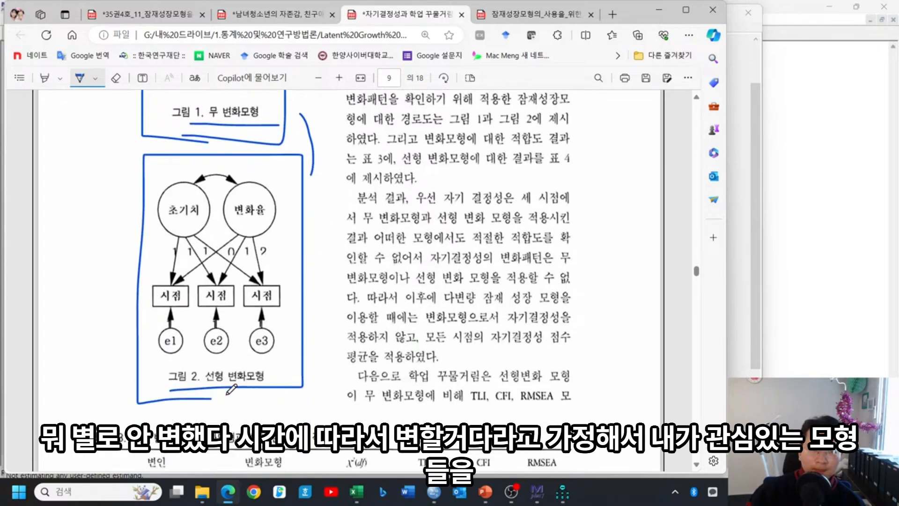
drag(174, 394, 250, 397)
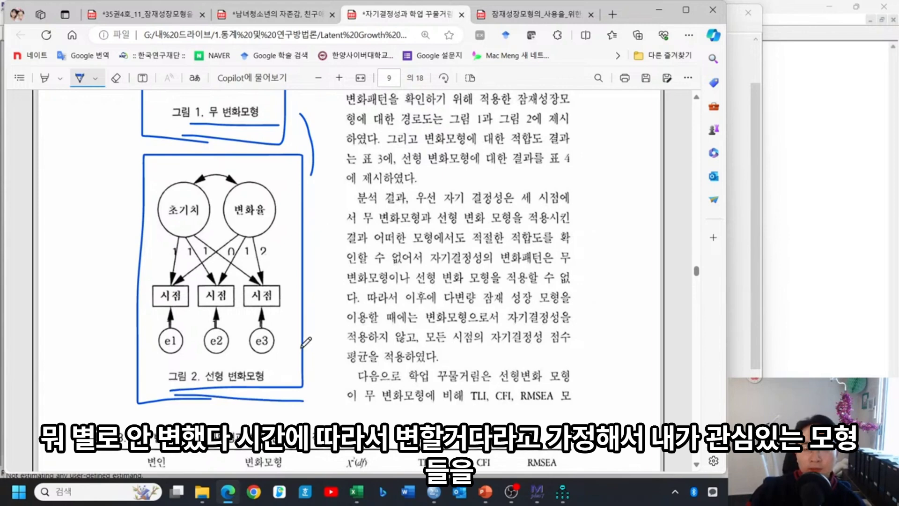
Step: In 표 3, underline 자기결정성, 학업 꾸물거림 and the 무 변화모형 and 선형 변화모형 labels of the variables
scroll(355, 290, down, 1)
scroll(354, 290, down, 4)
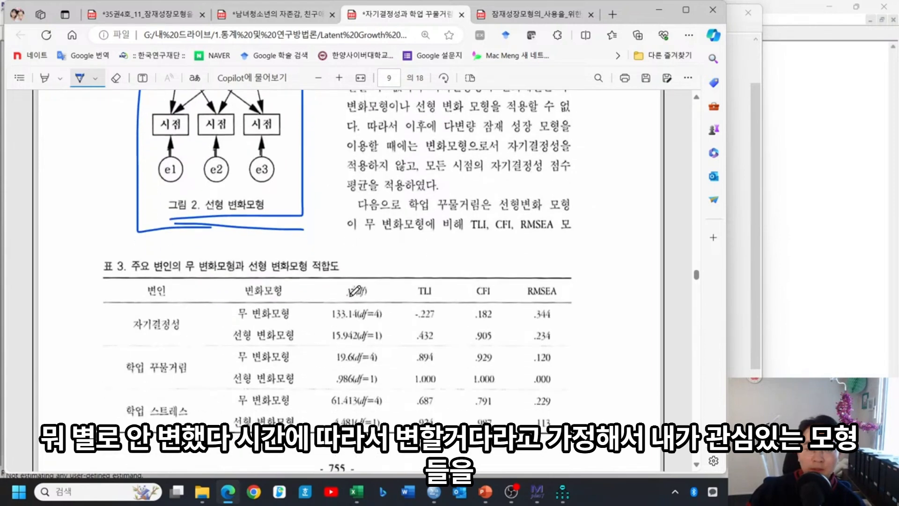
drag(159, 284, 168, 284)
drag(162, 330, 142, 329)
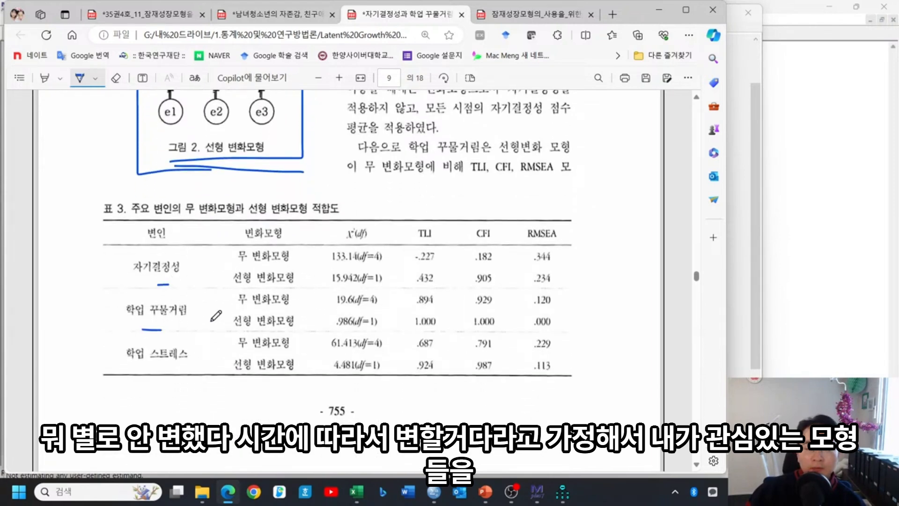
mouse_move(244, 268)
mouse_down()
mouse_move(286, 266)
mouse_move(283, 308)
mouse_up()
drag(252, 330, 280, 330)
drag(264, 364, 286, 364)
drag(247, 383, 264, 387)
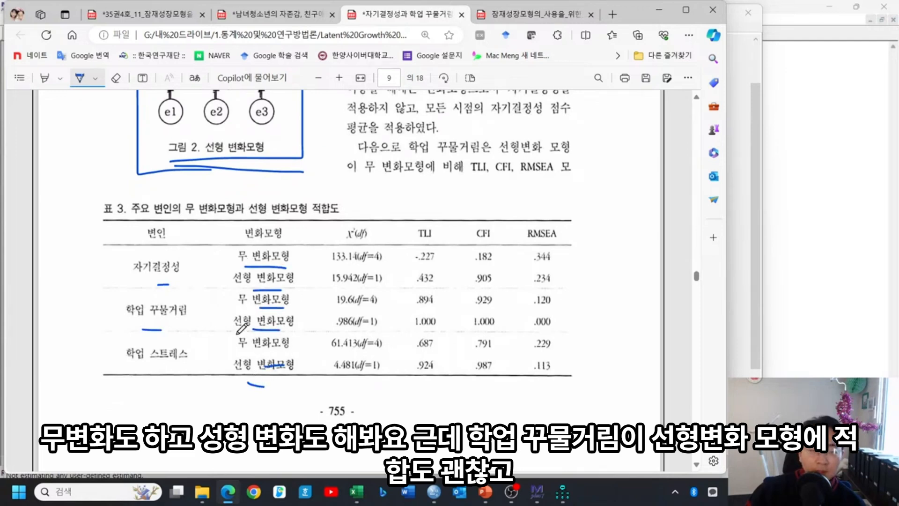
Step: Circle 학업 꾸물거림 and 학업 스트레스 in 표 3, each with its 선형 변화모형 label and its TLI, CFI and RMSEA values
mouse_move(187, 323)
mouse_down()
mouse_move(128, 324)
mouse_move(199, 310)
mouse_move(188, 324)
mouse_up()
mouse_move(298, 320)
mouse_down()
mouse_move(230, 322)
mouse_move(296, 323)
mouse_up()
mouse_move(450, 330)
mouse_down()
mouse_move(477, 312)
mouse_move(527, 326)
mouse_move(508, 326)
mouse_up()
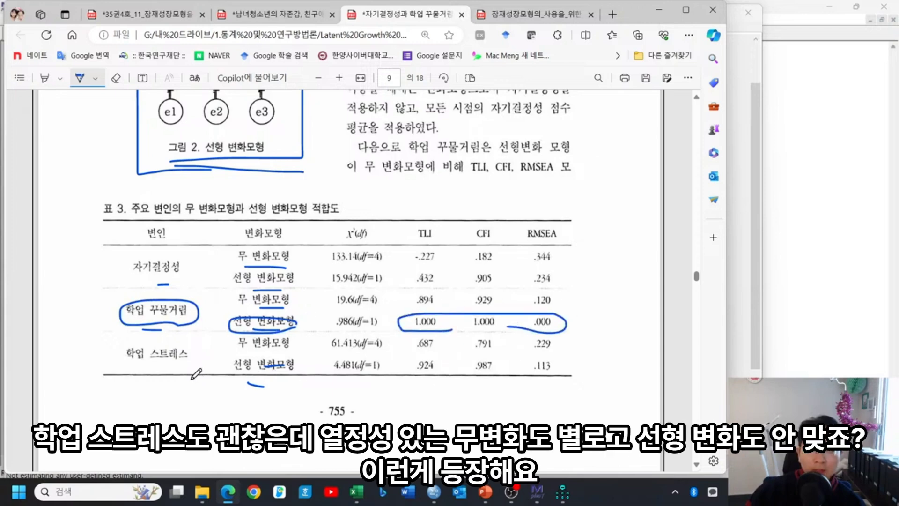
drag(209, 349, 194, 380)
mouse_move(294, 366)
mouse_down()
mouse_move(234, 370)
mouse_move(309, 367)
mouse_up()
mouse_move(474, 378)
mouse_down()
mouse_move(417, 356)
mouse_move(594, 371)
mouse_move(449, 376)
mouse_up()
Step: Box 자기결정성 in 표 3, underline its two change models, cross out both, and add a mark before 무 변화모형
drag(134, 272, 177, 272)
mouse_move(286, 256)
mouse_down()
mouse_move(256, 259)
mouse_move(326, 265)
mouse_up()
drag(326, 241, 303, 259)
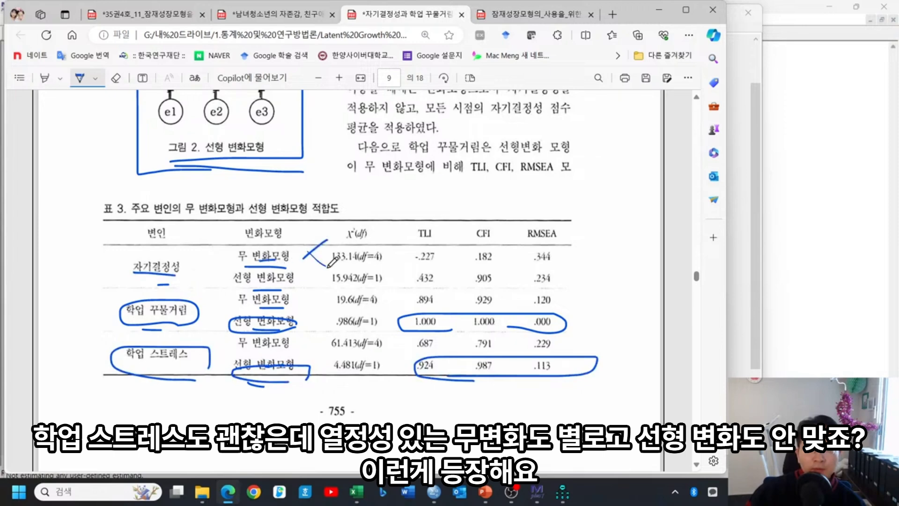
drag(257, 282, 331, 280)
mouse_move(205, 279)
mouse_down()
mouse_move(128, 244)
mouse_move(196, 275)
mouse_up()
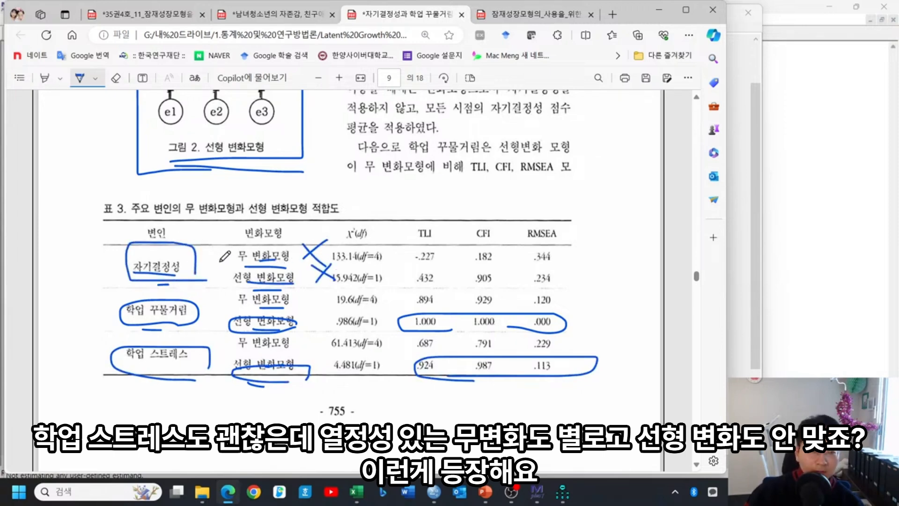
scroll(225, 255, up, 2)
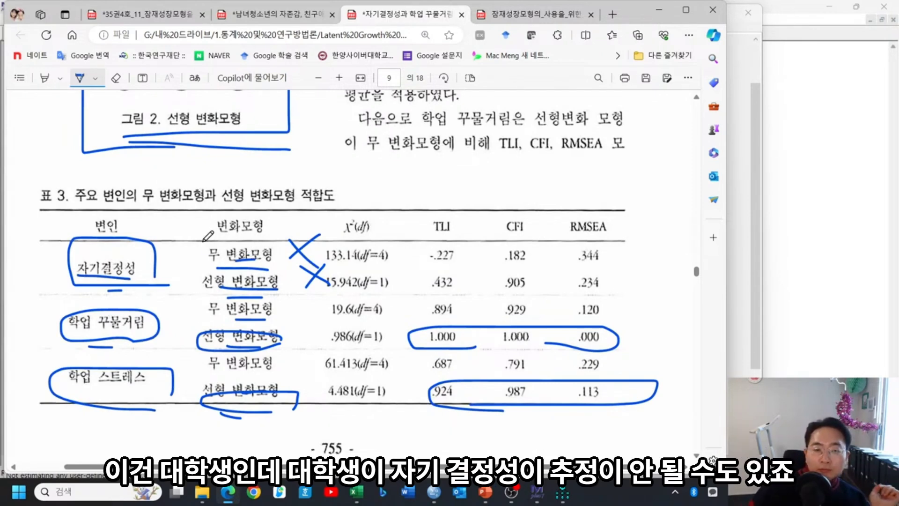
mouse_move(203, 241)
mouse_down()
mouse_move(209, 248)
mouse_move(196, 271)
mouse_move(210, 270)
mouse_up()
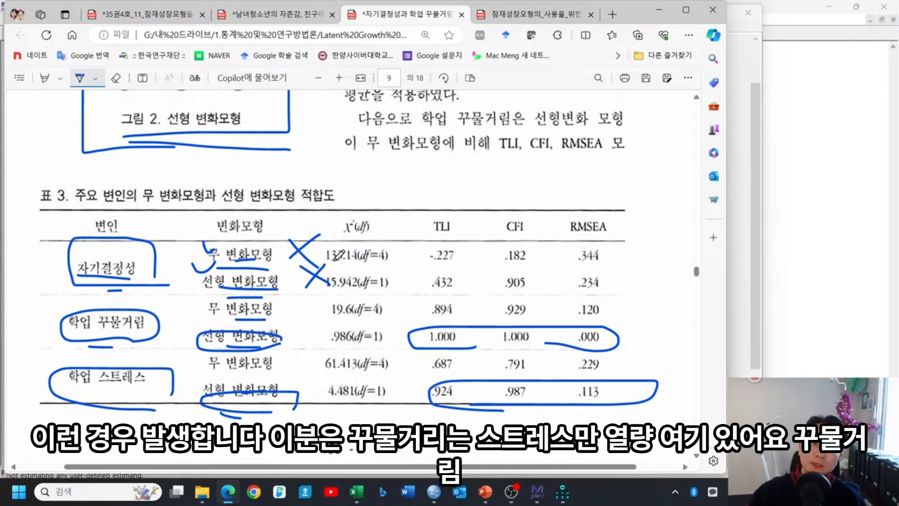
Step: In 표 4 on page 10, underline 학업 스트레스, 평균 and 변량, and mark the 초기치 values of both variables
scroll(365, 231, down, 8)
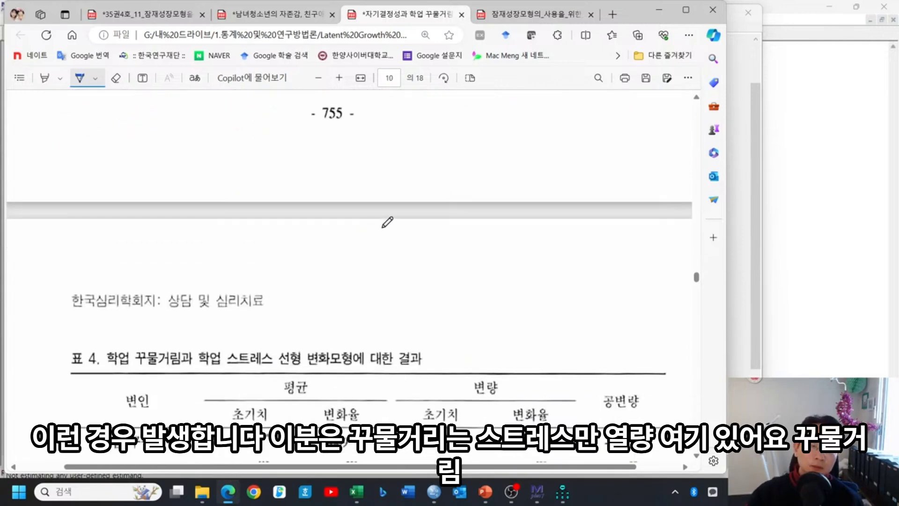
mouse_move(103, 297)
mouse_down()
mouse_move(183, 295)
mouse_move(177, 310)
mouse_up()
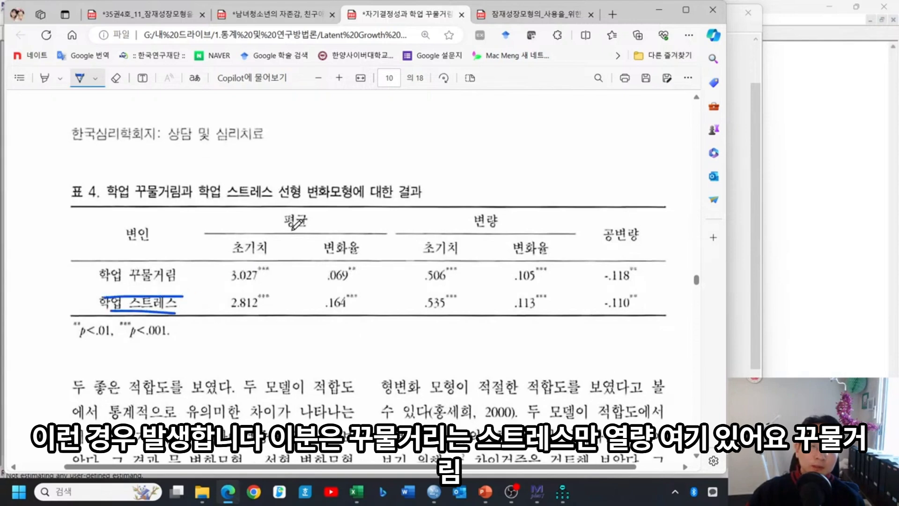
drag(292, 231, 317, 230)
drag(468, 229, 504, 230)
drag(232, 282, 243, 281)
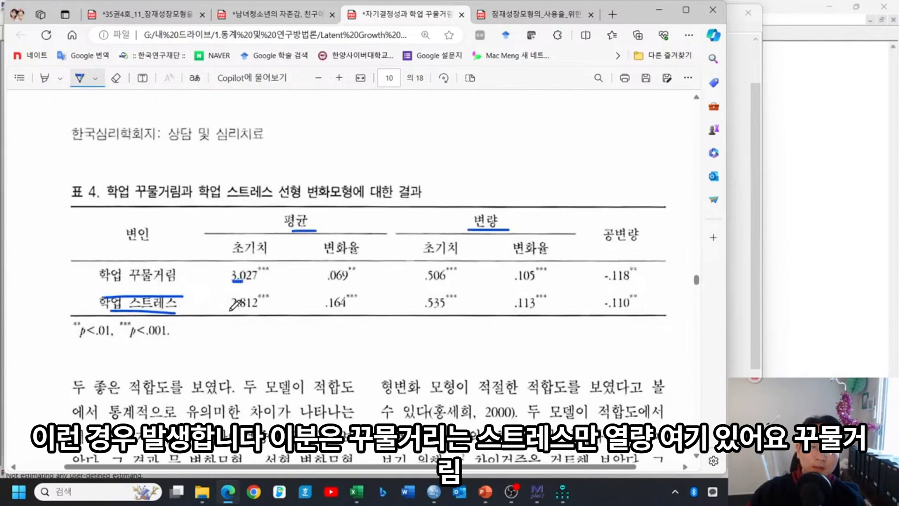
click(230, 314)
drag(416, 283, 424, 282)
drag(419, 316, 439, 317)
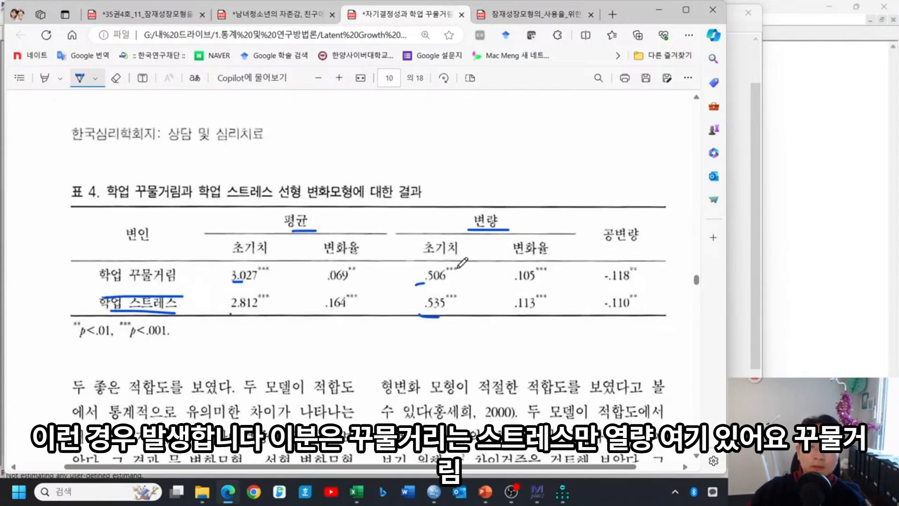
Step: Box 학업 꾸물거림 in 표 4, underline 평균 again, and circle its mean 초기치 3.027 and 변화율 .069
mouse_move(157, 285)
mouse_down()
mouse_move(141, 287)
mouse_move(100, 255)
mouse_move(183, 280)
mouse_up()
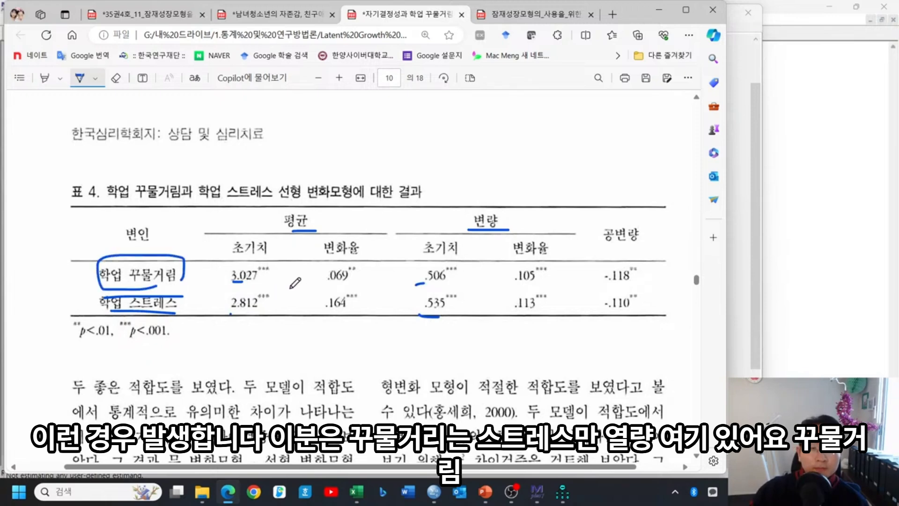
drag(286, 224, 316, 228)
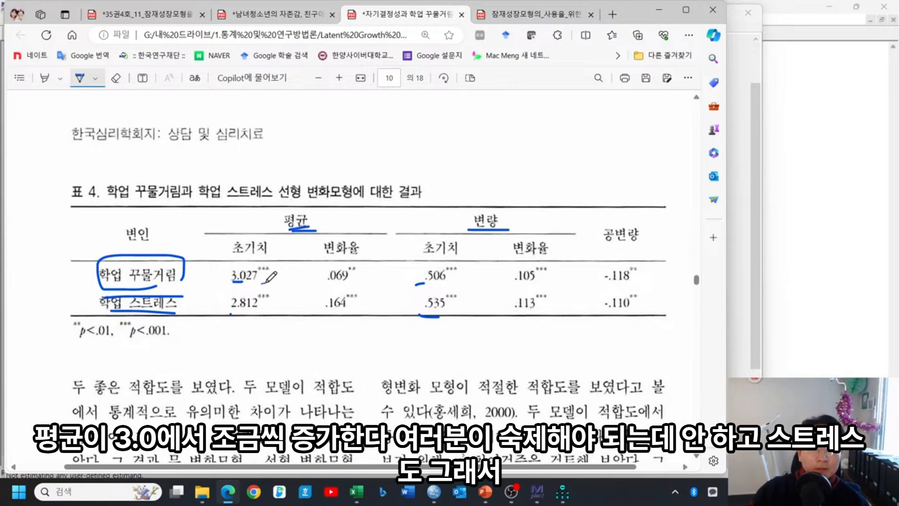
mouse_move(271, 280)
mouse_down()
mouse_move(252, 251)
mouse_move(278, 282)
mouse_move(320, 284)
mouse_move(361, 263)
mouse_move(351, 281)
mouse_up()
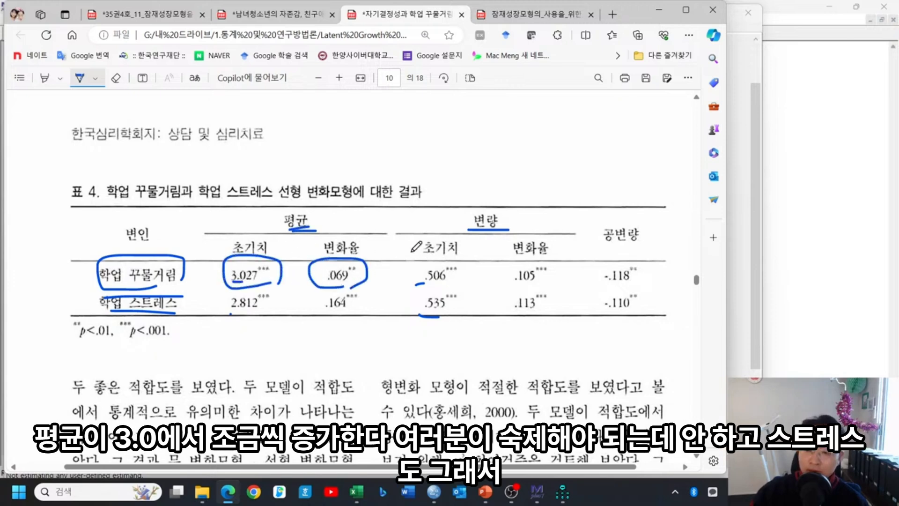
scroll(414, 247, down, 1)
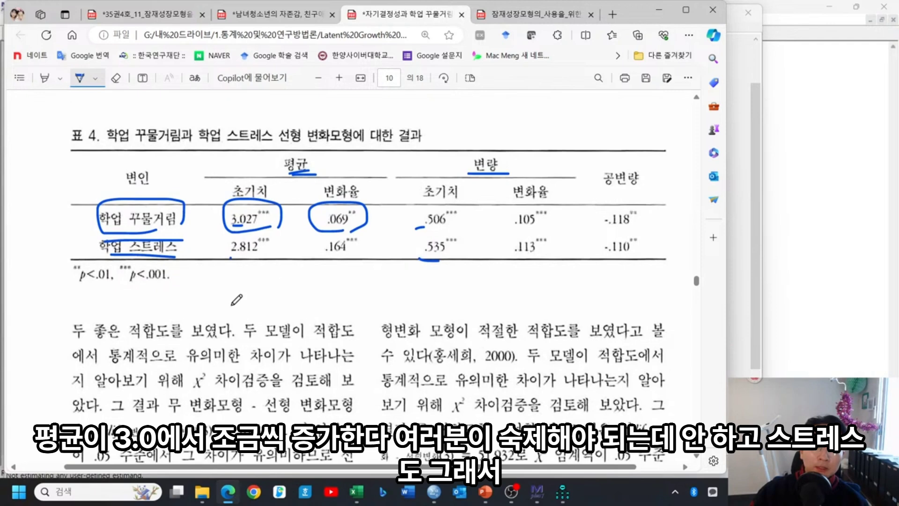
click(342, 292)
click(465, 290)
click(262, 302)
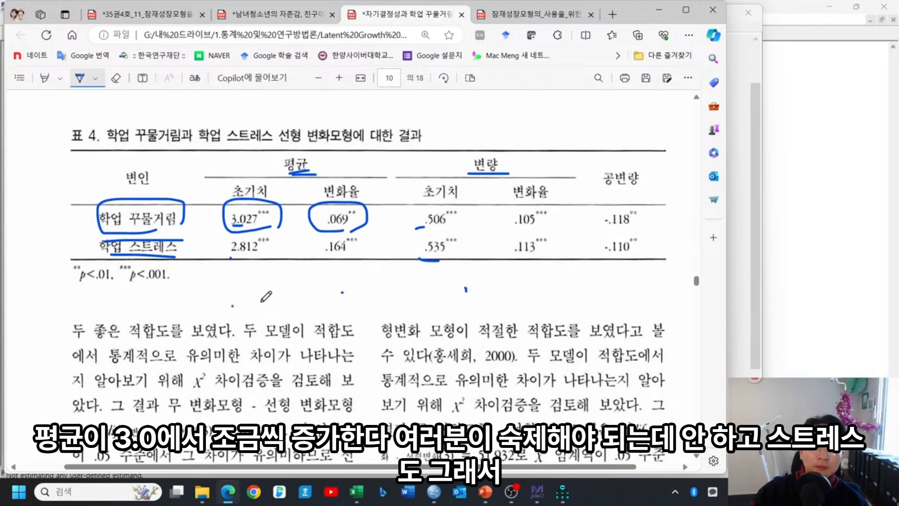
drag(328, 230, 376, 228)
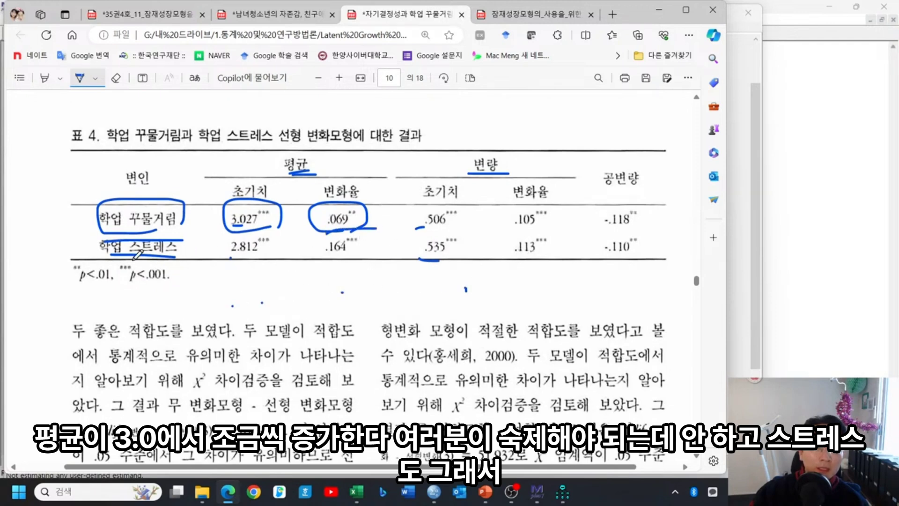
Step: Underline 학업 스트레스 in 표 4 and circle and underline its mean 초기치 2.812 and 변화율 .164
drag(131, 261, 178, 258)
mouse_move(274, 239)
mouse_down()
mouse_move(233, 259)
mouse_move(271, 263)
mouse_move(372, 243)
mouse_move(368, 265)
mouse_move(352, 255)
mouse_up()
click(339, 255)
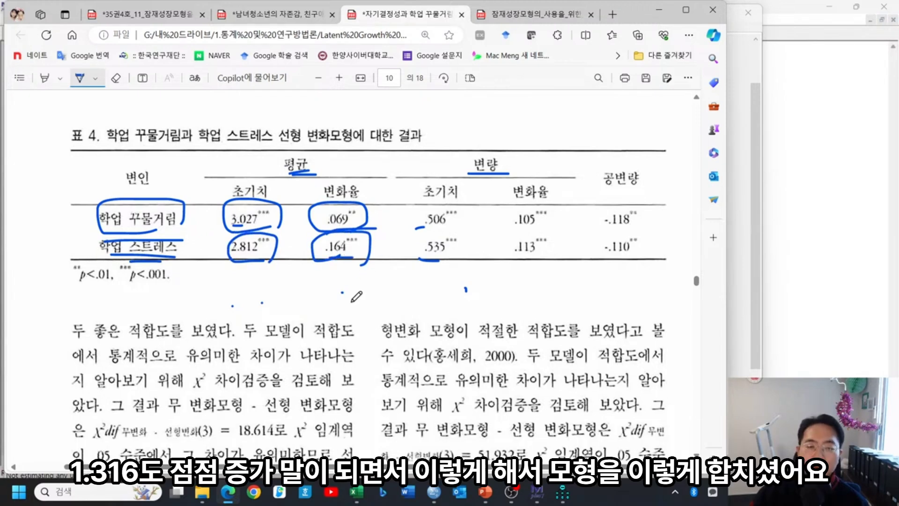
drag(109, 253, 134, 253)
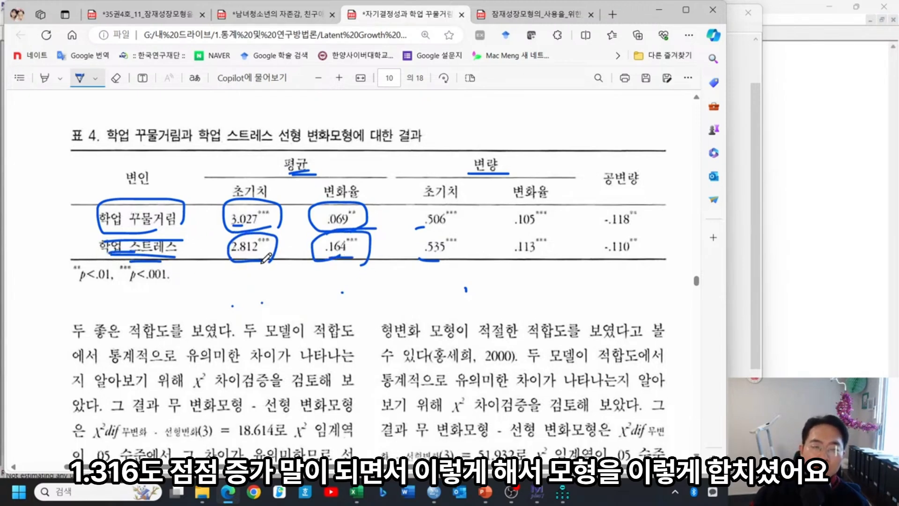
drag(262, 264, 265, 264)
drag(318, 257, 326, 257)
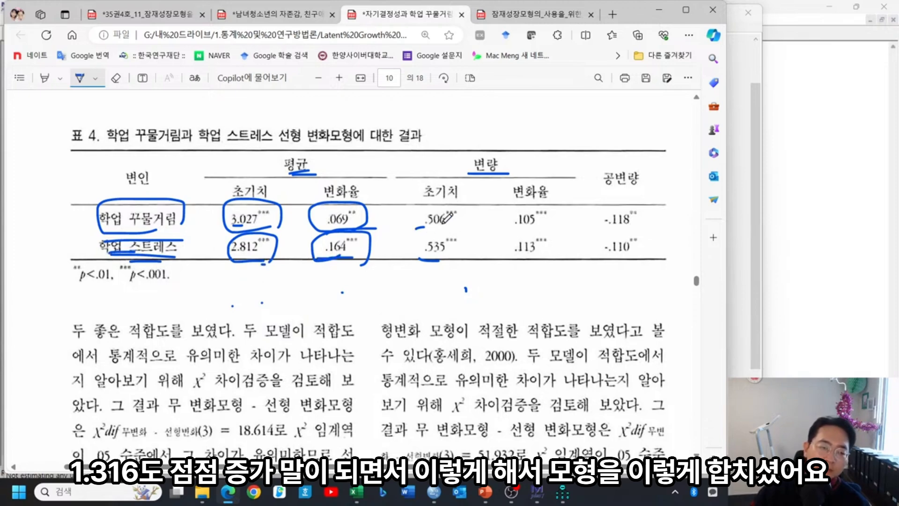
Step: Go to 그림 3 on page 11, circle 자기결정성 and box it together with its indicators 흥미 and 도전
scroll(442, 209, down, 15)
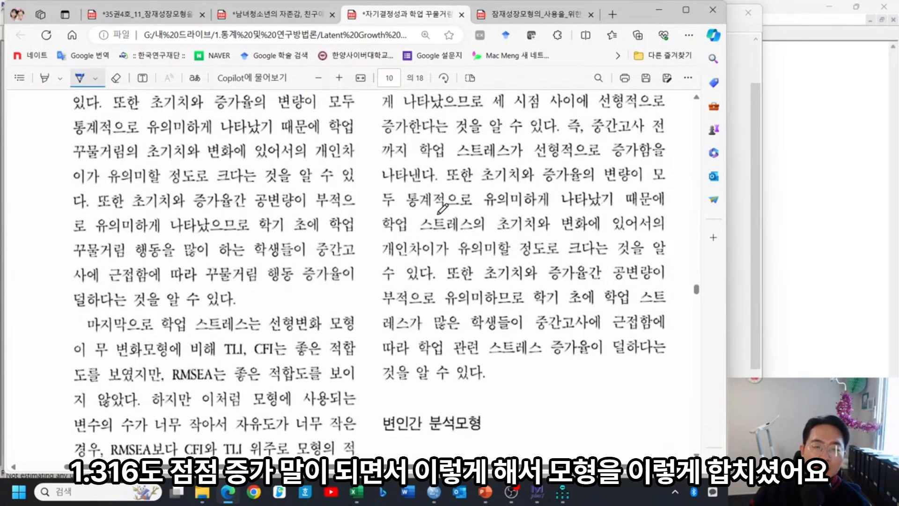
scroll(442, 209, down, 8)
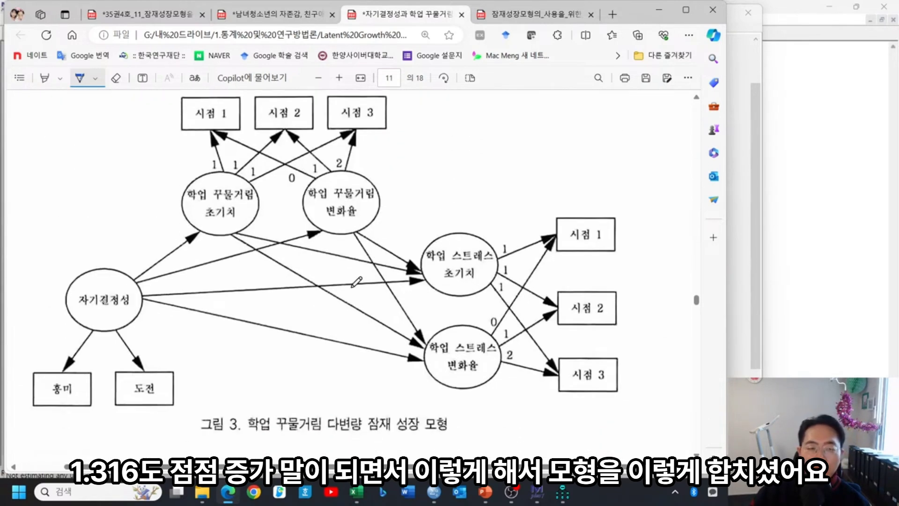
mouse_move(79, 319)
mouse_down()
mouse_move(151, 309)
mouse_move(89, 265)
mouse_move(63, 300)
mouse_move(76, 314)
mouse_up()
mouse_move(166, 411)
mouse_down()
mouse_move(38, 416)
mouse_move(33, 244)
mouse_move(168, 265)
mouse_move(160, 400)
mouse_move(52, 412)
mouse_up()
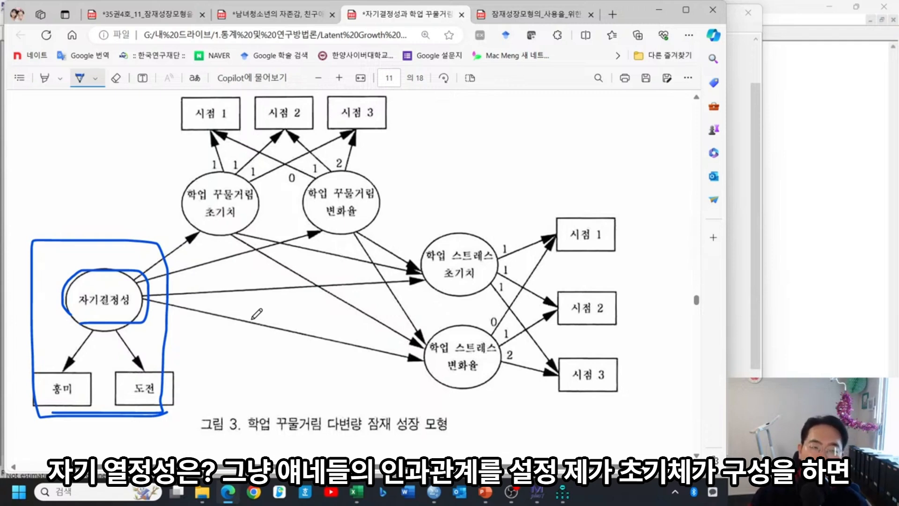
Step: In 그림 3, underline 학업 꾸물거림 초기치, 학업 꾸물거림 변화율 and 학업 스트레스 초기치
mouse_move(217, 206)
mouse_down()
mouse_move(234, 206)
mouse_move(239, 233)
mouse_up()
drag(329, 207, 359, 206)
drag(334, 232, 367, 237)
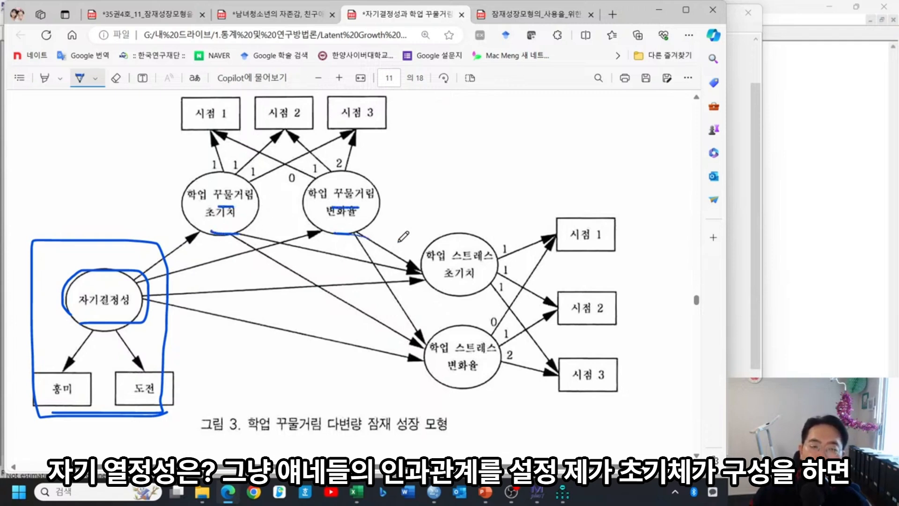
mouse_move(448, 259)
mouse_down()
mouse_move(485, 263)
mouse_move(482, 284)
mouse_up()
Step: Circle both 학업 꾸물거림 factors and trace arrows from 초기치 to 학업 스트레스 초기치 and from 변화율 to 학업 스트레스 변화율
mouse_move(237, 196)
mouse_down()
mouse_move(180, 223)
mouse_move(420, 273)
mouse_move(402, 275)
mouse_up()
mouse_move(382, 226)
mouse_down()
mouse_move(305, 173)
mouse_move(357, 212)
mouse_up()
drag(355, 217, 428, 341)
drag(428, 342, 443, 309)
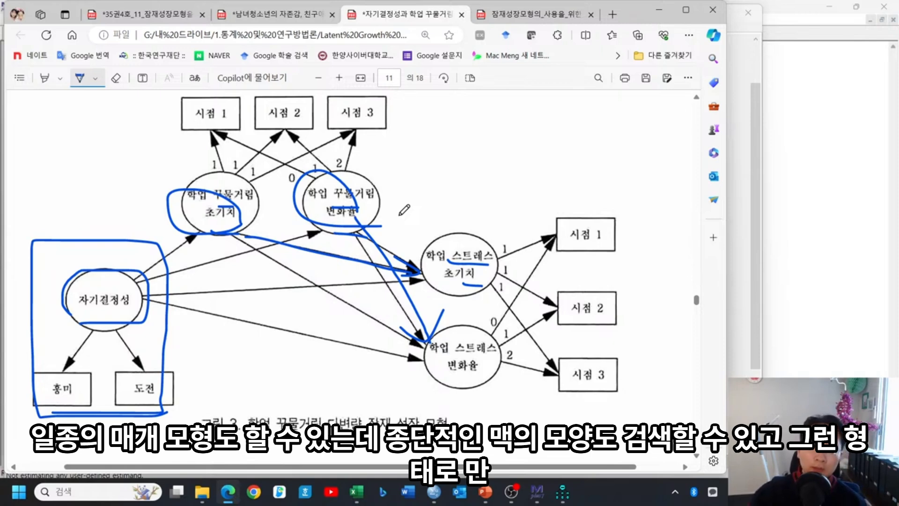
Step: Return to the lecture slideshow and advance to the multivariate growth model slide on adolescent and peer alcohol use
click(489, 497)
click(538, 435)
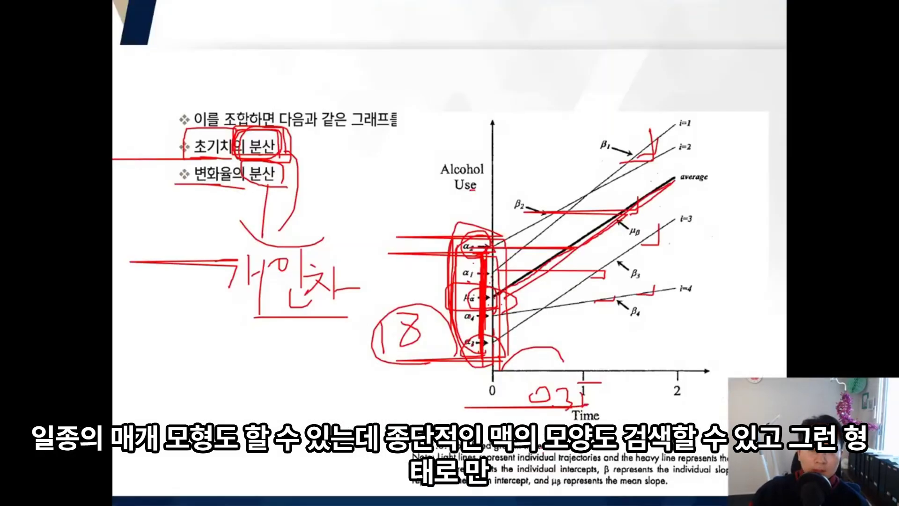
key(Right)
key(Right)
key(Right)
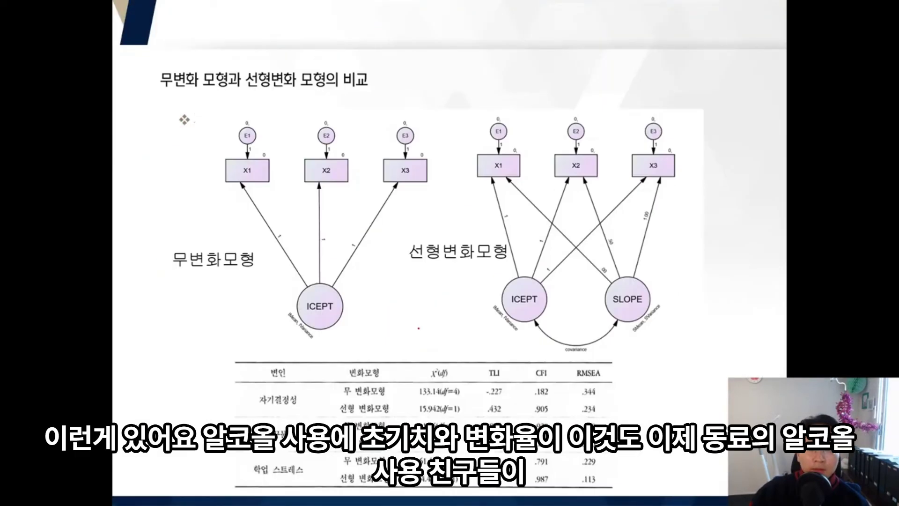
key(Right)
key(Right)
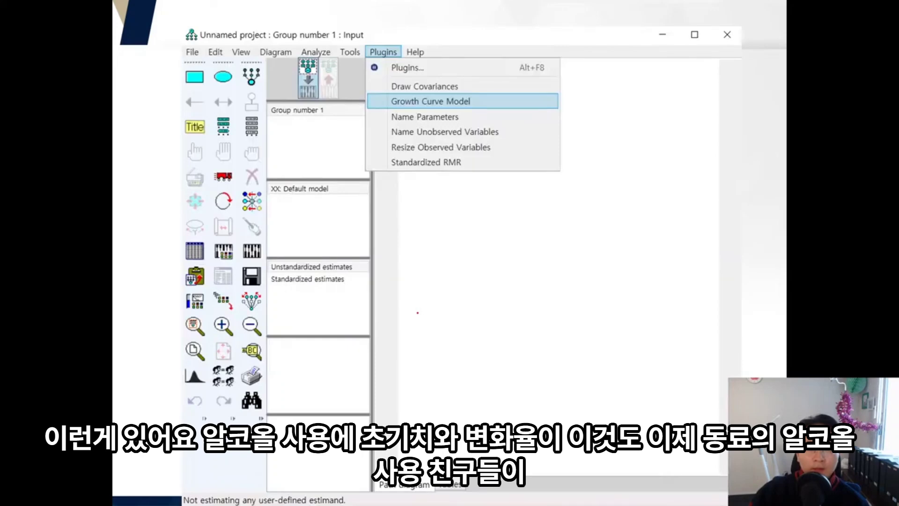
key(Right)
key(Right)
key(Right)
key(Right)
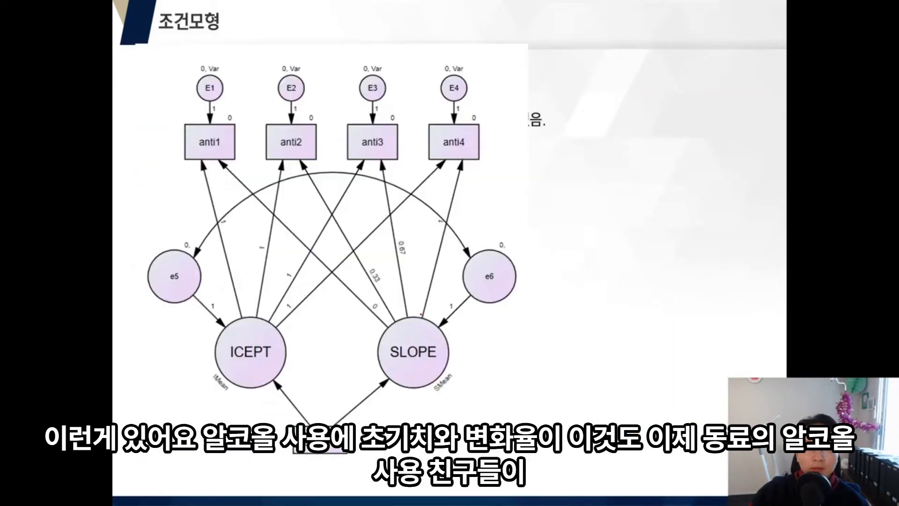
key(Right)
key(Right)
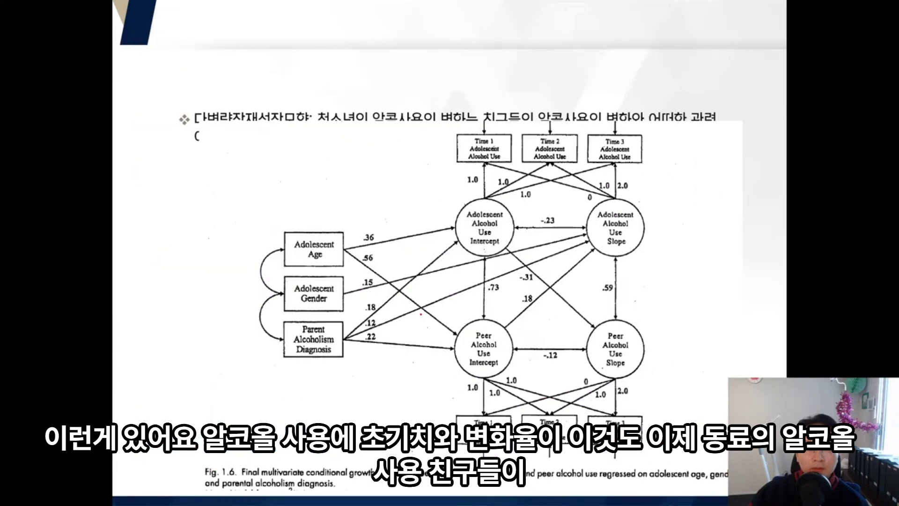
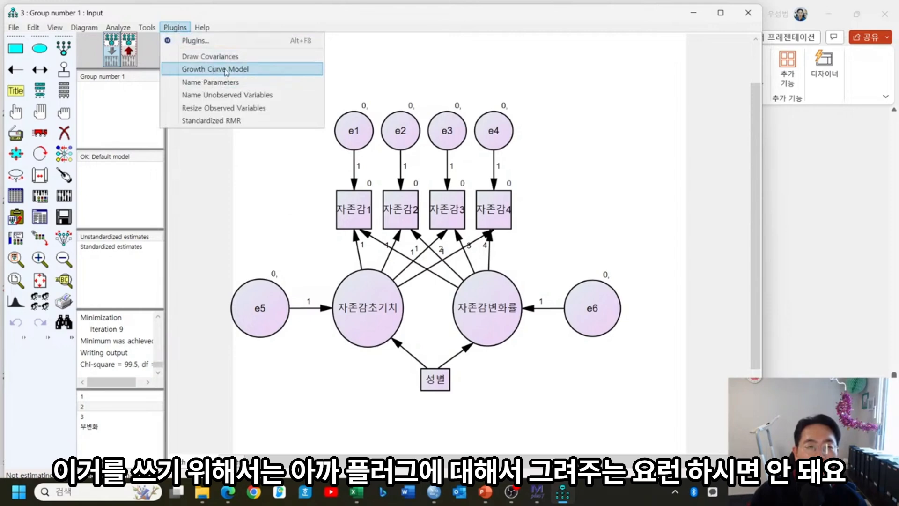
Step: In the Amos window, delete e5, 성별 and e6 from the 자존감 growth model
click(382, 83)
click(64, 133)
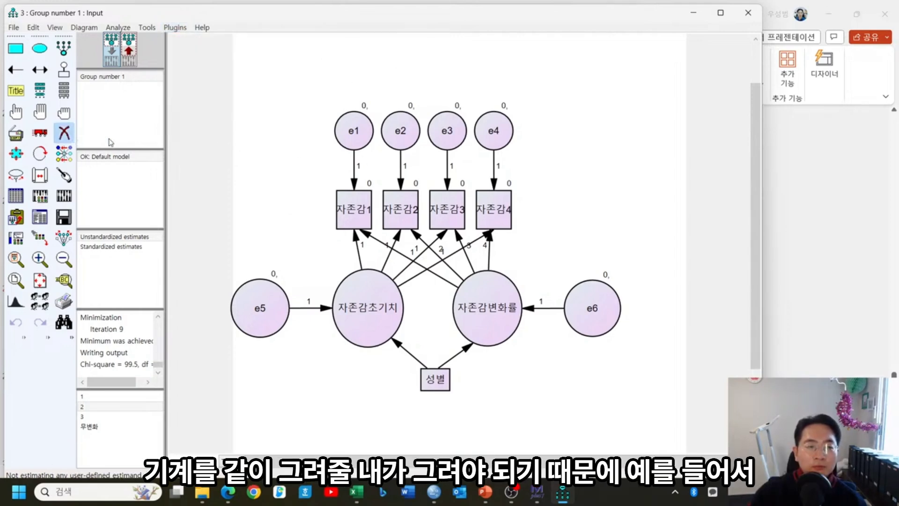
click(270, 278)
click(433, 380)
click(617, 318)
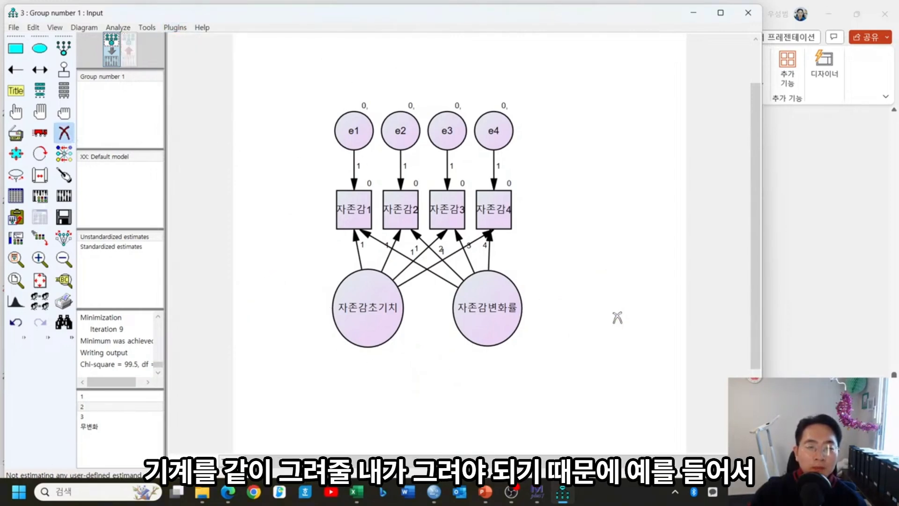
Step: Move the whole 자존감 growth model up and to the left on the page to free space beside it
click(40, 111)
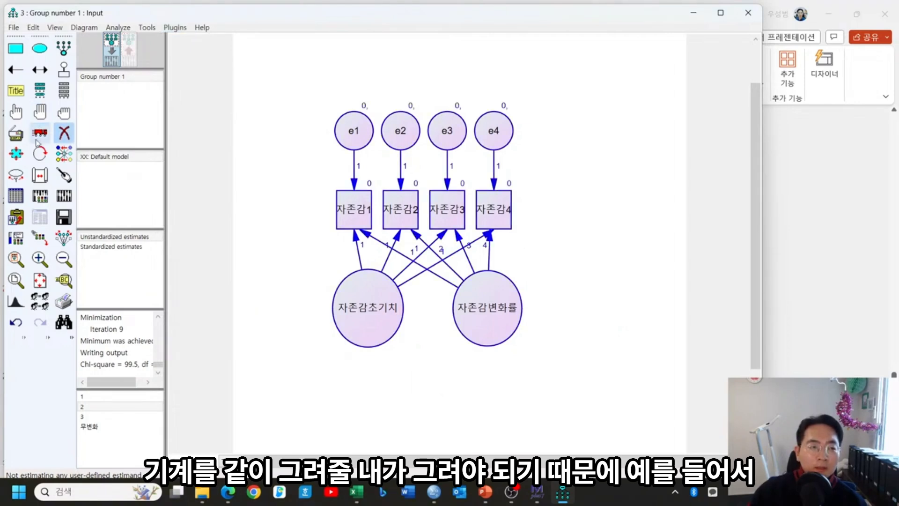
click(39, 132)
drag(334, 284, 295, 230)
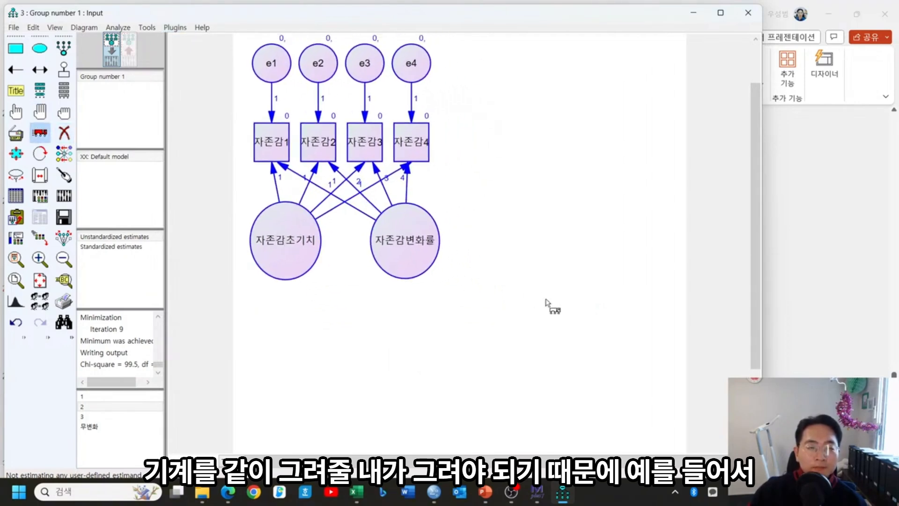
Step: Deselect the objects and check the dataset's variable list for the 진로미성숙 variables
click(63, 112)
click(64, 90)
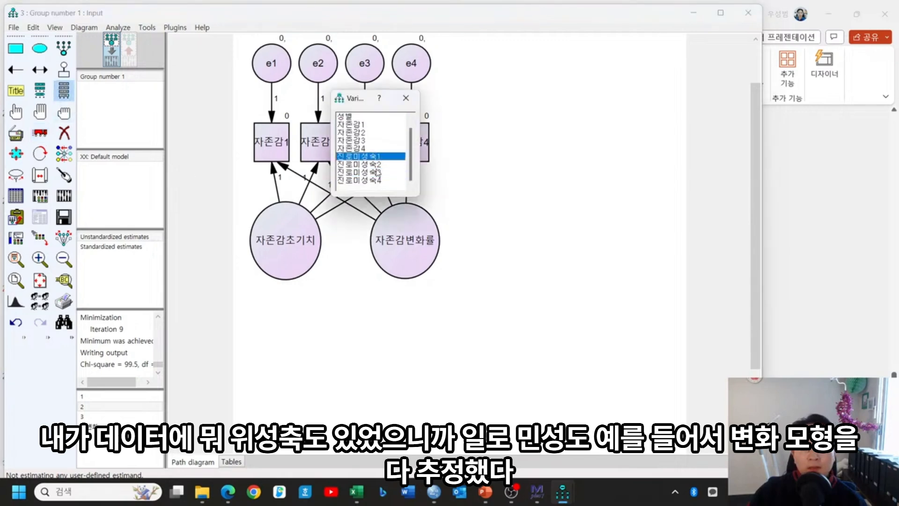
click(406, 98)
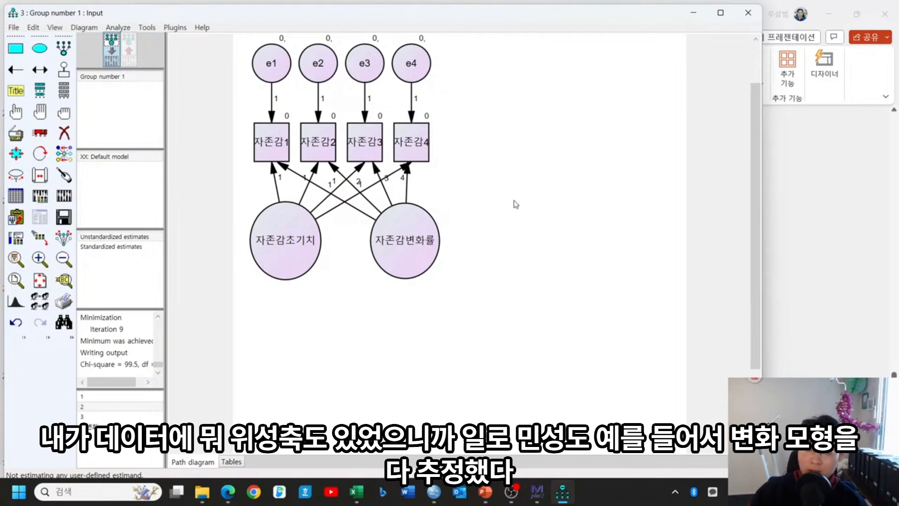
Step: Draw a latent variable with four indicators and their error terms to the right of the 자존감 model
click(63, 48)
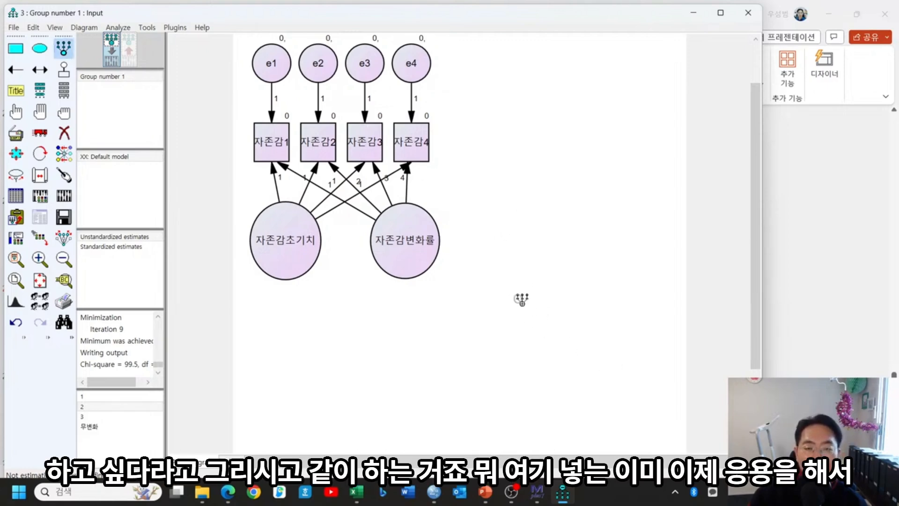
drag(515, 295, 567, 346)
click(539, 320)
click(539, 321)
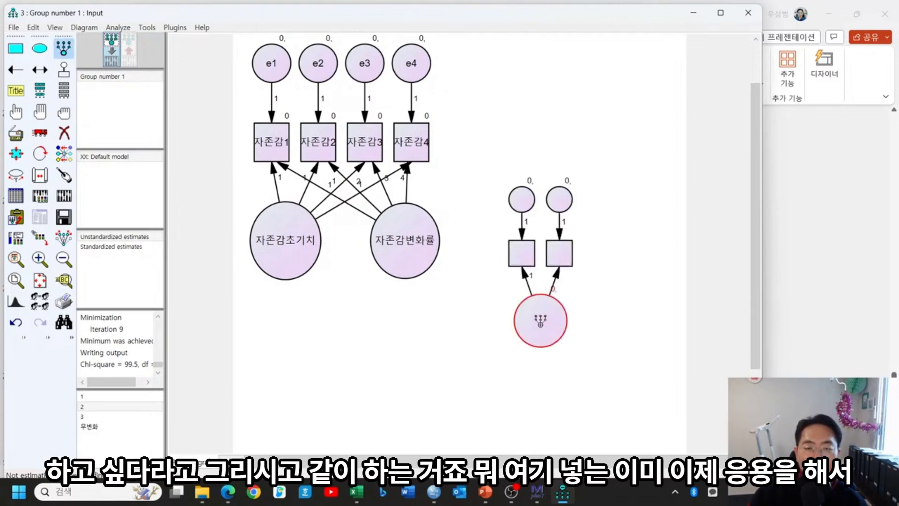
click(540, 321)
click(540, 321)
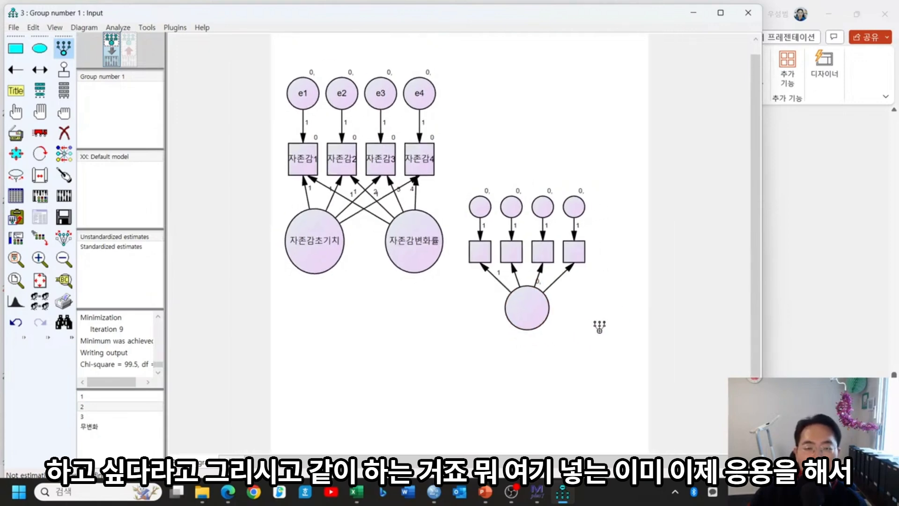
Step: Shift the new latent variable down and left below its indicators and draw a second latent variable of similar size beside it
scroll(419, 247, up, 4)
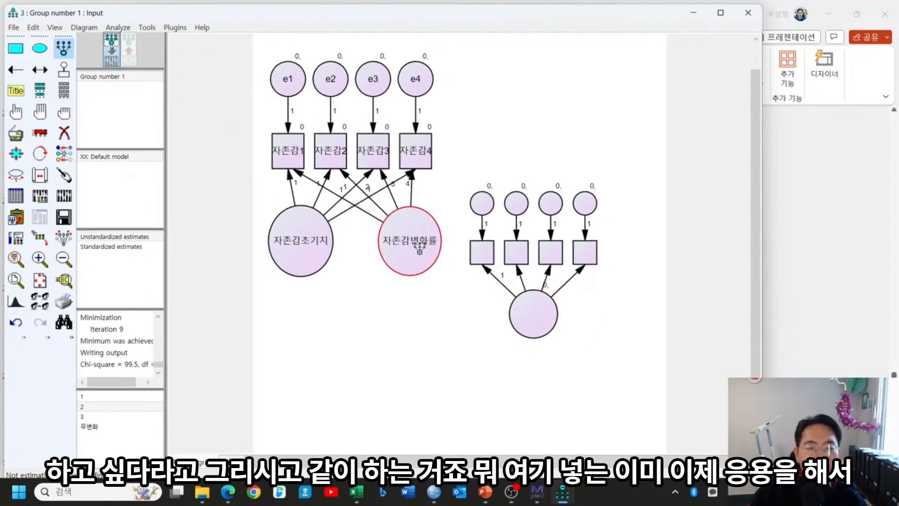
click(40, 133)
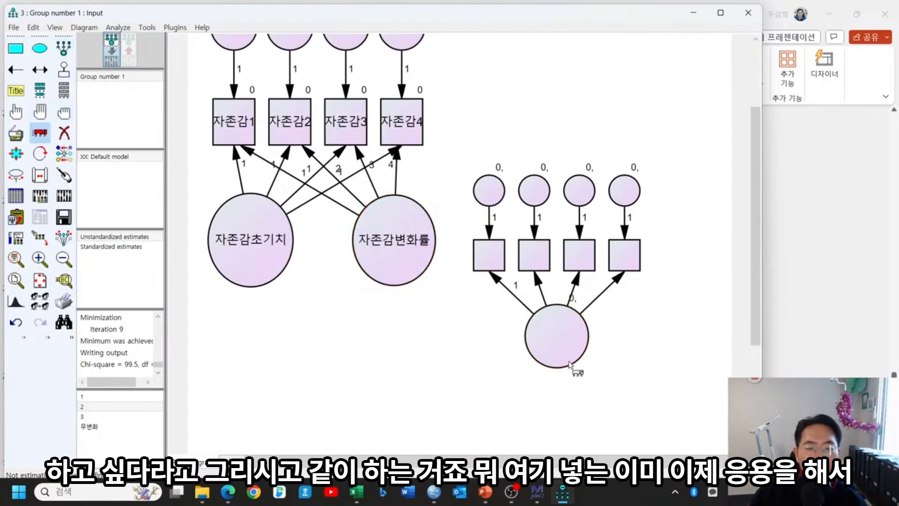
drag(569, 365, 499, 398)
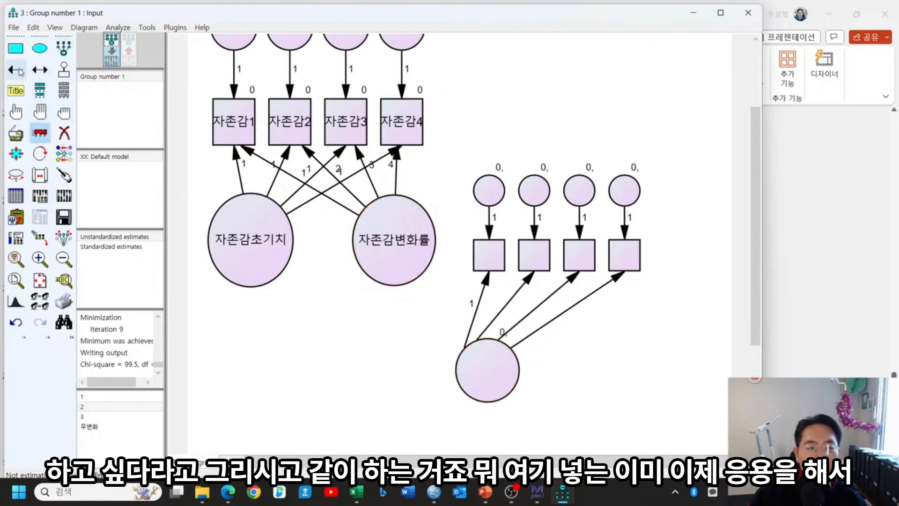
click(39, 47)
drag(581, 338, 644, 396)
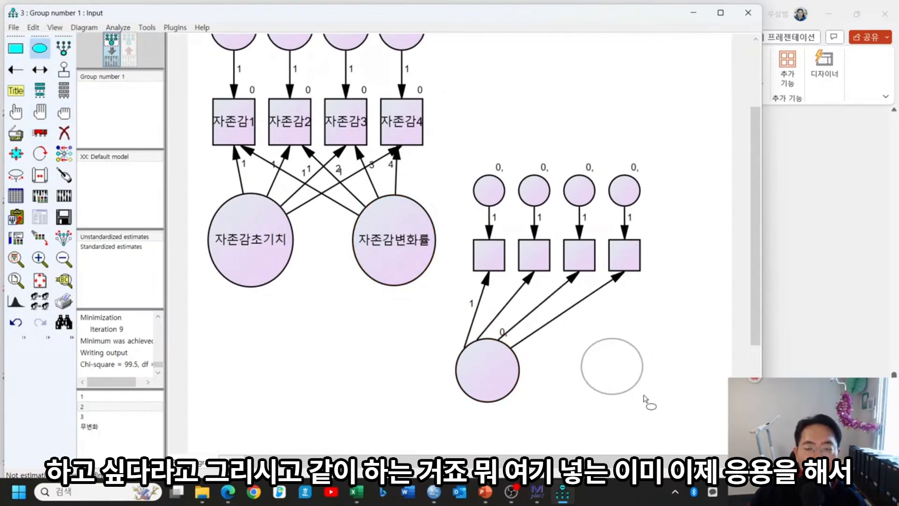
Step: Draw paths from the second latent variable to all four indicators and a covariance between the two new latent variables
click(15, 69)
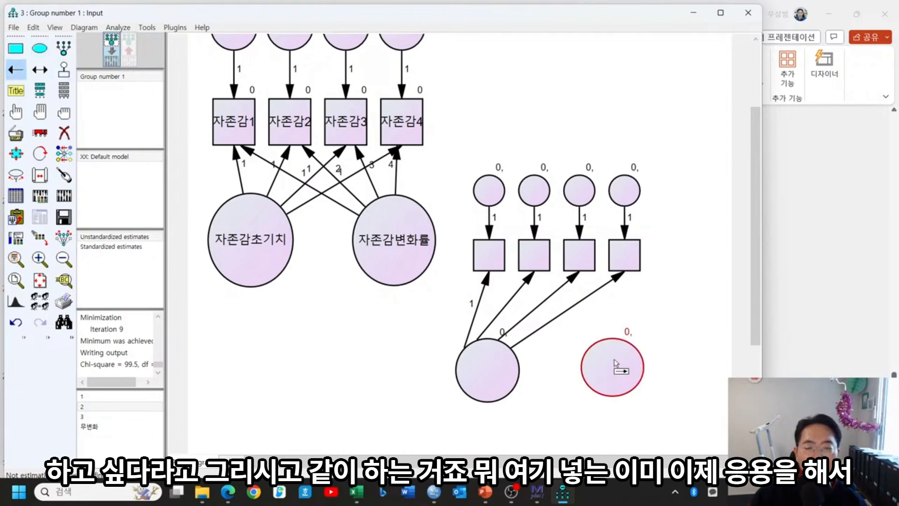
drag(616, 364, 490, 272)
drag(597, 350, 538, 273)
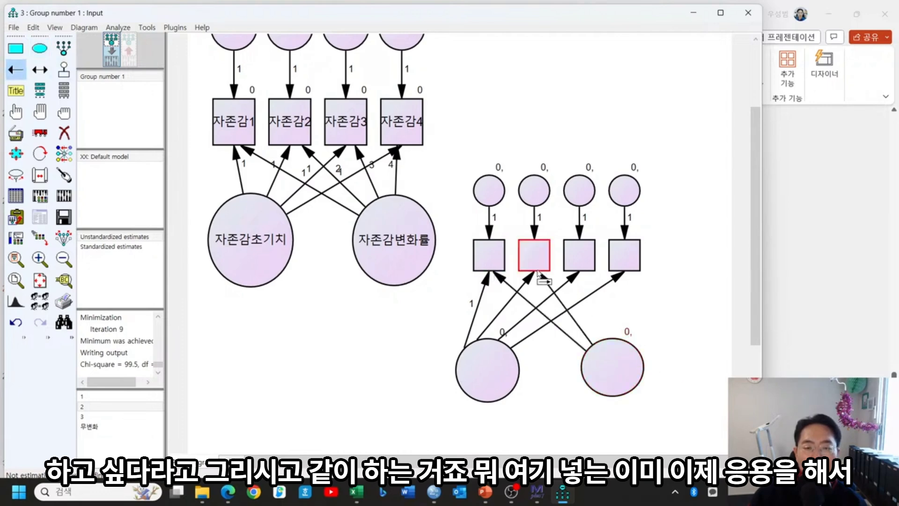
drag(604, 350, 585, 273)
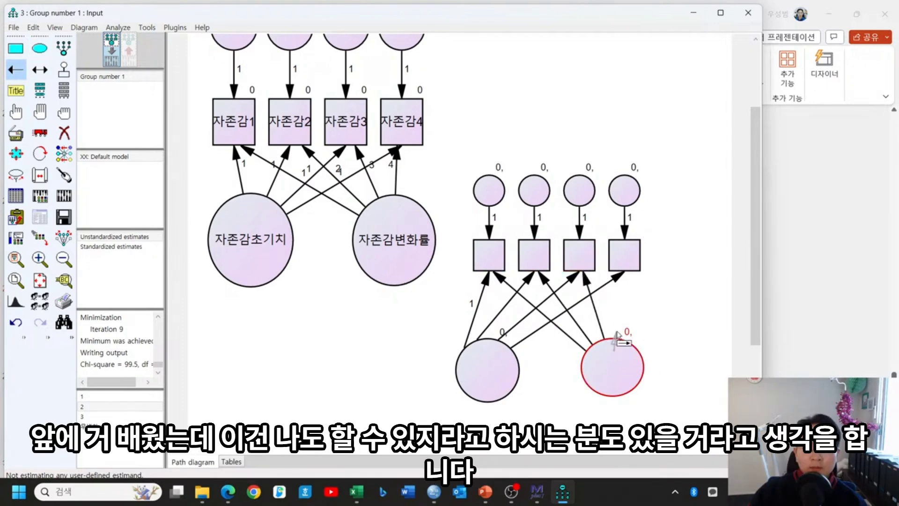
drag(617, 333, 623, 262)
click(40, 70)
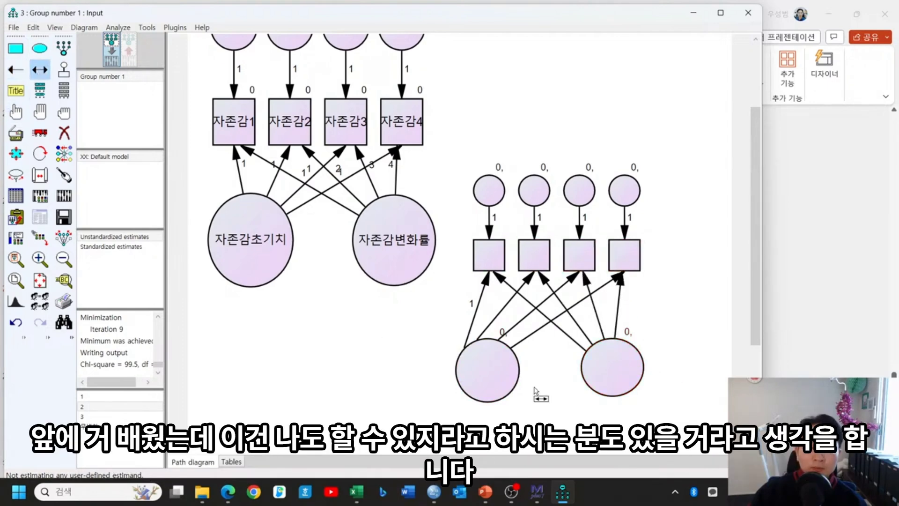
drag(608, 369, 487, 369)
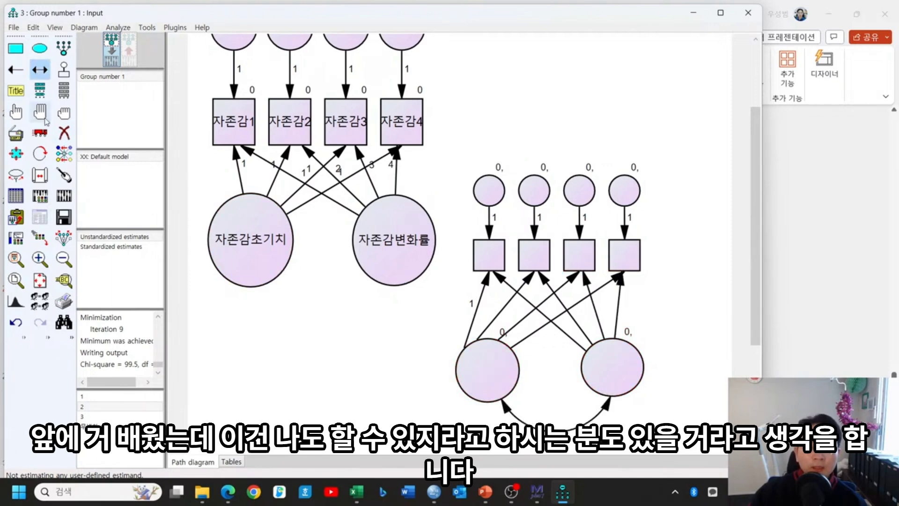
Step: Clear the mean constraint of both new latent variables
click(15, 112)
double_click(494, 383)
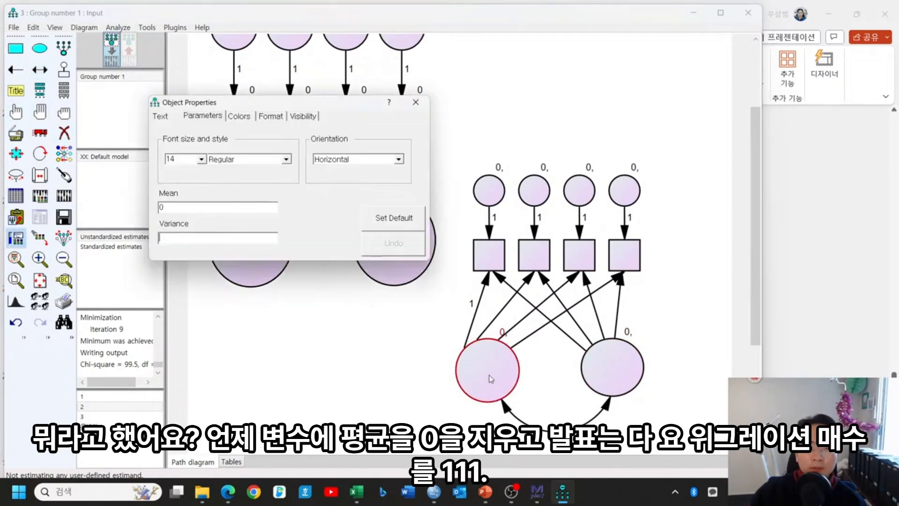
key(BackSpace)
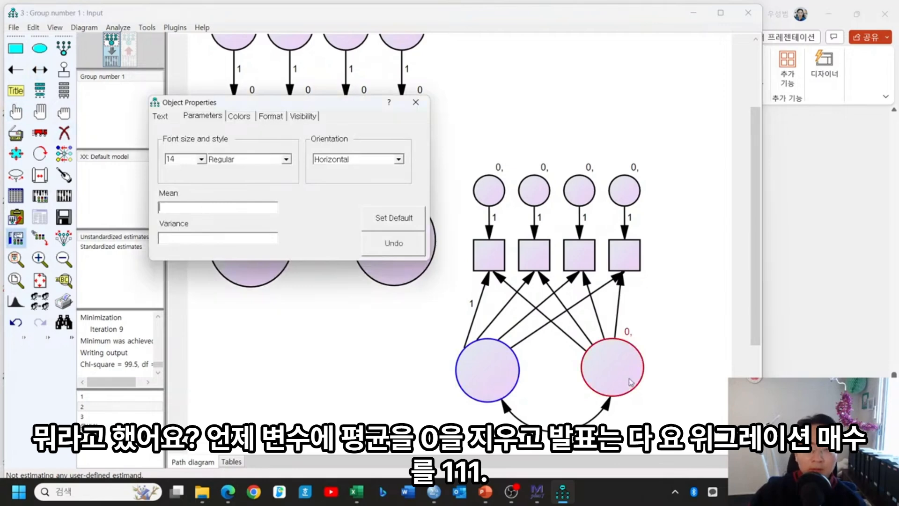
click(611, 367)
key(Delete)
Step: Set the intercepts of the four new indicators to 0
click(488, 268)
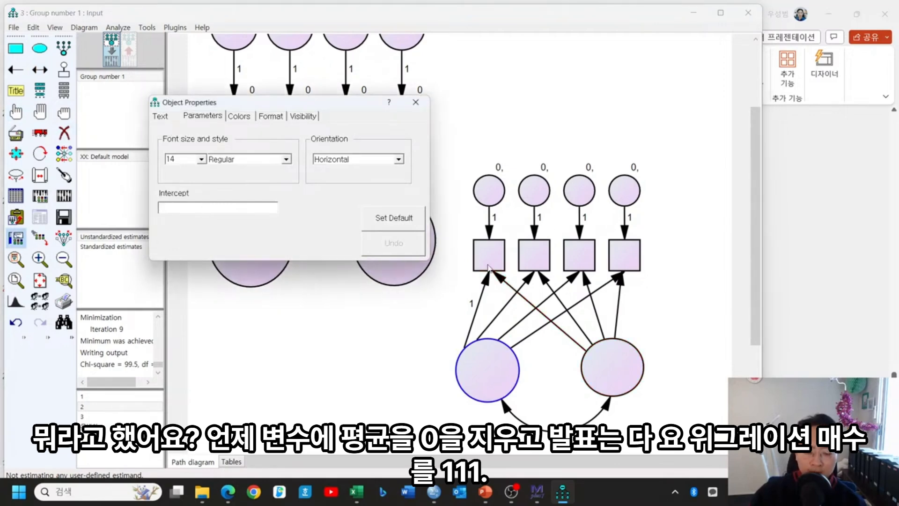
text(0)
click(534, 266)
text(0)
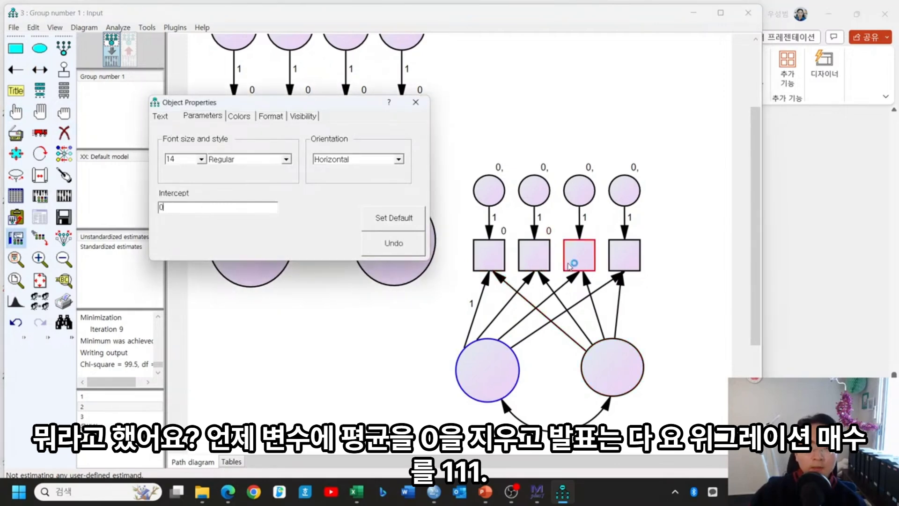
click(579, 267)
text(0)
click(613, 266)
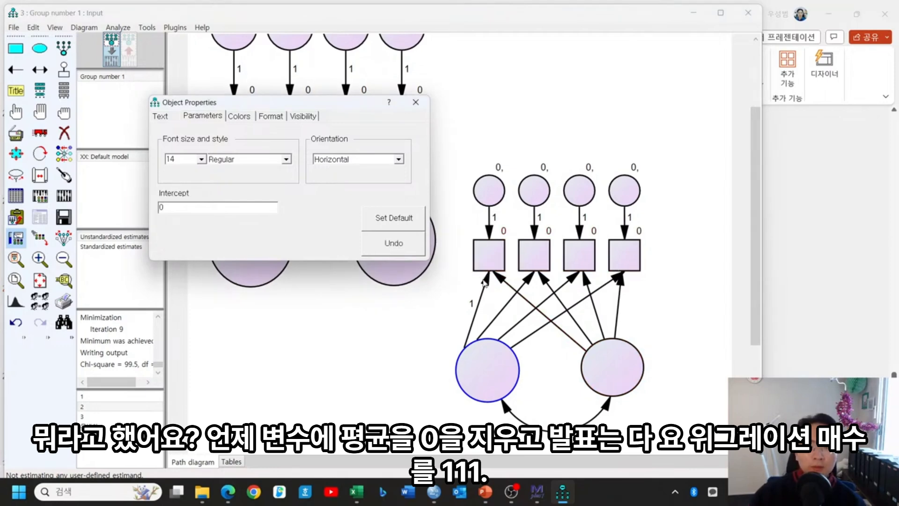
Step: Fix the first new latent variable's regression weights at 1 for every indicator and the second's at 1, 2, 3 and 4
click(485, 283)
click(487, 283)
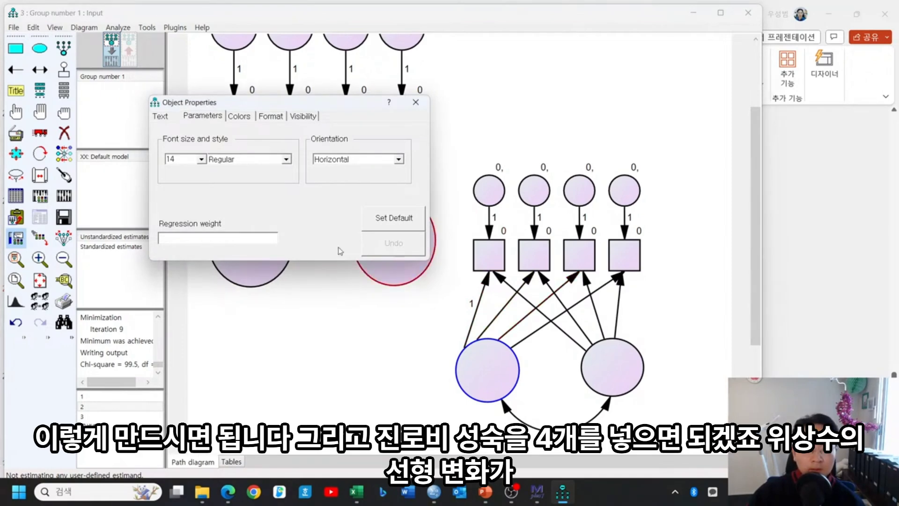
click(572, 282)
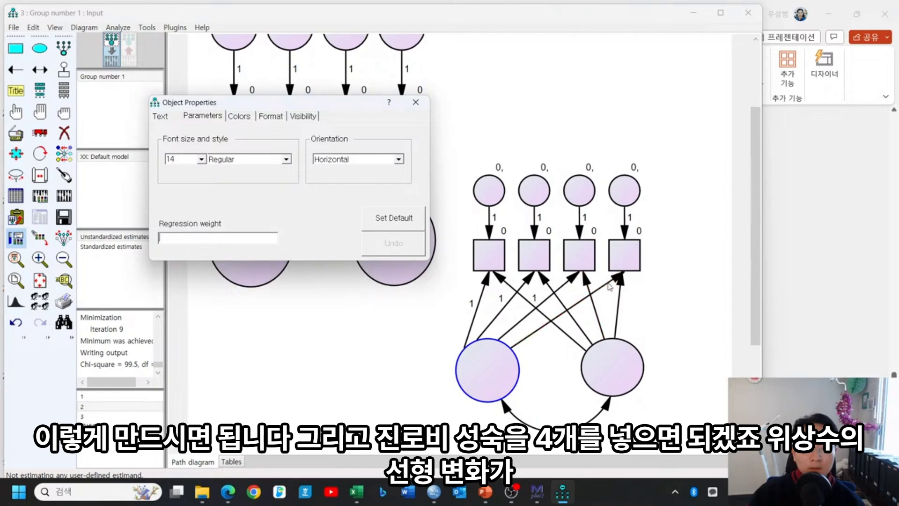
click(504, 285)
click(546, 283)
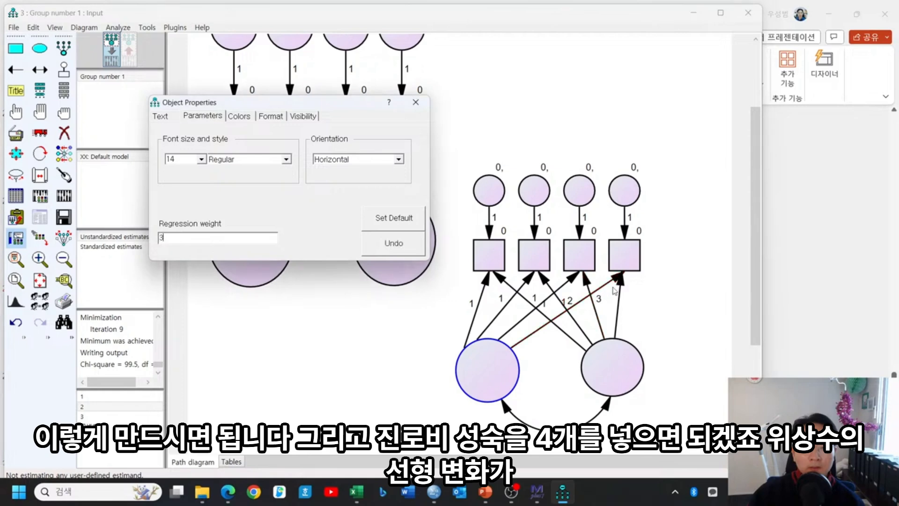
click(612, 305)
text(4)
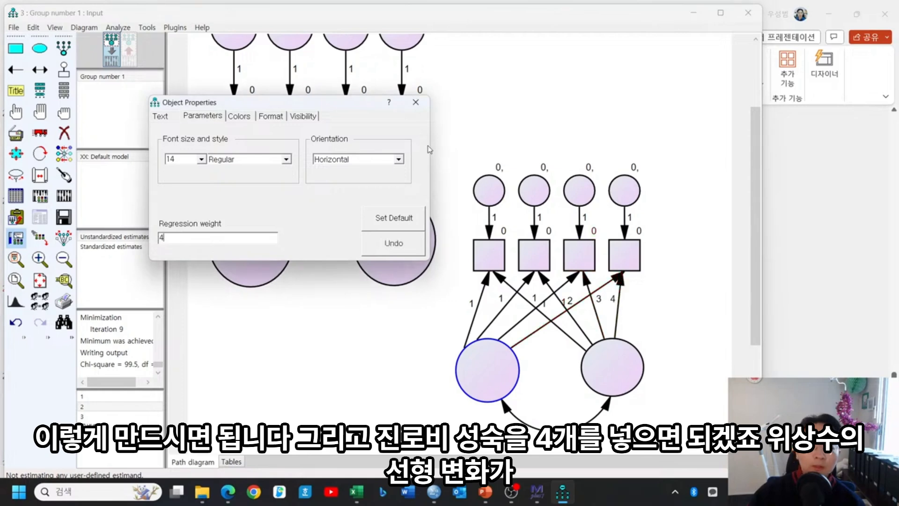
click(415, 103)
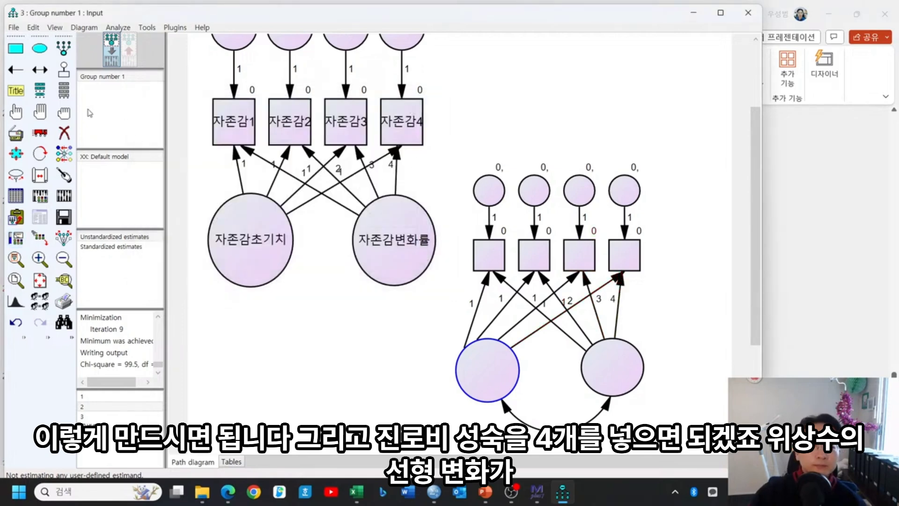
Step: Assign the dataset variables 진로미성숙1, 진로미성숙2, 진로미성숙3 and 진로미성숙4 to the four new indicators in order
click(63, 89)
click(353, 157)
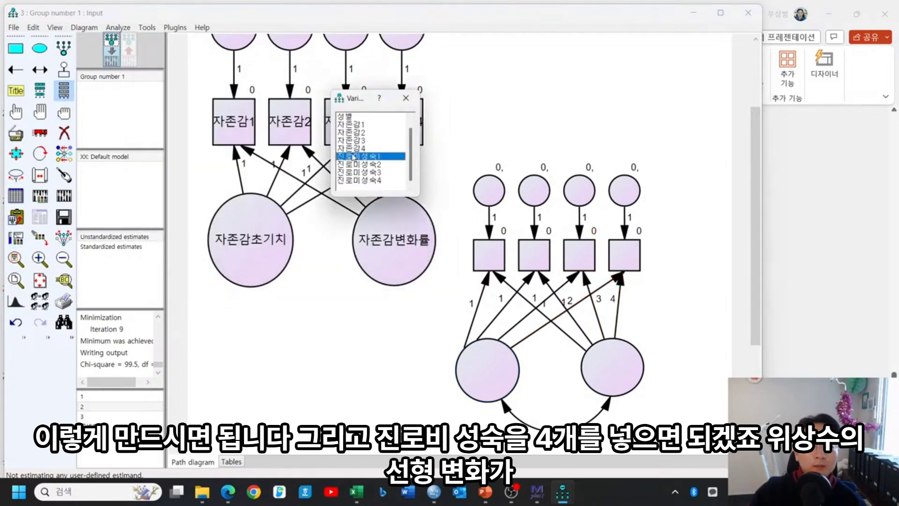
drag(476, 257, 477, 257)
drag(359, 164, 579, 256)
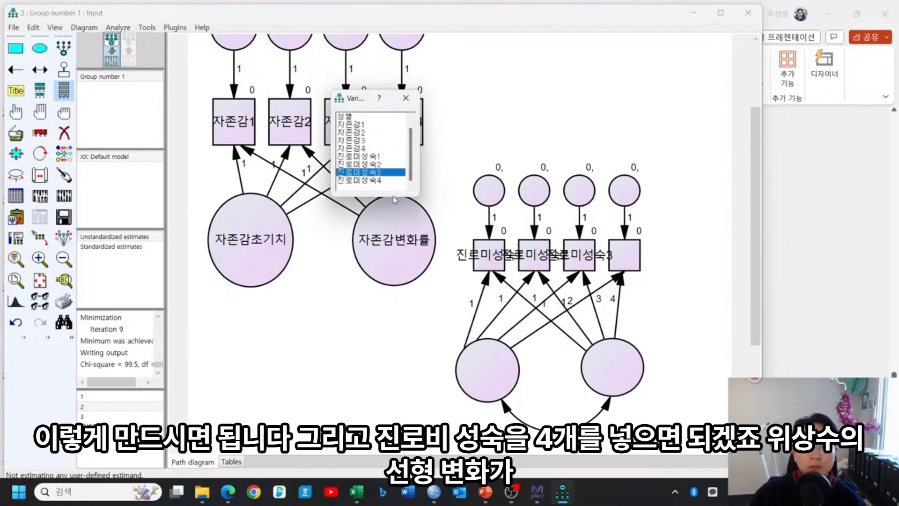
drag(378, 184, 624, 255)
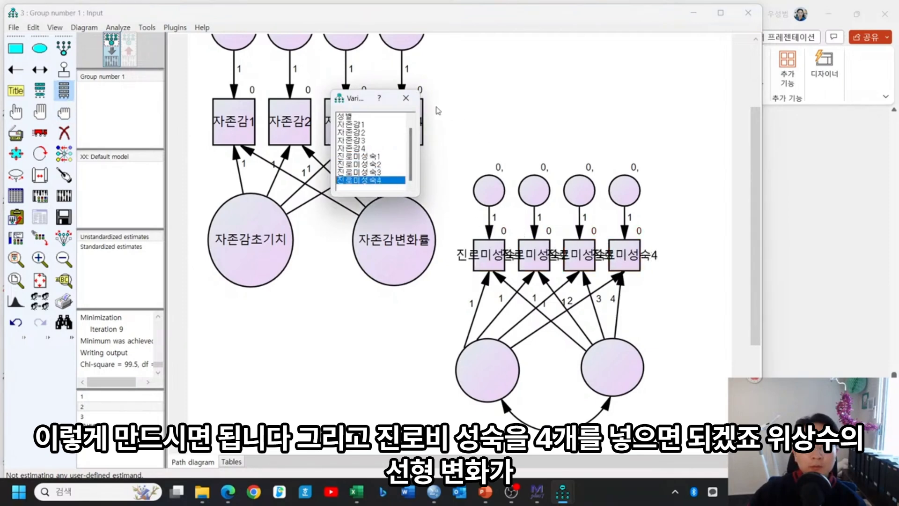
click(406, 98)
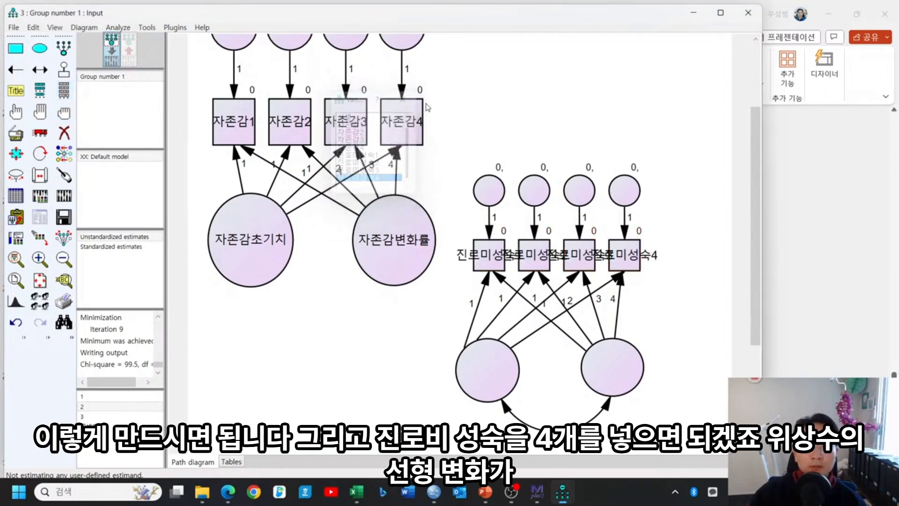
Step: Name the first new latent variable 진로미성숙초기치
double_click(476, 375)
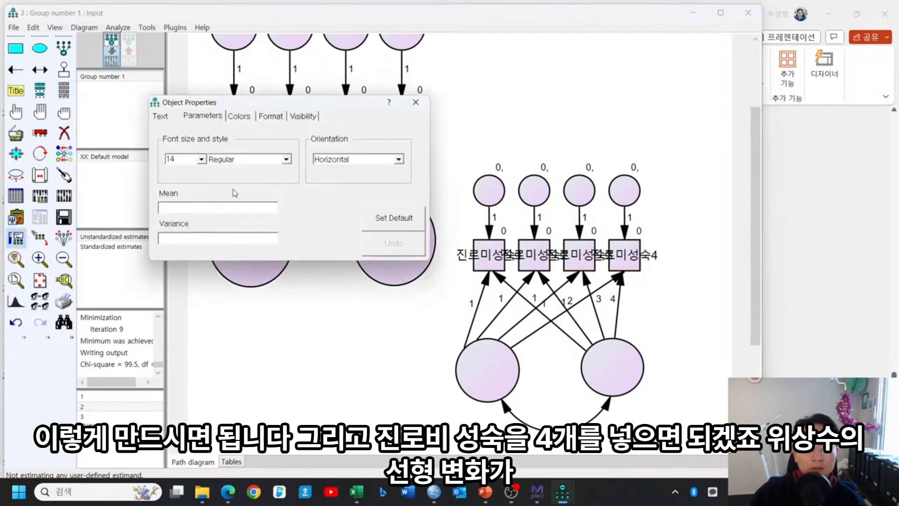
click(160, 115)
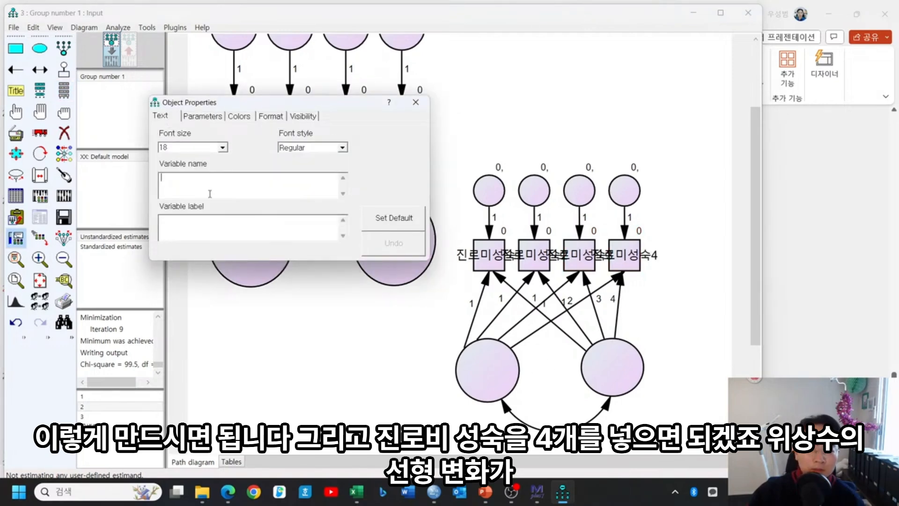
text(진로미숙서)
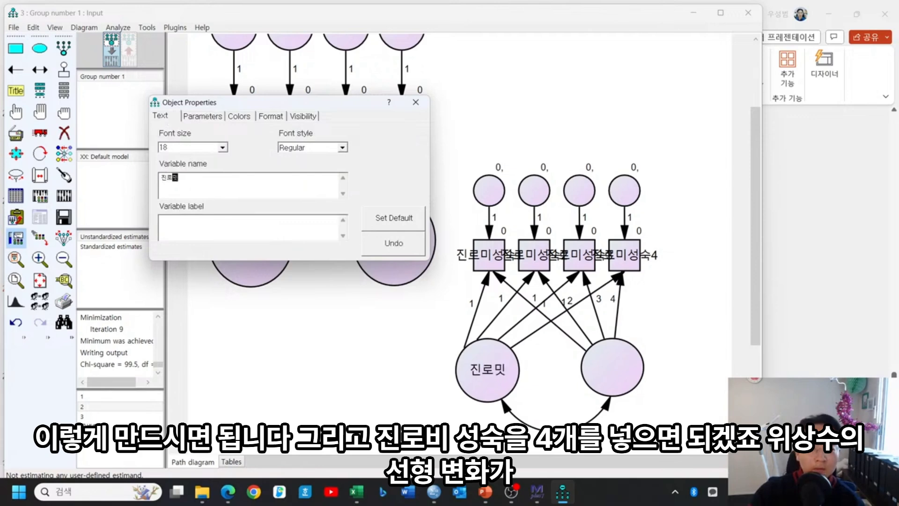
key(BackSpace)
key(BackSpace)
text(성숙초)
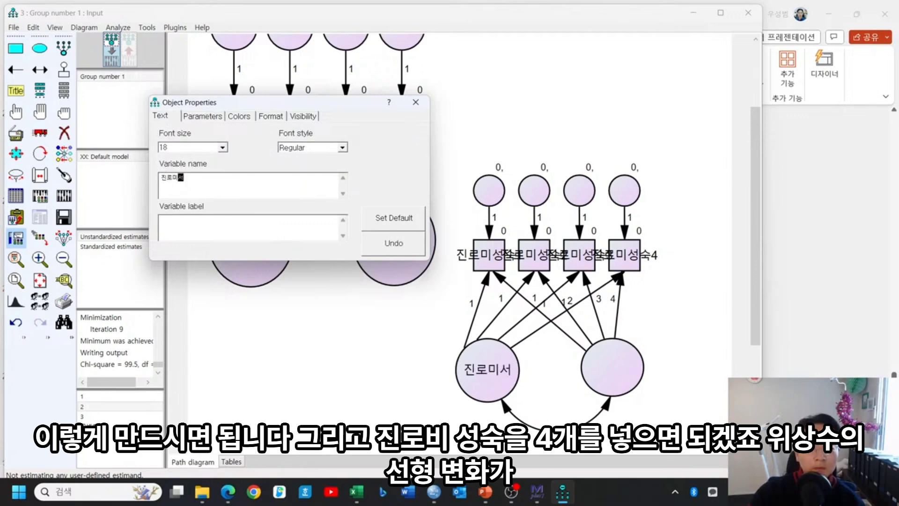
text(기치)
click(161, 219)
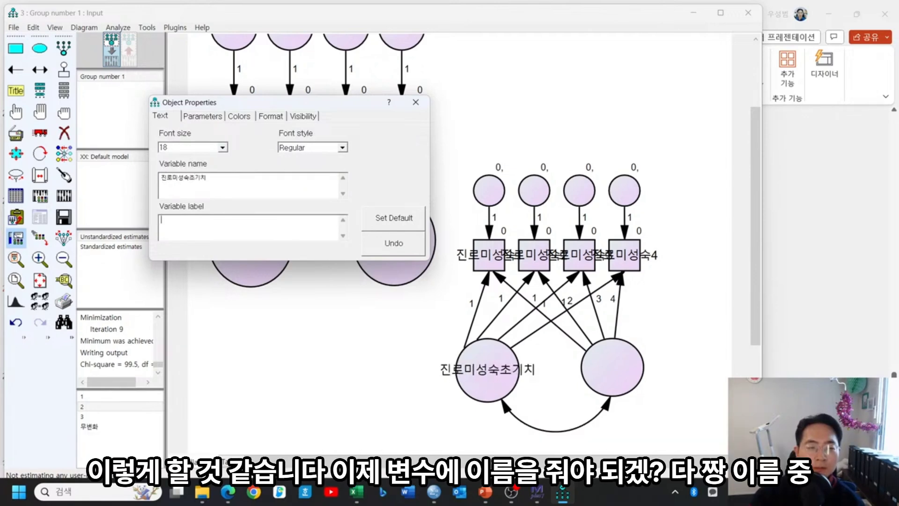
Step: Name the second new latent variable 진로미성숙변화률 and have the unnamed error variables named automatically
click(582, 372)
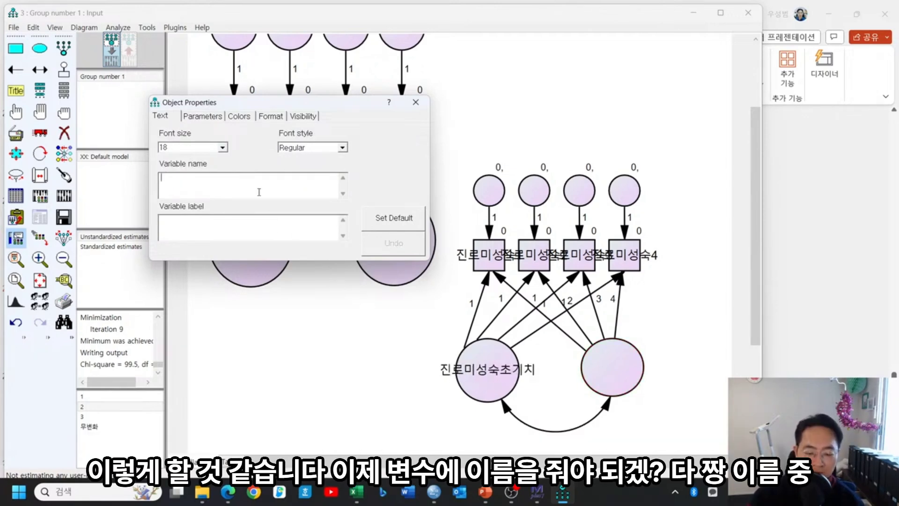
text(진로미성ㅅ)
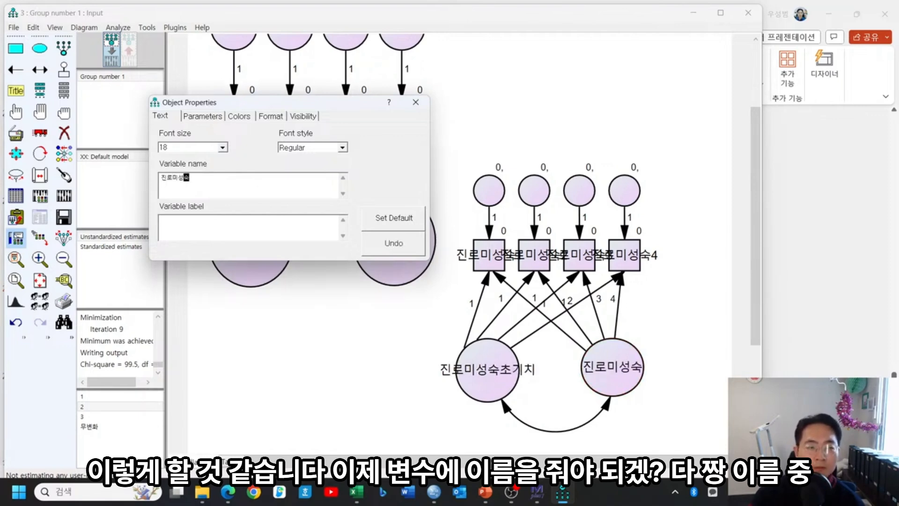
text(변화률)
click(161, 219)
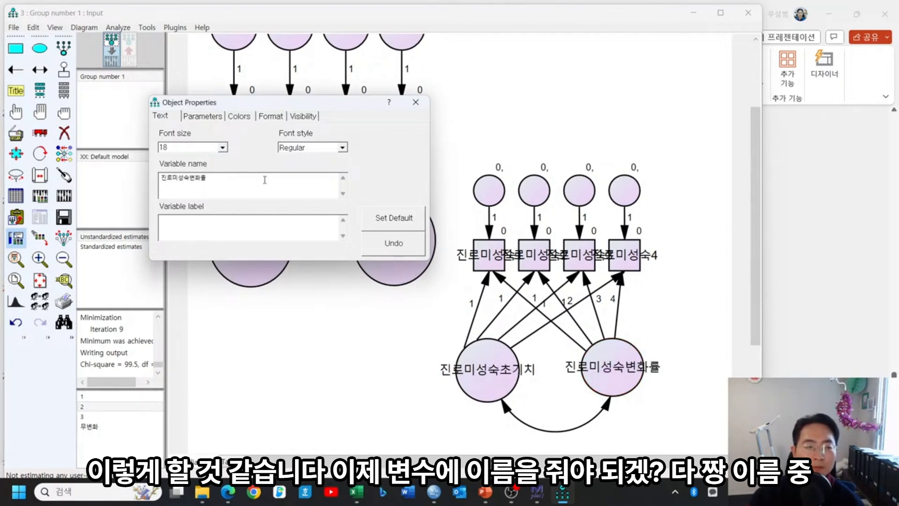
click(415, 102)
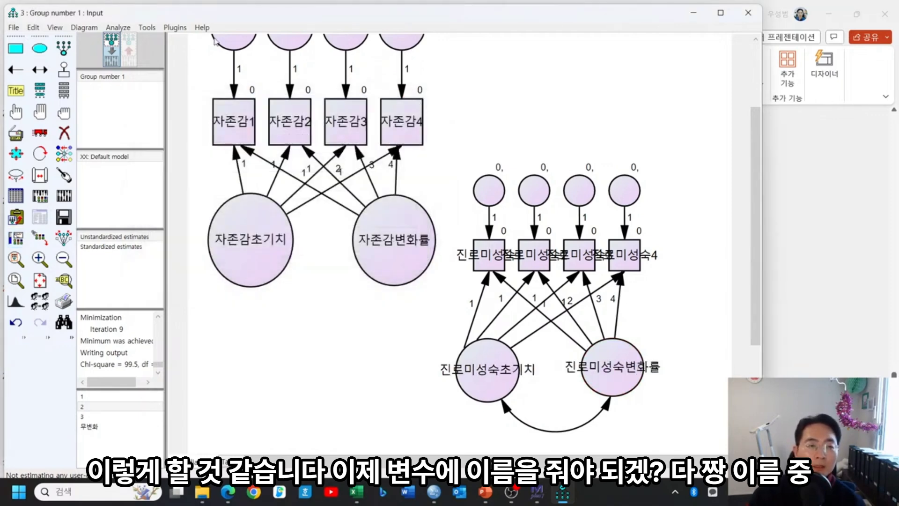
click(175, 27)
click(202, 94)
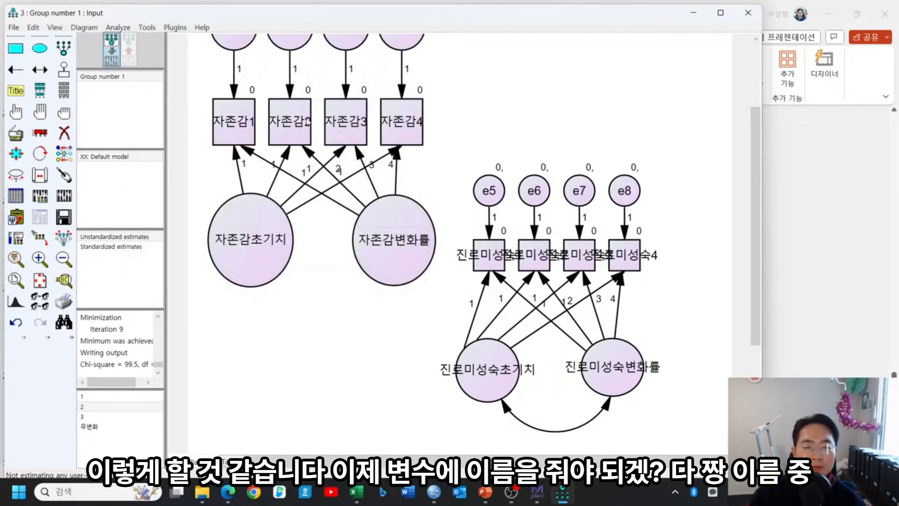
Step: Try to draw a path from 자존감초기치 to 진로미성숙초기치
click(15, 69)
drag(248, 275, 445, 352)
drag(254, 265, 468, 370)
scroll(463, 328, down, 2)
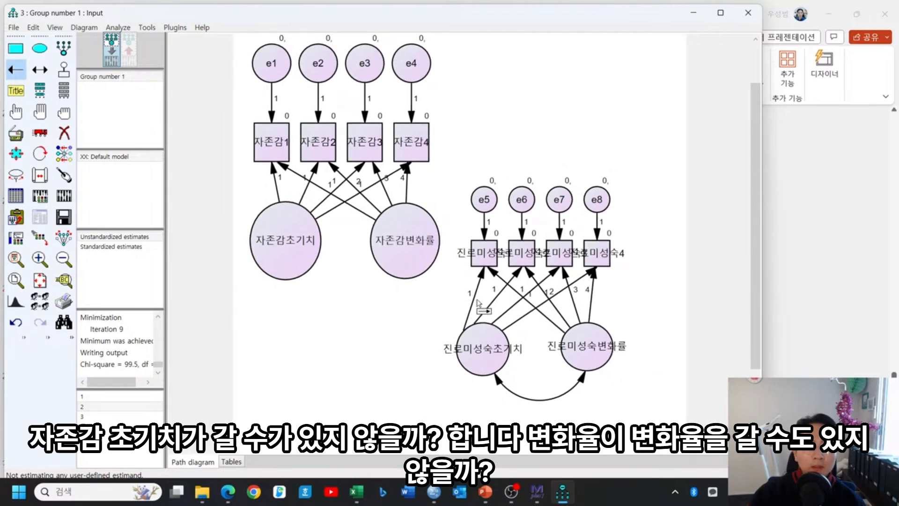
scroll(476, 301, down, 1)
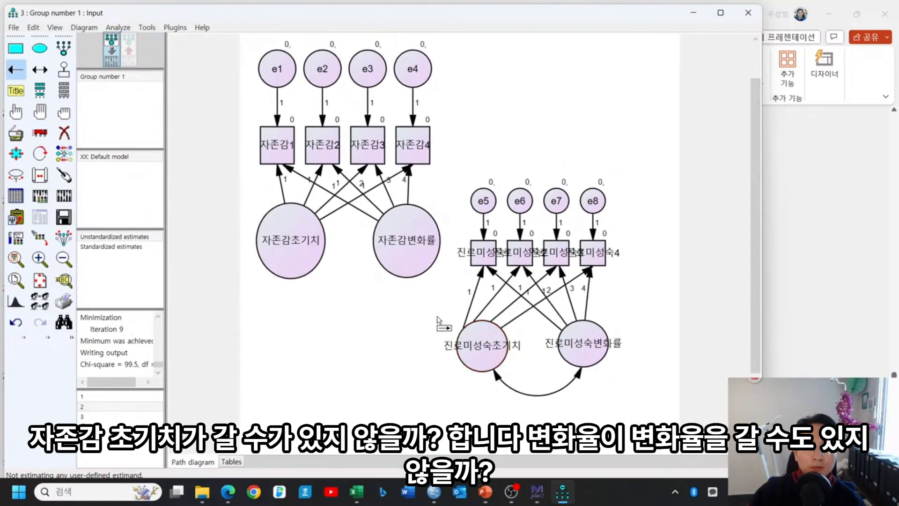
Step: Delete the covariance between the 진로미성숙 latent variables and draw paths from 자존감초기치 to 진로미성숙초기치 and from 자존감변화률 to 진로미성숙변화률
click(64, 133)
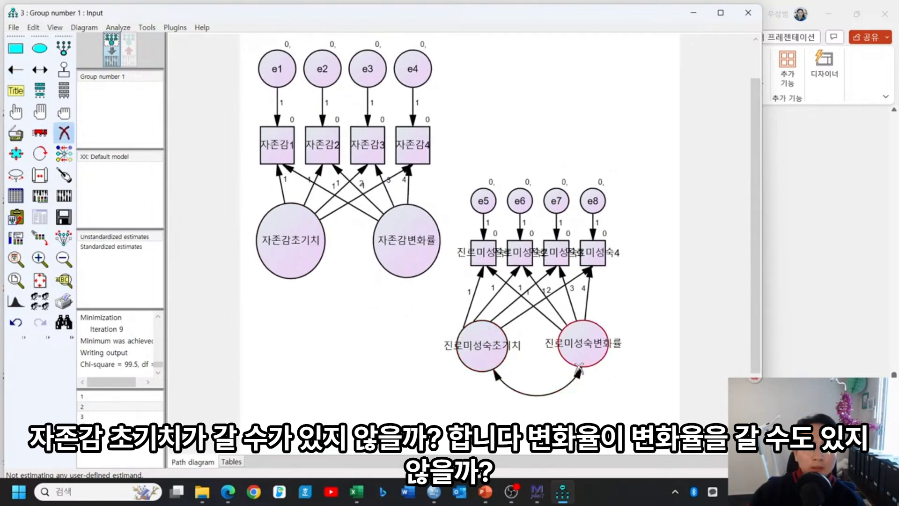
click(578, 375)
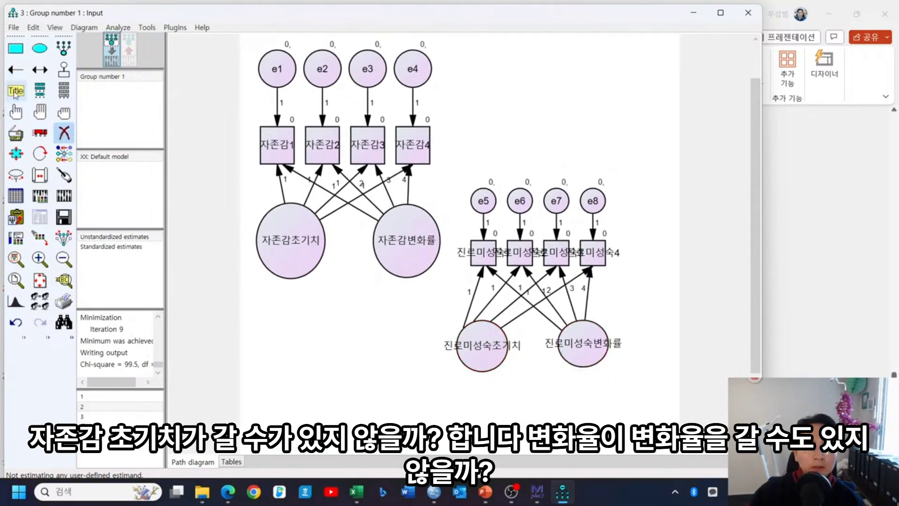
click(15, 69)
drag(307, 264, 478, 347)
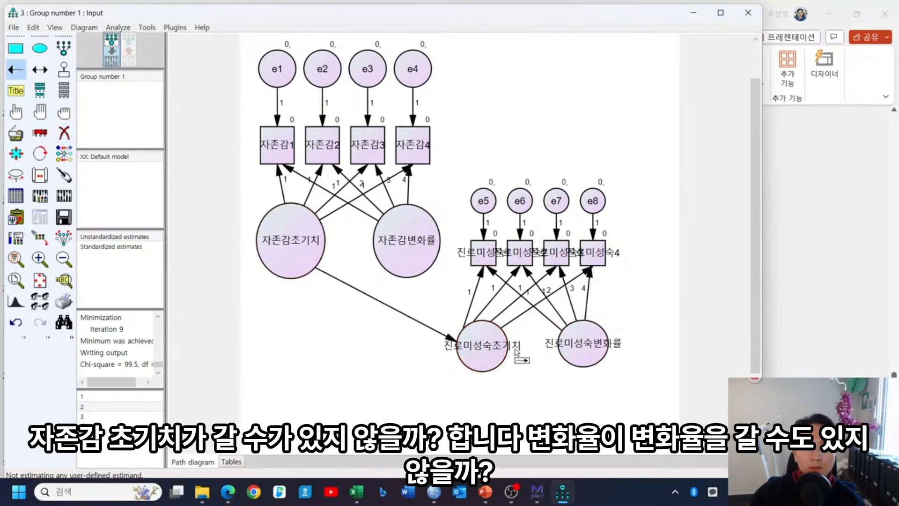
drag(433, 269, 589, 352)
Step: Draw a covariance between 자존감초기치 and 자존감변화률
scroll(589, 352, up, 1)
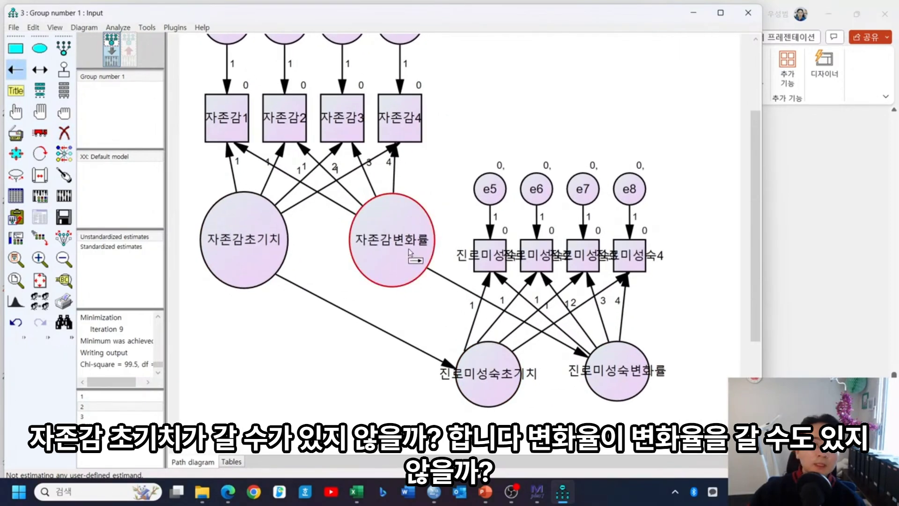
key(F6)
drag(294, 252, 370, 285)
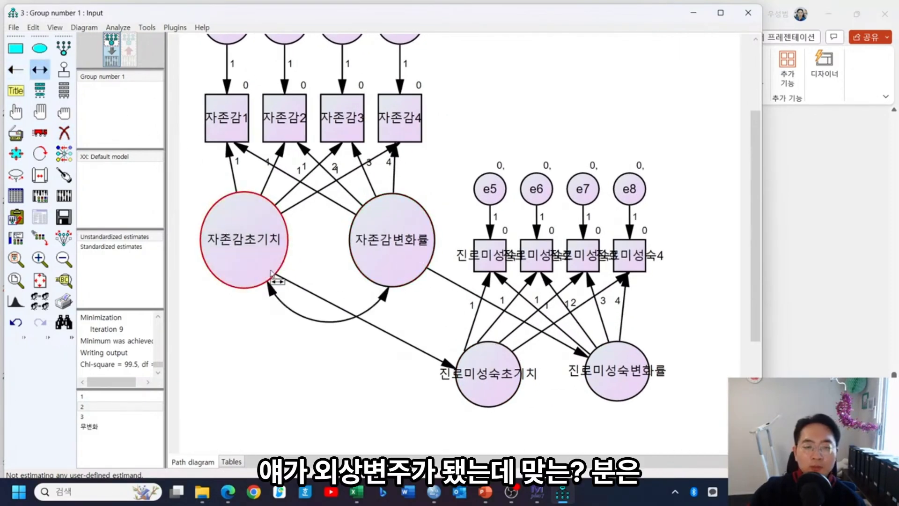
Step: Add a residual variable to 진로미성숙초기치 and to 진로미성숙변화률, each rotated to sit below its latent variable
click(64, 69)
click(488, 375)
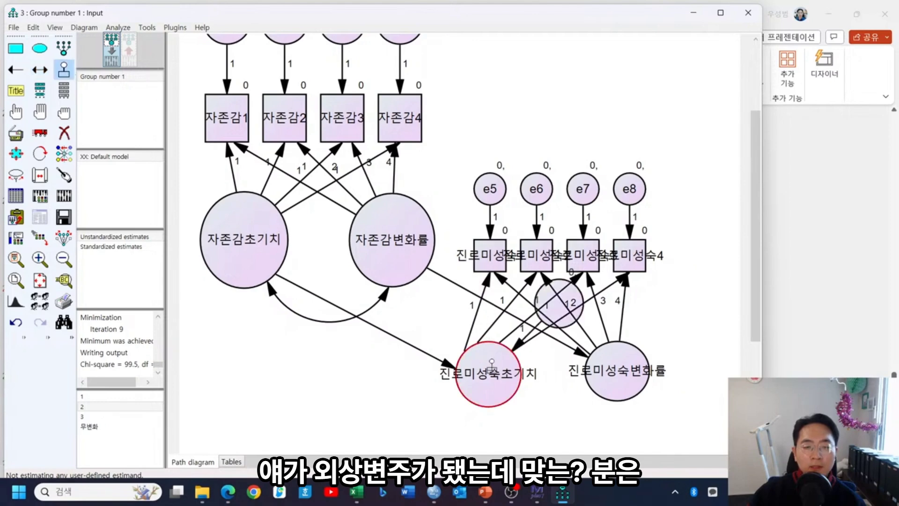
click(488, 375)
click(488, 374)
click(636, 382)
click(636, 381)
click(636, 382)
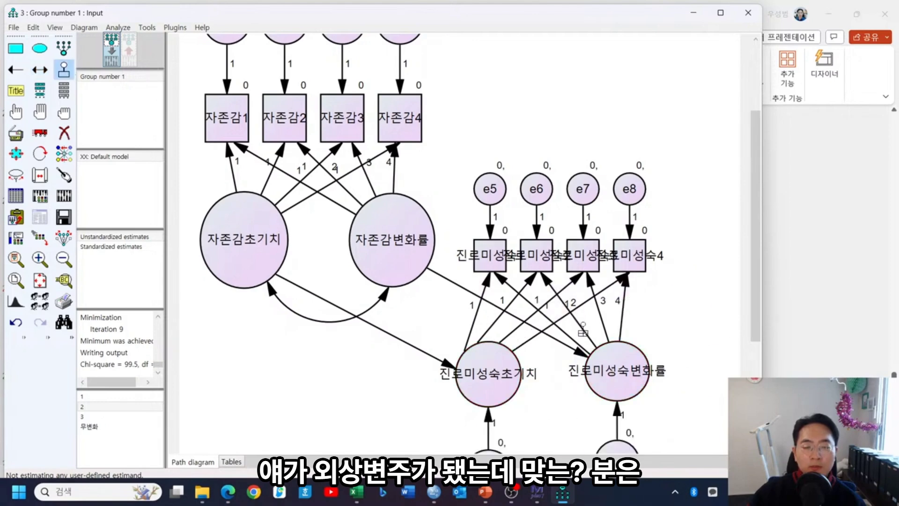
Step: Have the two new residual variables named automatically and draw a covariance between them
scroll(647, 358, down, 2)
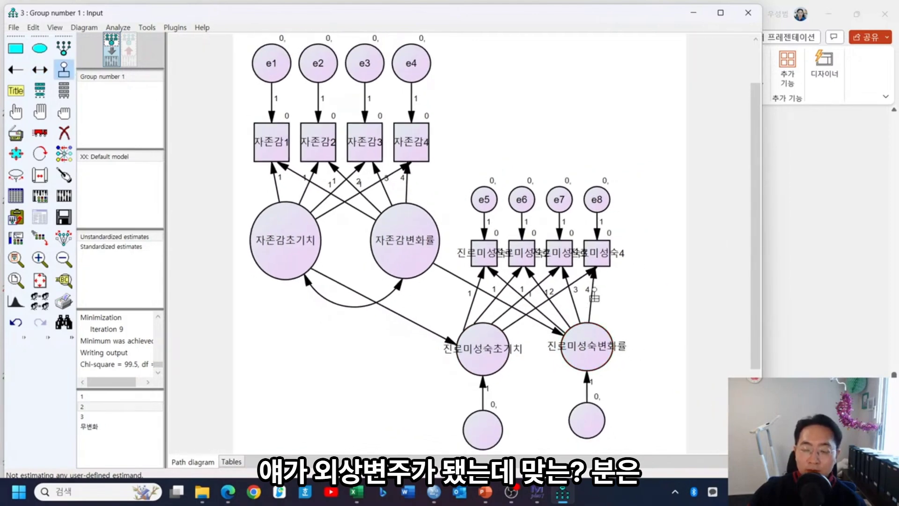
click(175, 28)
click(230, 97)
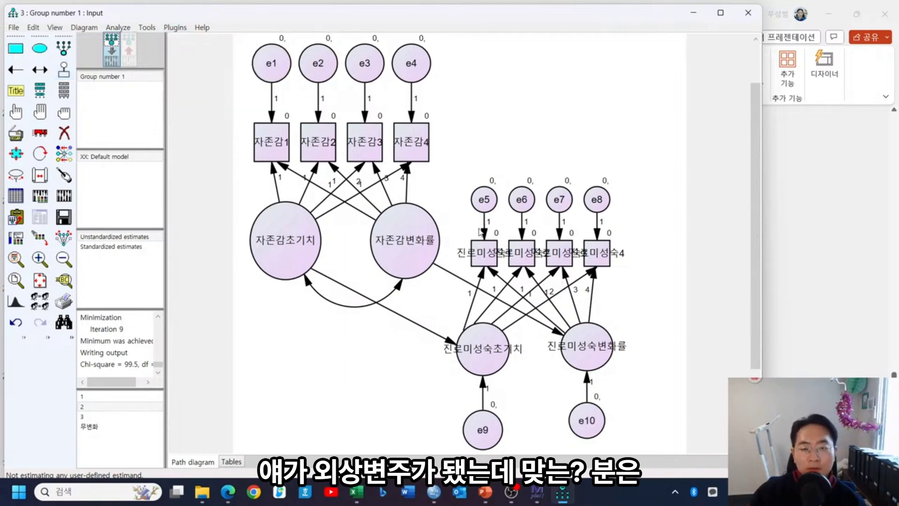
click(39, 69)
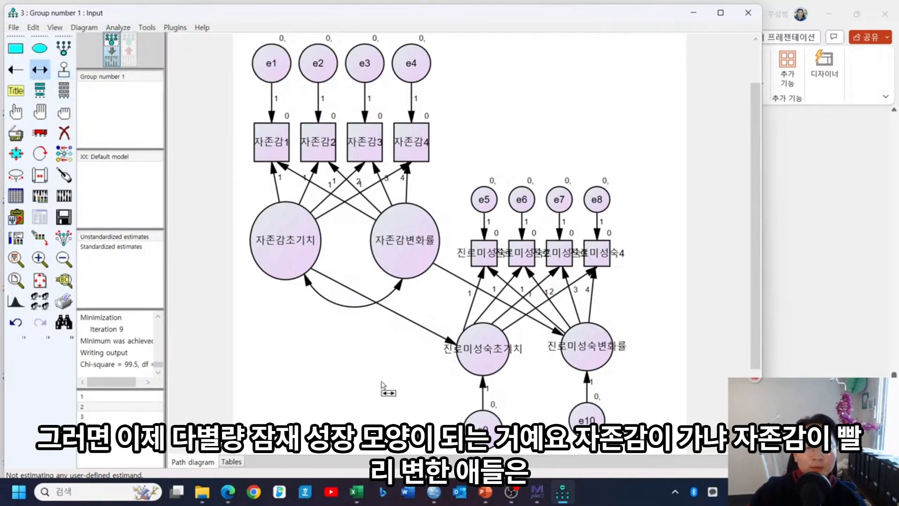
drag(587, 419, 483, 429)
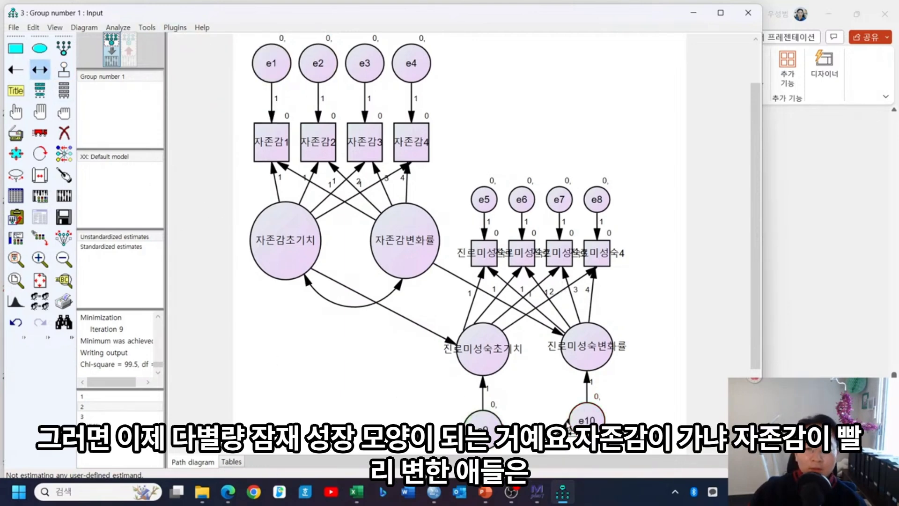
Step: Save the model as a new file named 4 in the 바탕 화면 folder
scroll(608, 396, up, 1)
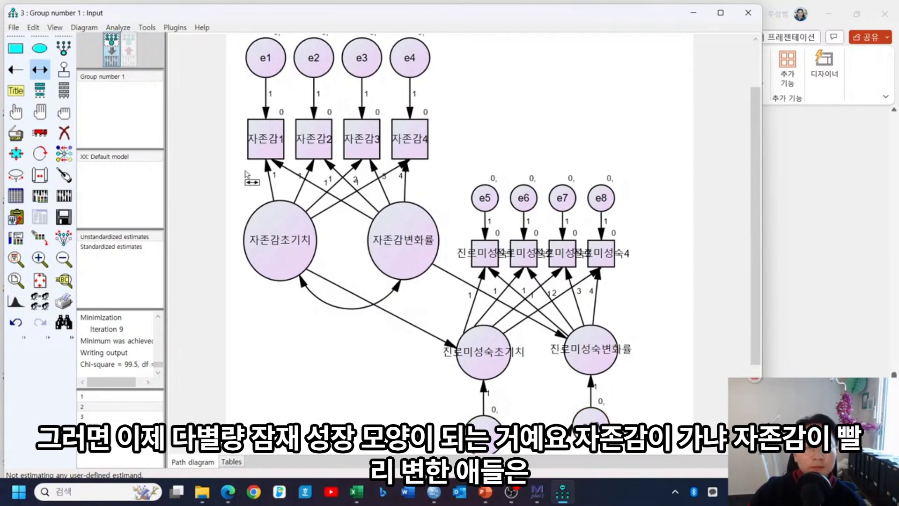
click(16, 27)
click(38, 104)
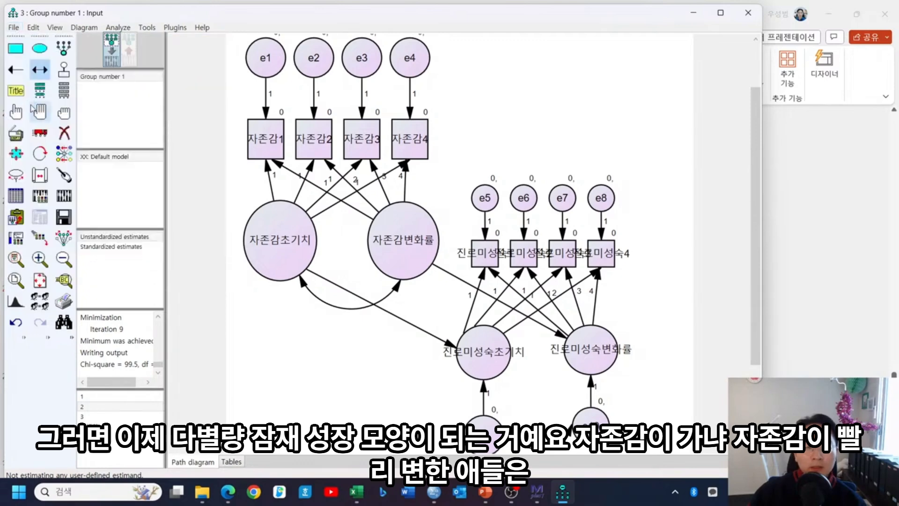
text(4)
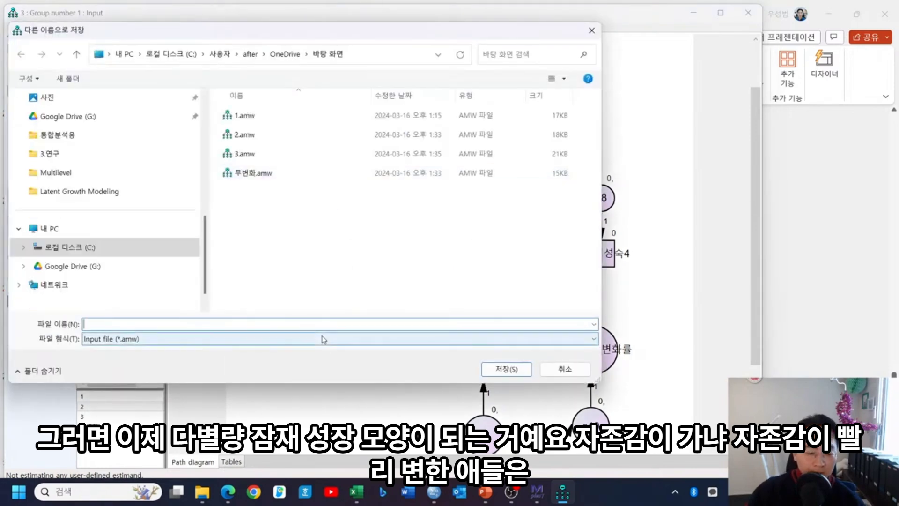
click(519, 370)
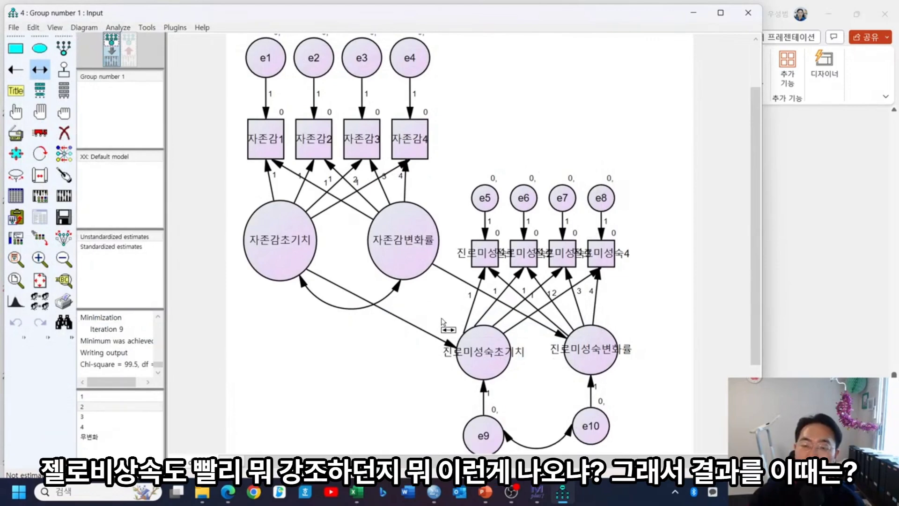
Step: Calculate the estimates and examine the regression weights of the paths from the 자존감 to the 진로미성숙 latent variables in the text output
click(64, 195)
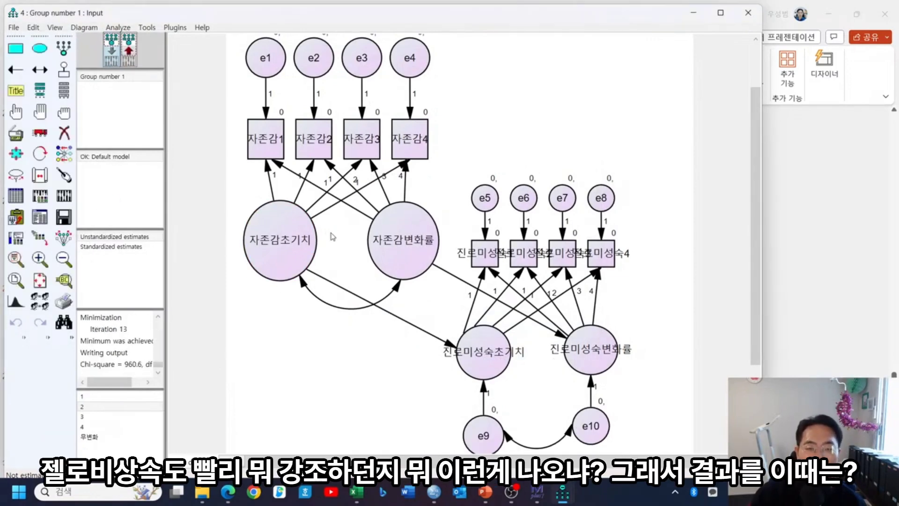
click(39, 217)
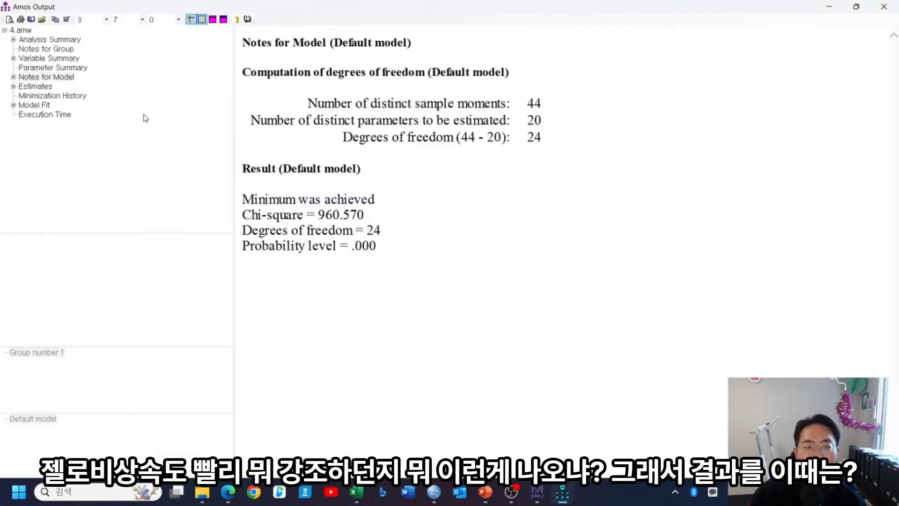
click(34, 86)
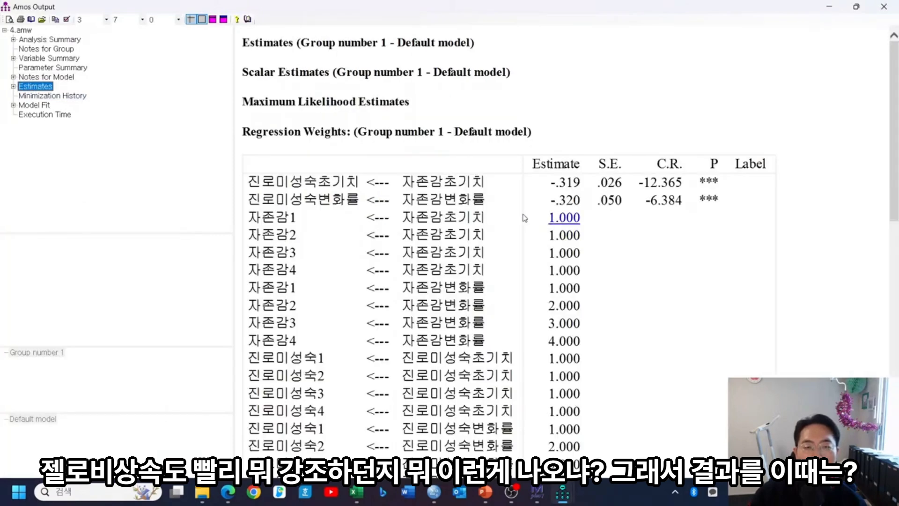
scroll(411, 122, down, 2)
drag(312, 110, 723, 134)
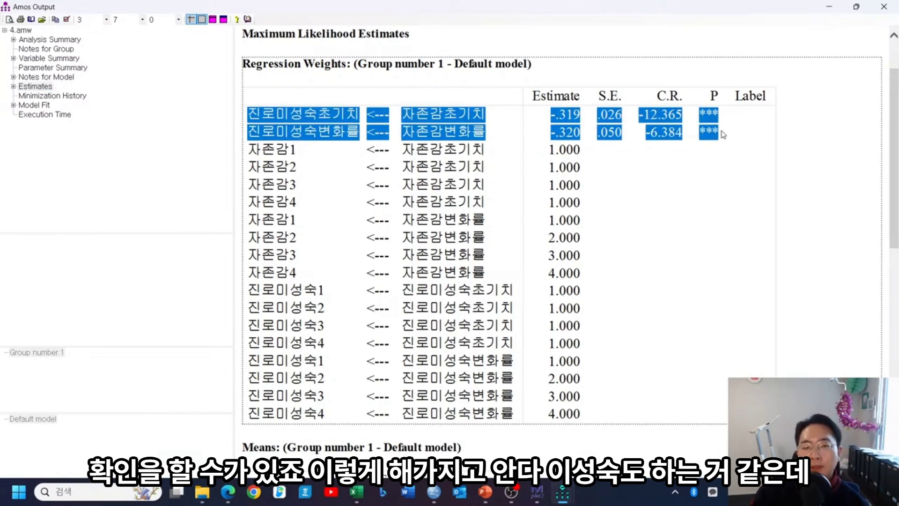
Step: Examine the Intercepts table in the estimates output, focusing on the 진로미성숙변화률 row
click(724, 135)
scroll(594, 199, down, 5)
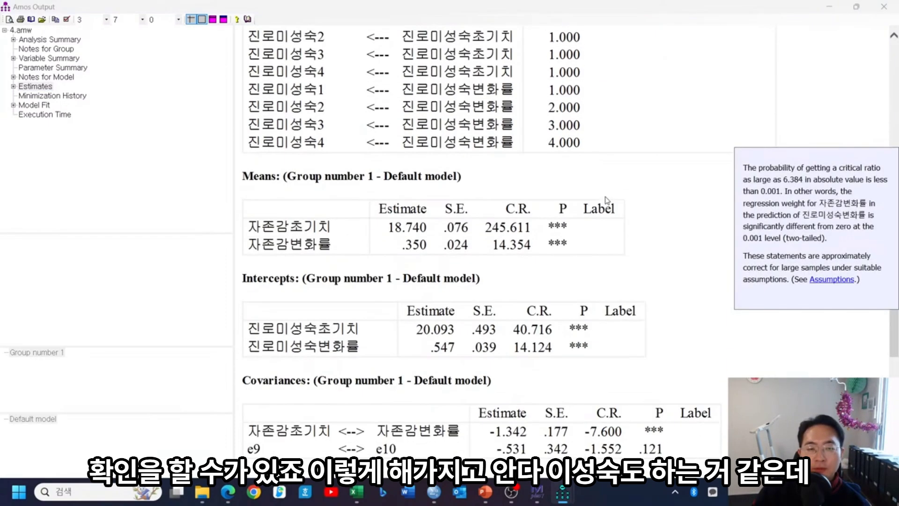
drag(270, 351, 611, 355)
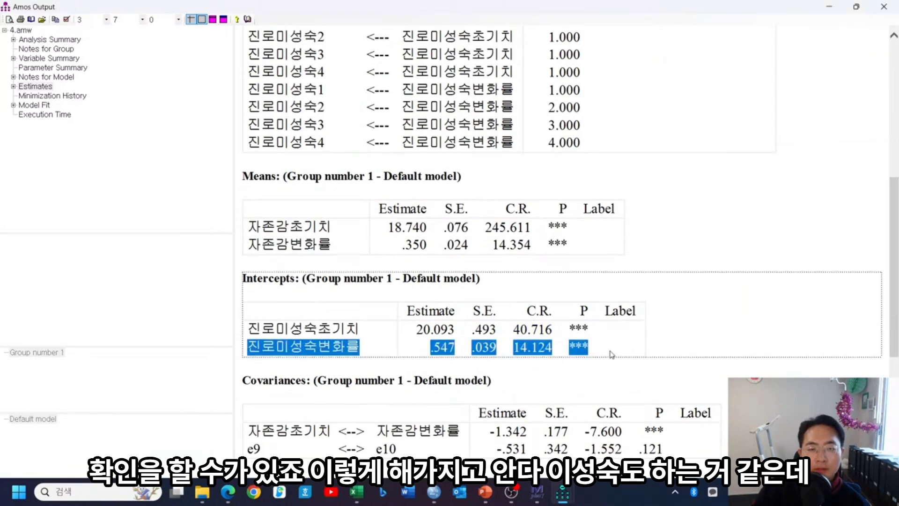
click(706, 276)
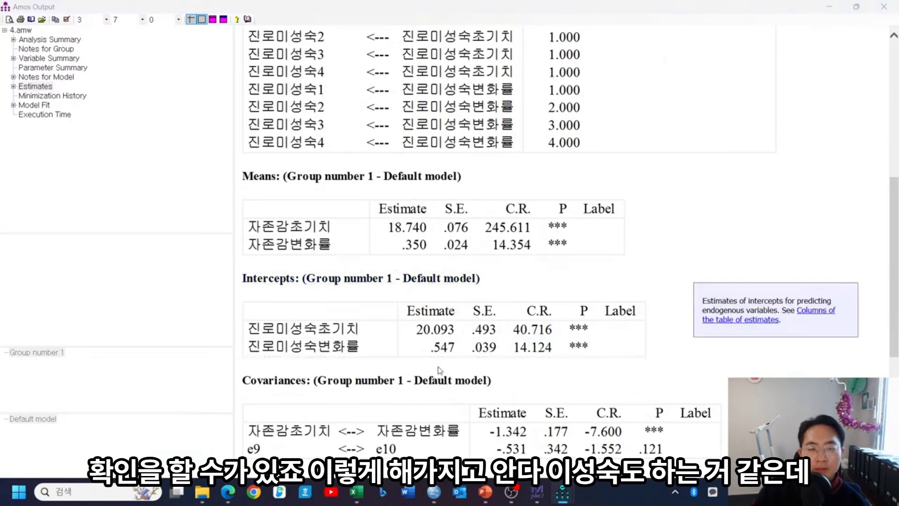
drag(253, 347, 601, 355)
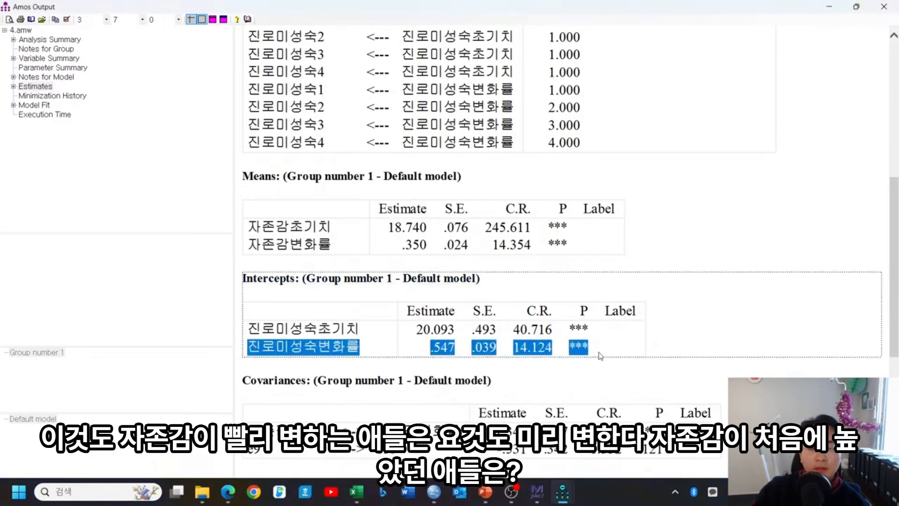
click(718, 210)
Step: Examine the regression weights of the paths from 자존감초기치 to 진로미성숙초기치 and from 자존감변화률 to 진로미성숙변화률
scroll(721, 206, up, 7)
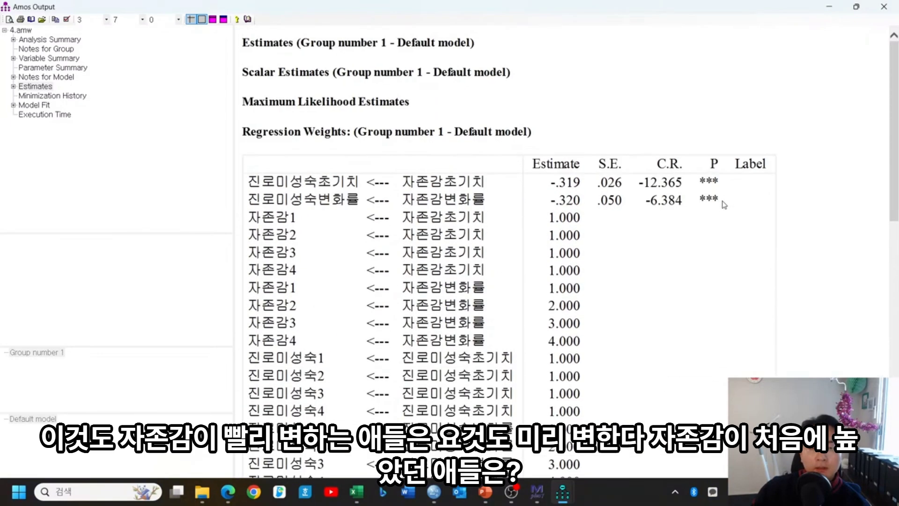
drag(281, 200, 724, 203)
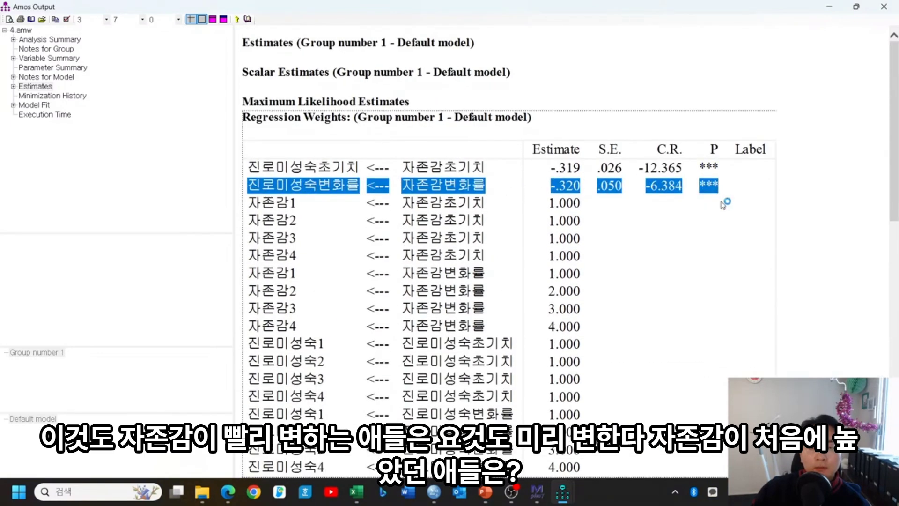
click(742, 205)
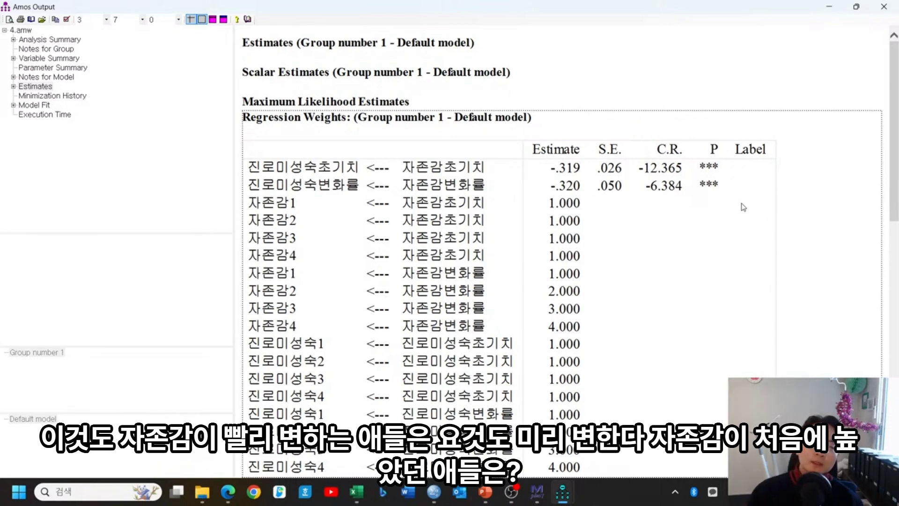
click(444, 167)
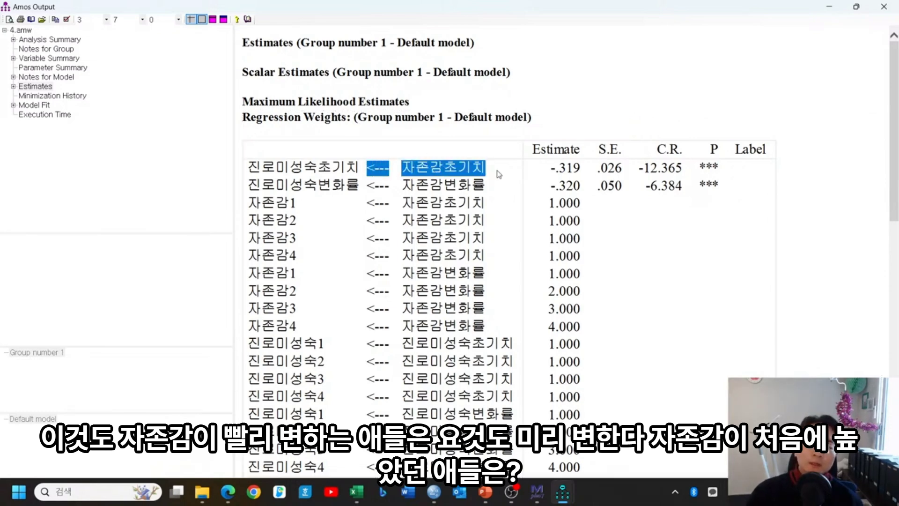
click(567, 168)
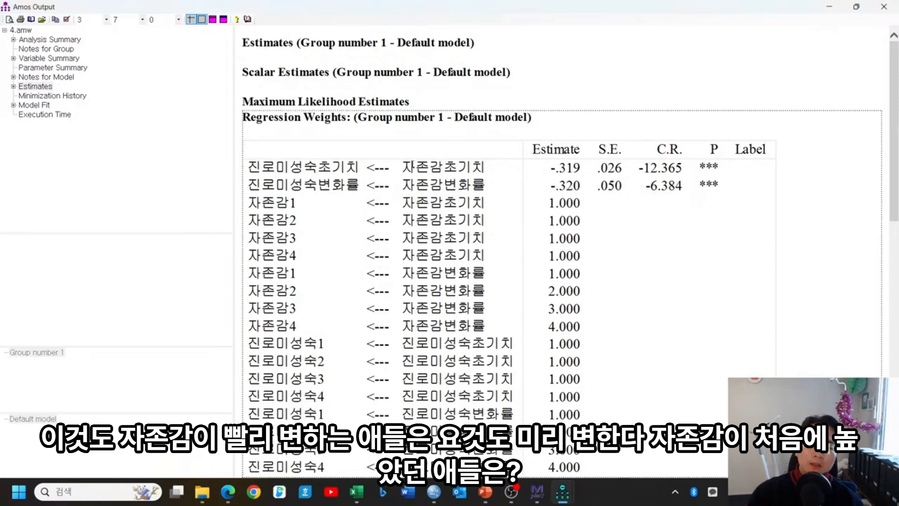
double_click(455, 168)
drag(455, 169, 575, 167)
click(612, 92)
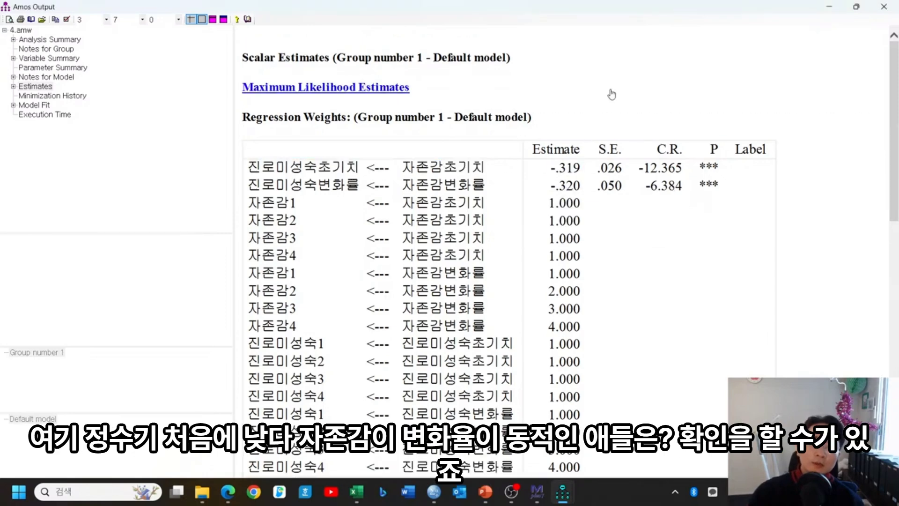
click(411, 152)
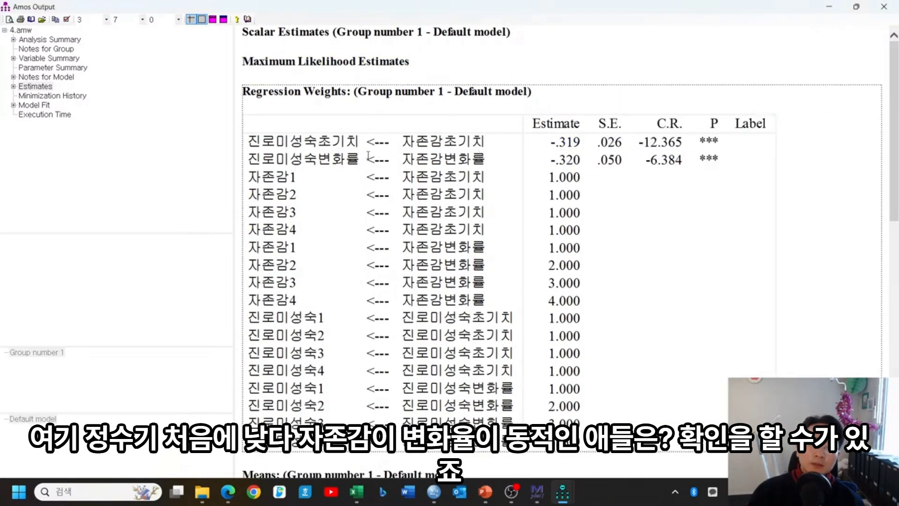
drag(398, 160, 491, 160)
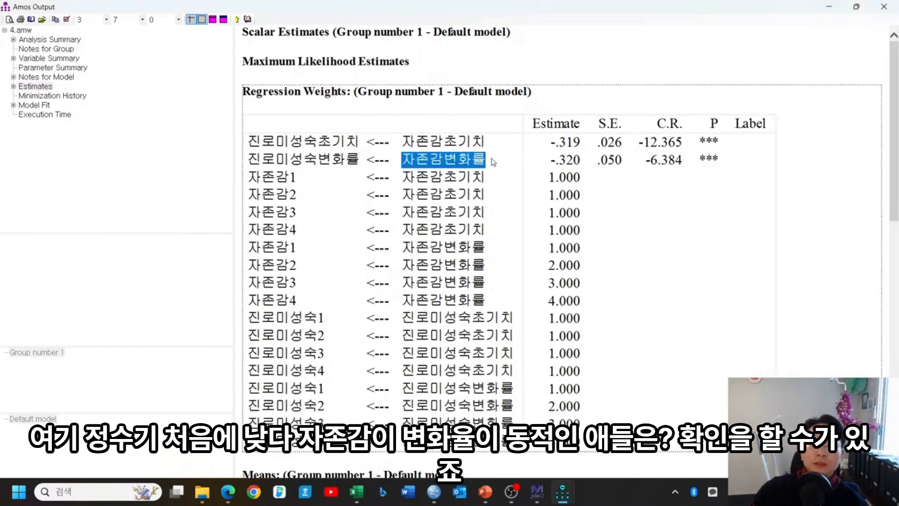
drag(248, 161, 579, 159)
click(619, 99)
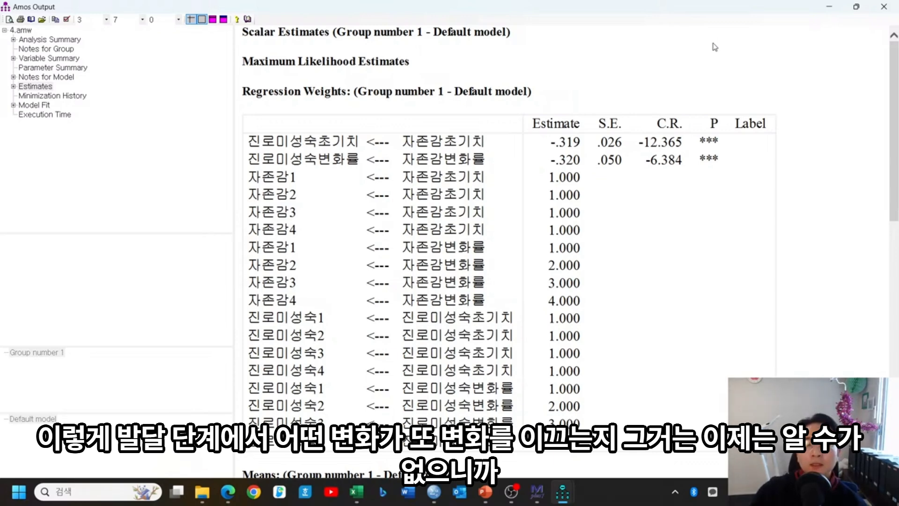
drag(290, 158, 474, 167)
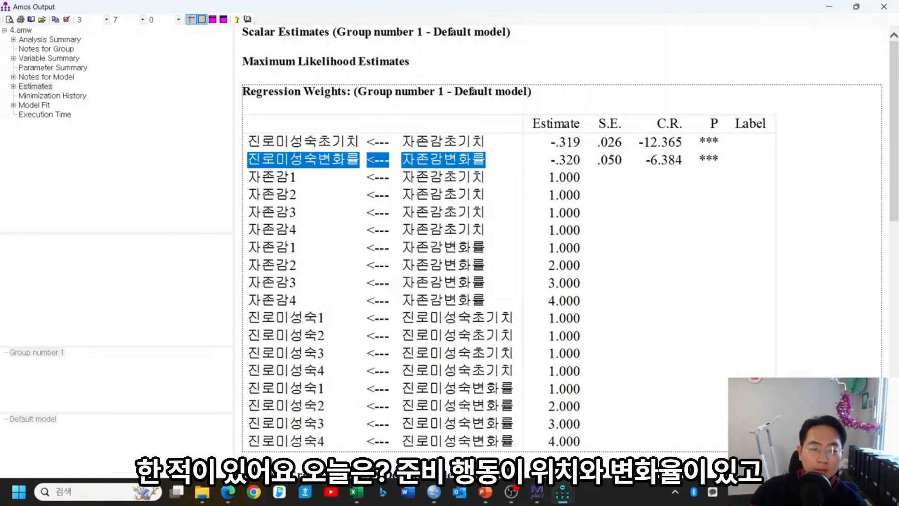
Step: Switch to the 잠재성장모형.pptx presentation in PowerPoint and show slide 27, with the career exploration and career indecision model, as a slide show
mouse_move(487, 495)
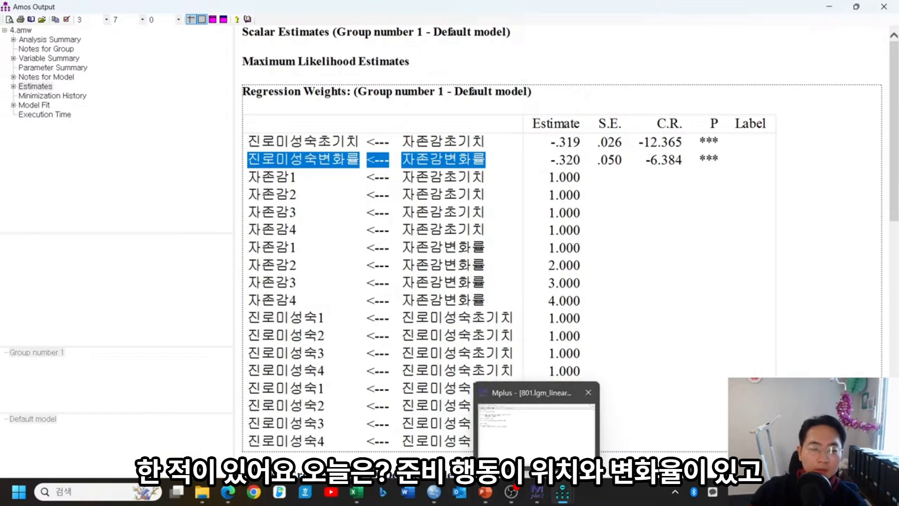
click(228, 492)
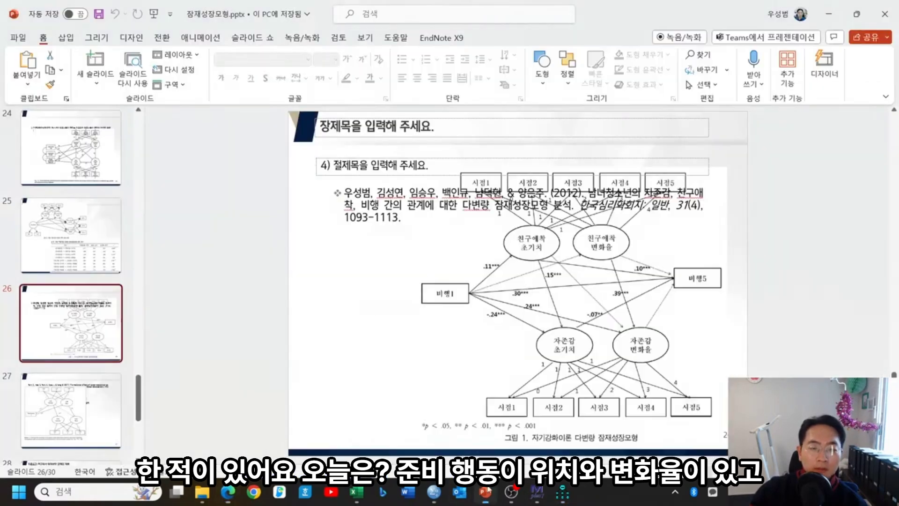
click(485, 492)
click(70, 232)
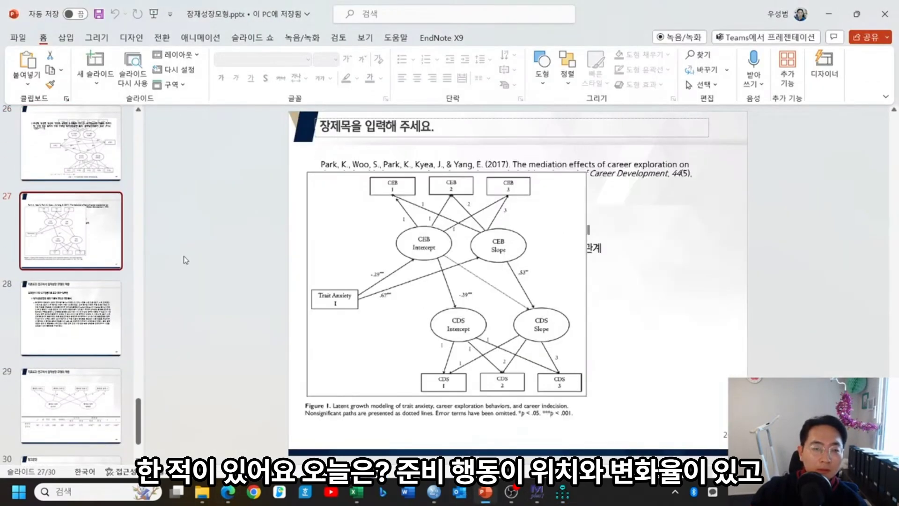
key(shift+F5)
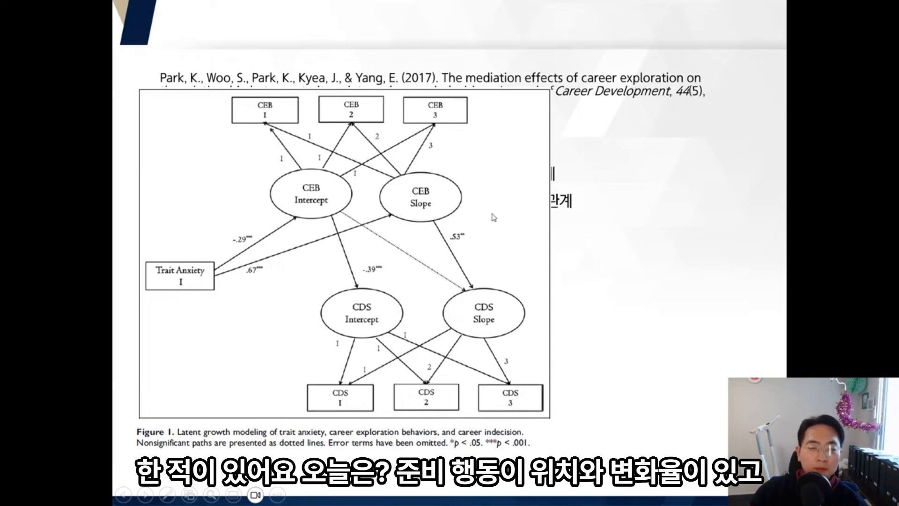
Step: Leave the slide show and move and shrink the model figure on slide 27 so it sits below the four bullet points
key(Escape)
drag(479, 239, 618, 251)
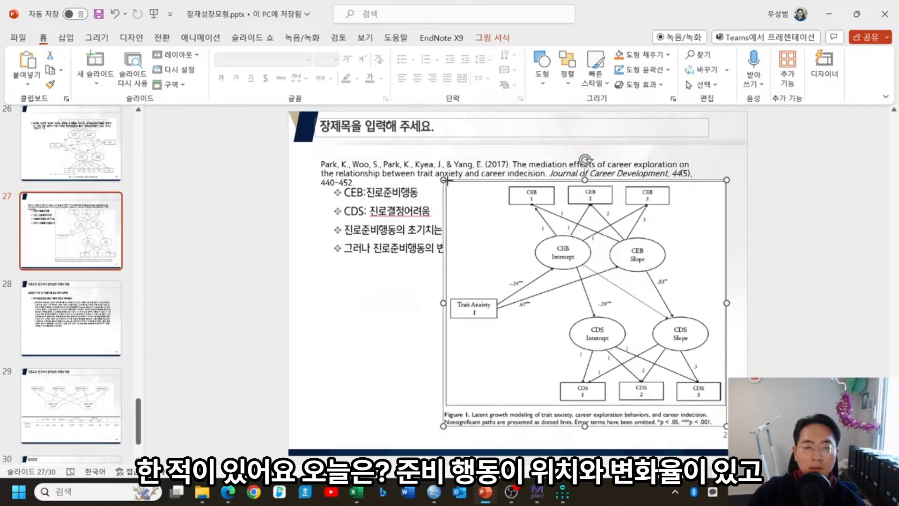
drag(445, 182, 505, 292)
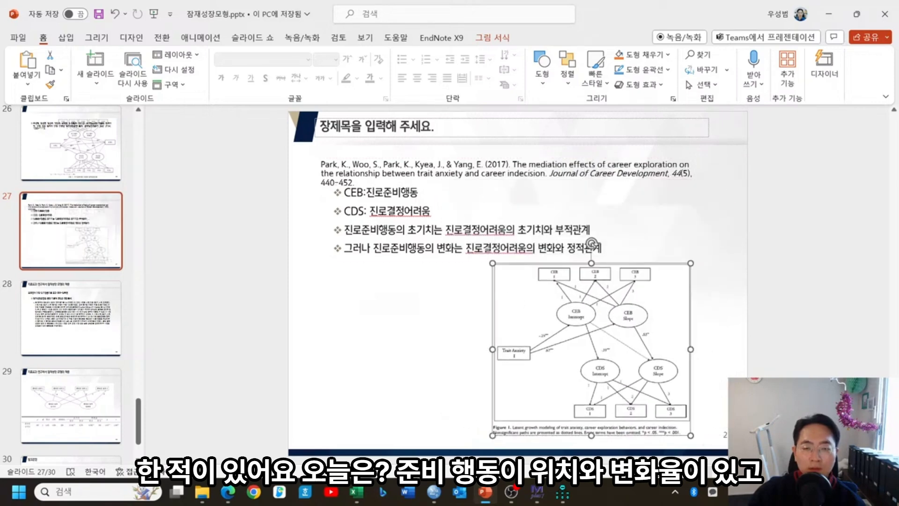
Step: Present slide 27 as a slide show again and underline the bullet CEB:진로준비행동 with the pen
key(shift+F5)
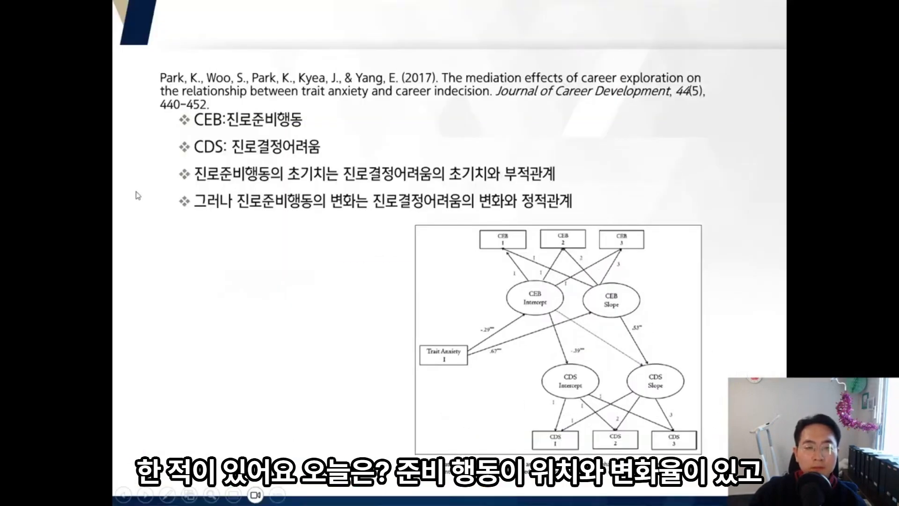
click(167, 494)
click(145, 398)
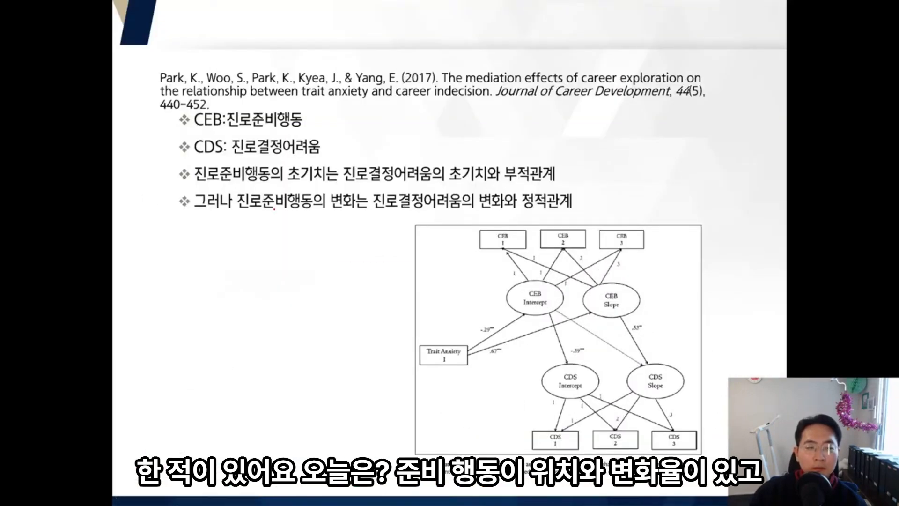
drag(236, 131, 283, 131)
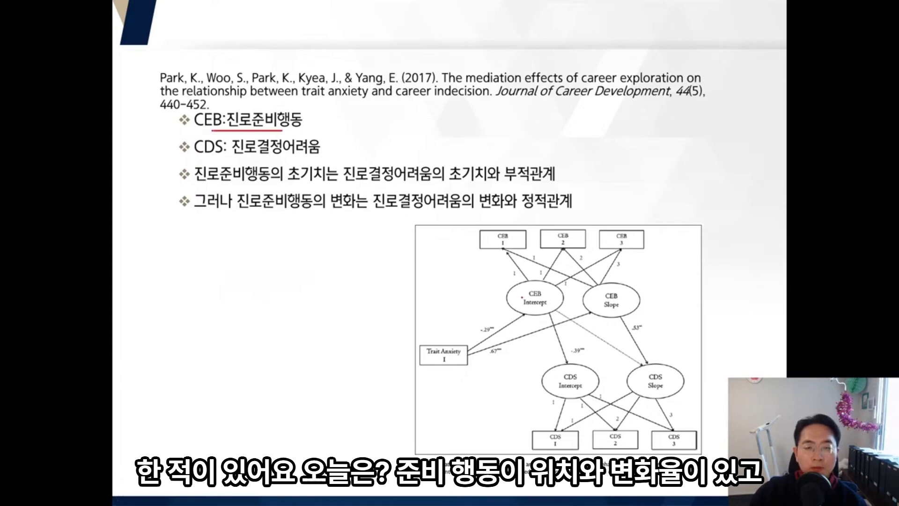
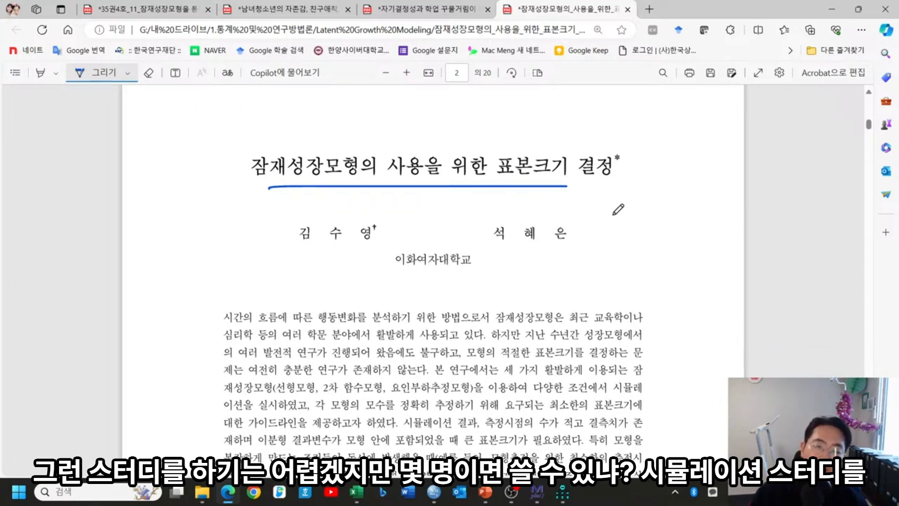
Step: Underline the mention of 선형모형, 2차 함수모형 in the abstract of the sample-size paper on latent growth models
scroll(620, 206, down, 1)
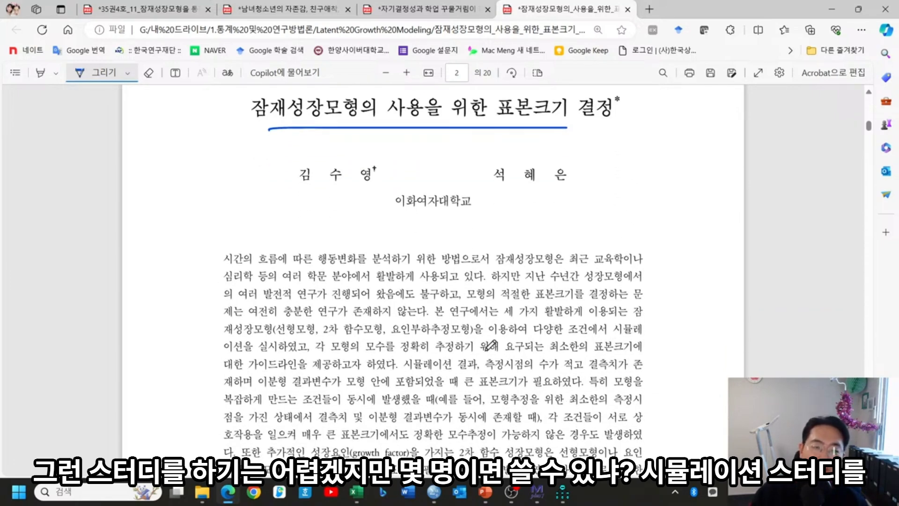
drag(288, 338, 368, 338)
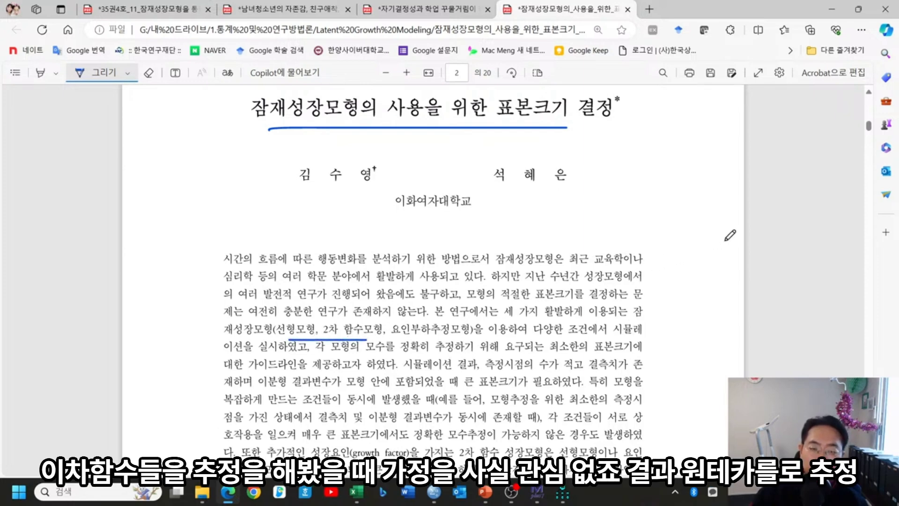
scroll(826, 192, down, 1)
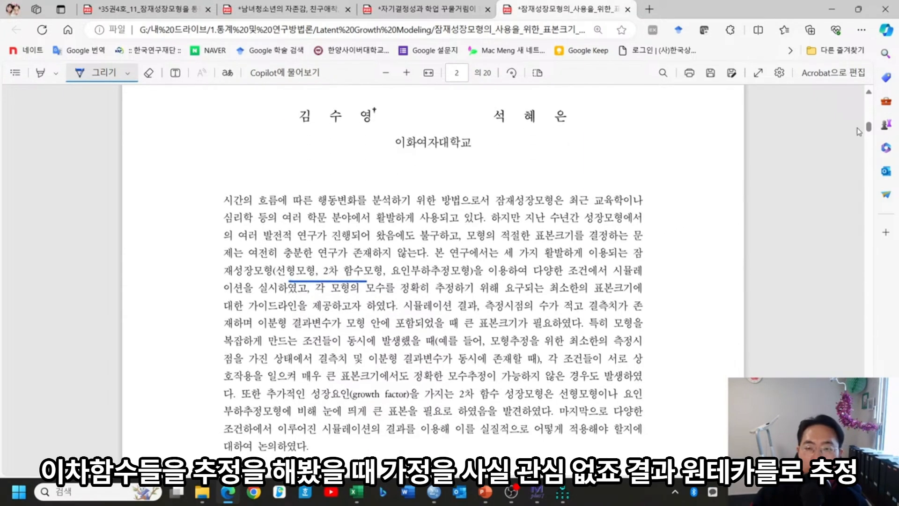
Step: In 표 2 on page 13, circle 결측치 0%, 공변인 없음 and 4 measurement points, and underline the 측정시점의 수 heading
drag(870, 129, 843, 323)
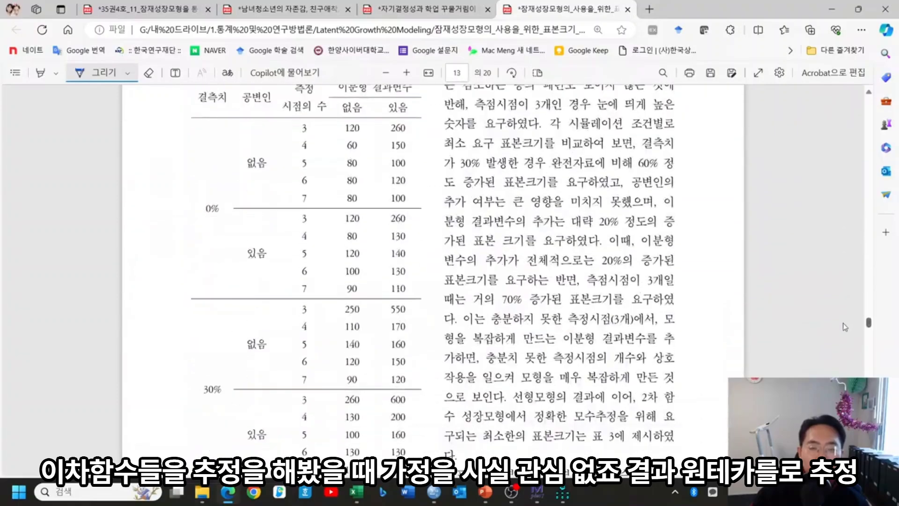
scroll(609, 233, up, 1)
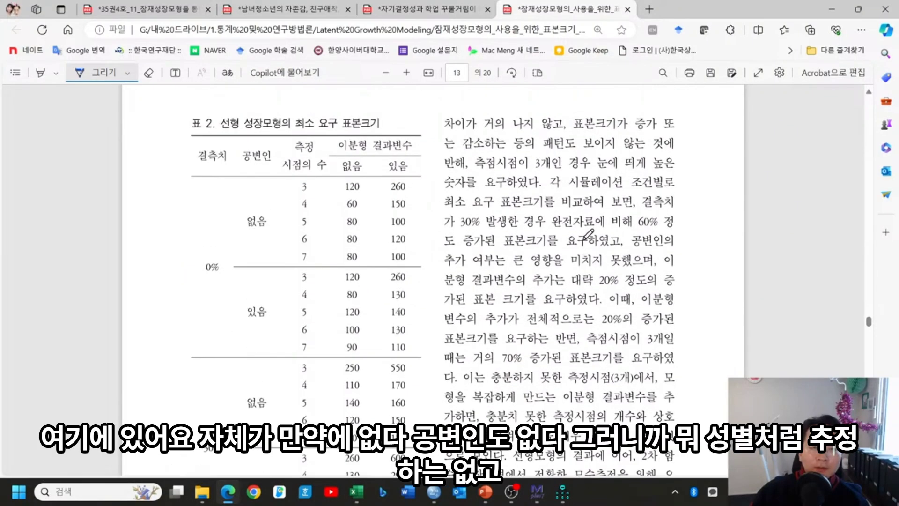
mouse_move(225, 280)
mouse_down()
mouse_move(199, 253)
mouse_move(227, 281)
mouse_up()
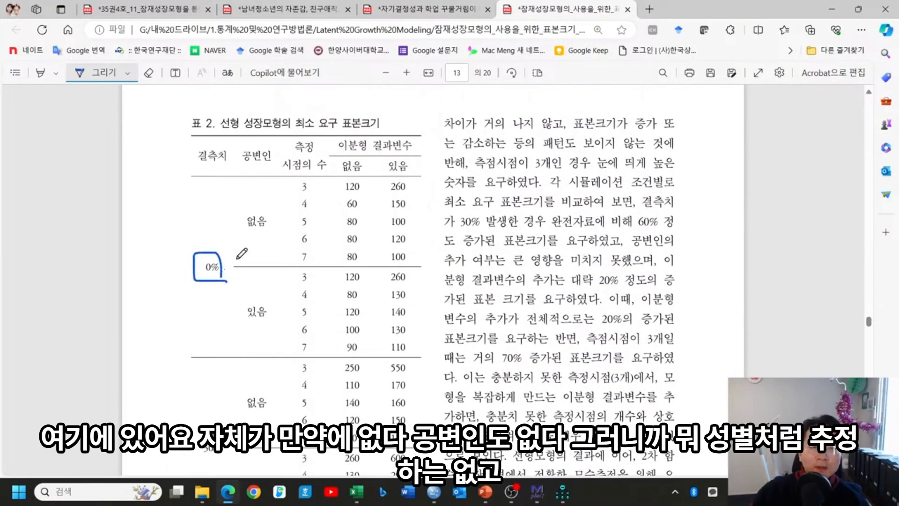
mouse_move(268, 230)
mouse_down()
mouse_move(236, 217)
mouse_move(275, 206)
mouse_move(271, 226)
mouse_up()
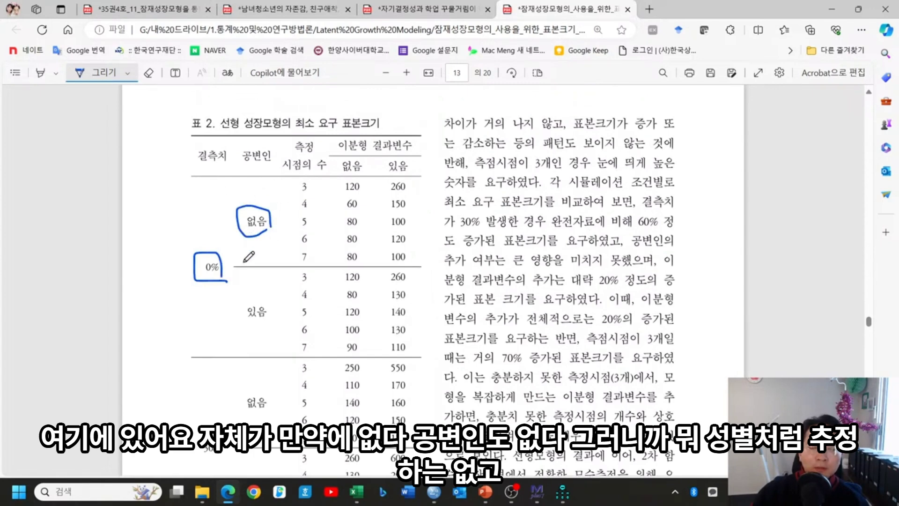
mouse_move(293, 153)
mouse_down()
mouse_move(317, 151)
mouse_move(310, 161)
mouse_up()
drag(316, 208, 309, 192)
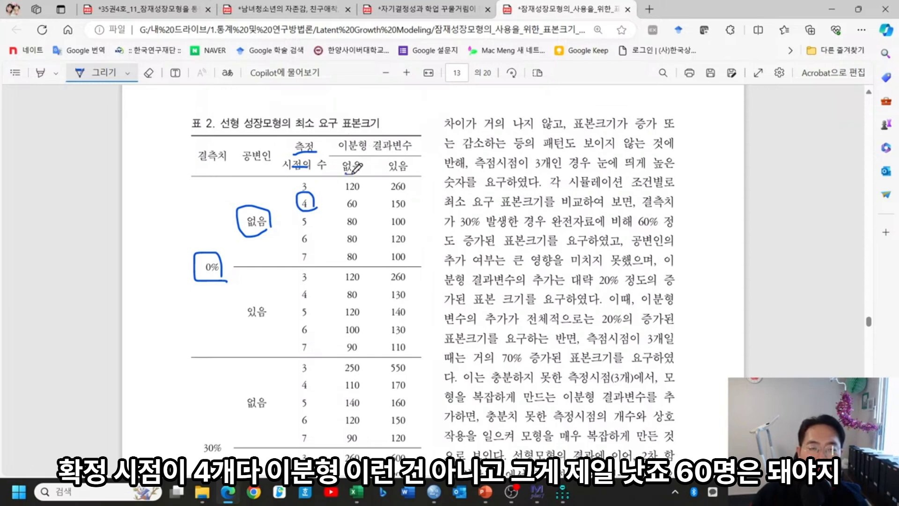
Step: Underline 없음 under 이분형 결과변수 in 표 2 and circle the matching minimum sample size of 60
drag(345, 173, 367, 172)
mouse_move(363, 209)
mouse_down()
mouse_move(344, 214)
mouse_move(333, 203)
mouse_move(365, 201)
mouse_move(351, 212)
mouse_move(366, 210)
mouse_up()
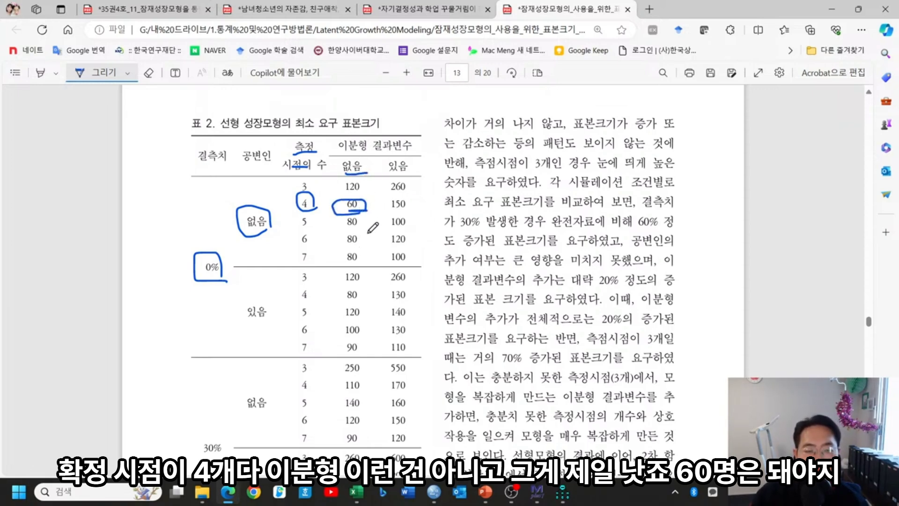
mouse_move(367, 206)
mouse_down()
mouse_move(366, 195)
mouse_move(346, 196)
mouse_move(342, 211)
mouse_up()
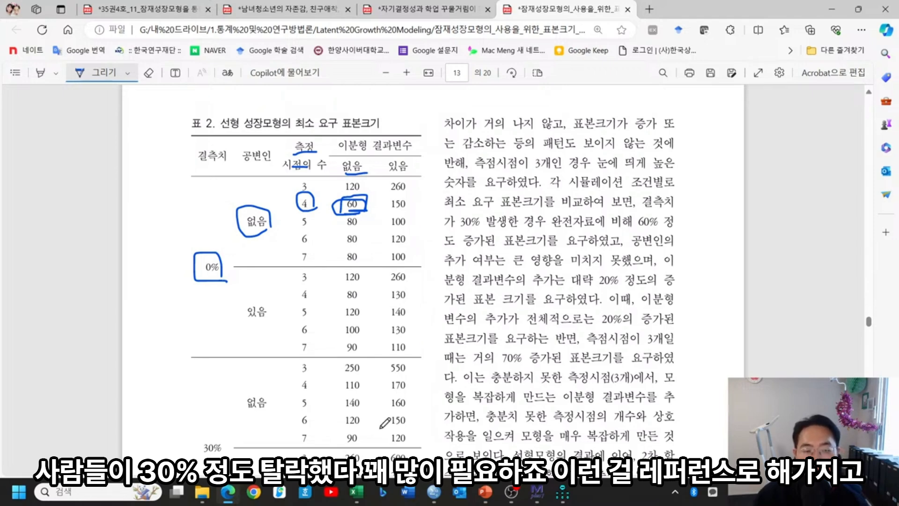
Step: In 표 2, underline the 30% missing-data condition, box the minimum sample size 110 for 4 measurement points, and mark the 60 again
drag(188, 456, 220, 455)
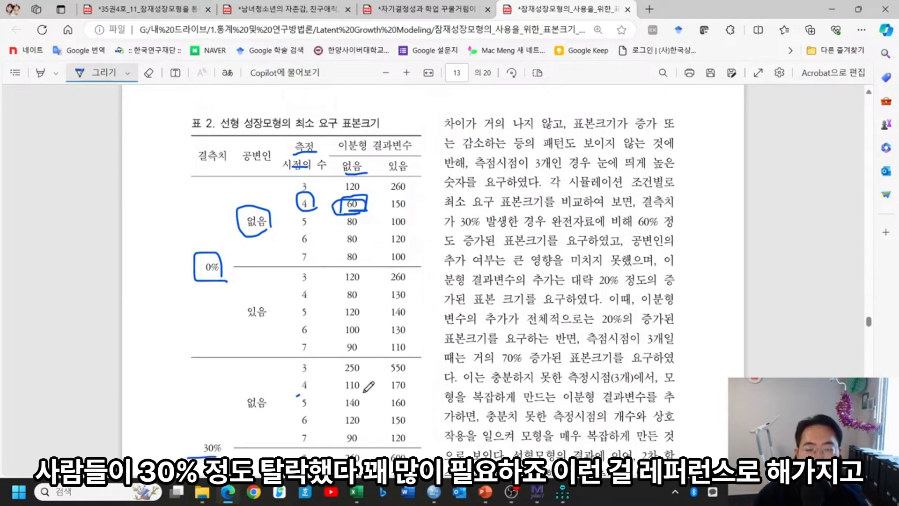
mouse_move(367, 385)
mouse_down()
mouse_move(342, 392)
mouse_move(340, 382)
mouse_move(369, 381)
mouse_move(368, 389)
mouse_up()
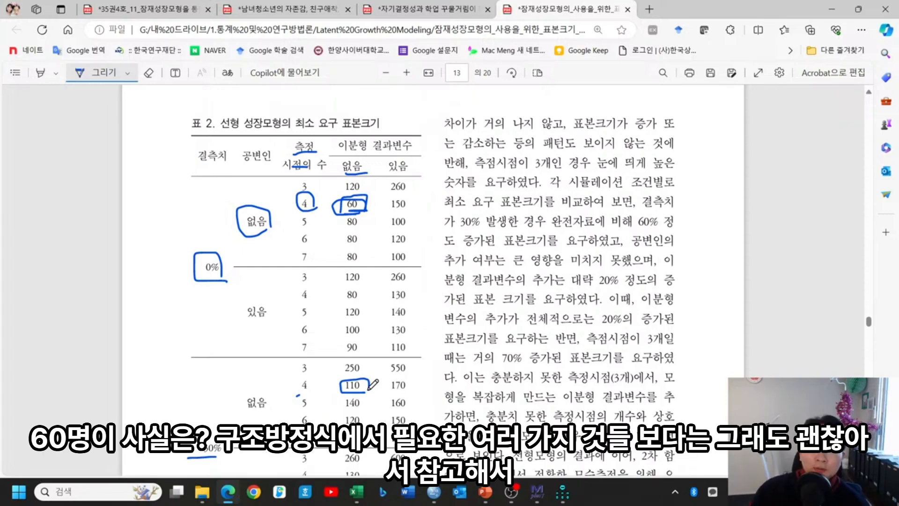
drag(341, 213, 361, 210)
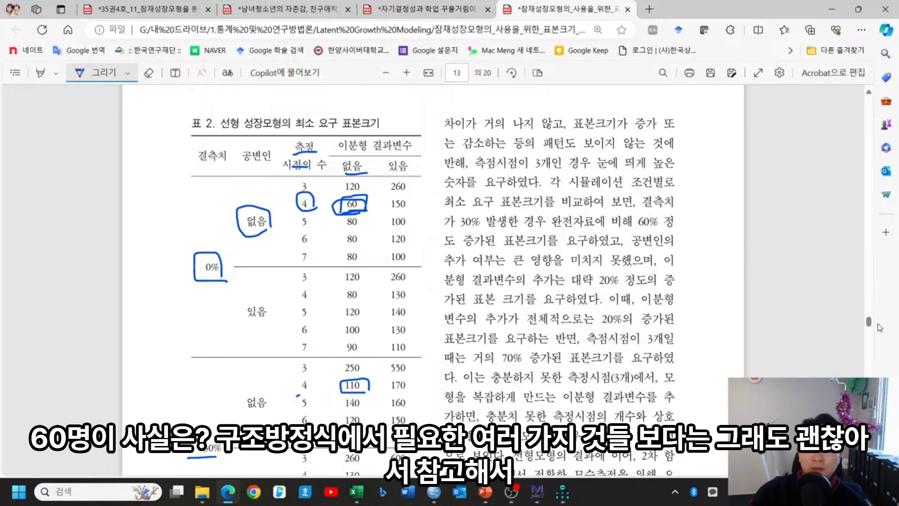
Step: Underline the paper title on the DBpia cover page and the journal name 한국심리학회지: 일반 on page 2
drag(869, 323, 869, 100)
drag(186, 186, 468, 184)
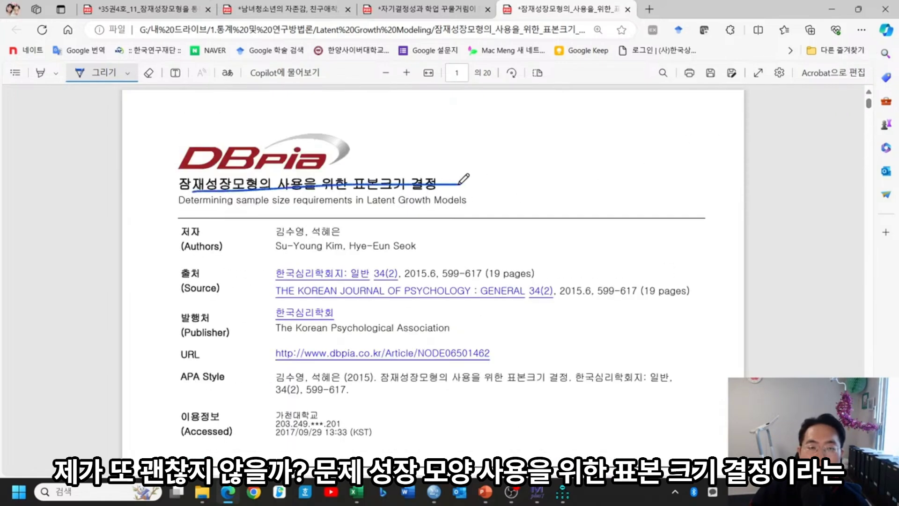
scroll(560, 196, down, 5)
scroll(560, 196, down, 10)
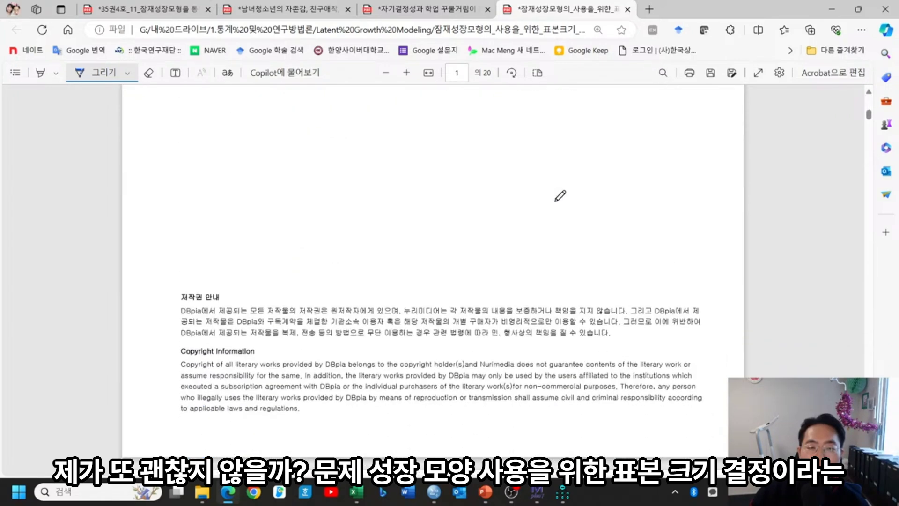
scroll(526, 226, up, 3)
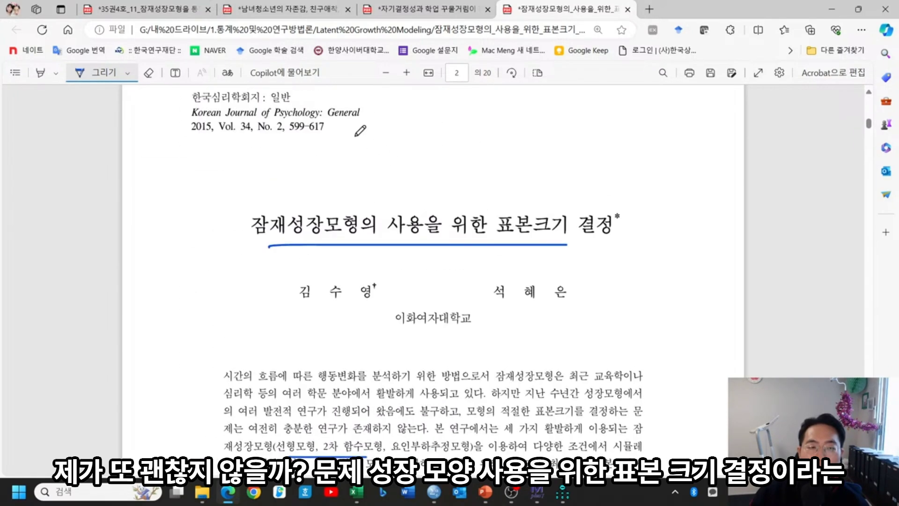
drag(203, 109, 282, 107)
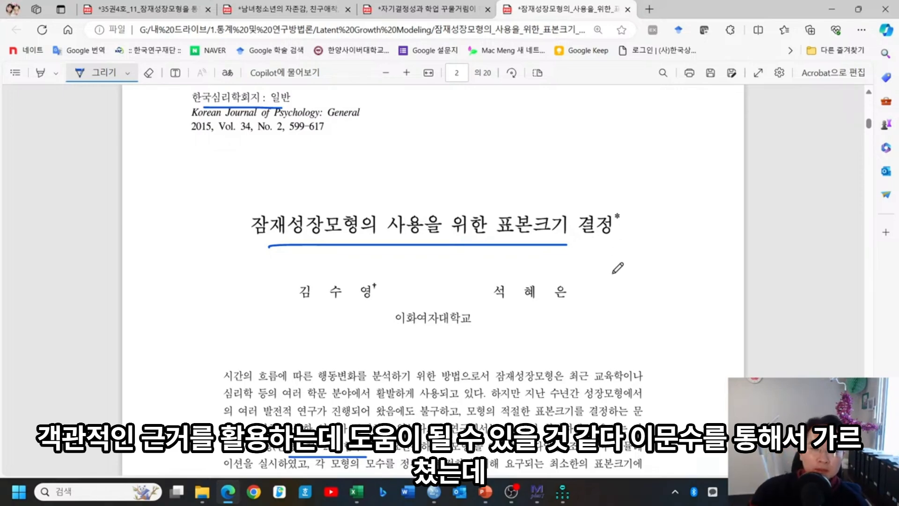
Step: Switch to Mplus to show the input file 801.lgm_linear4_unconditional.inp, and return to the sample-size paper
click(536, 498)
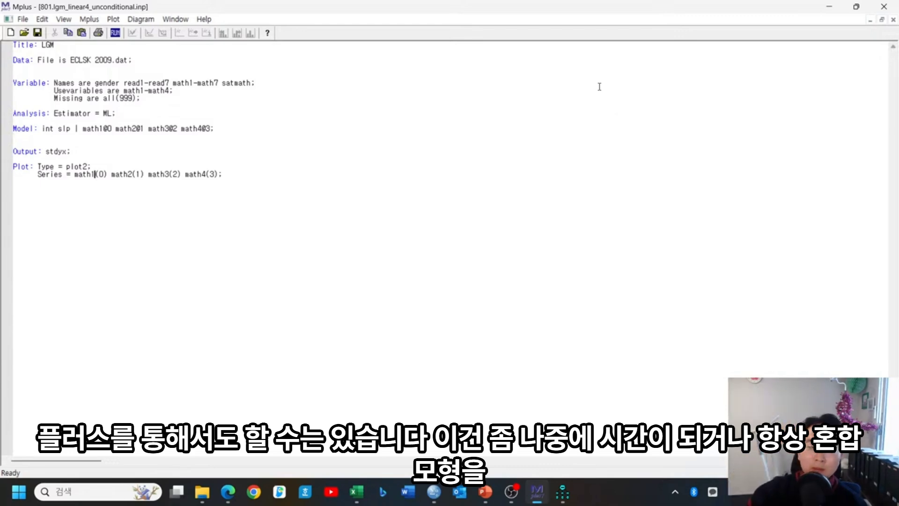
click(837, 8)
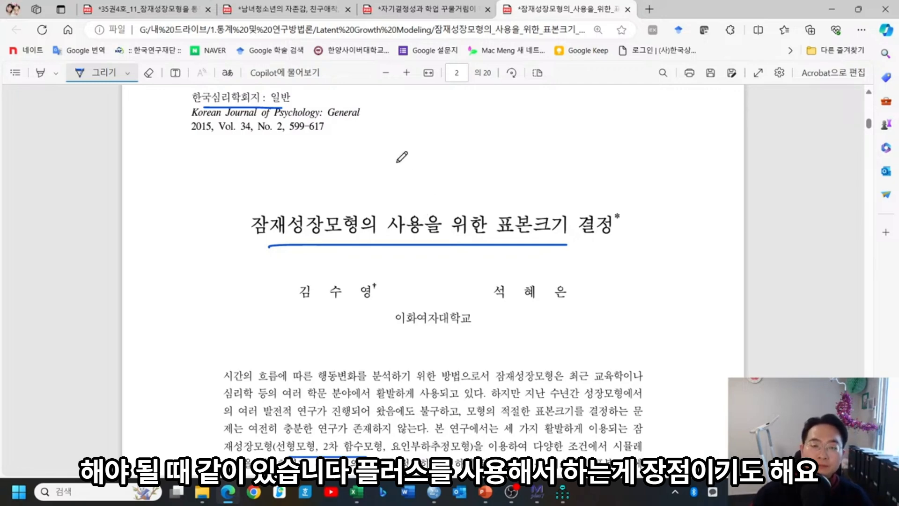
Step: Switch to the Amos growth model, enable Modification indices in the analysis output, and try to calculate the estimates
mouse_move(569, 496)
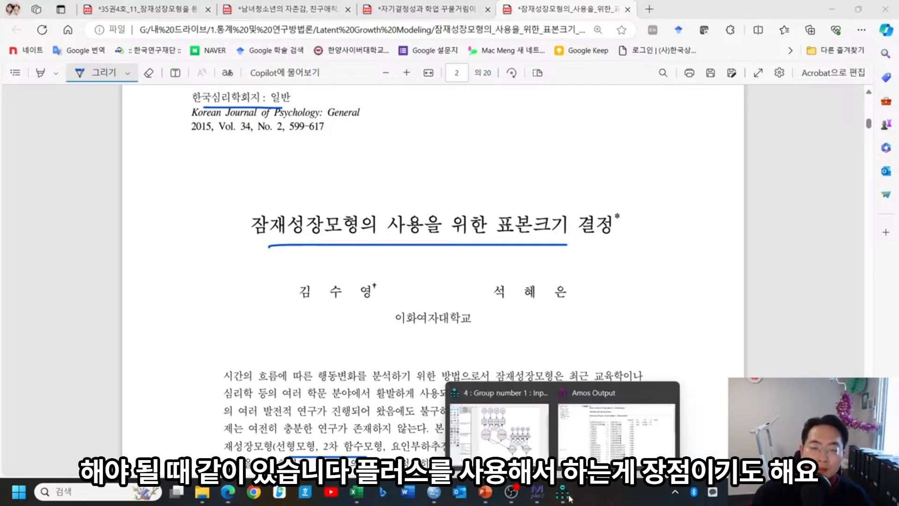
click(468, 398)
click(40, 195)
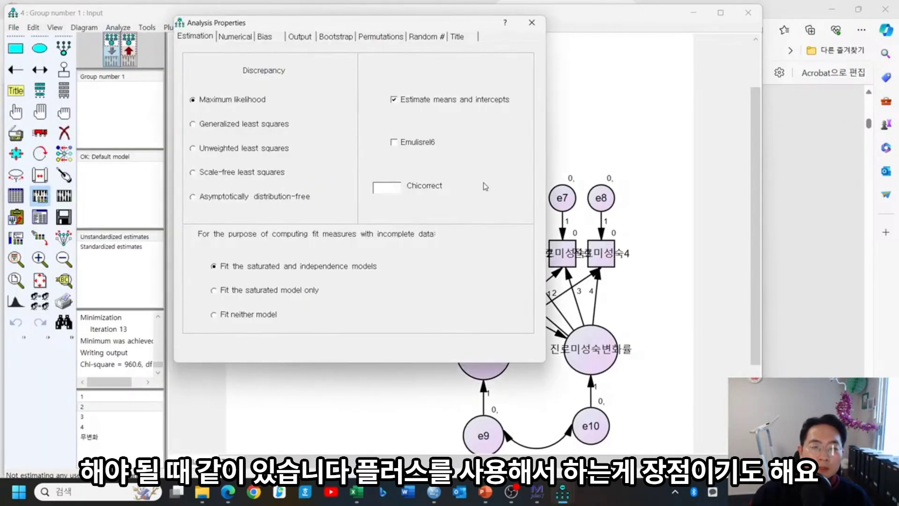
click(424, 105)
click(424, 102)
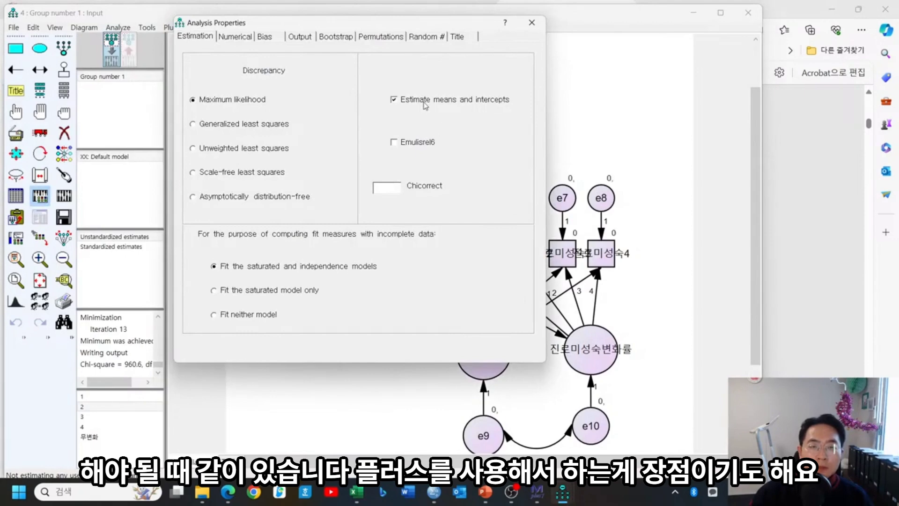
click(308, 39)
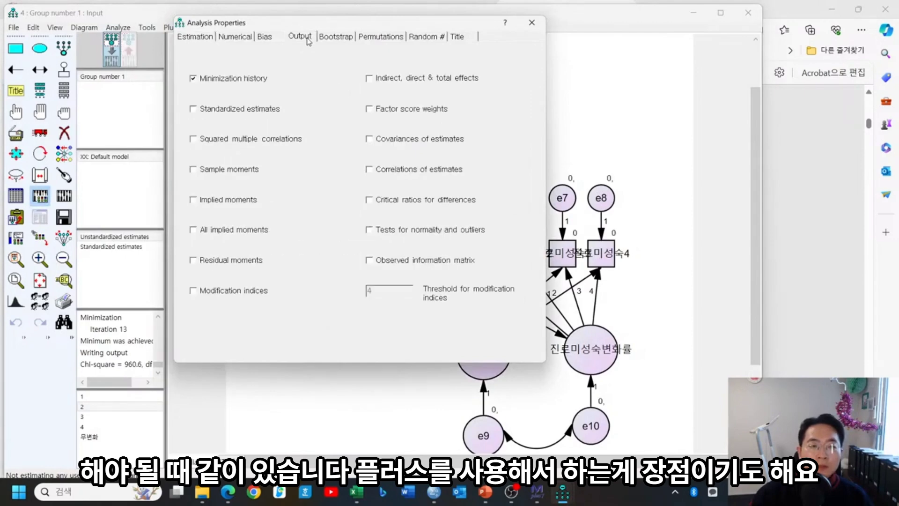
click(242, 293)
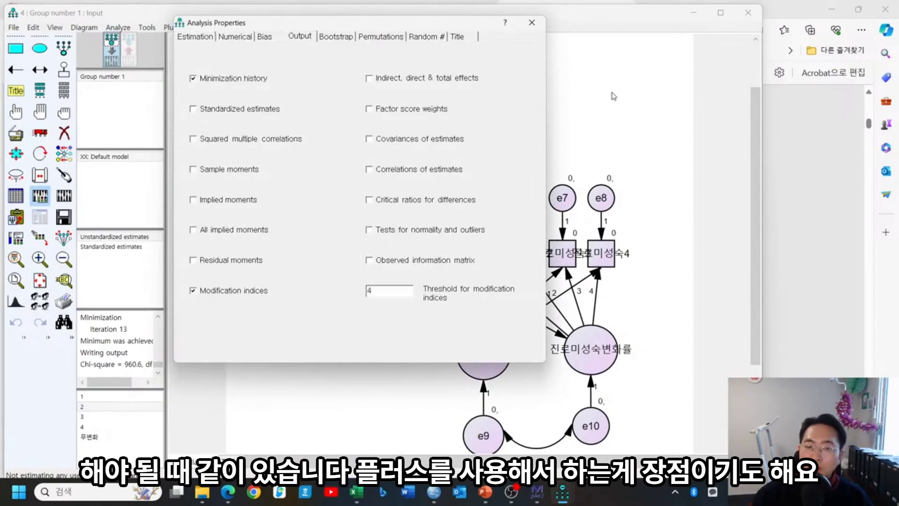
click(531, 22)
click(63, 196)
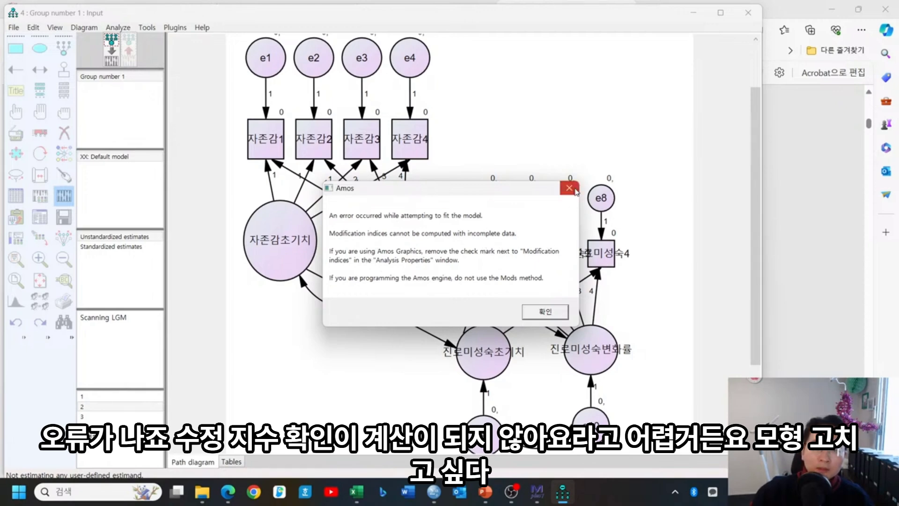
click(570, 188)
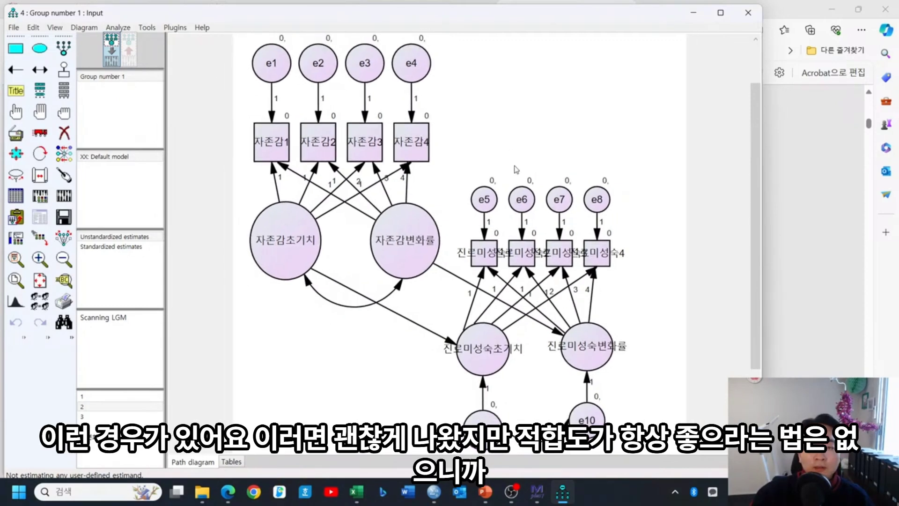
Step: Turn Modification indices back off in the analysis properties of the Amos model
scroll(514, 166, down, 1)
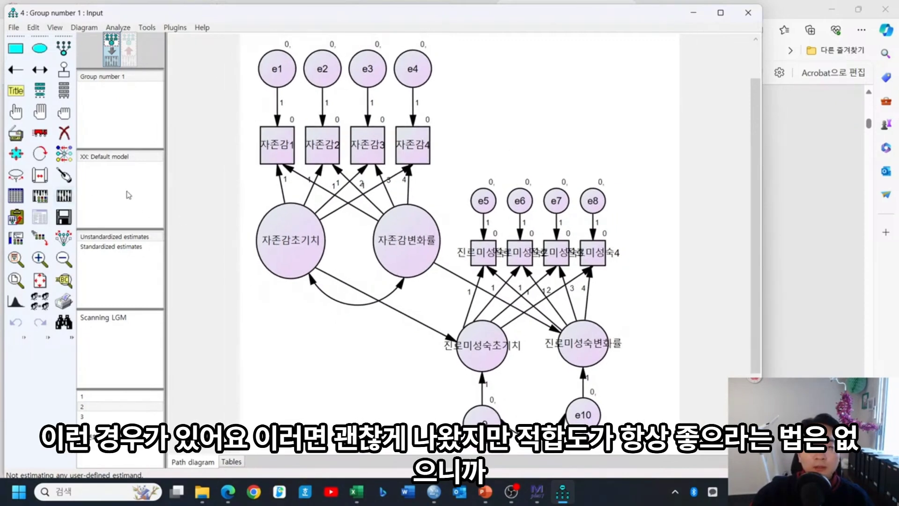
click(40, 196)
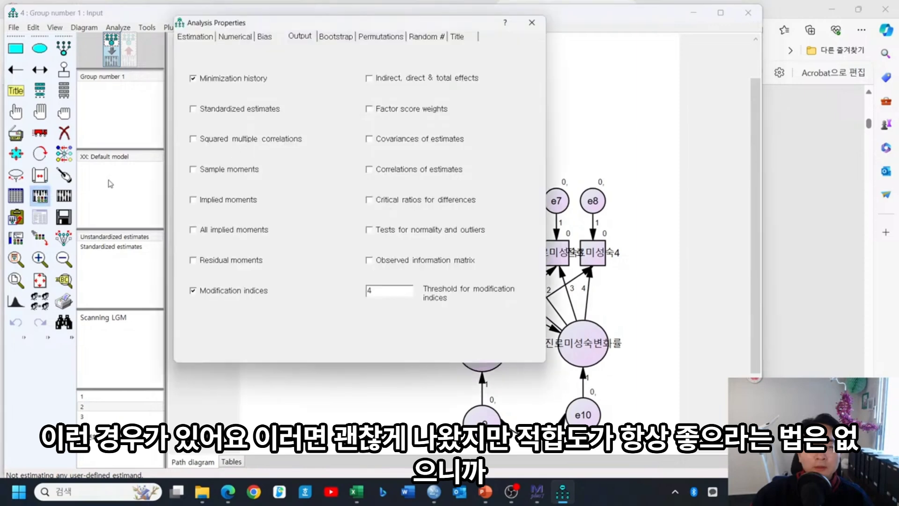
click(236, 294)
click(532, 22)
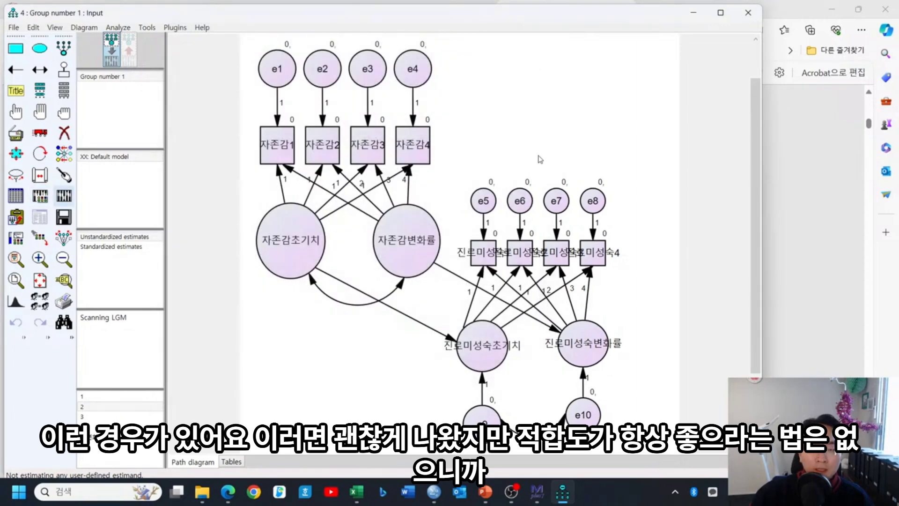
Step: Bring up the Mplus syntax for the unconditional linear growth model again, and return to the Amos path diagram
mouse_move(538, 494)
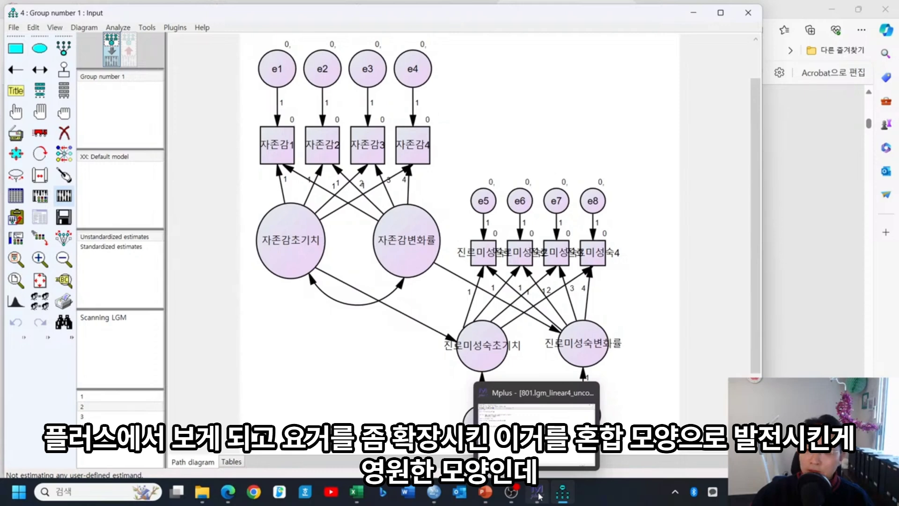
click(540, 495)
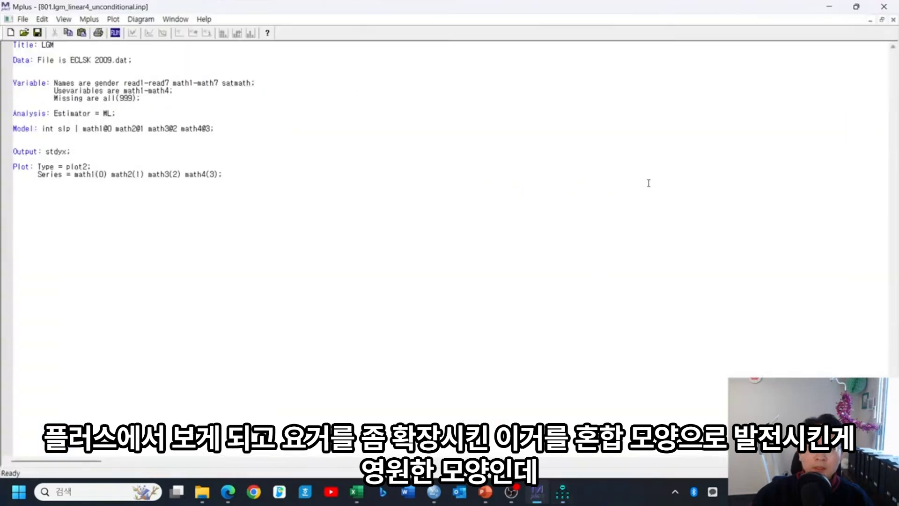
click(829, 6)
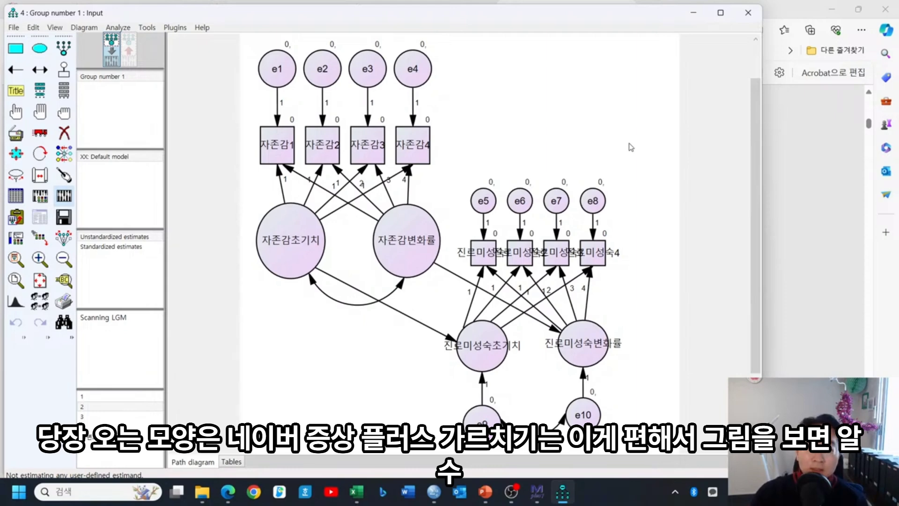
Step: Look over the full 자존감 and 진로미성숙 path diagram, close the Amos window and switch to OBS
scroll(630, 147, up, 2)
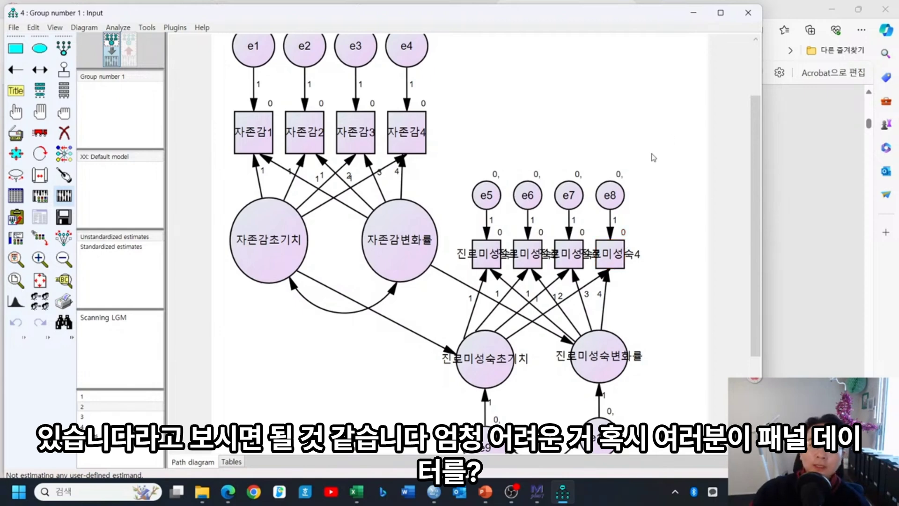
scroll(666, 176, down, 2)
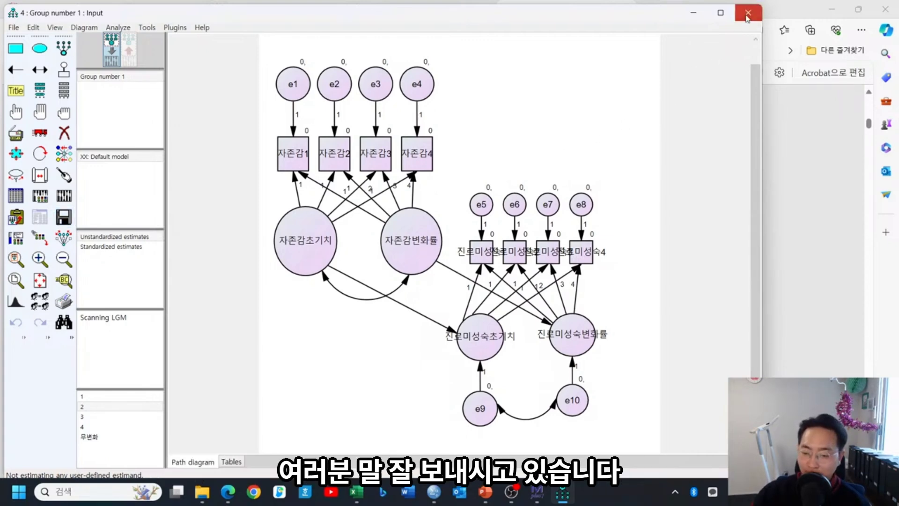
click(747, 16)
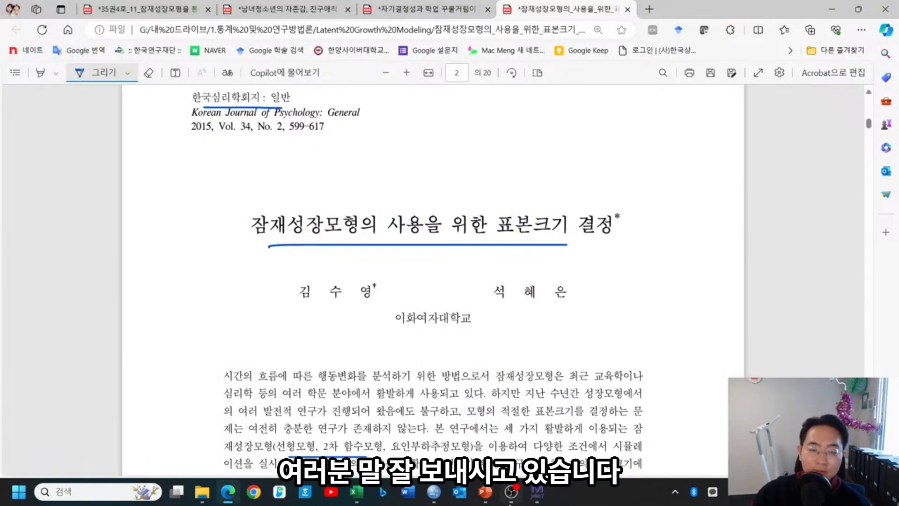
click(510, 499)
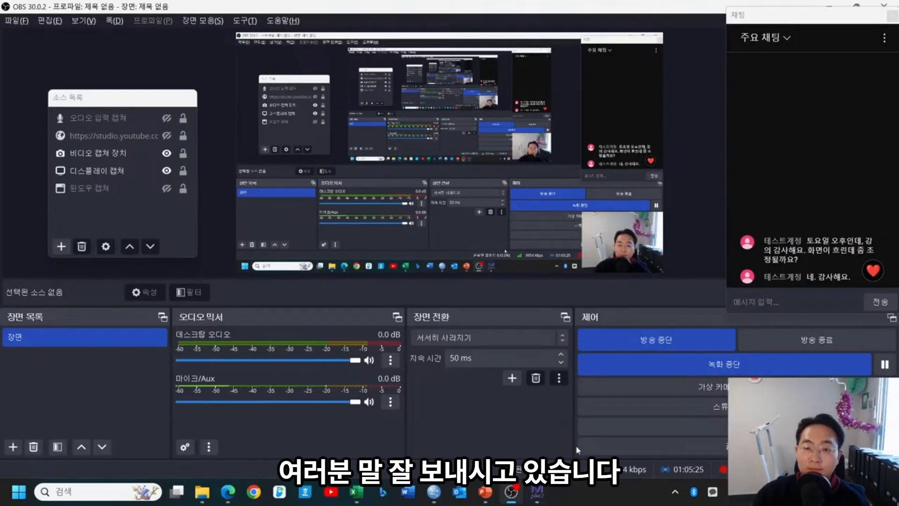